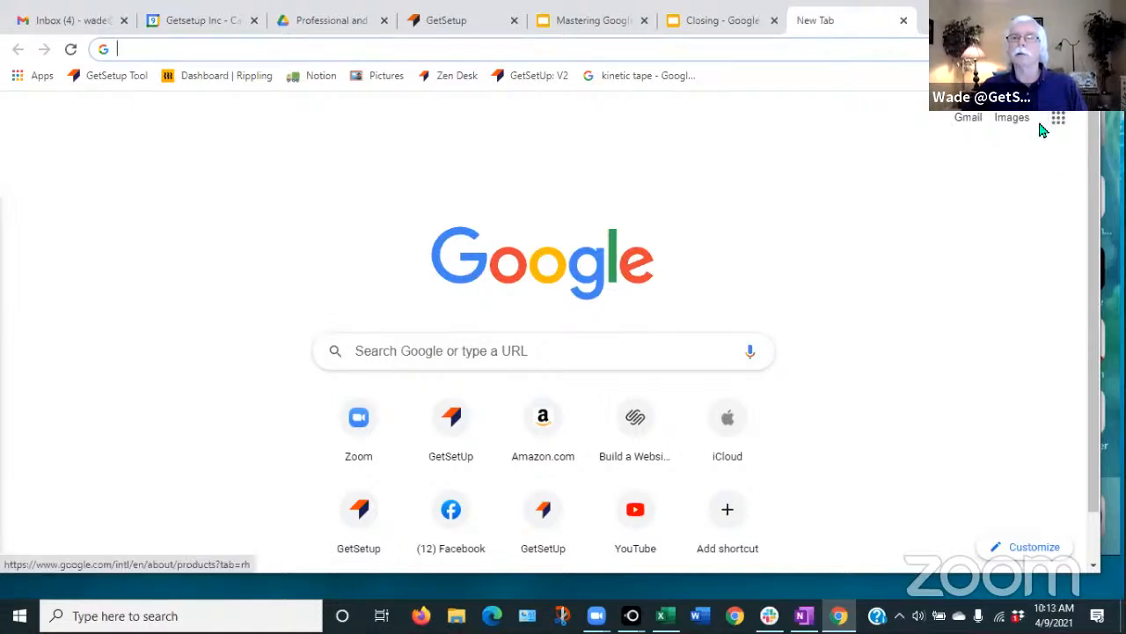
- Browse the Google apps panel on the new tab page, then close that tab
left_click(1058, 125)
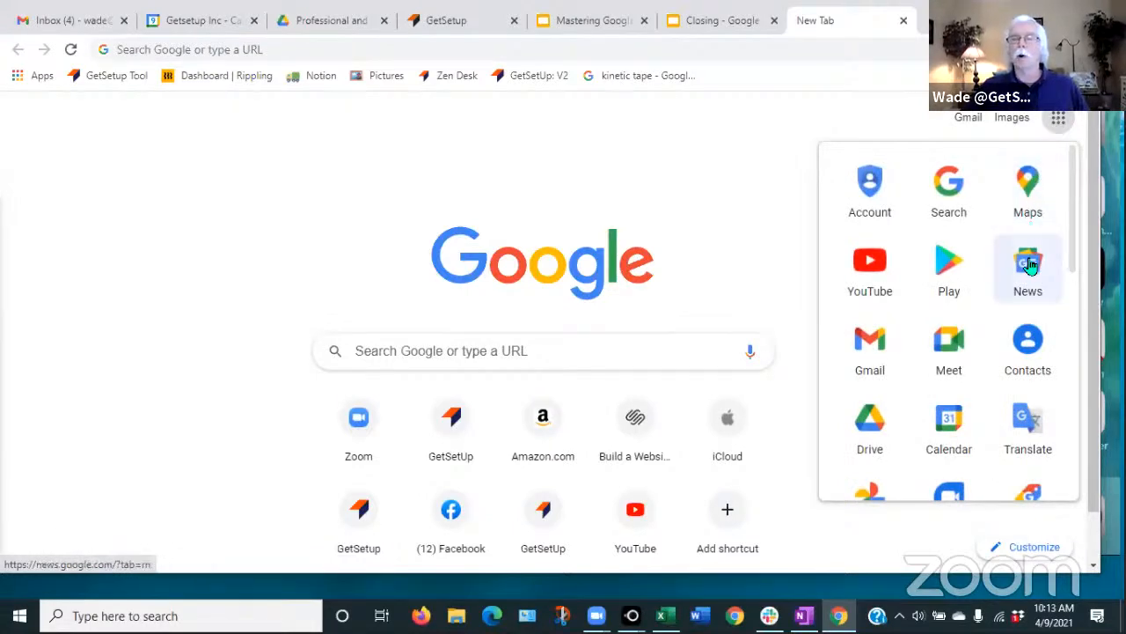
scroll(1028, 271, "down", 4)
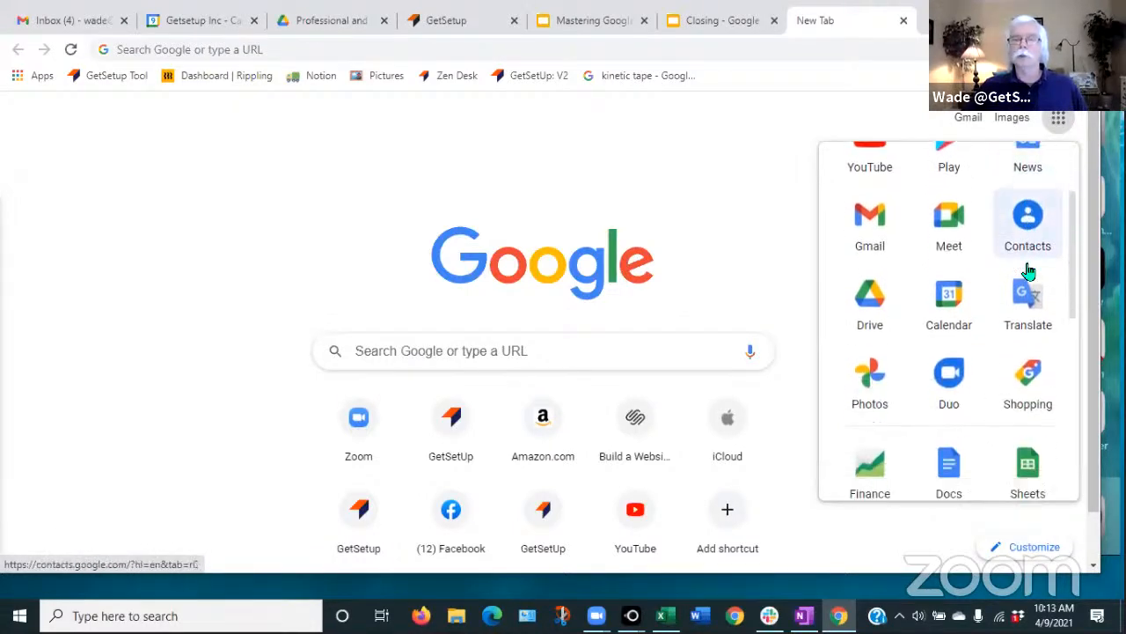
scroll(1028, 271, "down", 3)
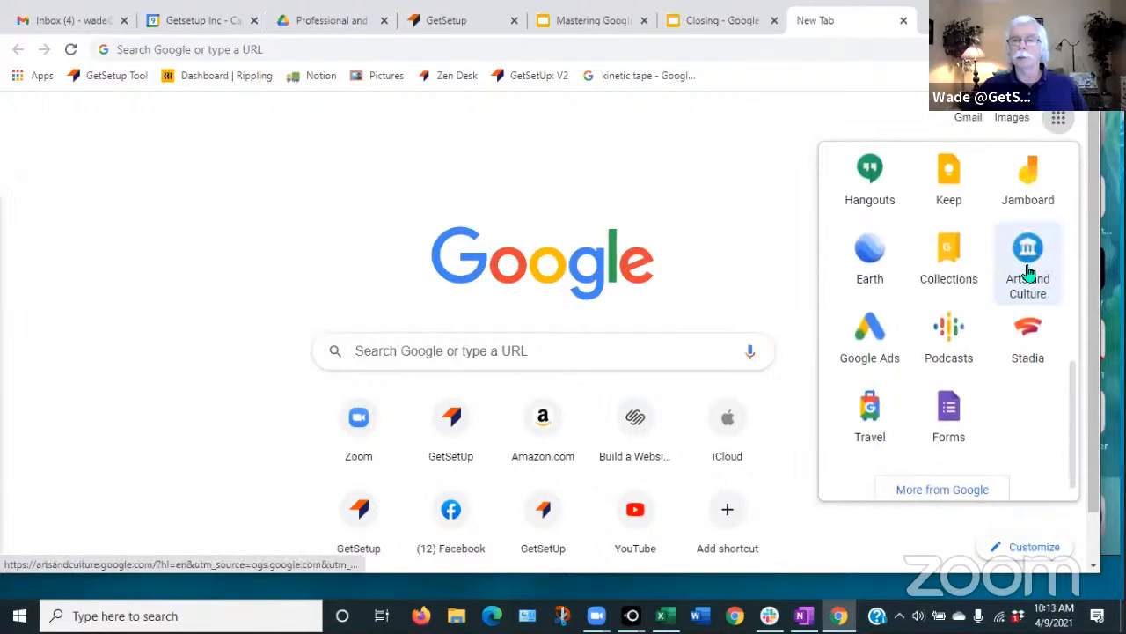
scroll(1016, 300, "up", 3)
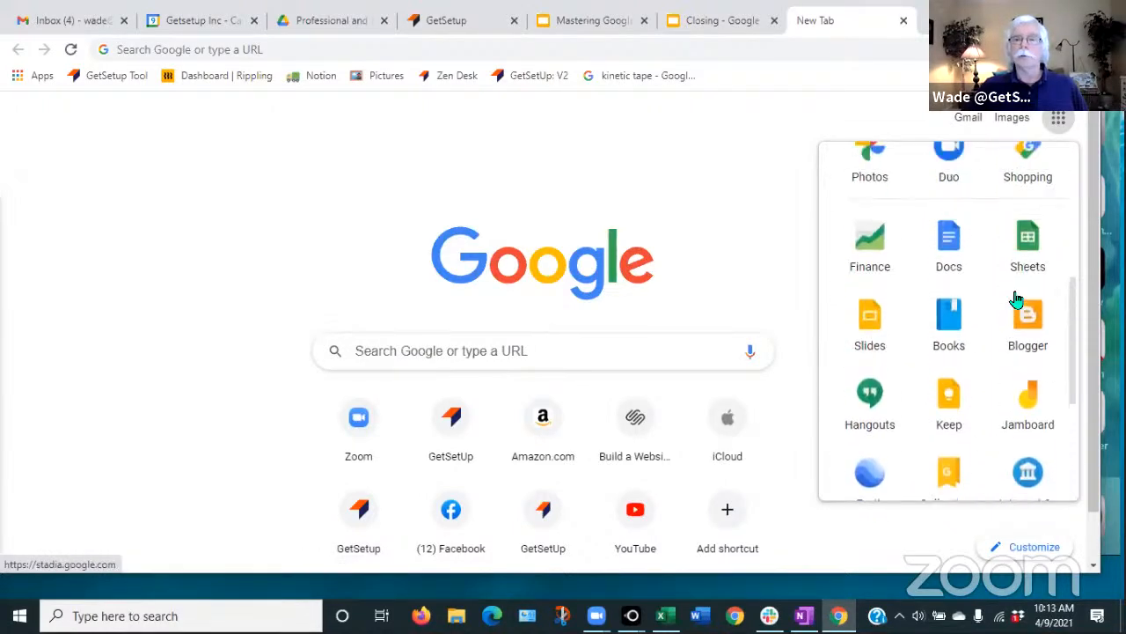
scroll(1016, 300, "up", 3)
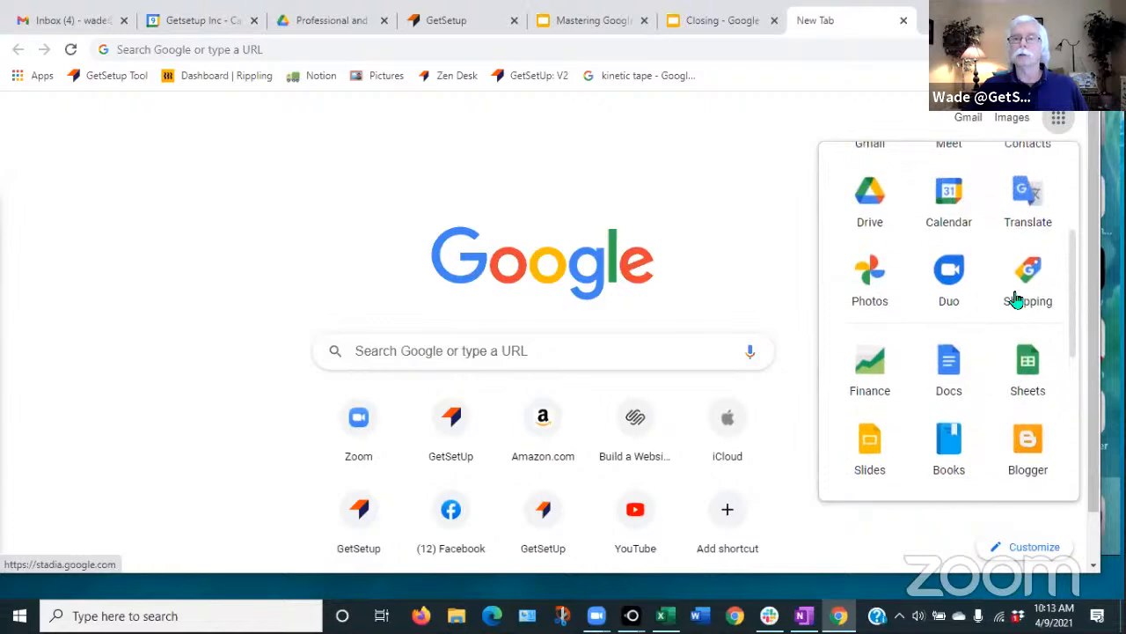
scroll(1021, 304, "up", 2)
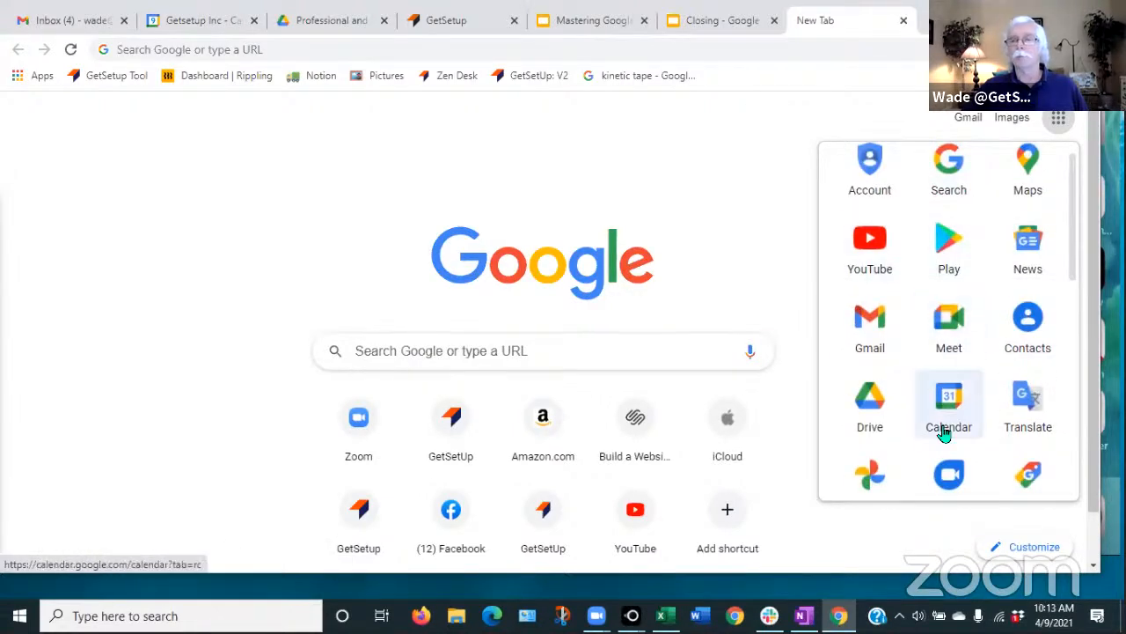
scroll(946, 437, "down", 1)
scroll(944, 440, "up", 2)
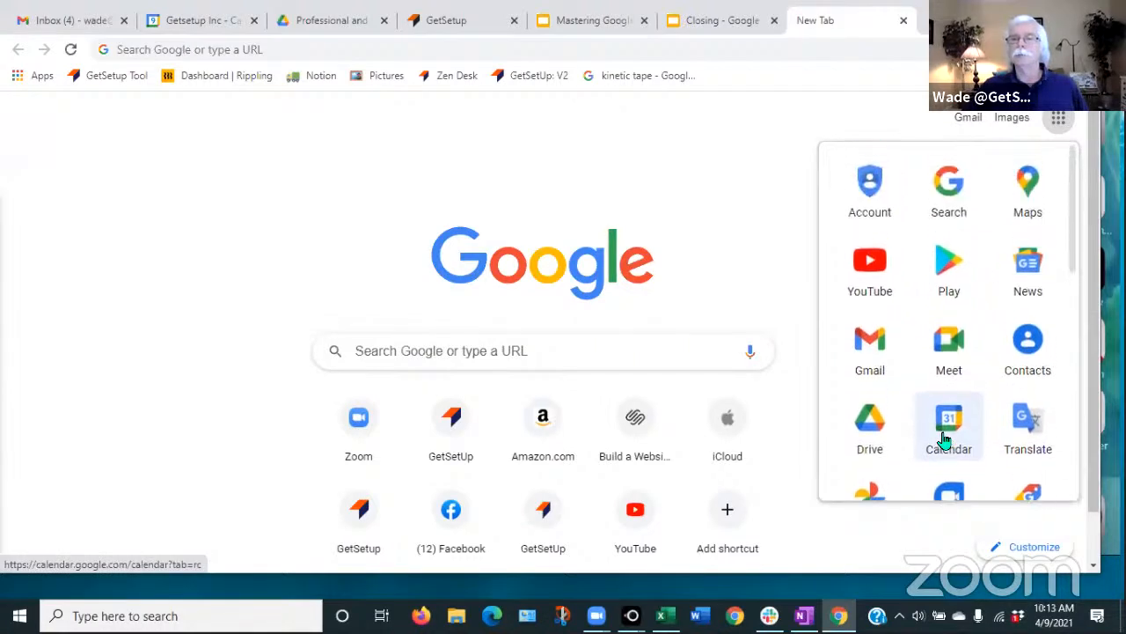
scroll(943, 437, "down", 2)
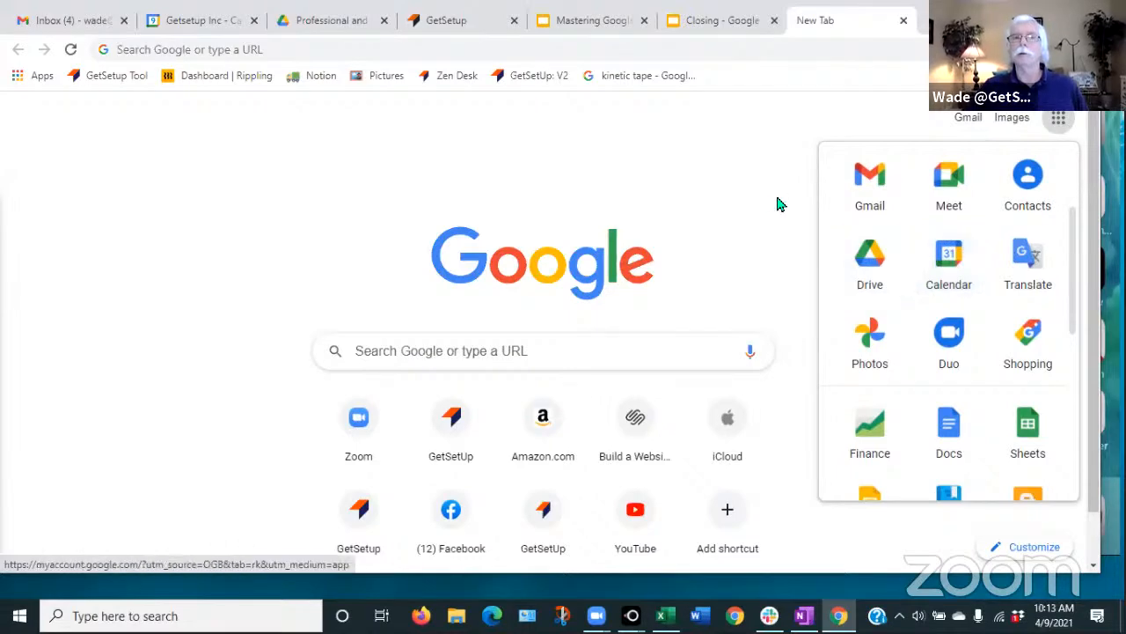
left_click(903, 22)
- View the Google apps list from the Gmail inbox, then switch to the Google Calendar tab
left_click(74, 22)
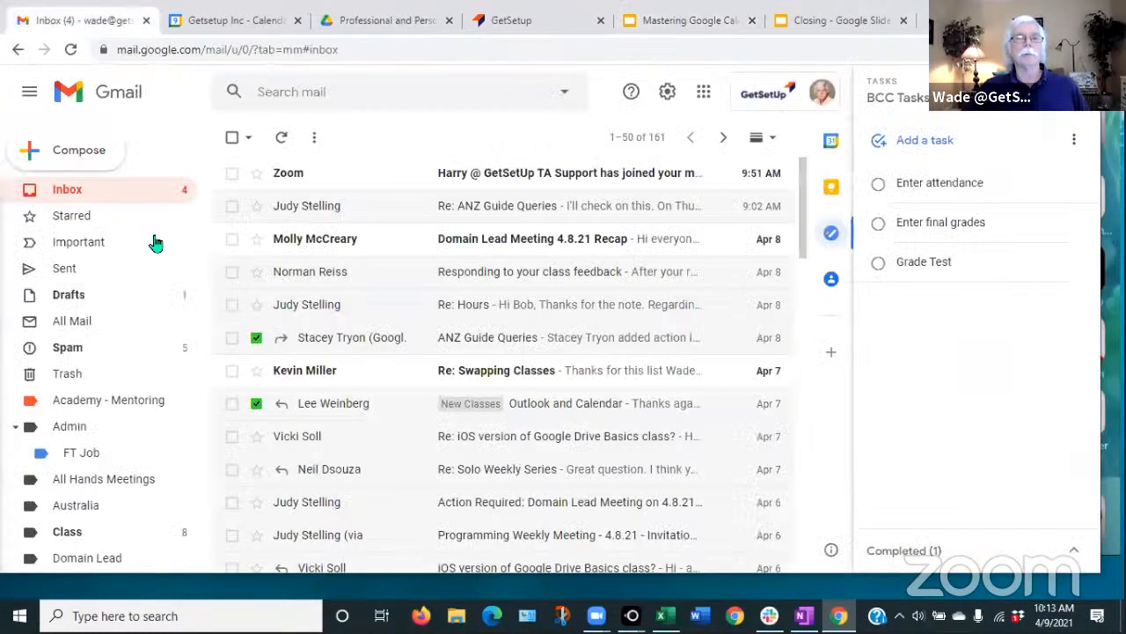
left_click(705, 97)
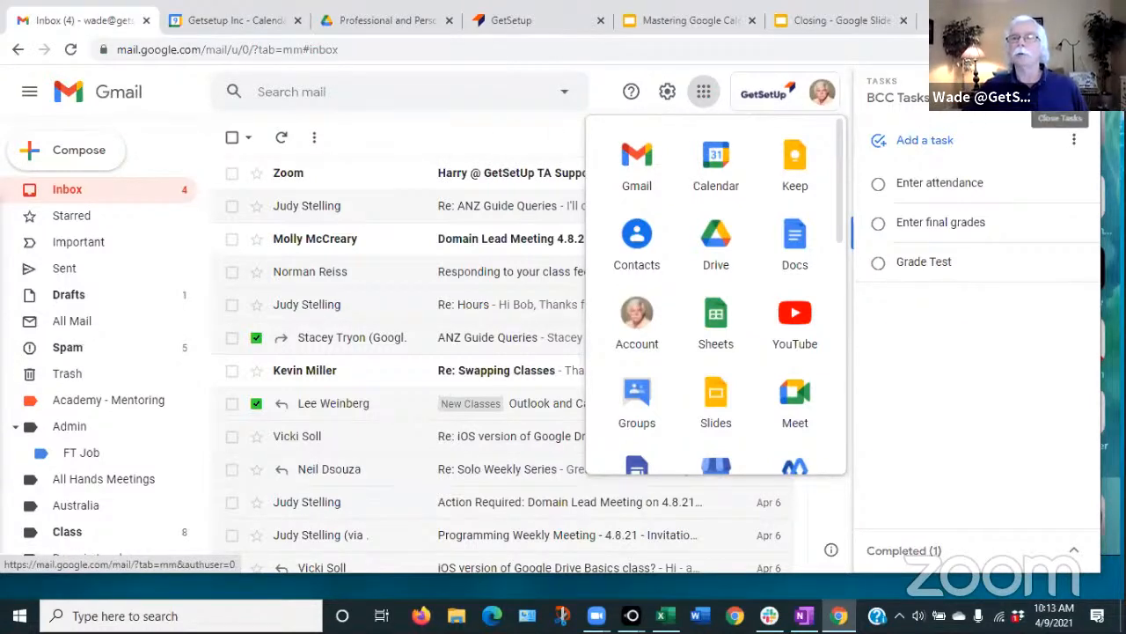
left_click(265, 24)
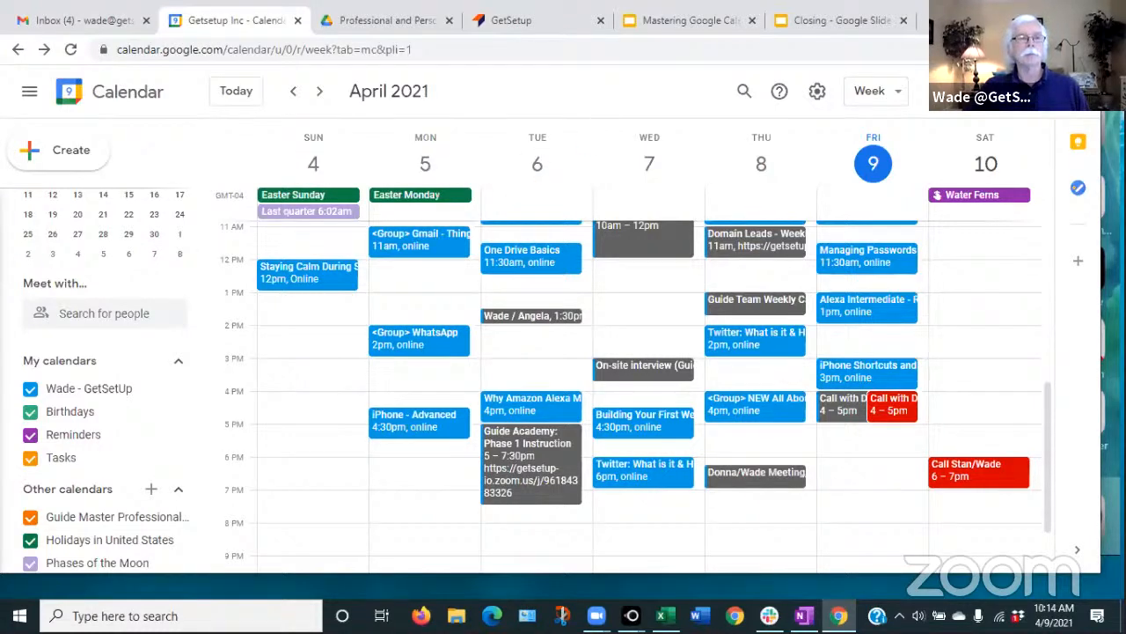
left_click(29, 94)
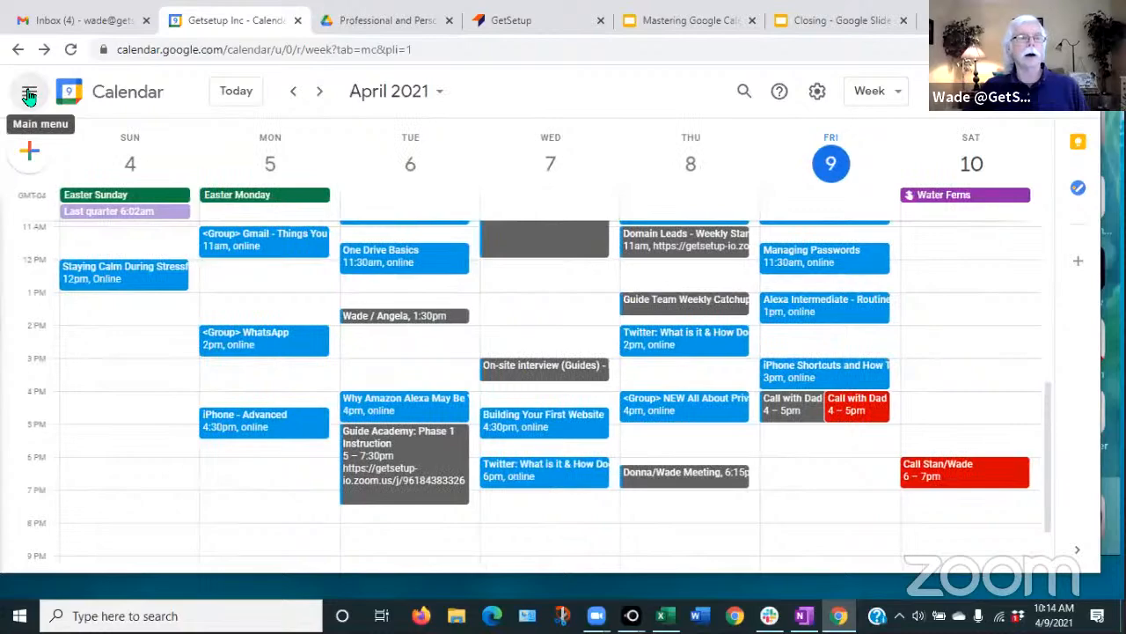
left_click(29, 94)
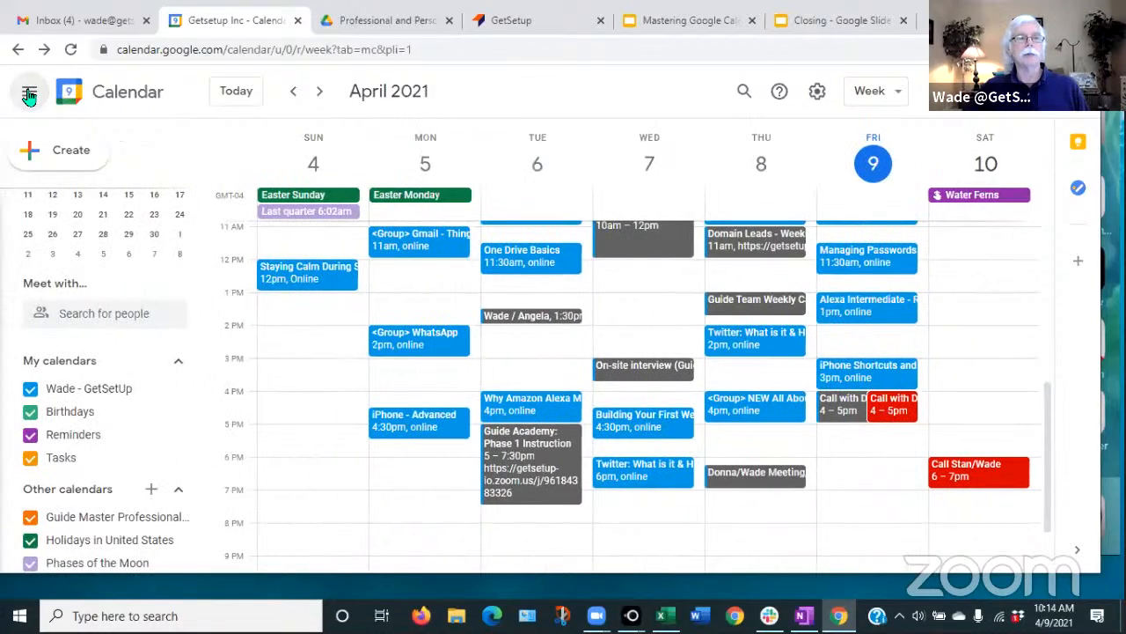
left_click(29, 94)
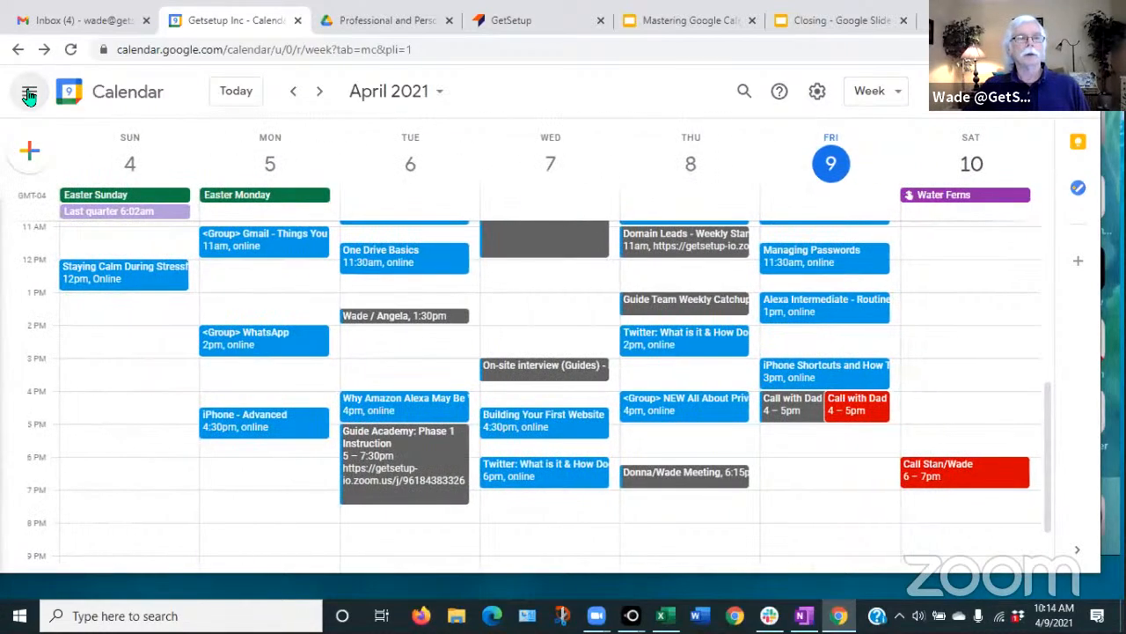
left_click(29, 94)
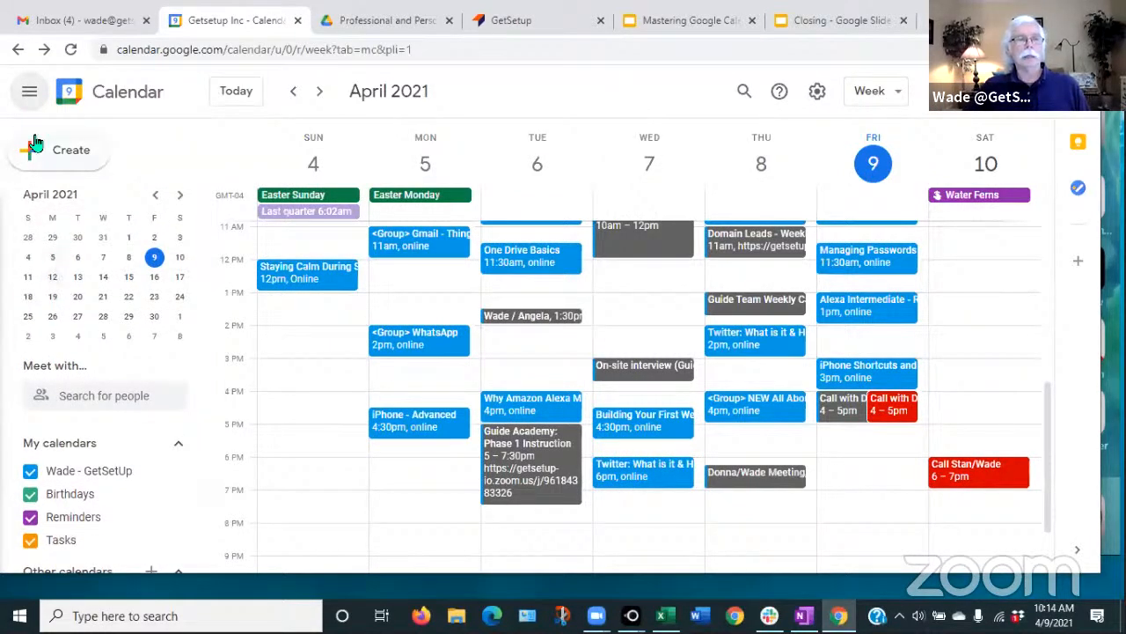
left_click(30, 93)
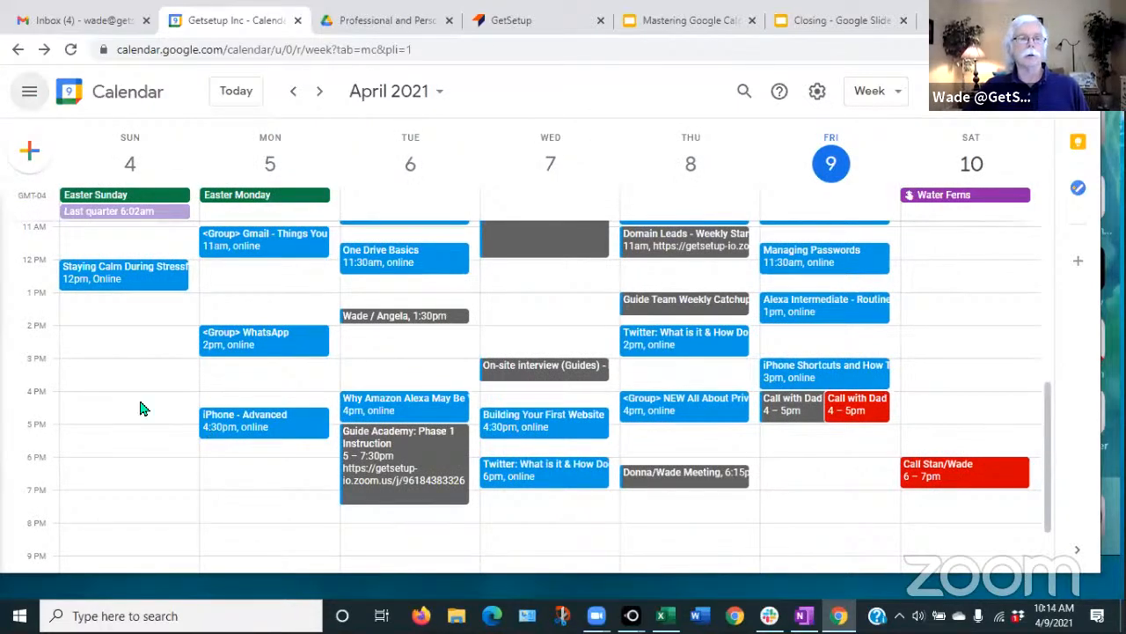
left_click(29, 97)
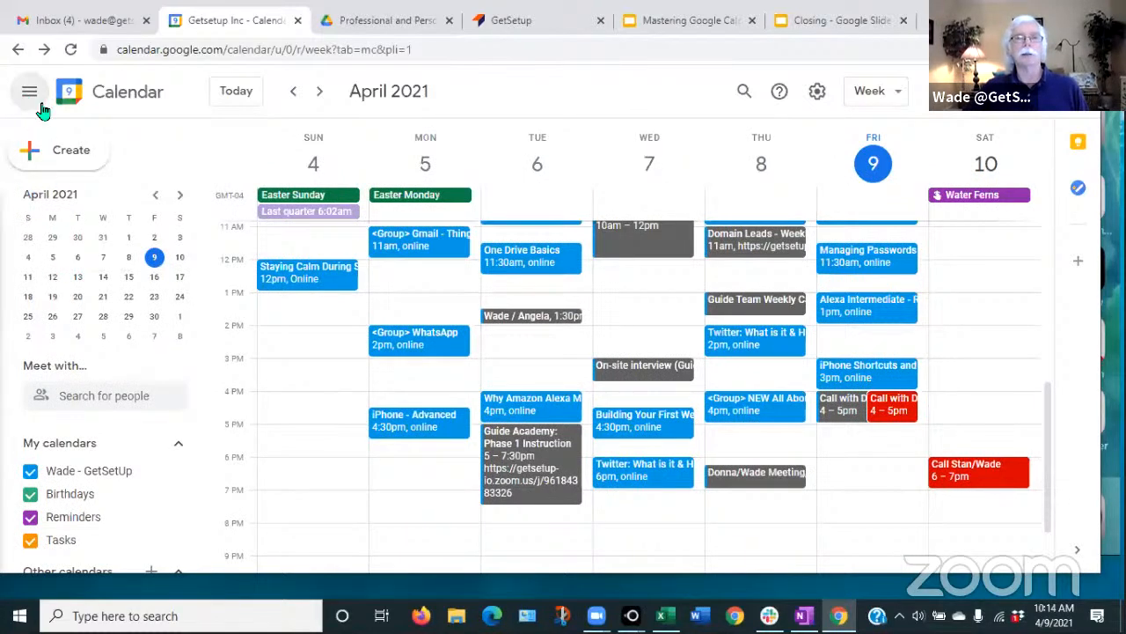
- Advance week by week to May 30–June 5, 2021, then jump back to the current week
left_click(324, 93)
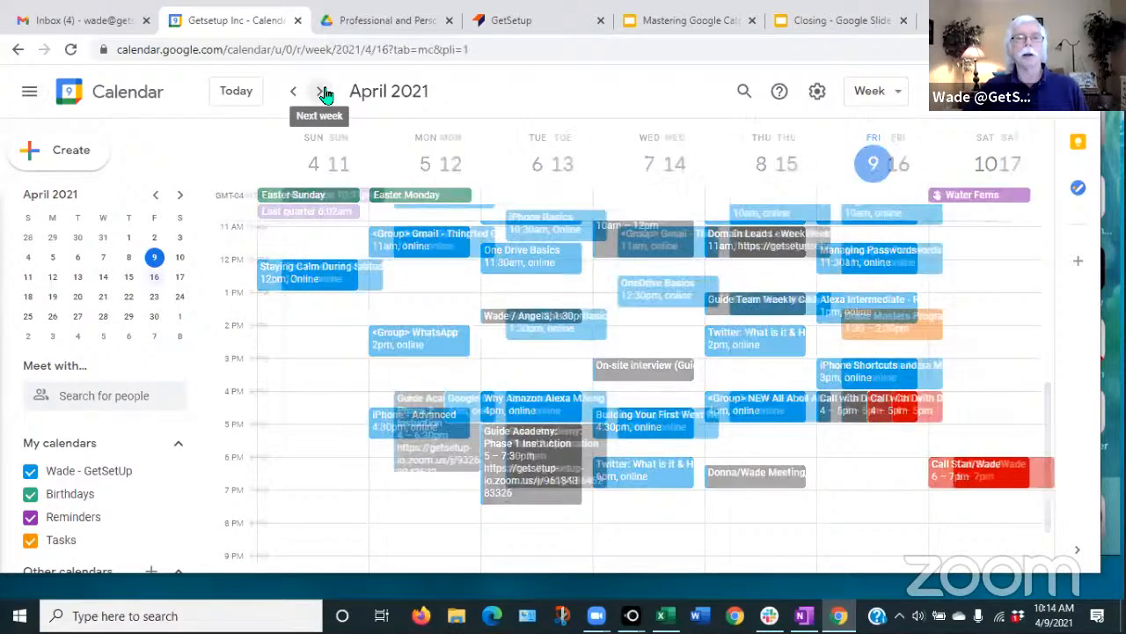
left_click(324, 93)
left_click(324, 92)
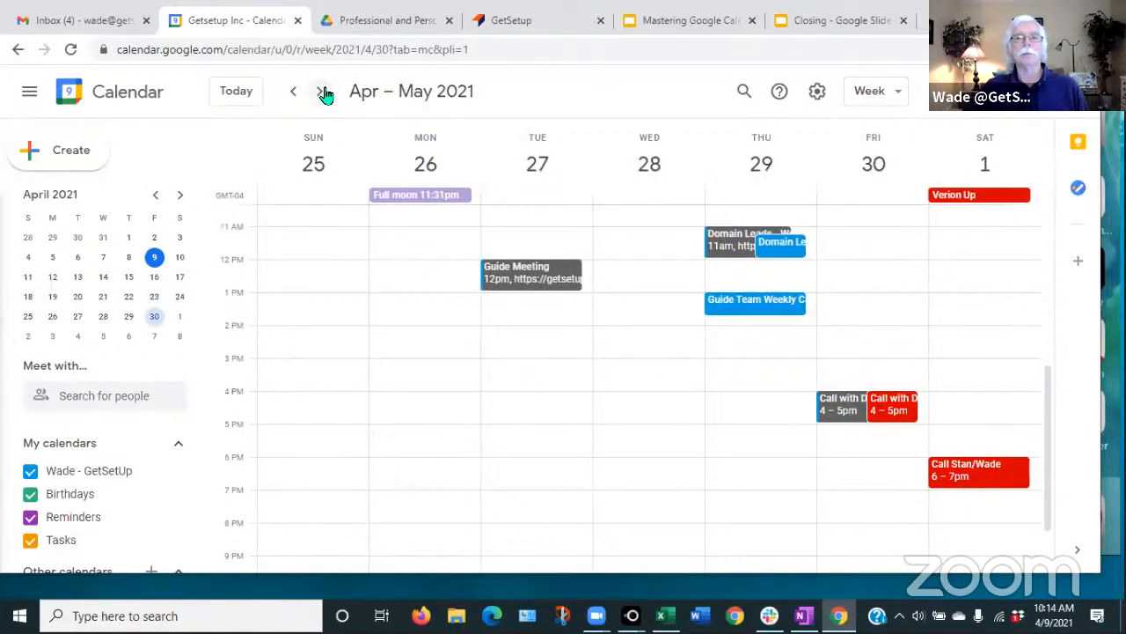
left_click(324, 92)
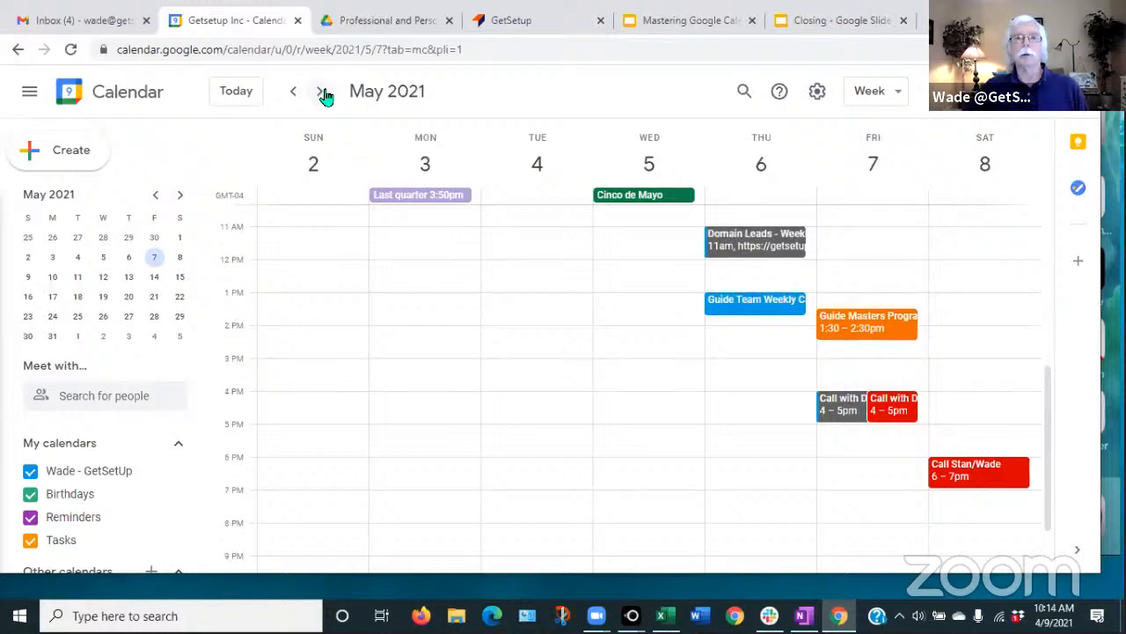
left_click(324, 93)
left_click(324, 92)
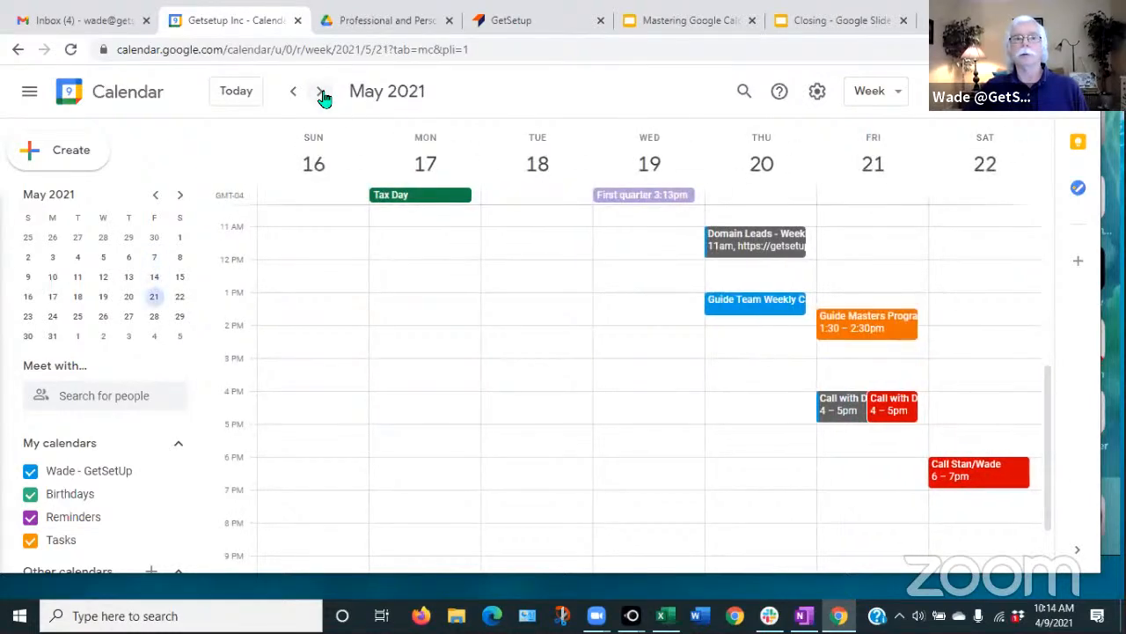
left_click(324, 94)
left_click(324, 95)
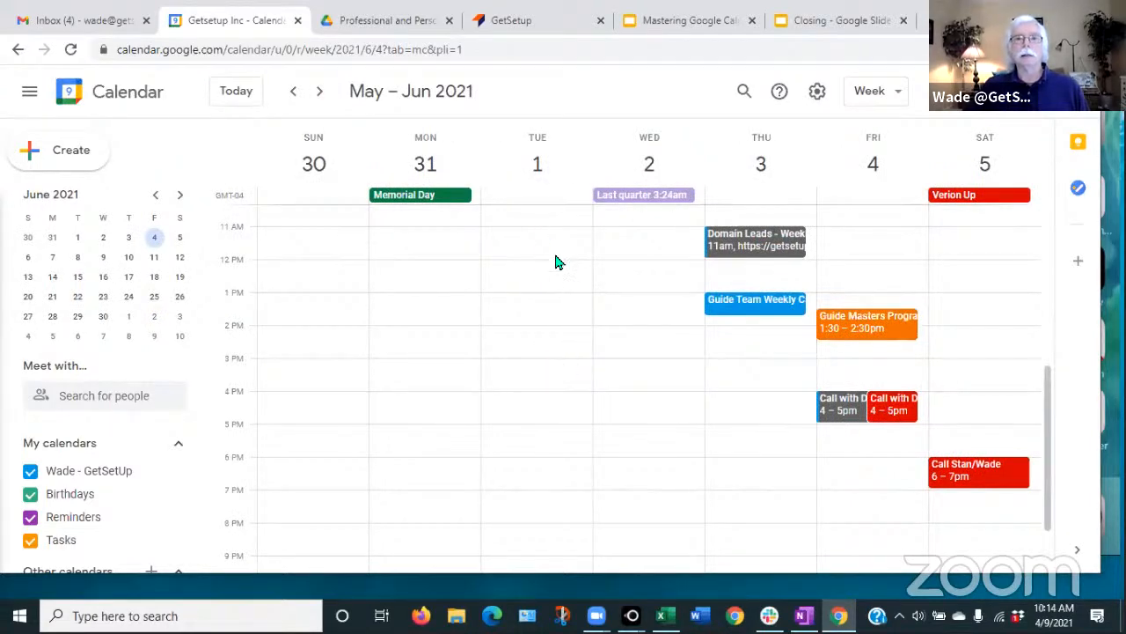
left_click(231, 92)
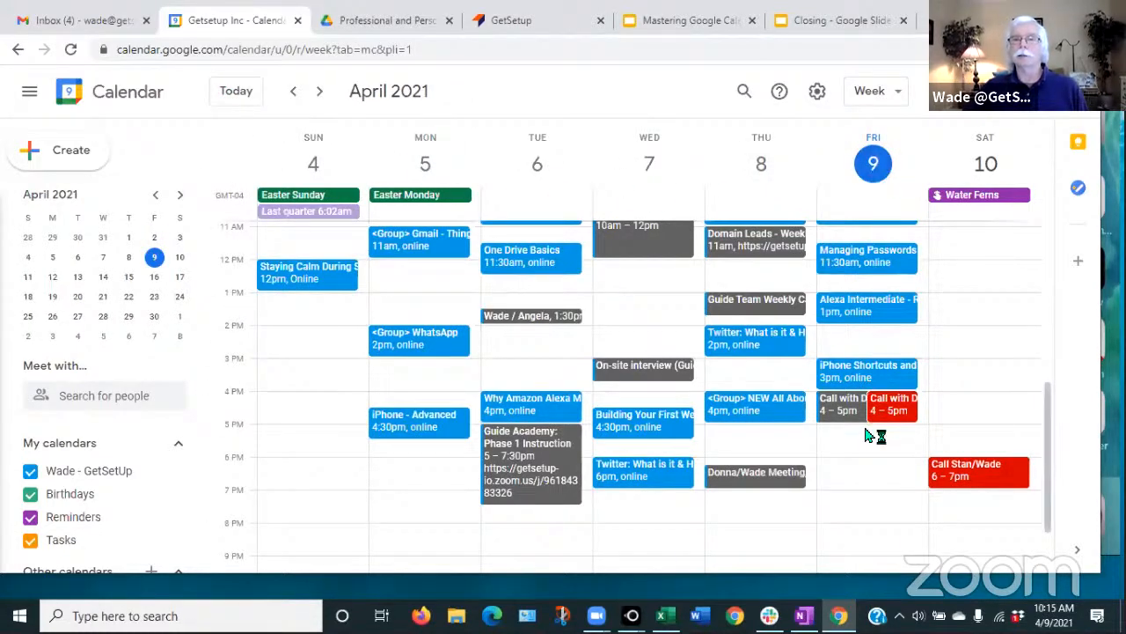
- Scroll the April 4–10, 2021 week grid to look over the day's hours
scroll(762, 449, "up", 3)
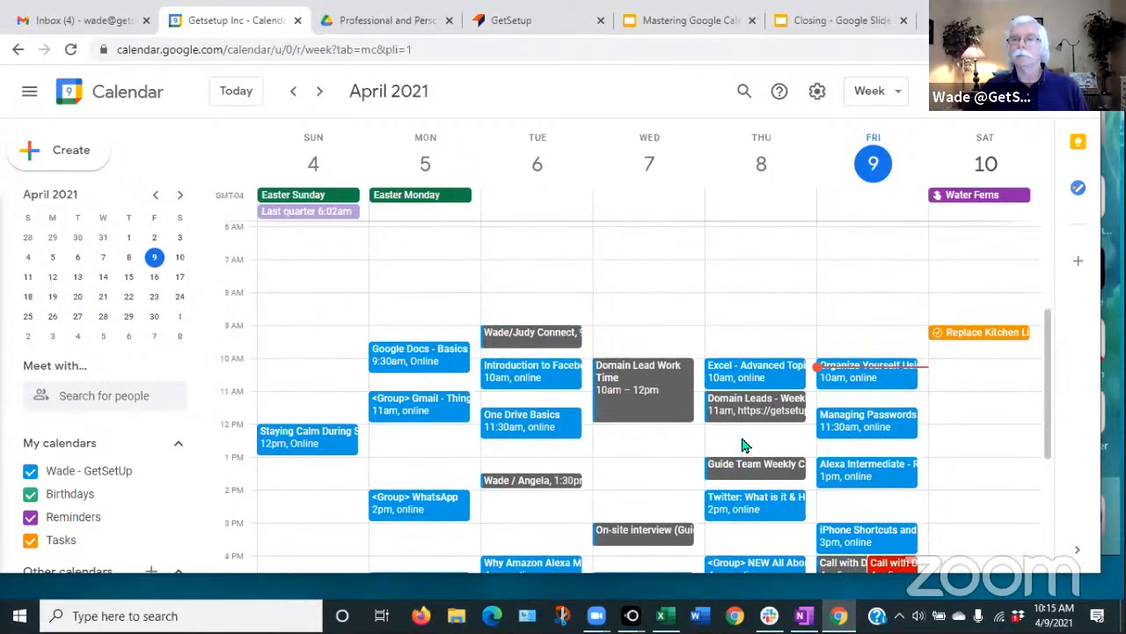
scroll(744, 445, "down", 2)
scroll(744, 445, "up", 1)
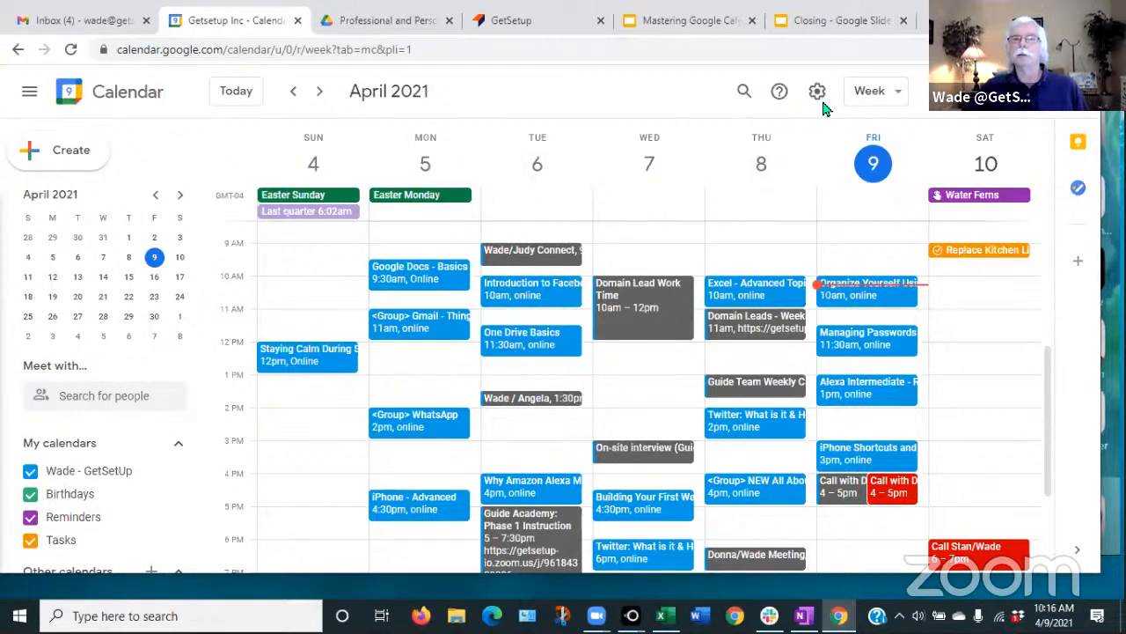
- Preview the April month view and the 2021 year view, then return to Week view
left_click(896, 94)
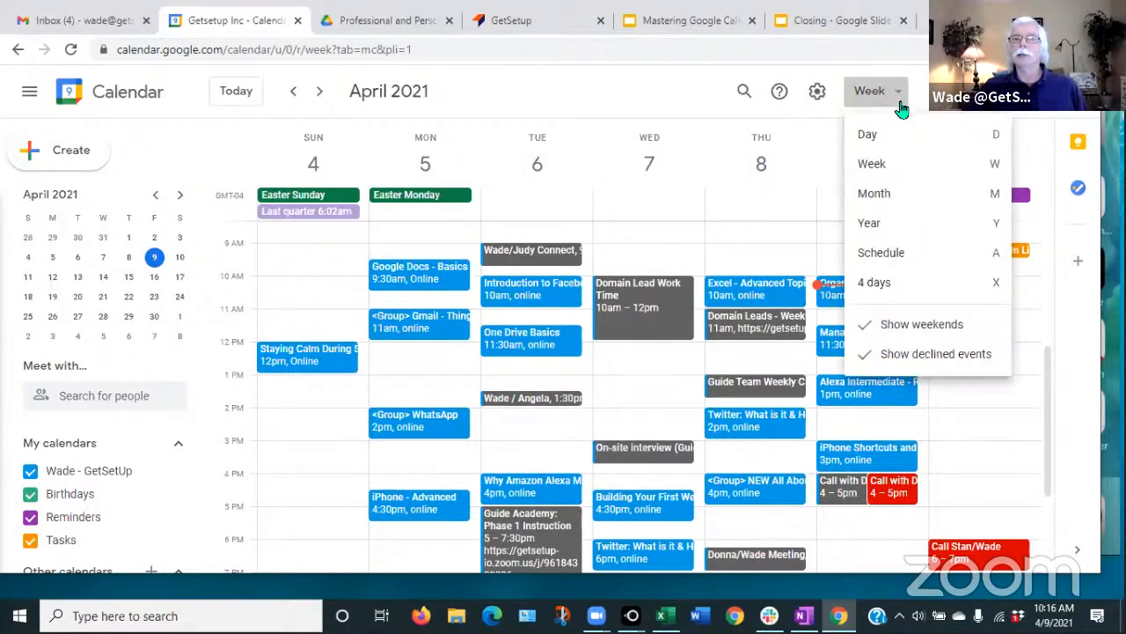
left_click(878, 194)
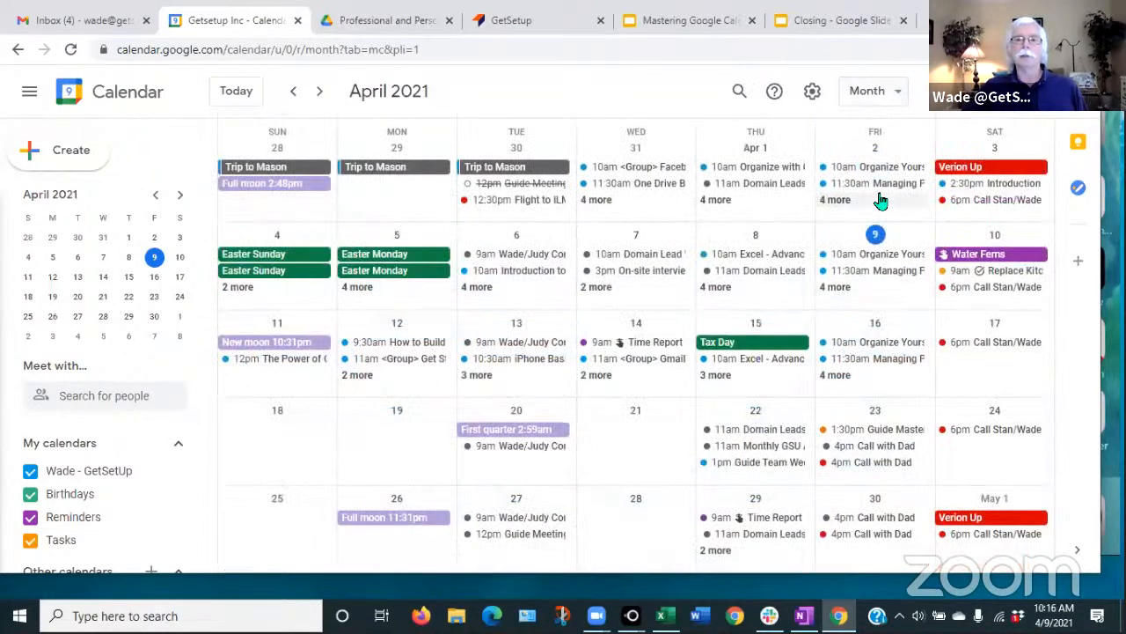
left_click(896, 93)
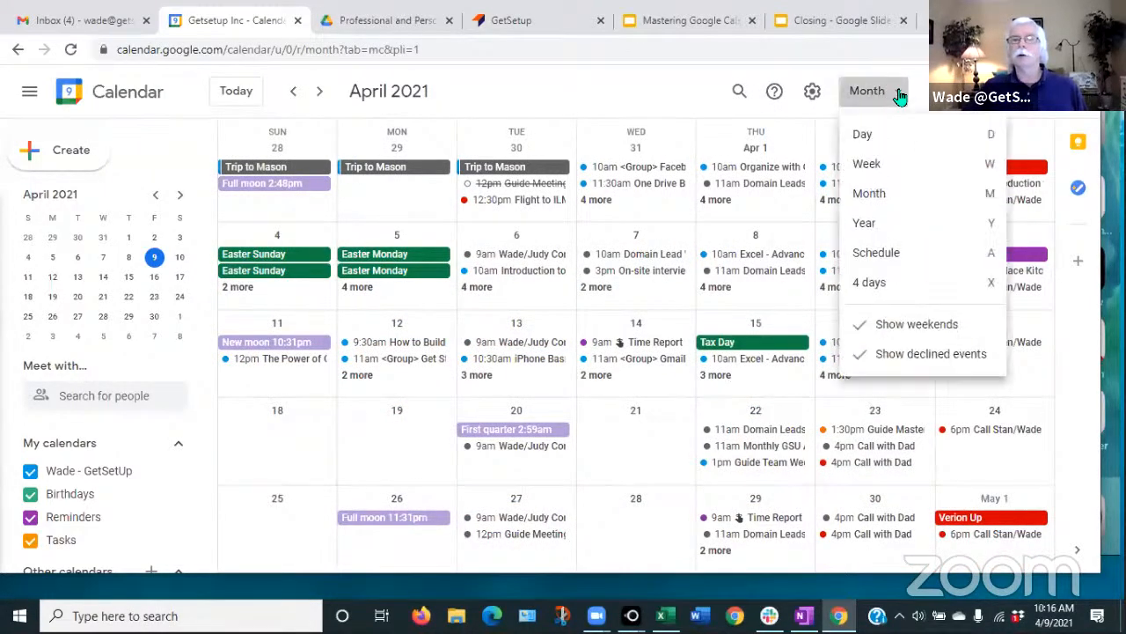
left_click(864, 226)
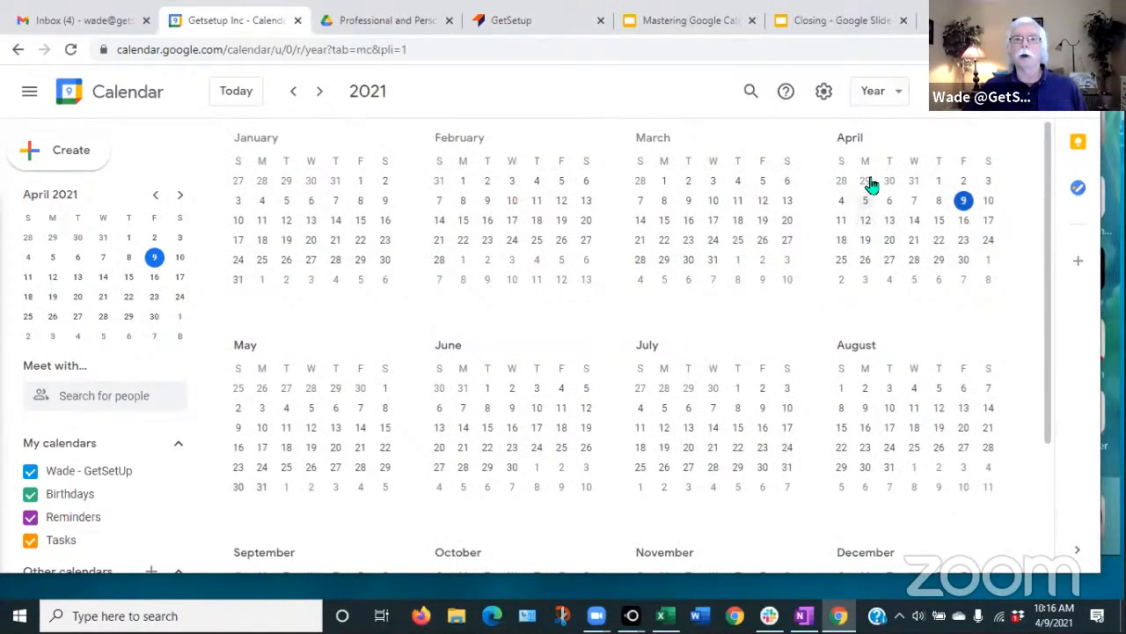
left_click(903, 95)
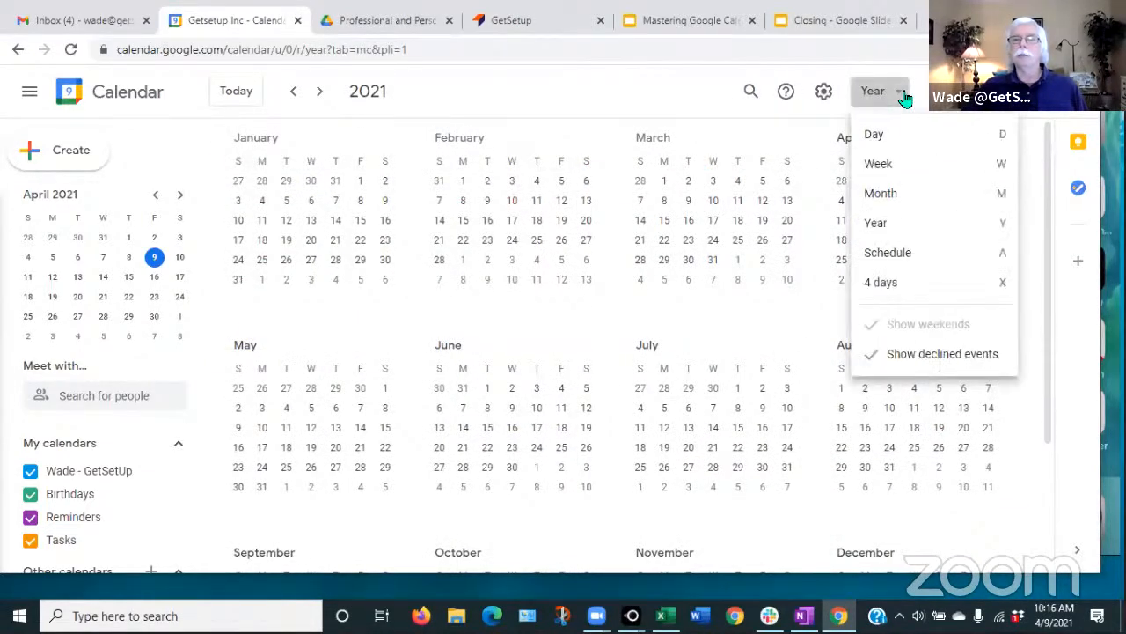
left_click(881, 169)
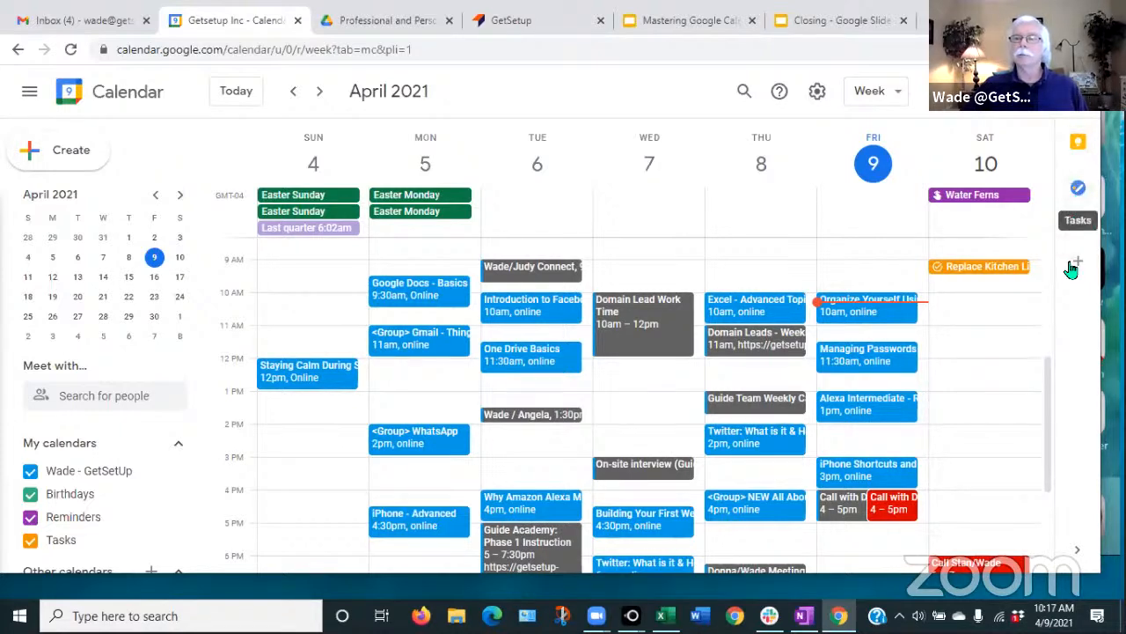
left_click(1080, 192)
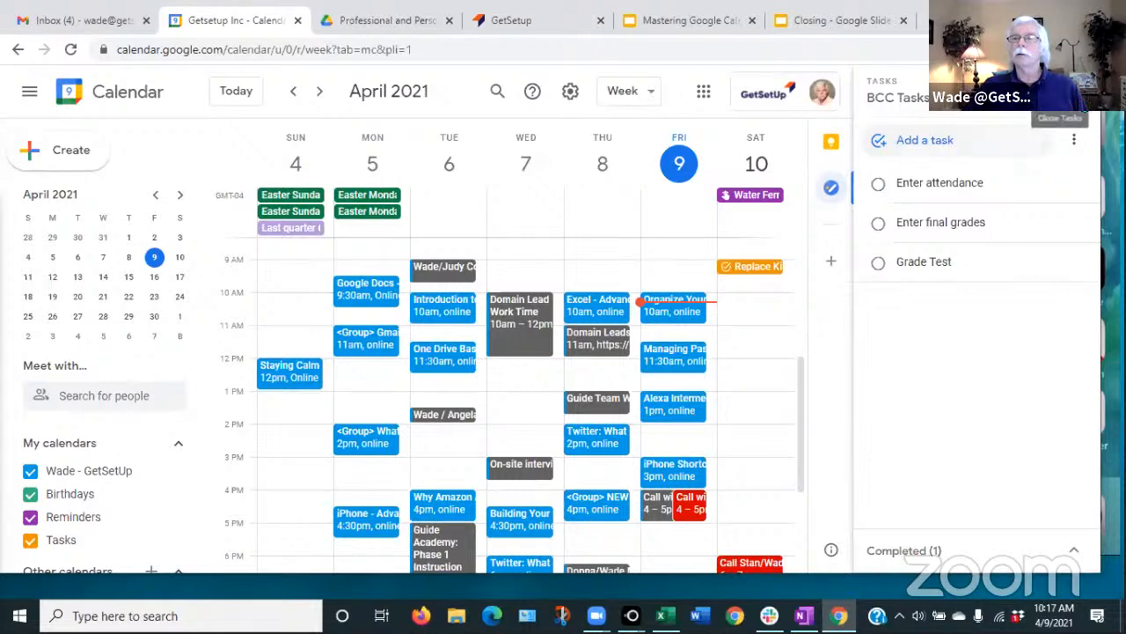
left_click(1085, 109)
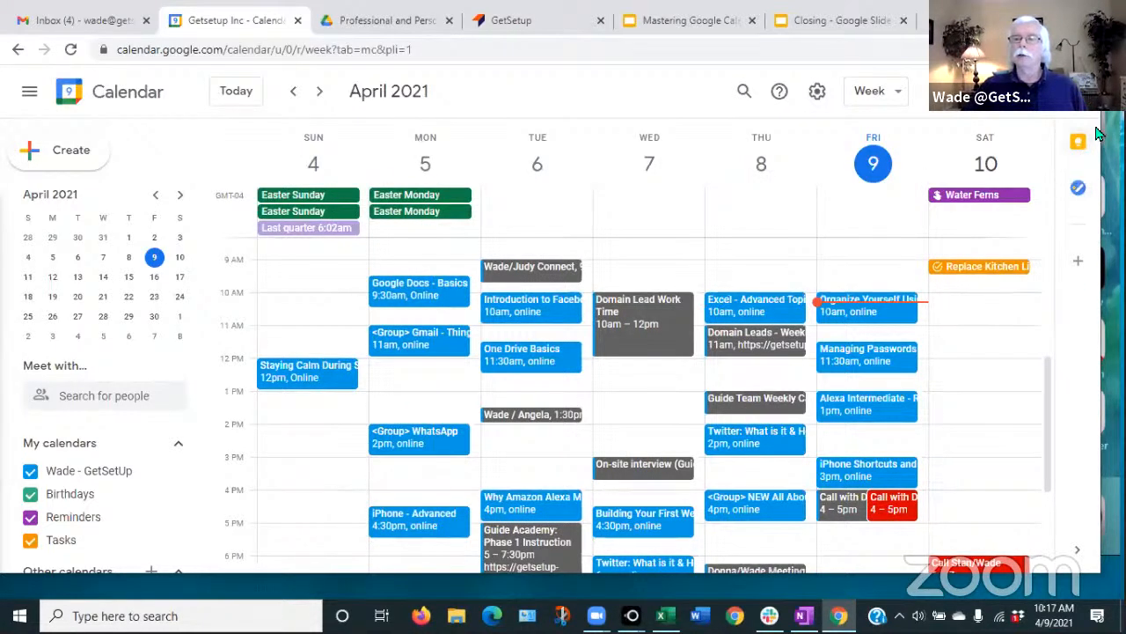
left_click(1080, 555)
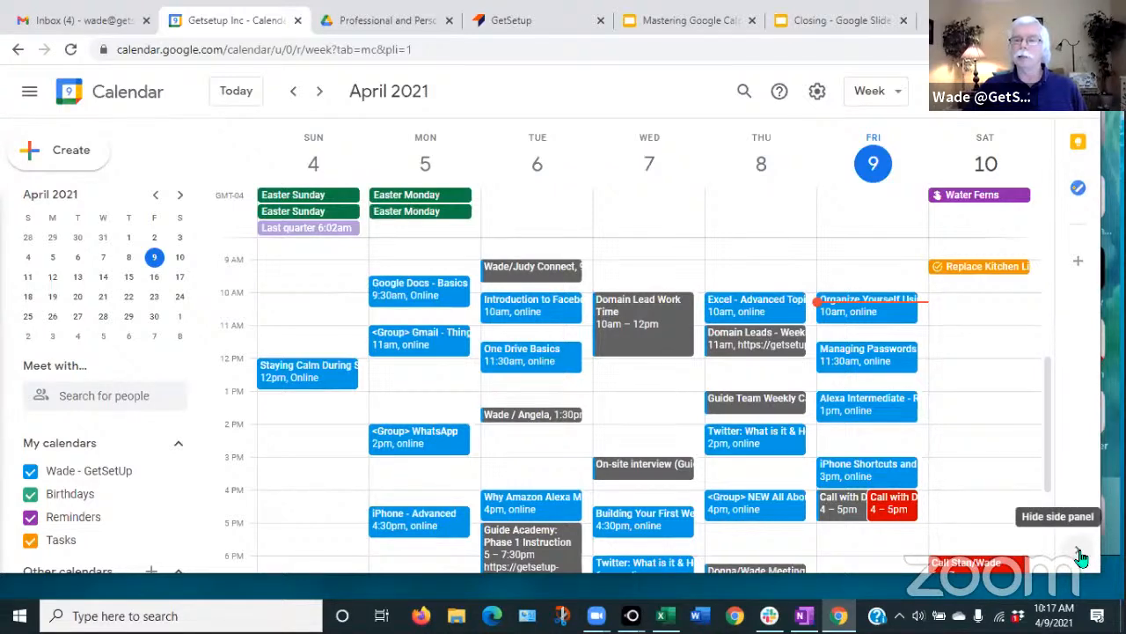
left_click(1081, 555)
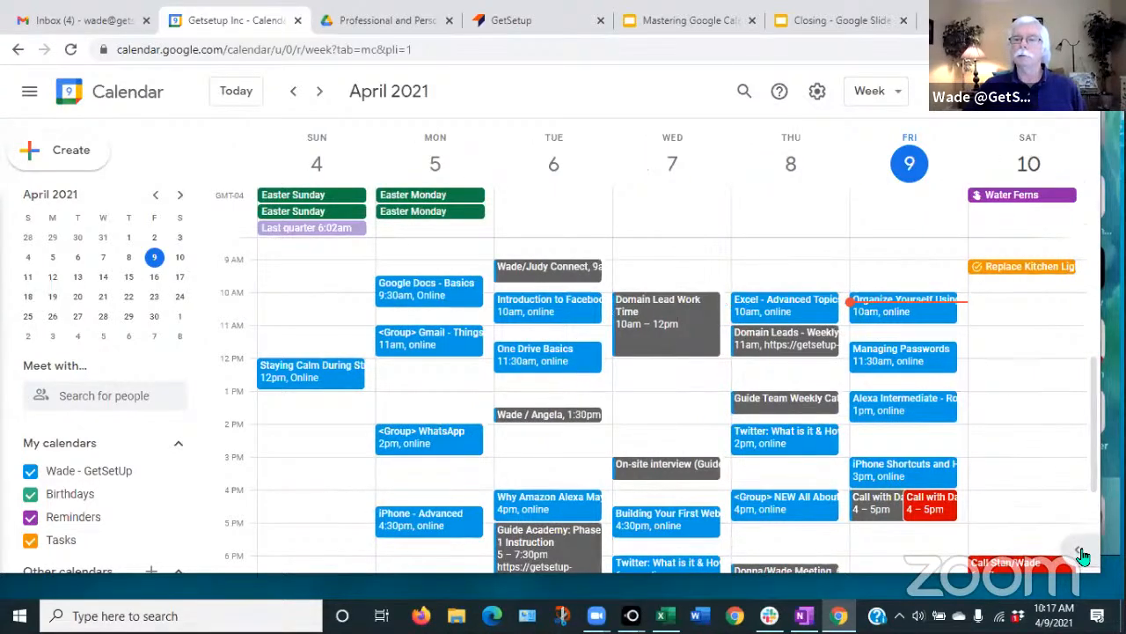
left_click(1081, 554)
left_click(1082, 555)
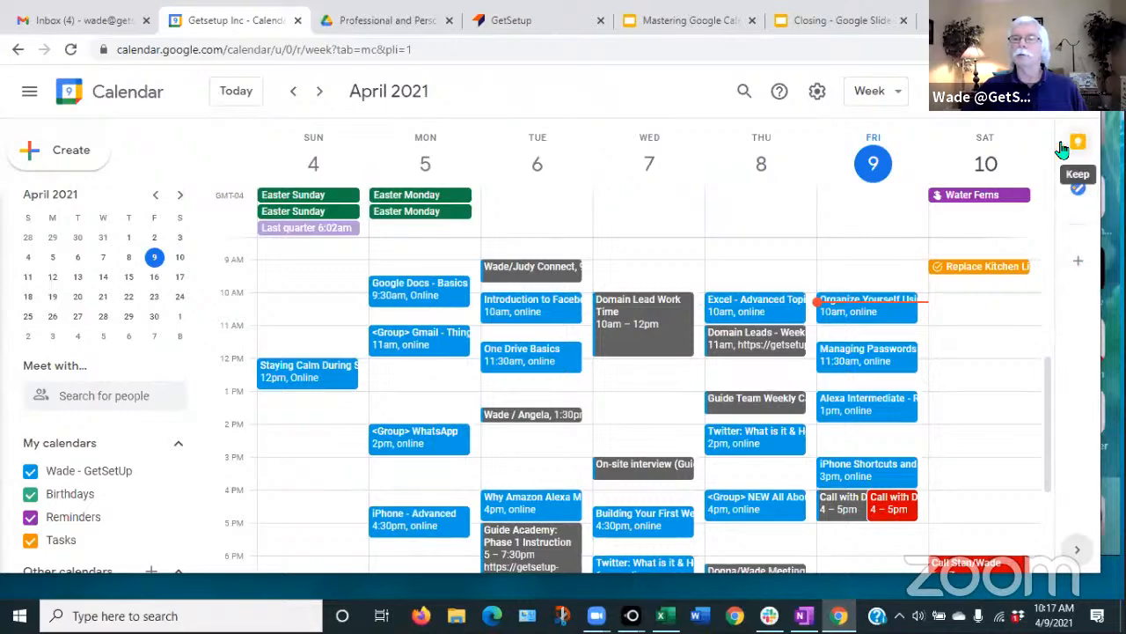
left_click(1075, 557)
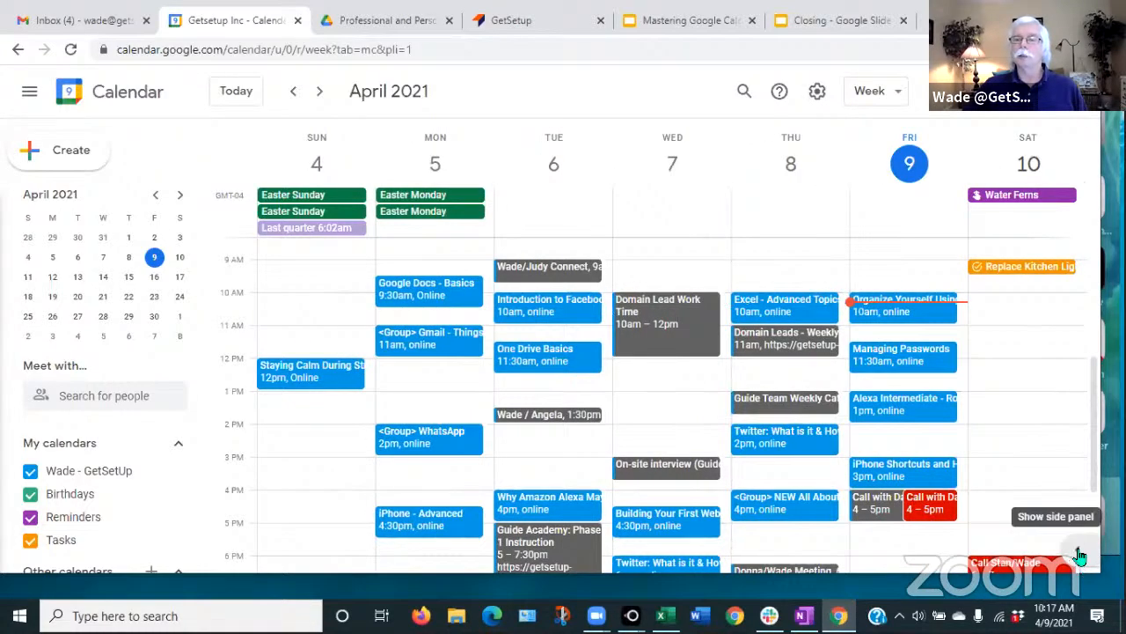
left_click(1079, 556)
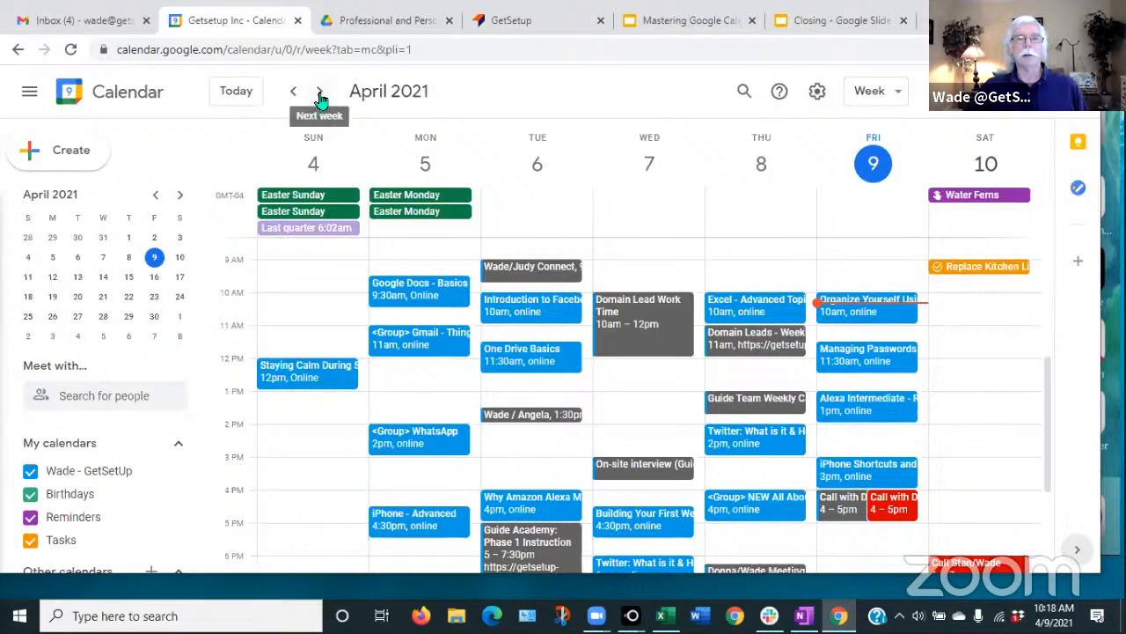
left_click(78, 342)
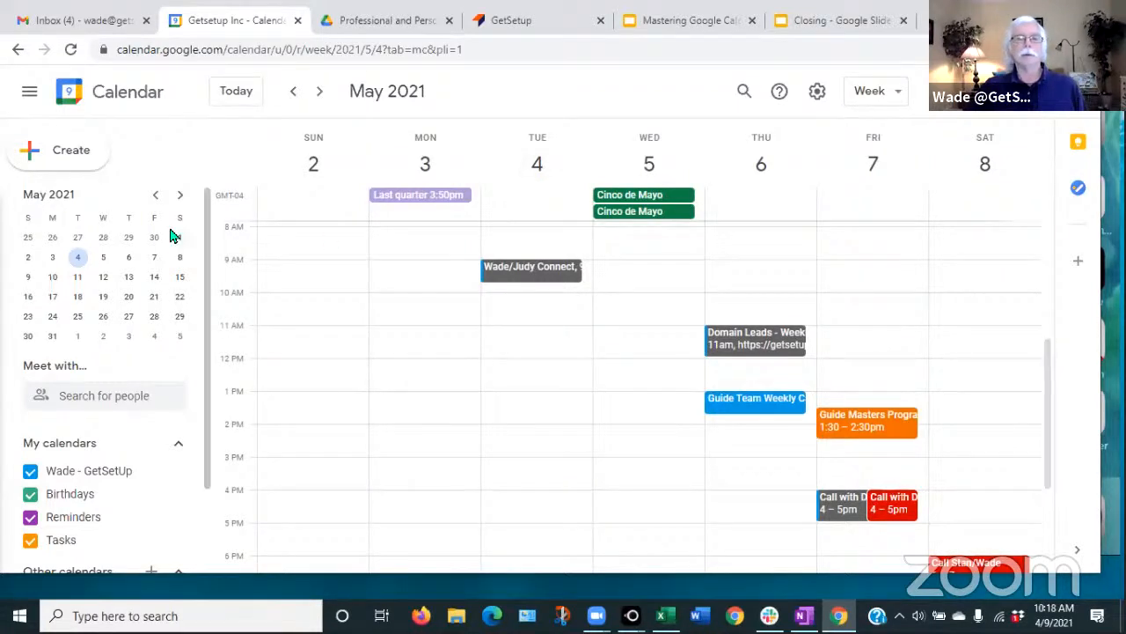
left_click(155, 196)
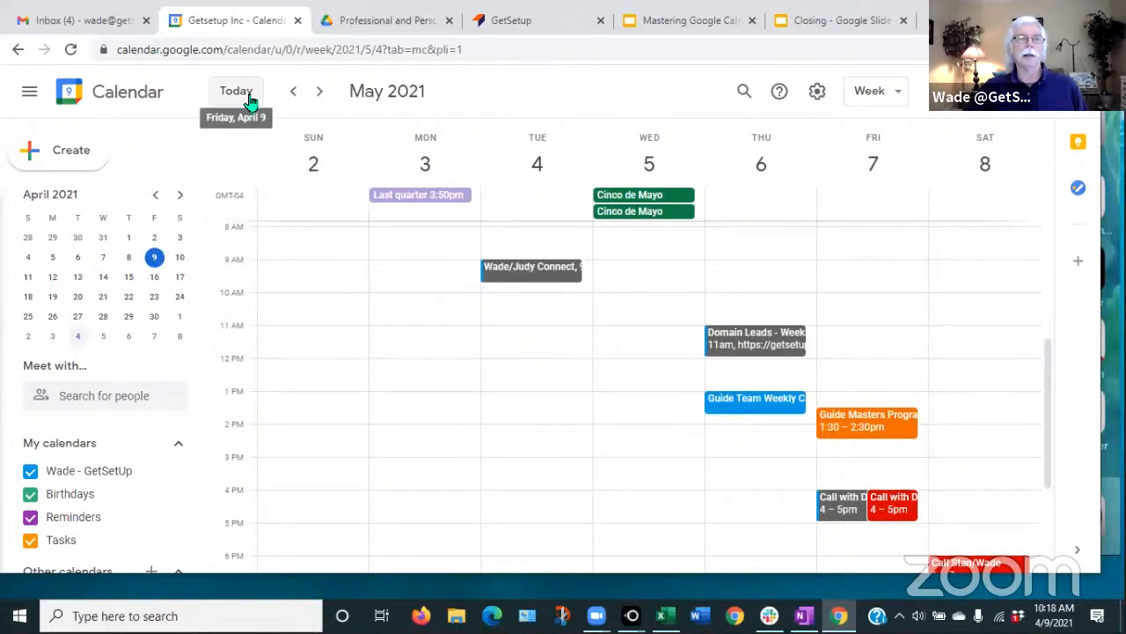
left_click(154, 256)
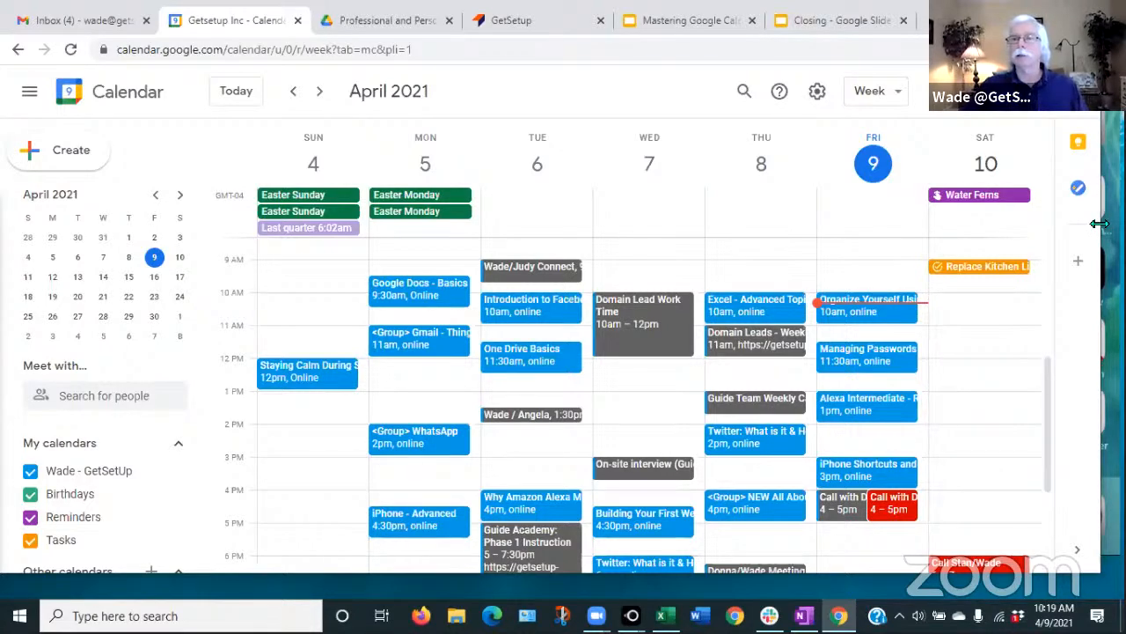
left_click_drag(1100, 224, 843, 224)
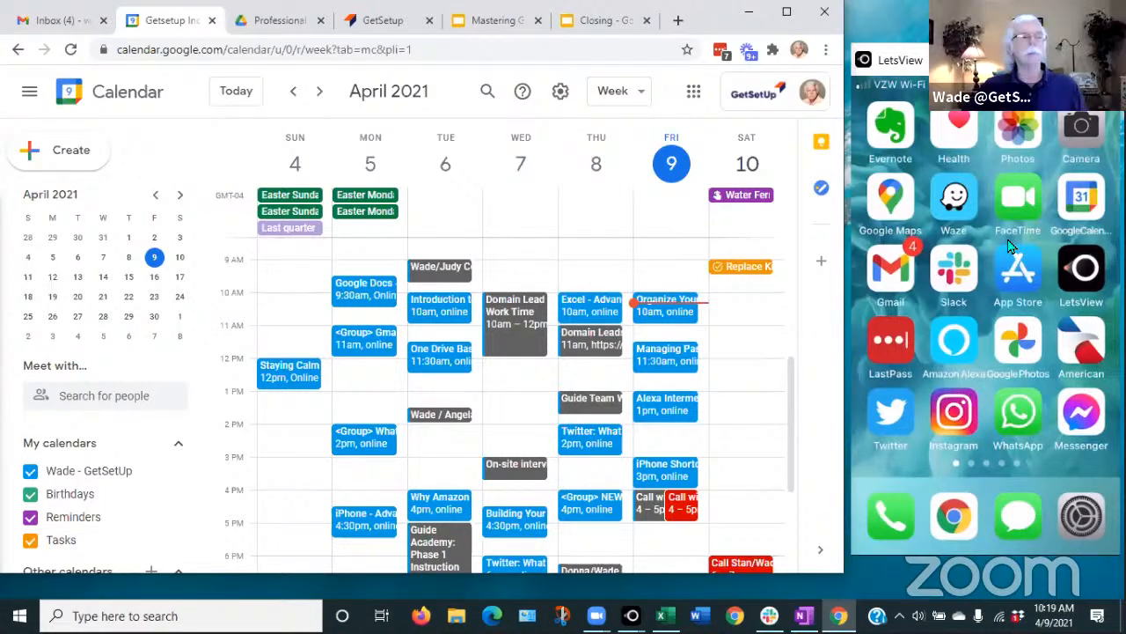
left_click(1080, 207)
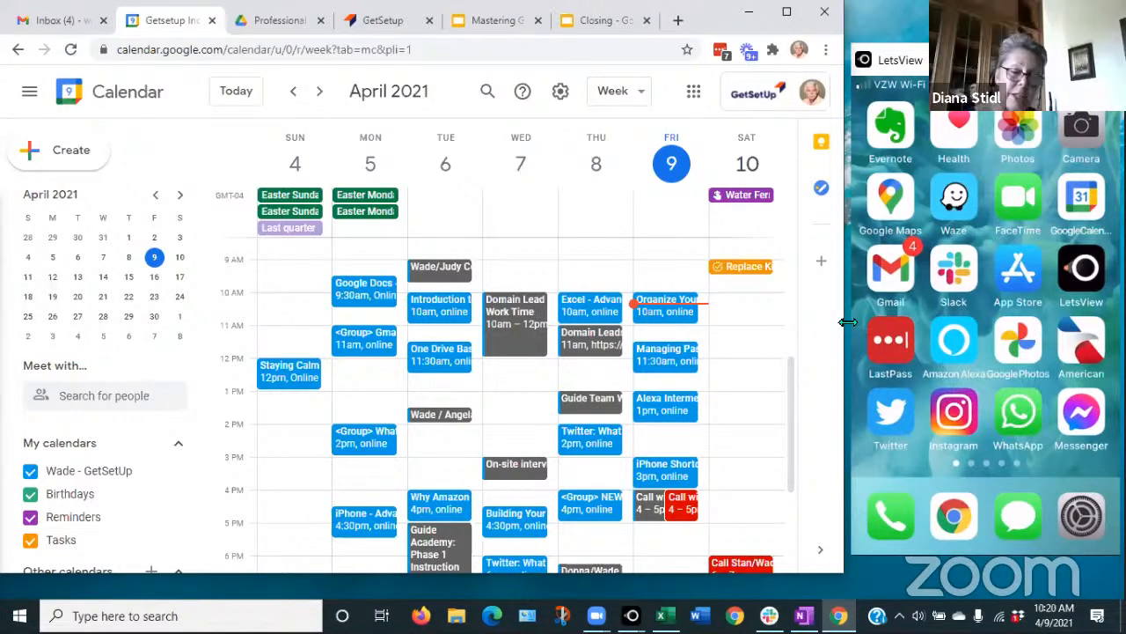
left_click_drag(848, 322, 1105, 348)
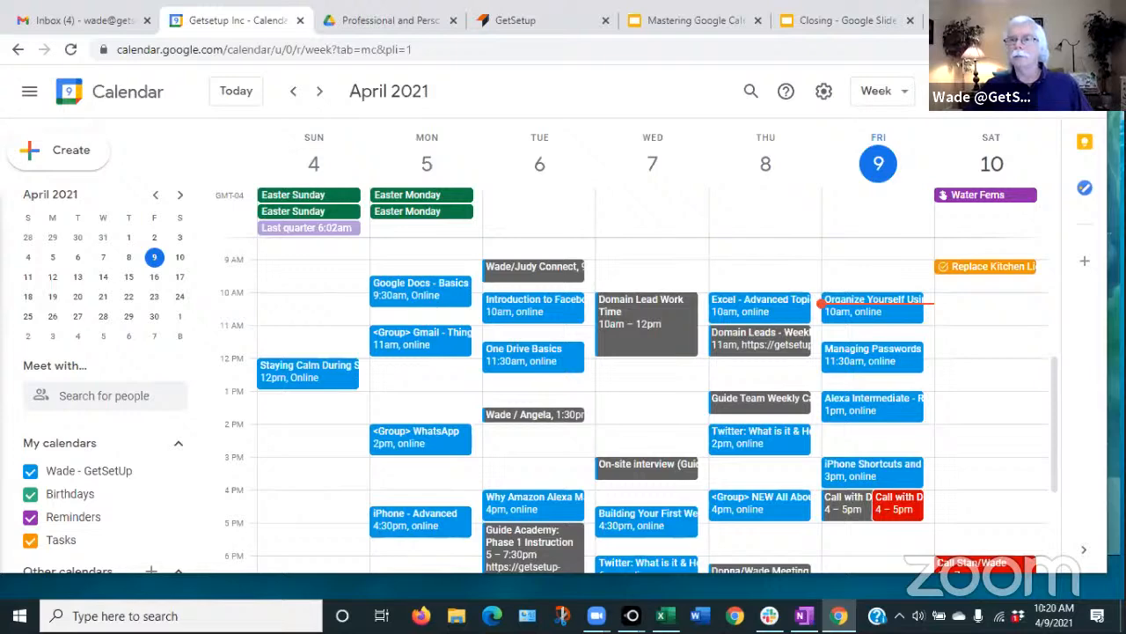
left_click_drag(1107, 363, 851, 362)
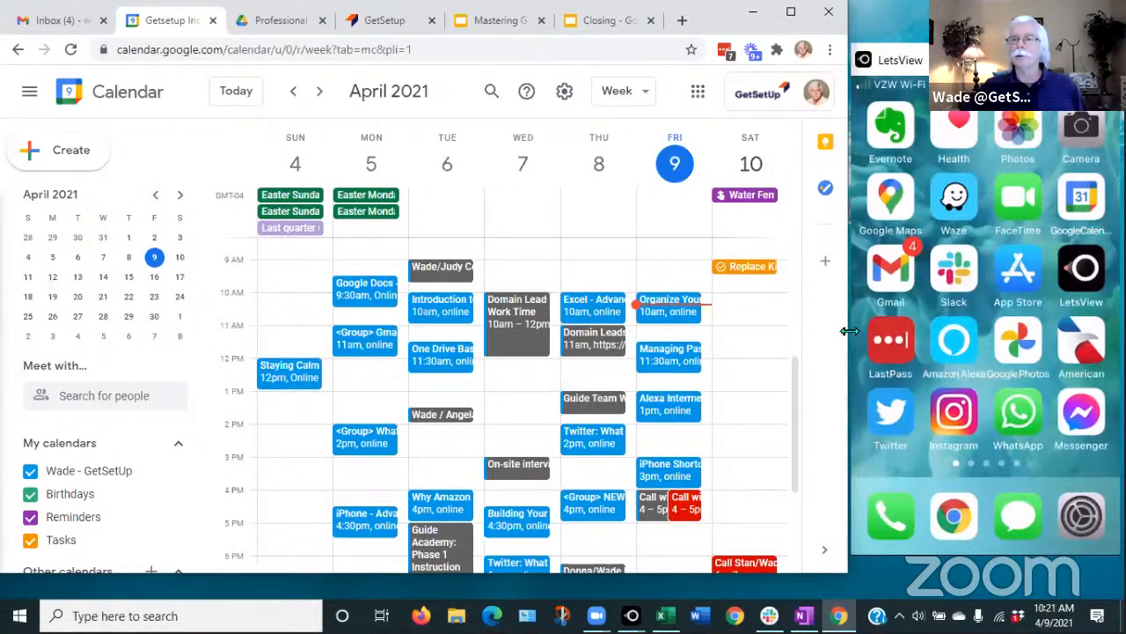
left_click_drag(849, 331, 1119, 338)
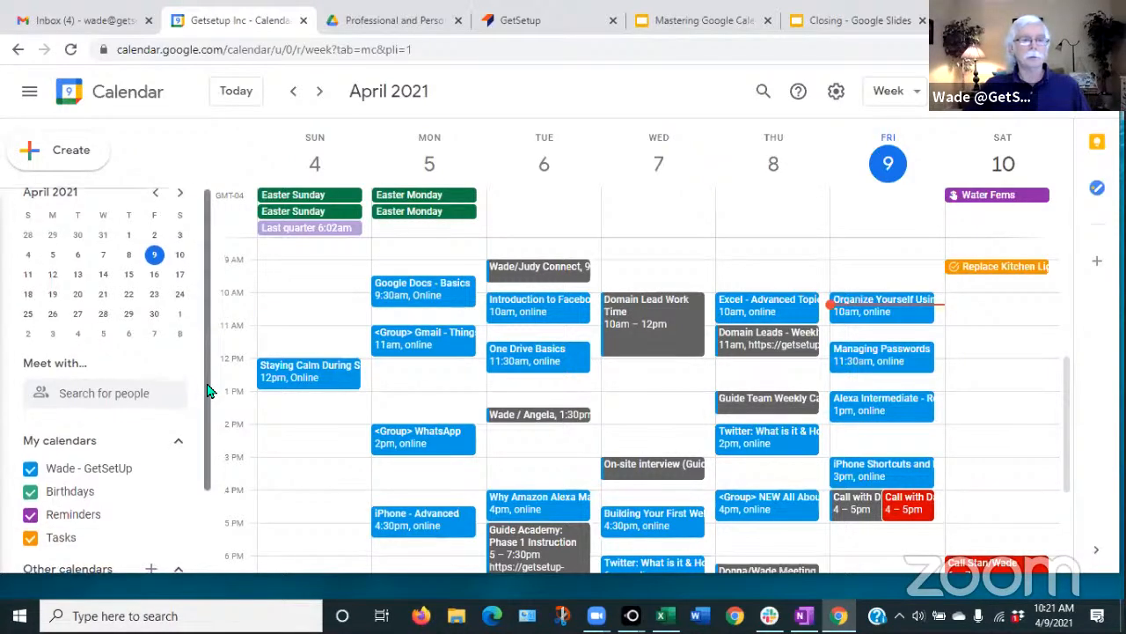
left_click_drag(208, 387, 203, 410)
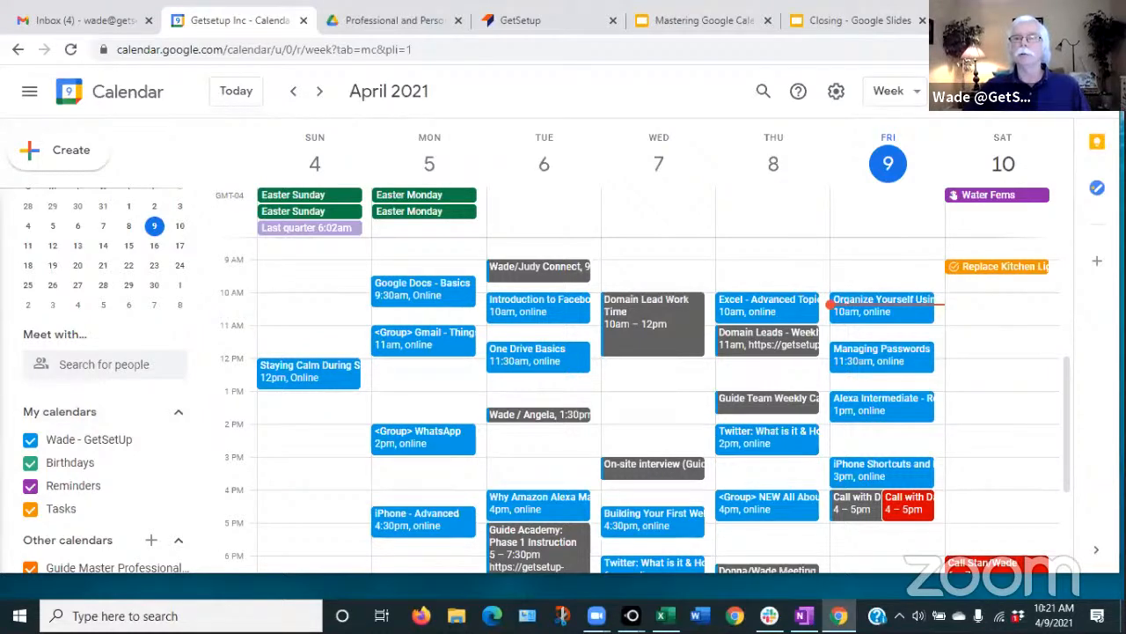
left_click(1091, 92)
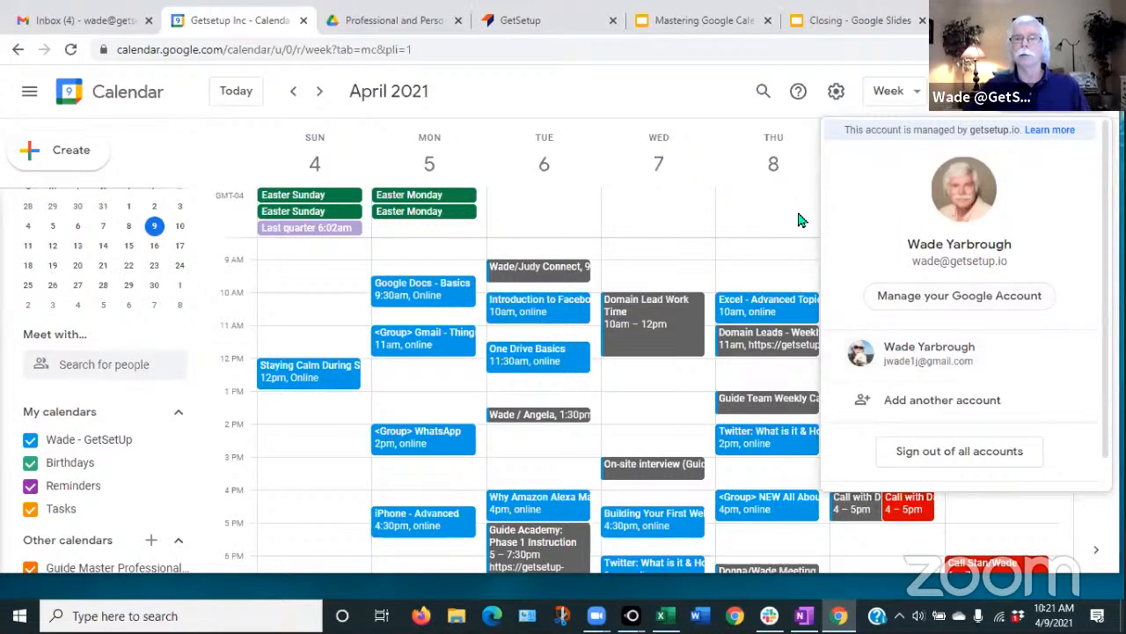
left_click(694, 93)
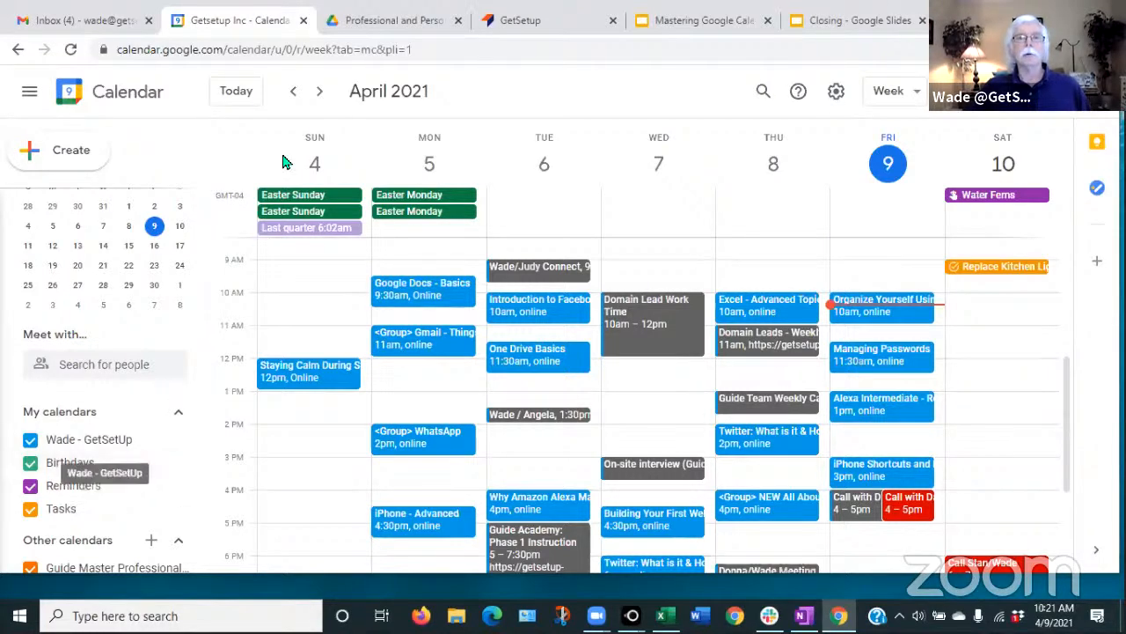
- Go back five weeks to display March 7–13, 2021
left_click(294, 95)
left_click(294, 95)
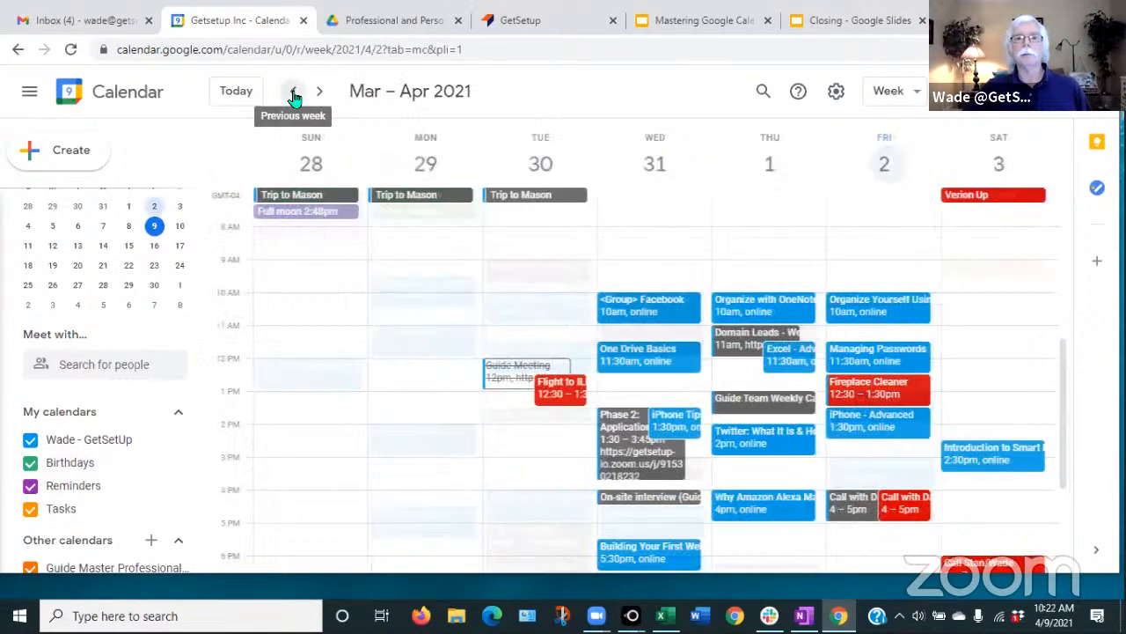
left_click(294, 95)
left_click(294, 95)
left_click(294, 95)
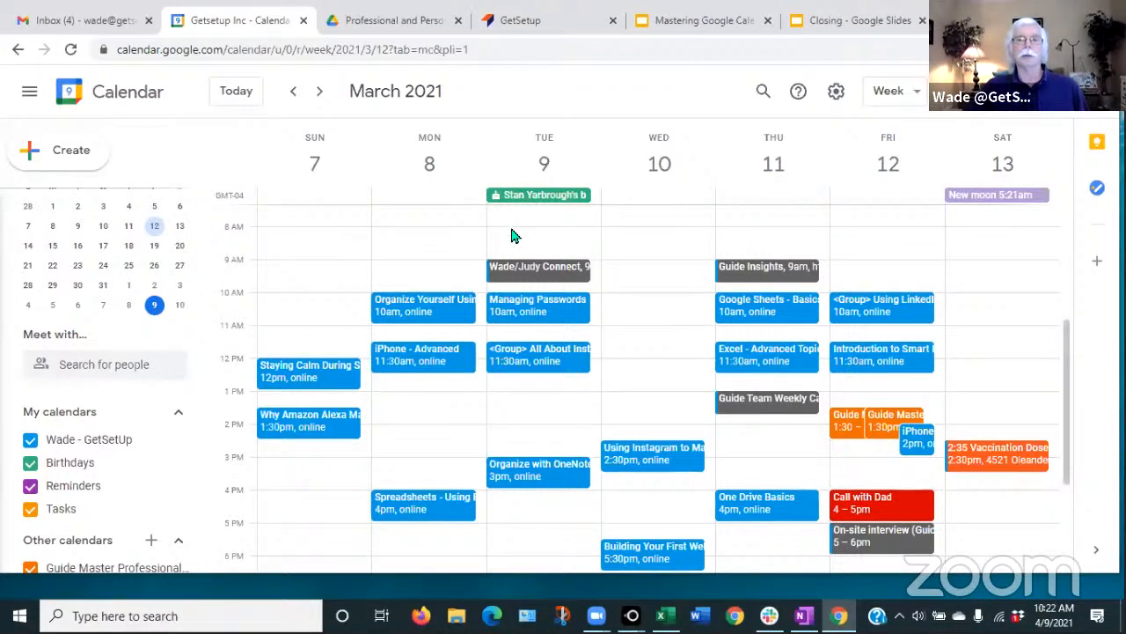
left_click(30, 469)
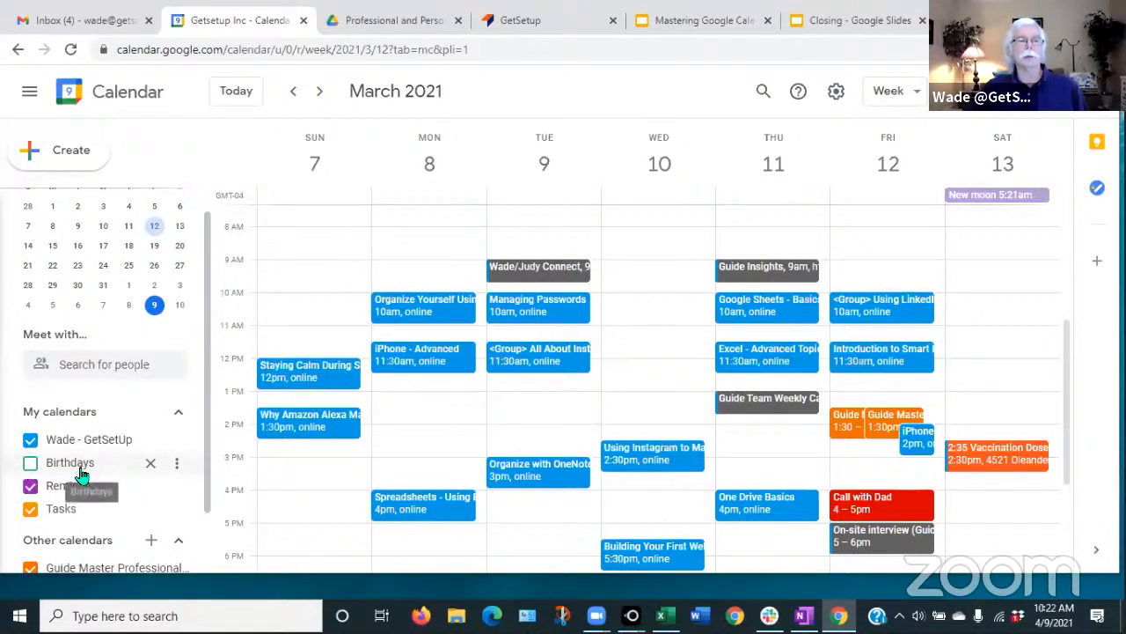
left_click(30, 469)
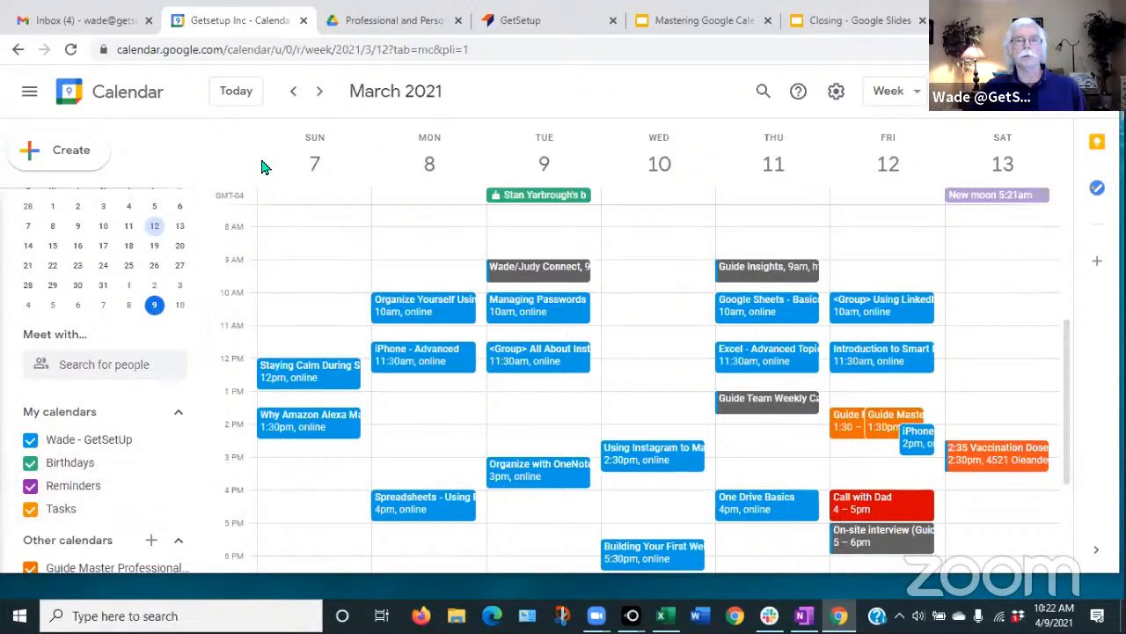
left_click(229, 94)
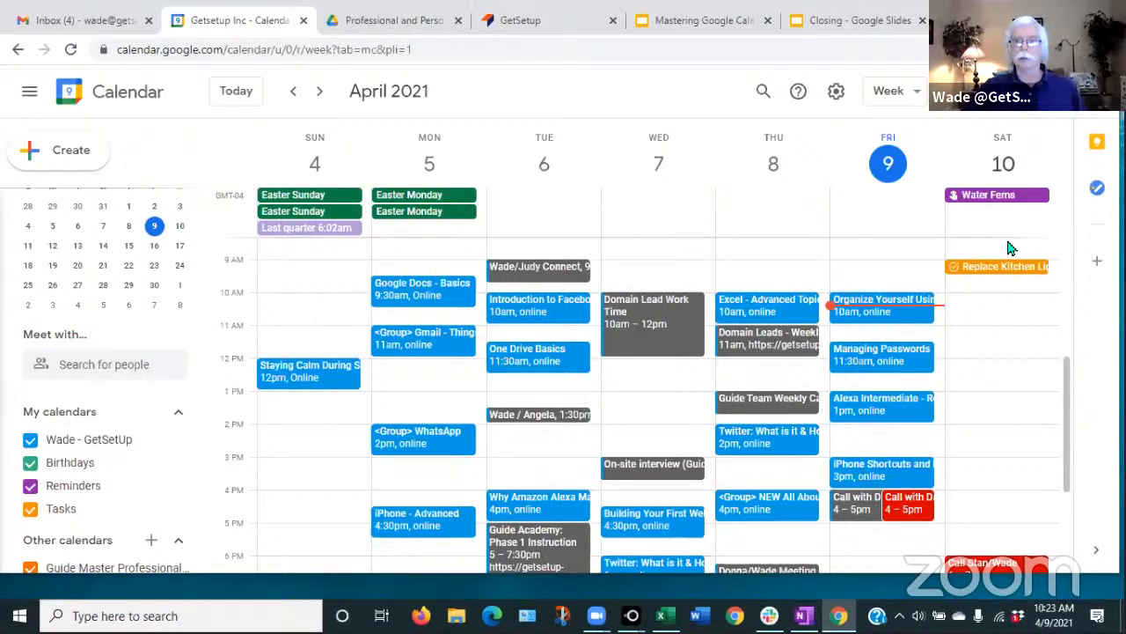
left_click(30, 511)
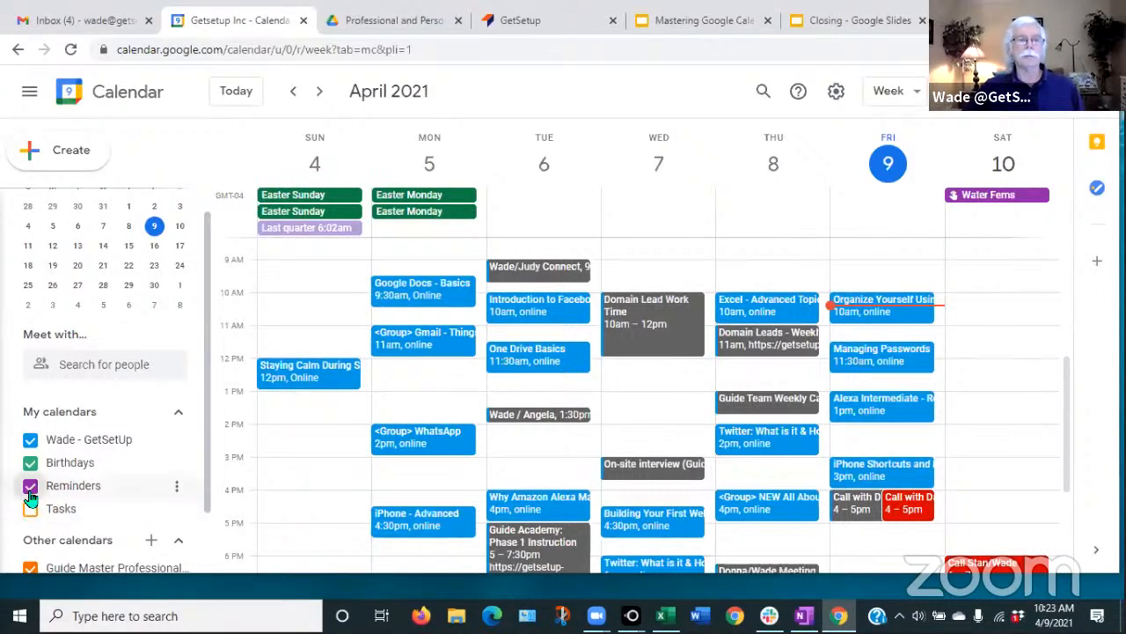
left_click(31, 486)
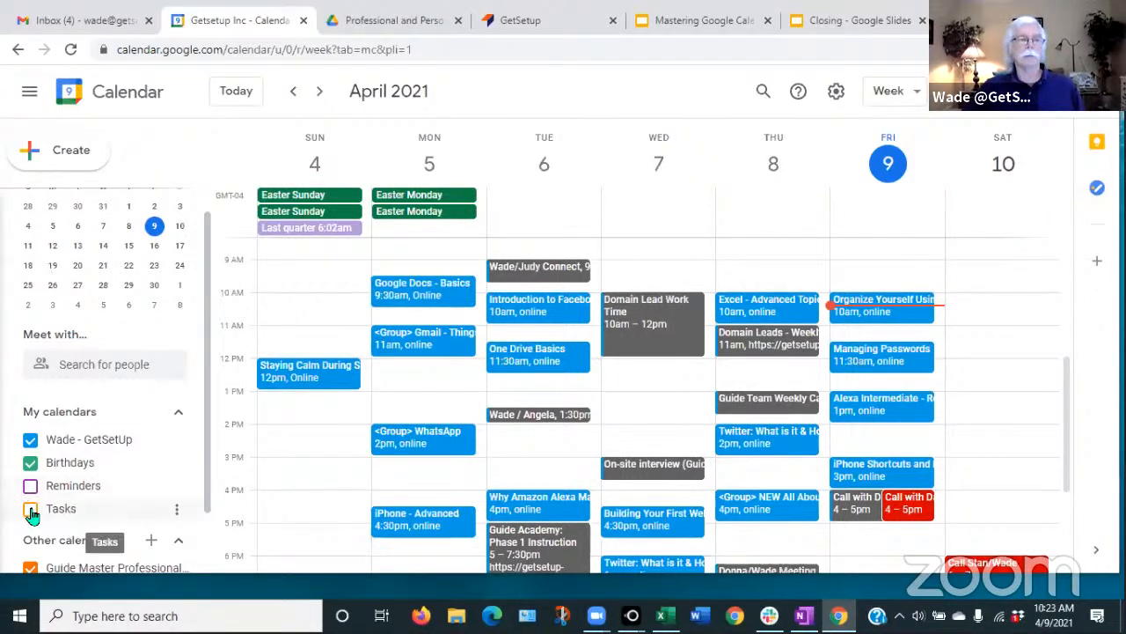
left_click(30, 510)
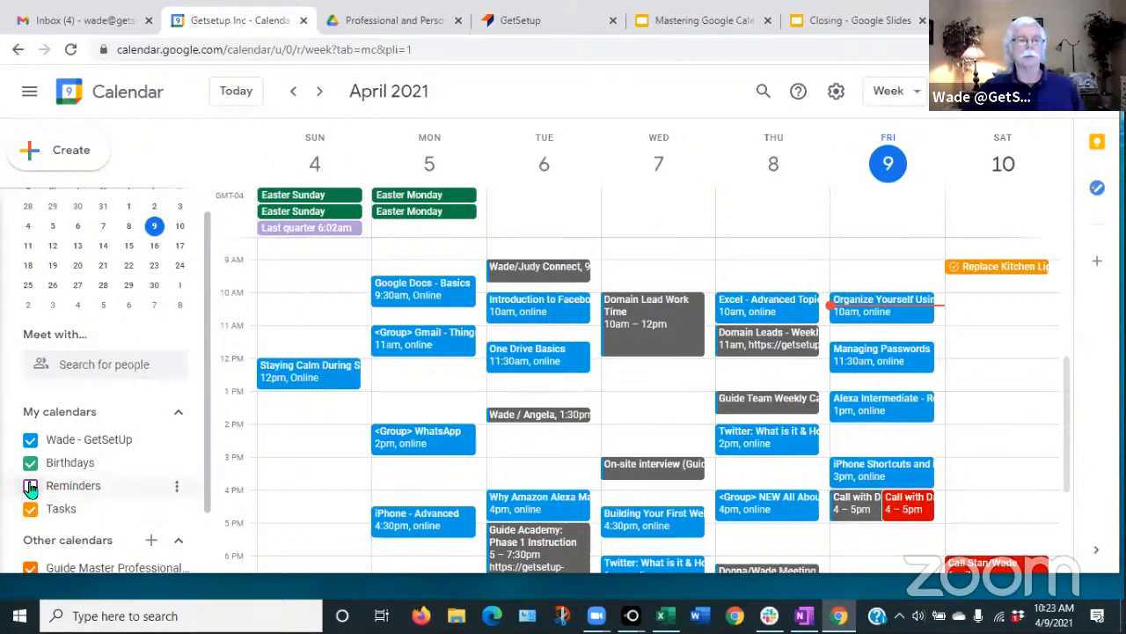
left_click(31, 487)
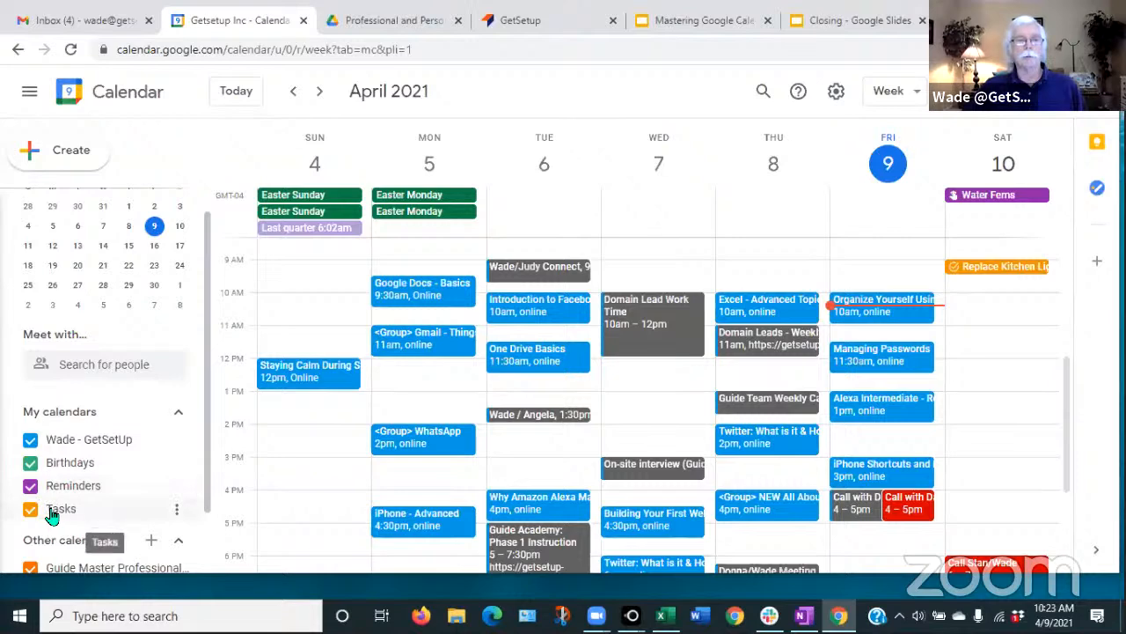
- Set the Tasks calendar colour to Tangerine
left_click(178, 514)
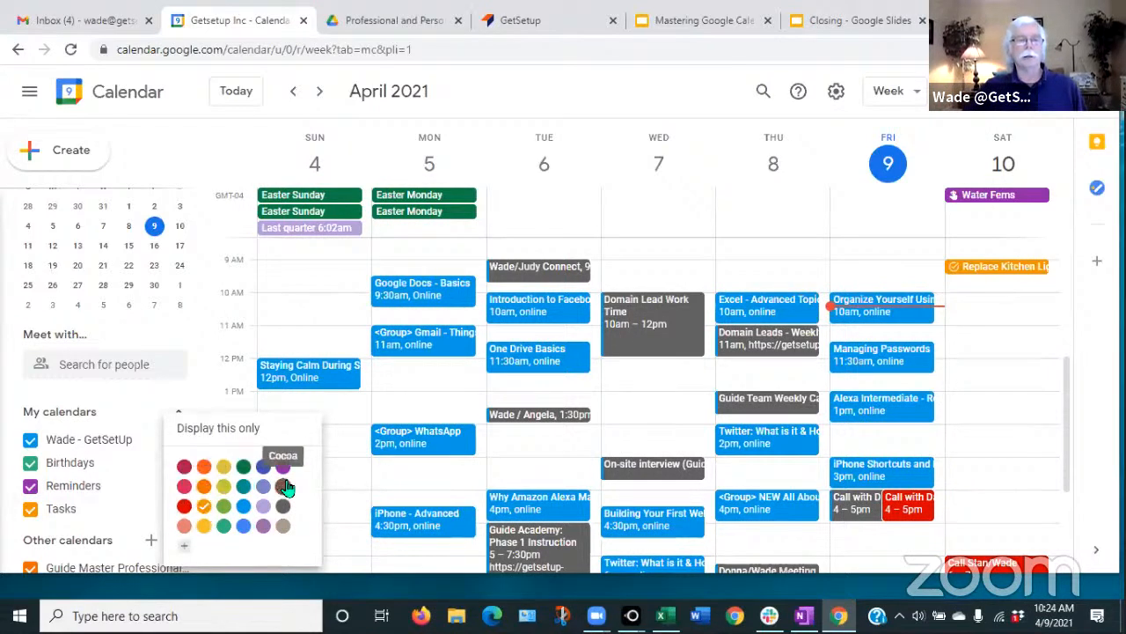
left_click(203, 467)
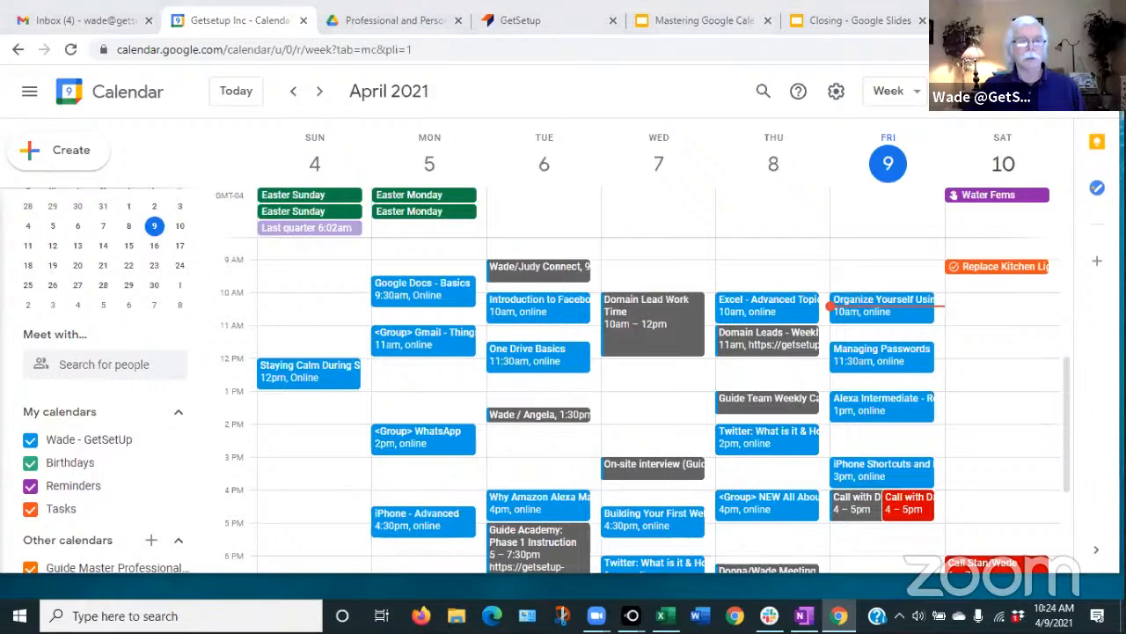
scroll(66, 453, "down", 1)
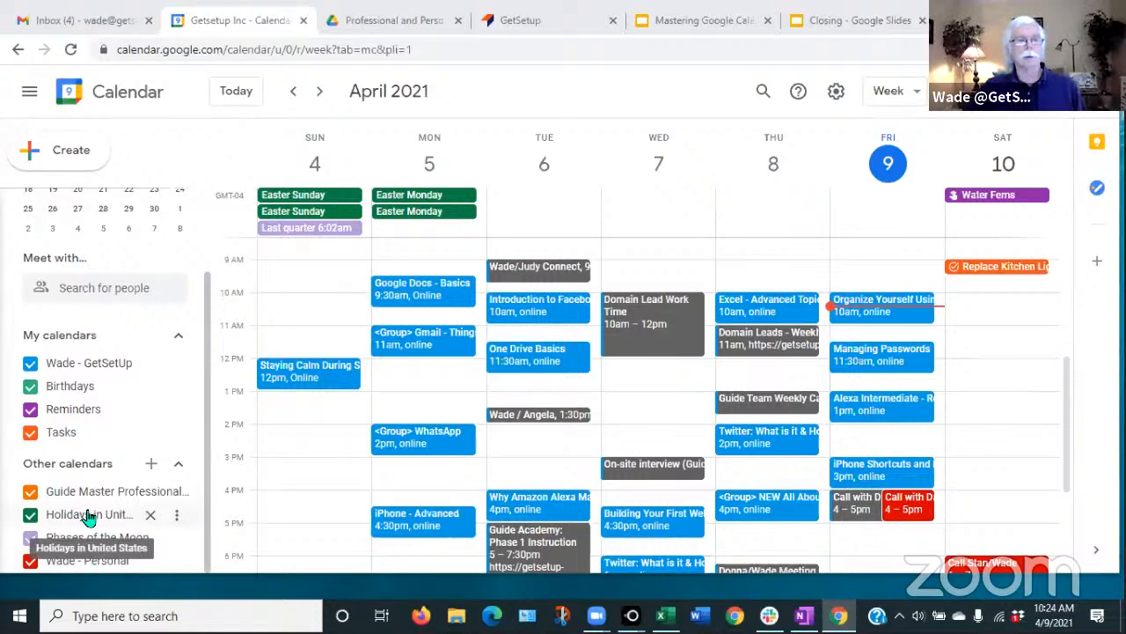
left_click(31, 518)
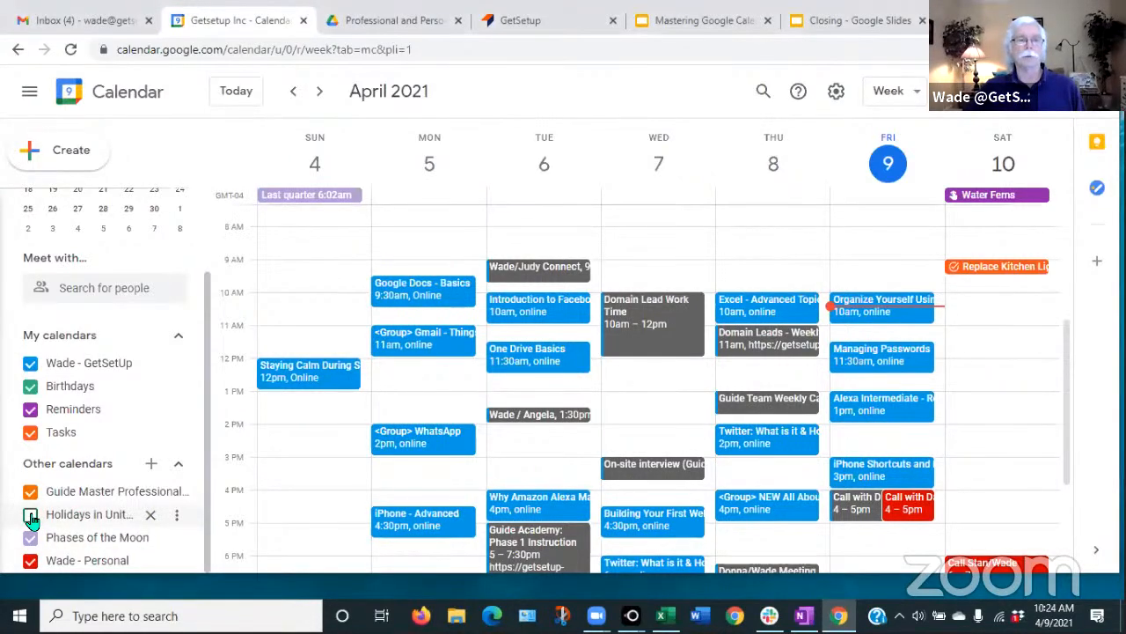
left_click(30, 517)
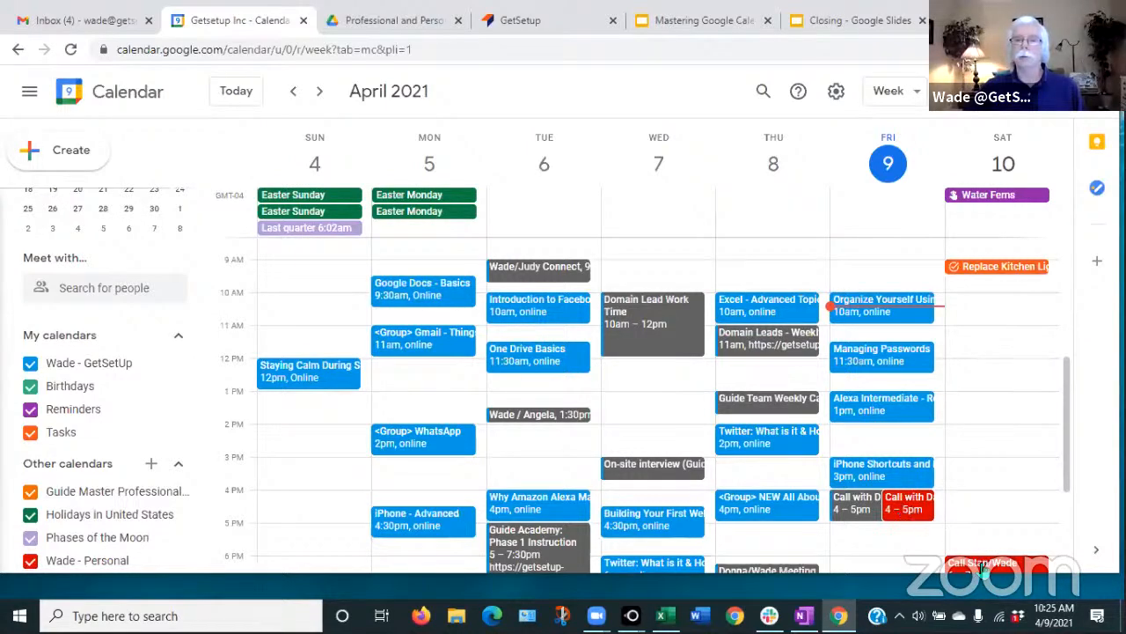
- Hide and reshow the personal and GetSetUp calendars, then list the options for adding other calendars
left_click(30, 561)
left_click(31, 562)
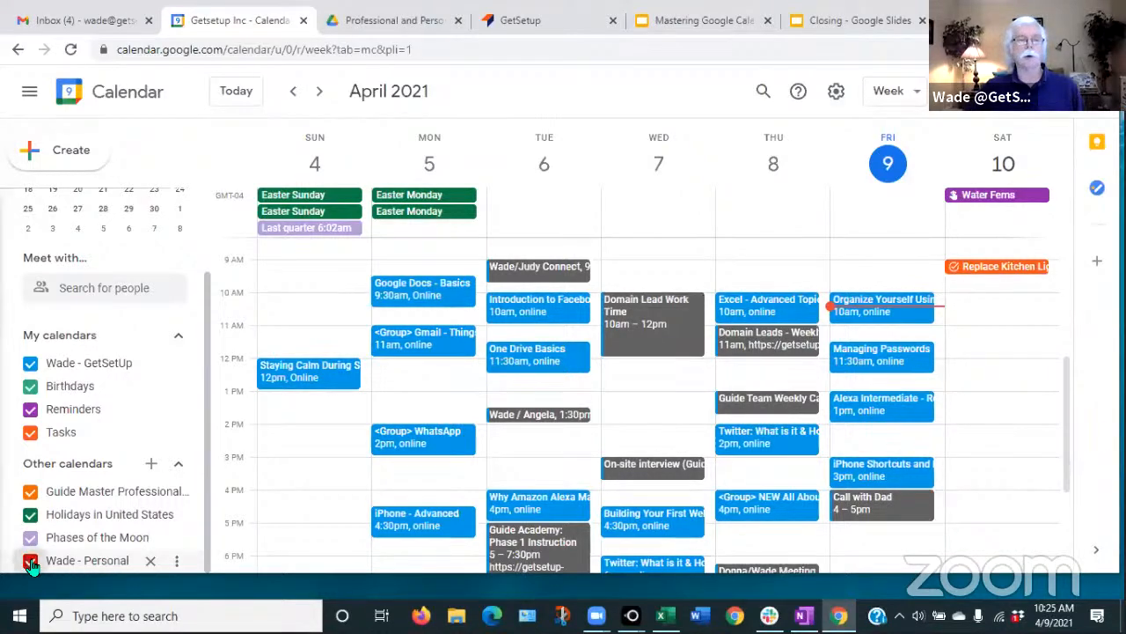
left_click(30, 364)
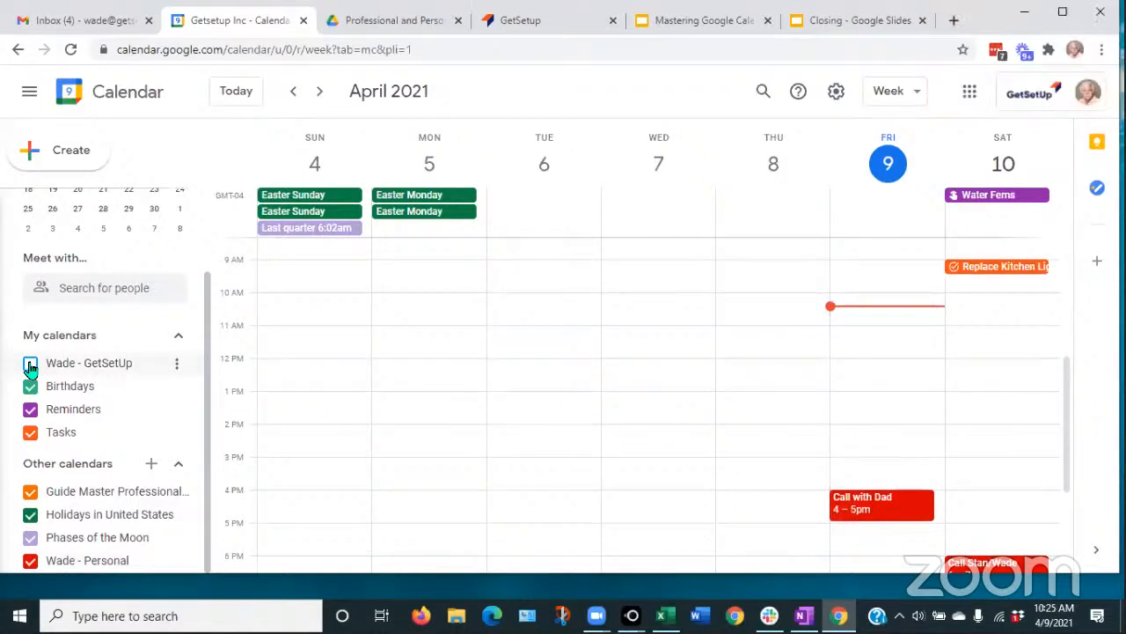
left_click(30, 365)
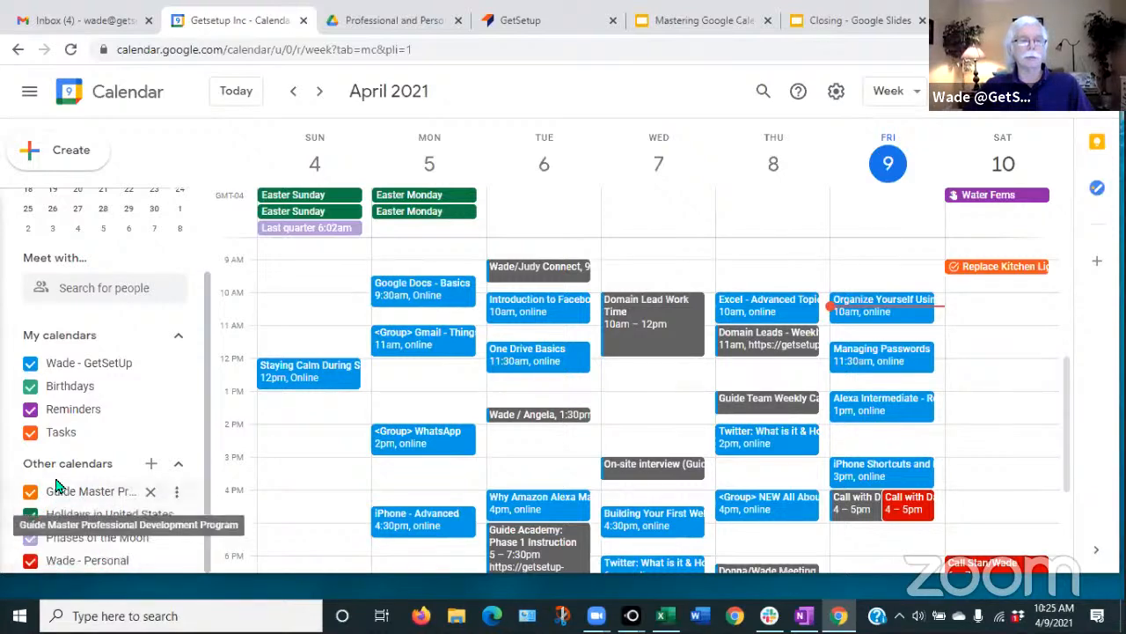
left_click(152, 466)
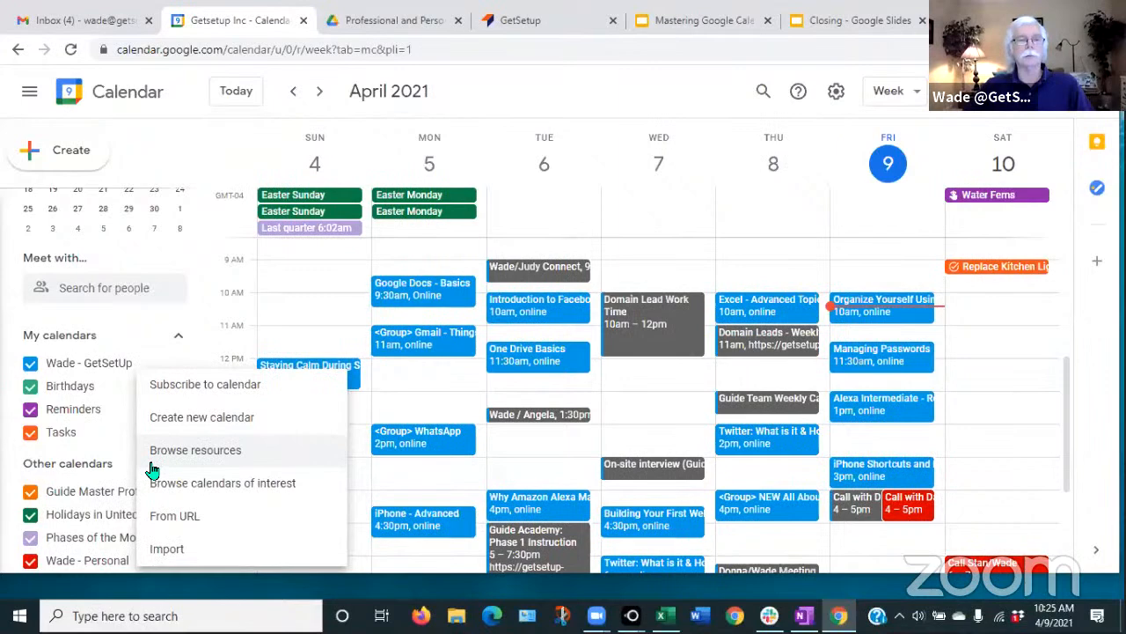
- Try subscribing to a contact's calendar by e-mail address, cancel the access request, and return to week view
left_click(199, 387)
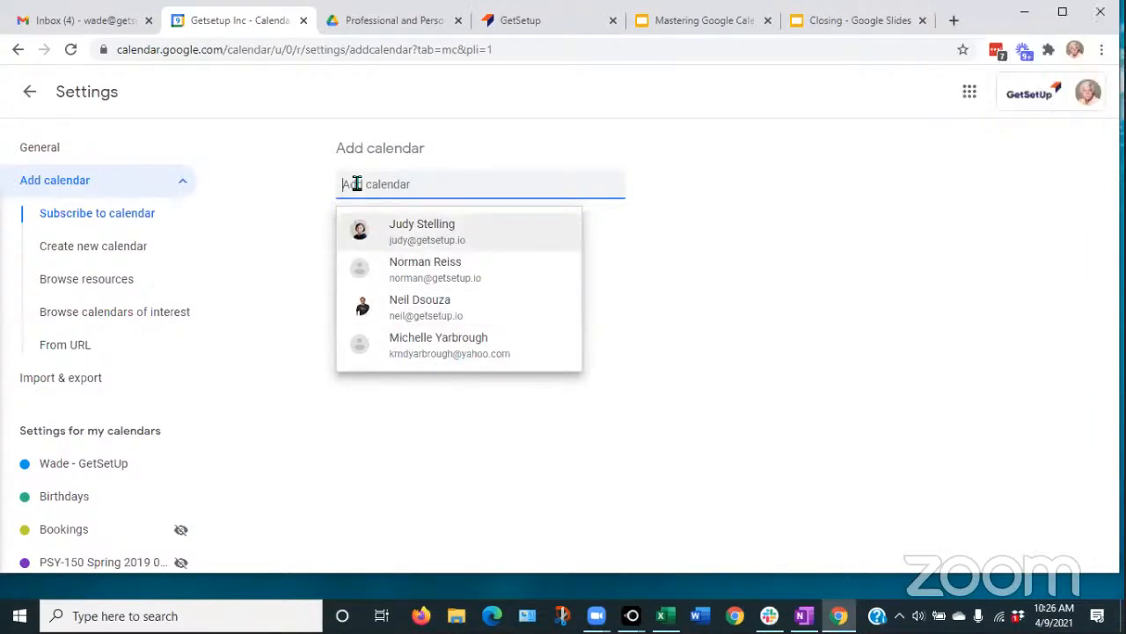
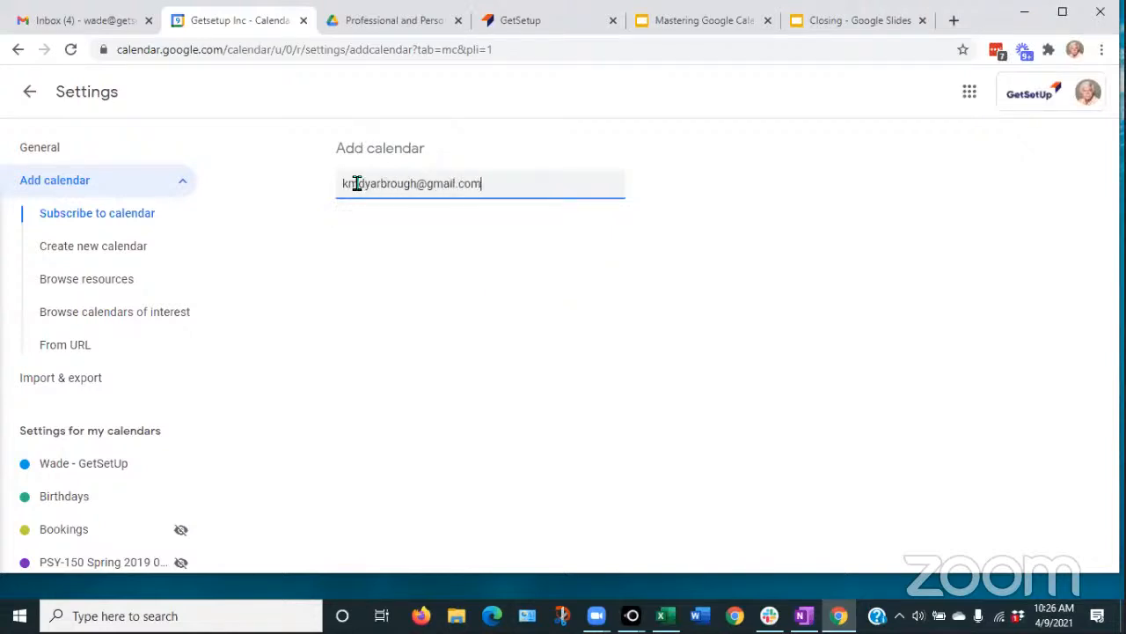
key("Return")
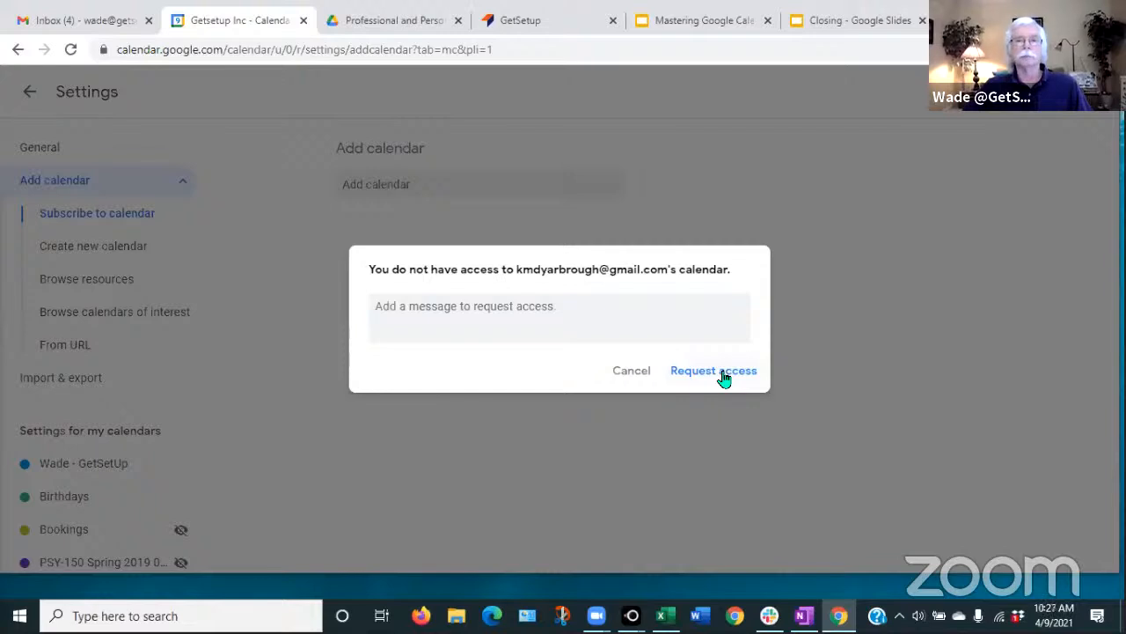
left_click(631, 372)
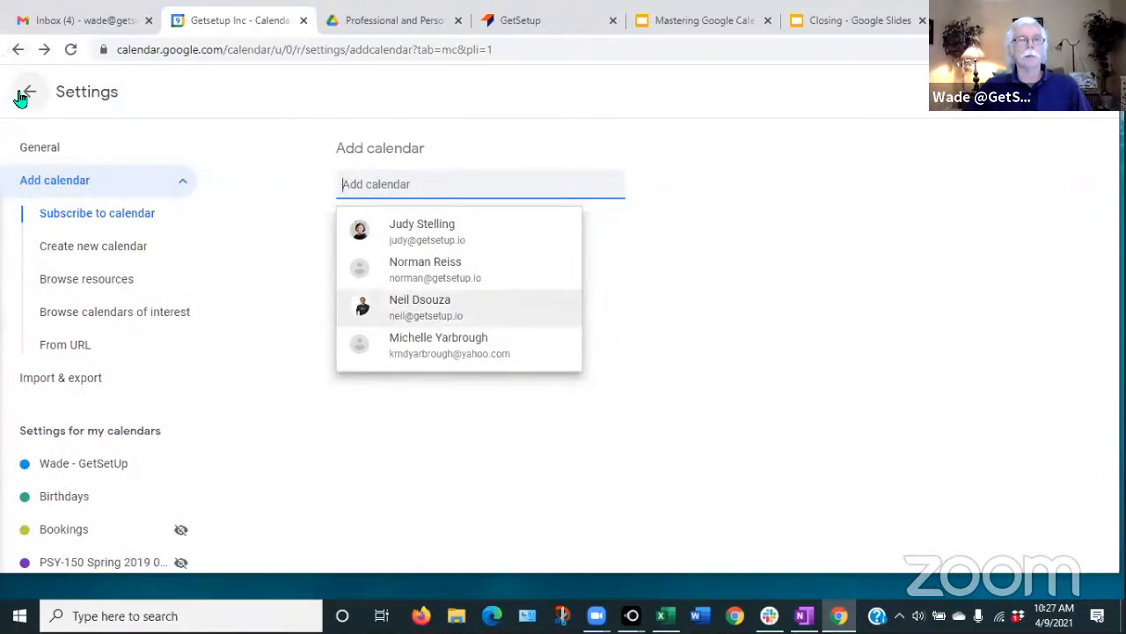
left_click(25, 95)
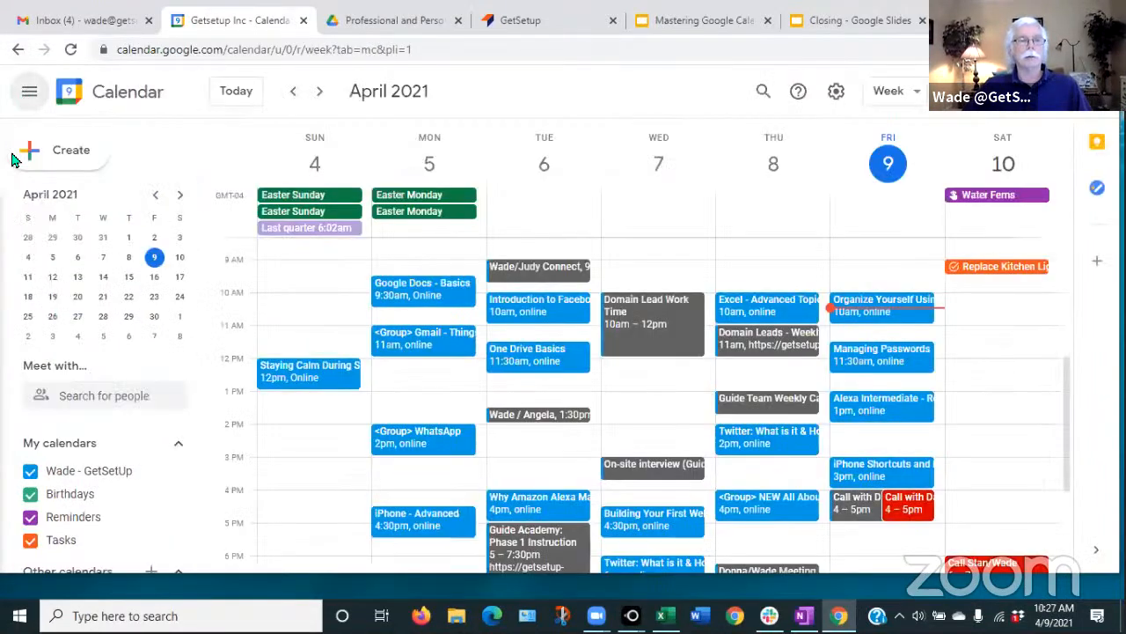
scroll(84, 501, "down", 2)
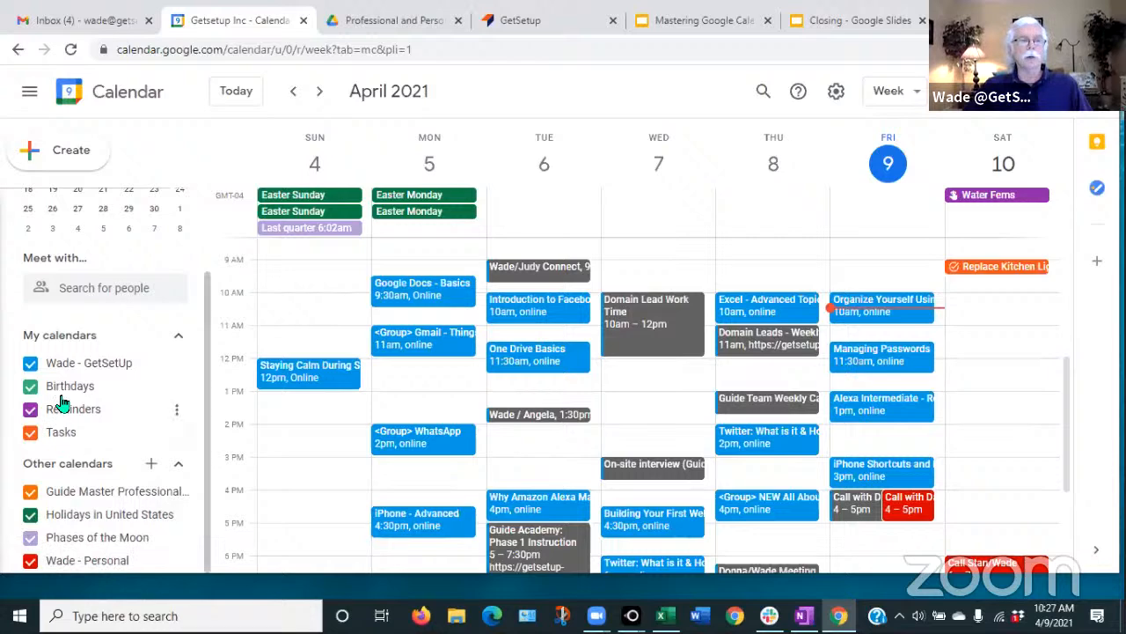
left_click(176, 563)
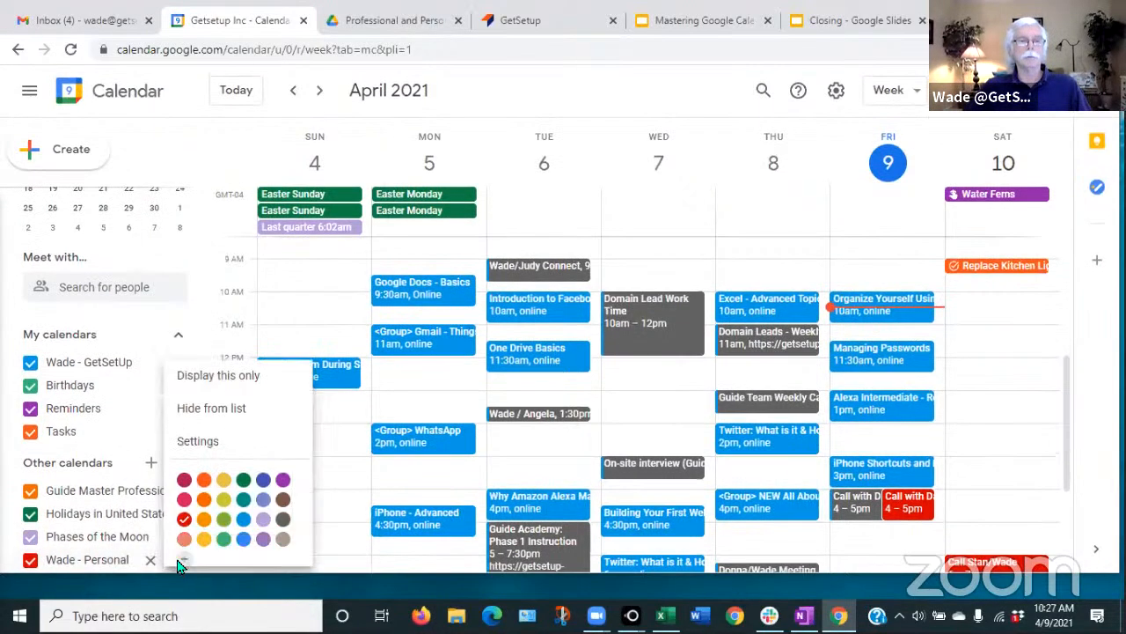
left_click(213, 435)
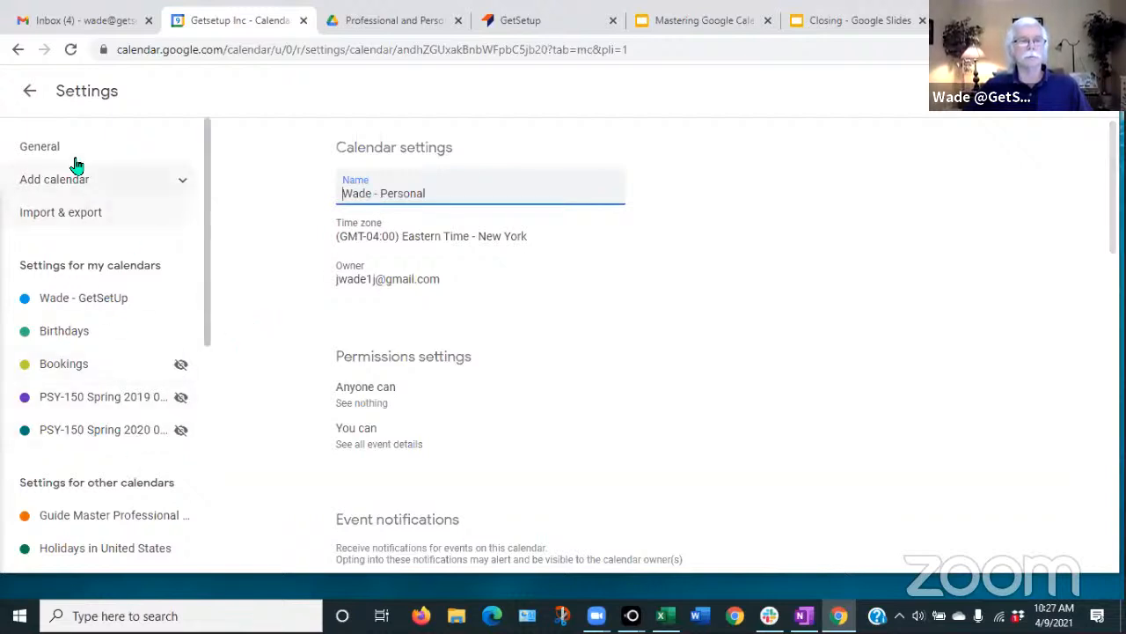
left_click(30, 94)
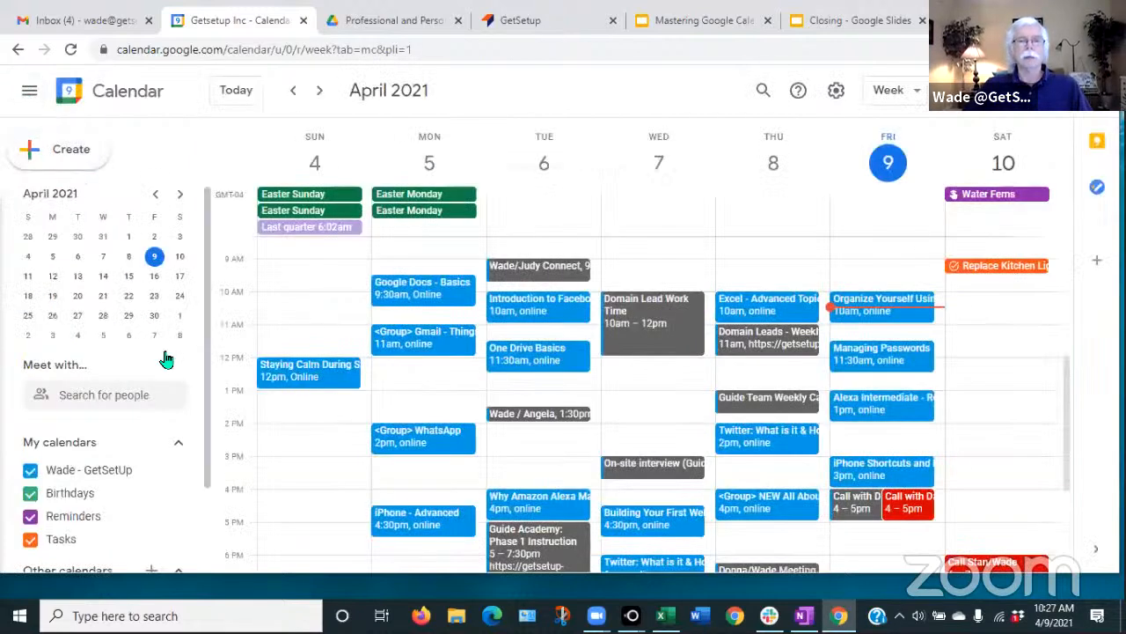
- Open the From URL page for adding an iCal calendar under Other calendars
left_click_drag(205, 438, 197, 522)
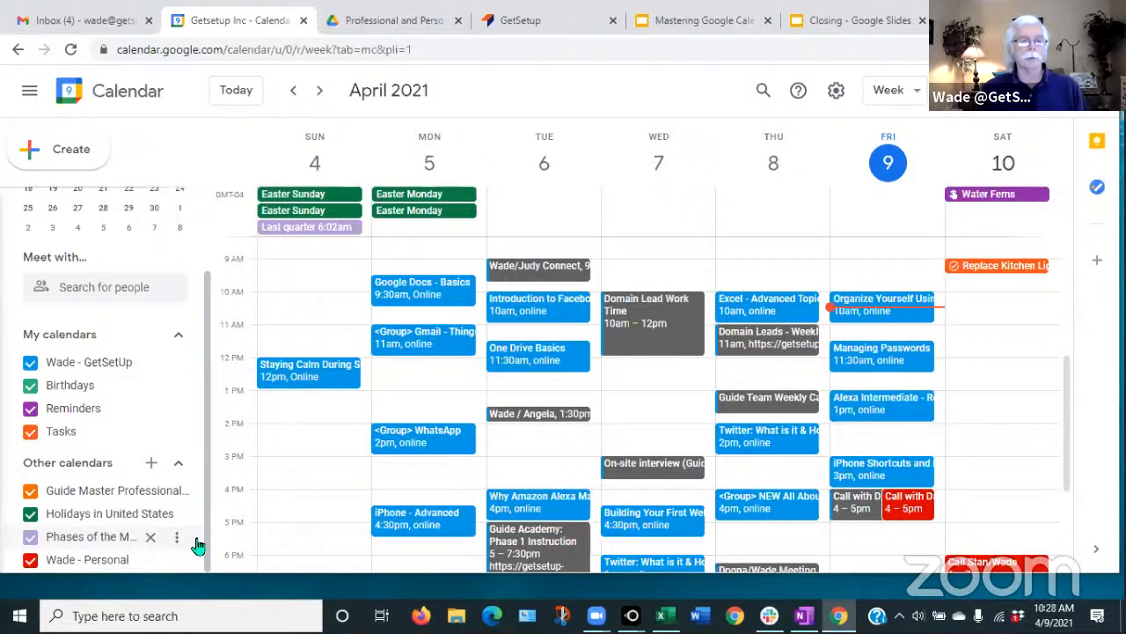
left_click(152, 467)
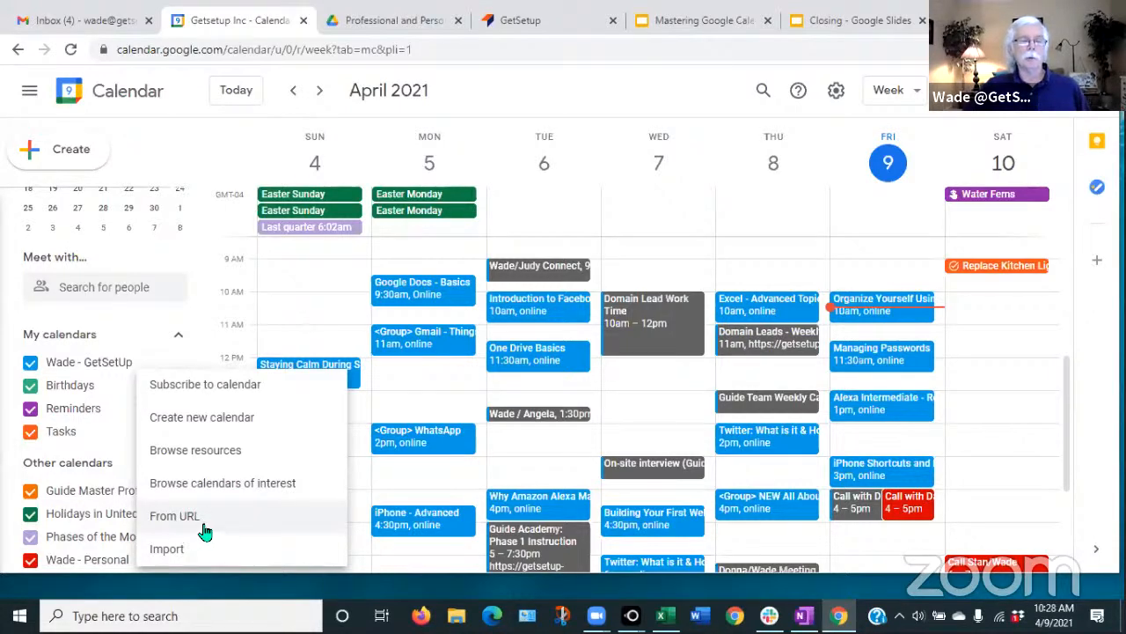
left_click(172, 521)
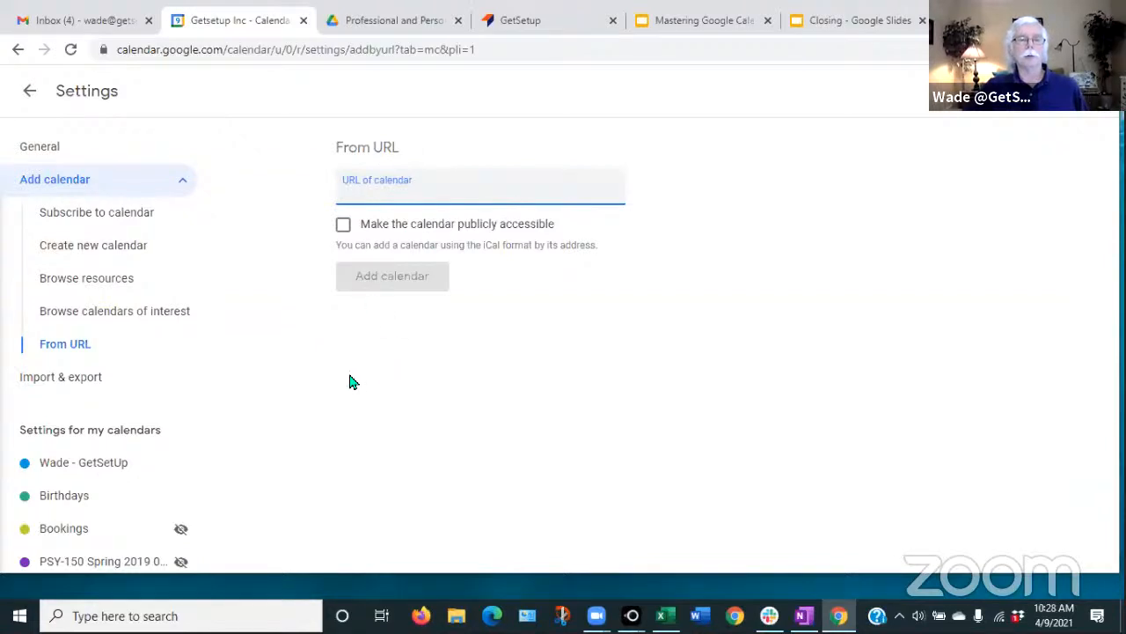
- Create a new calendar named 'Habitat' and check it appears under My calendars
left_click(28, 94)
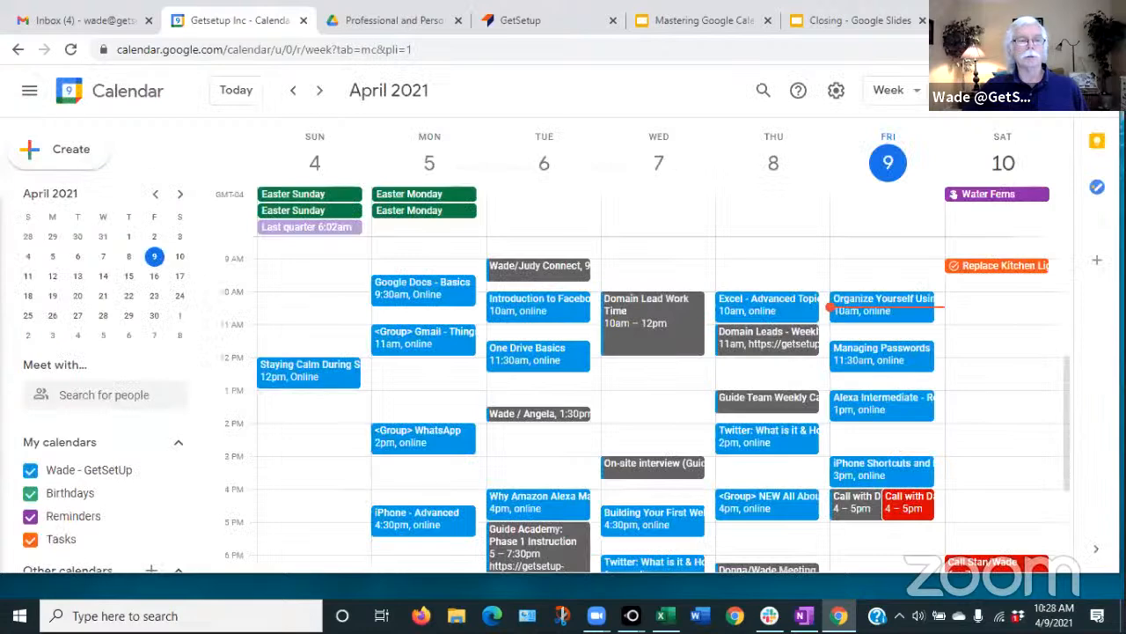
scroll(168, 528, "down", 2)
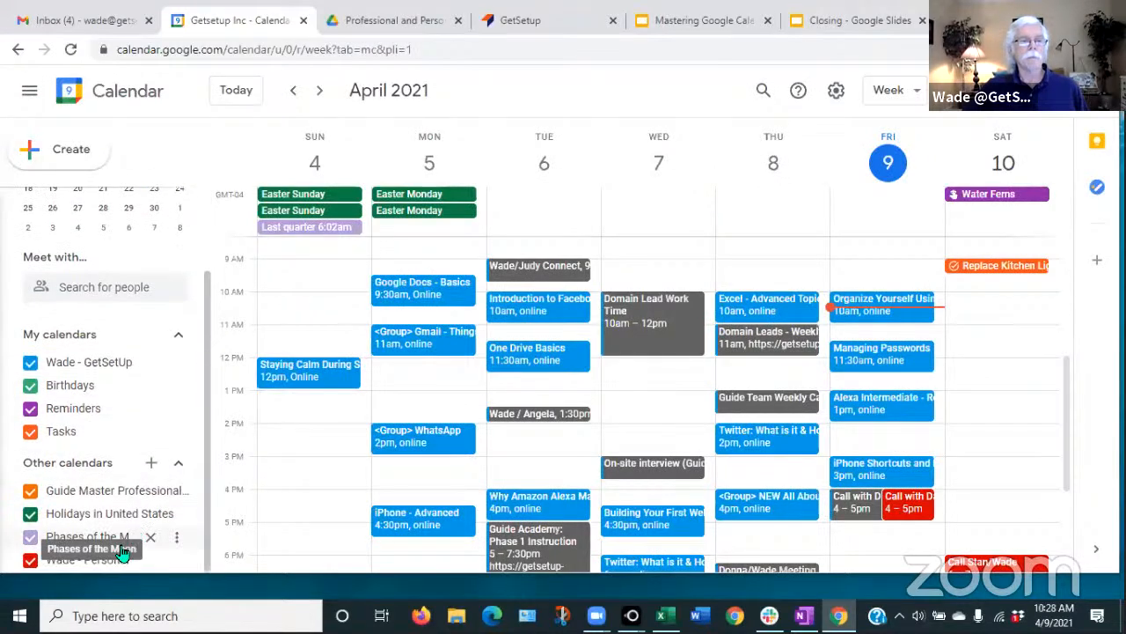
left_click(151, 467)
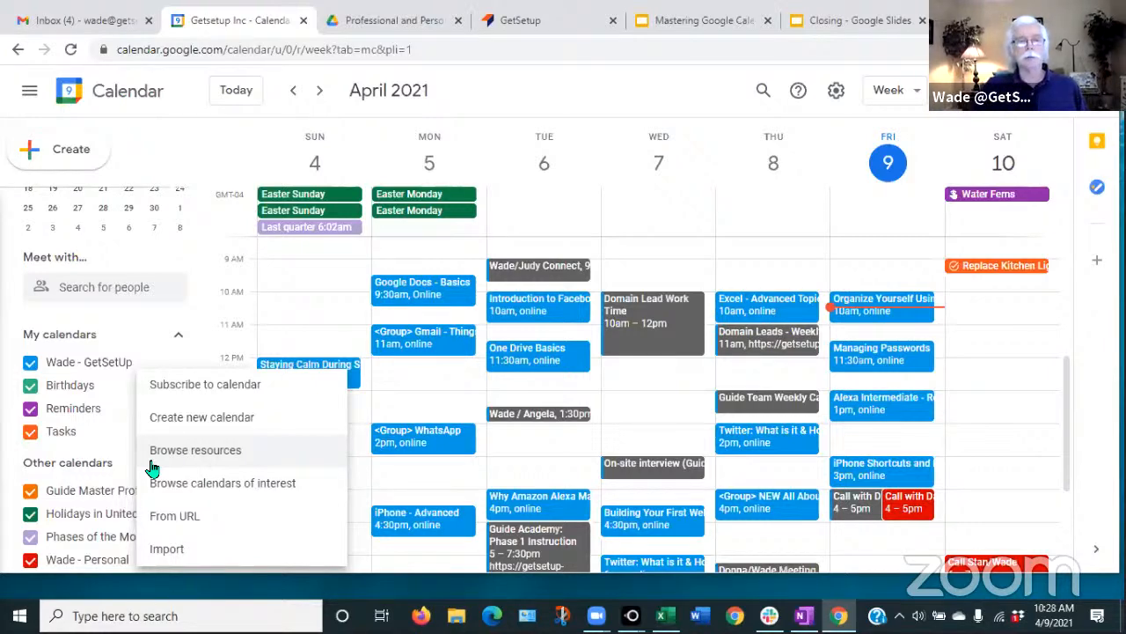
left_click(205, 423)
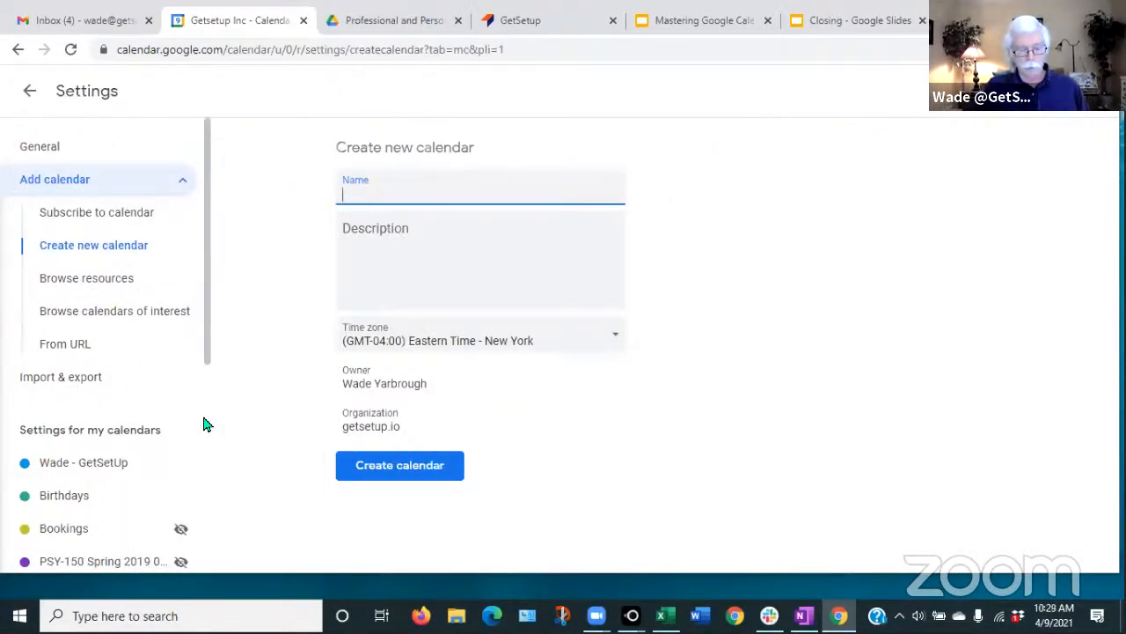
type("Habitat")
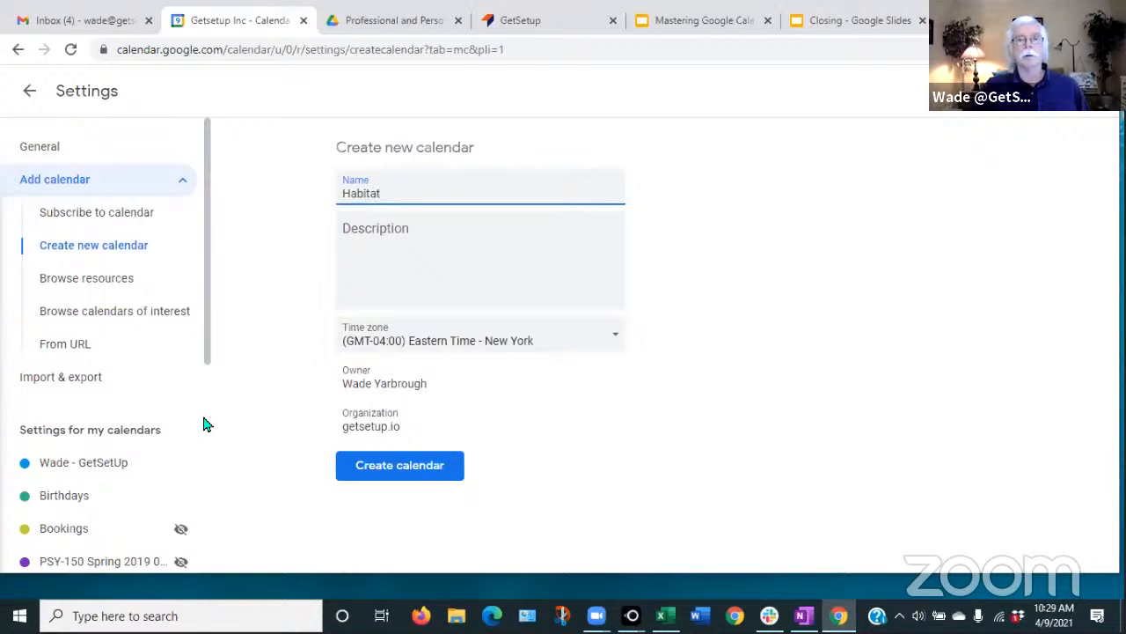
left_click(408, 468)
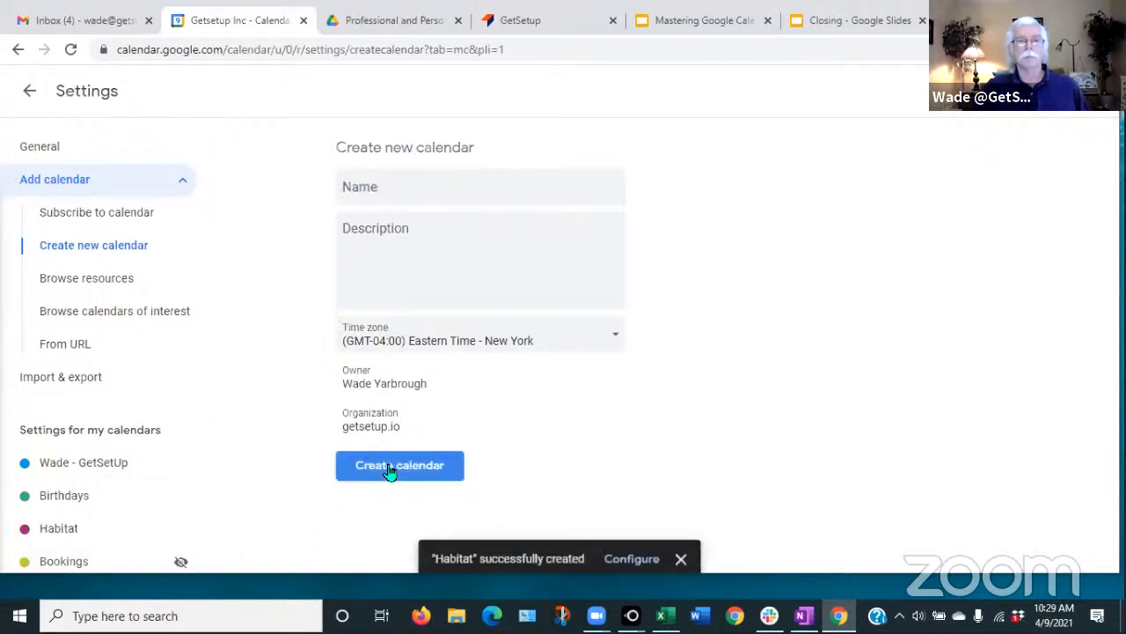
left_click(31, 92)
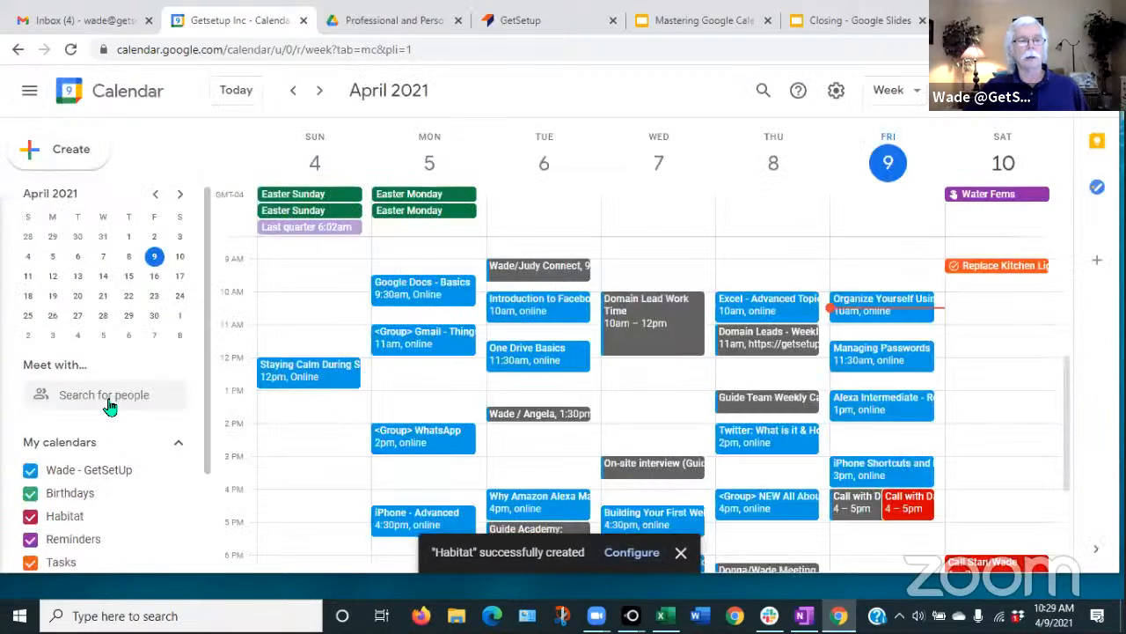
scroll(68, 538, "down", 1)
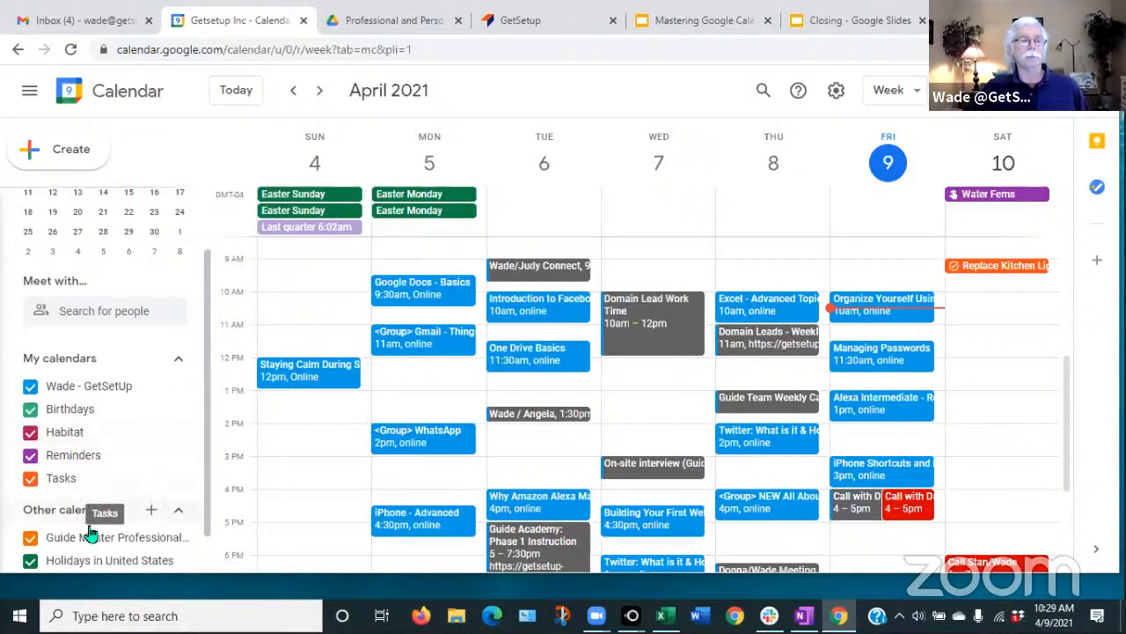
scroll(79, 532, "down", 1)
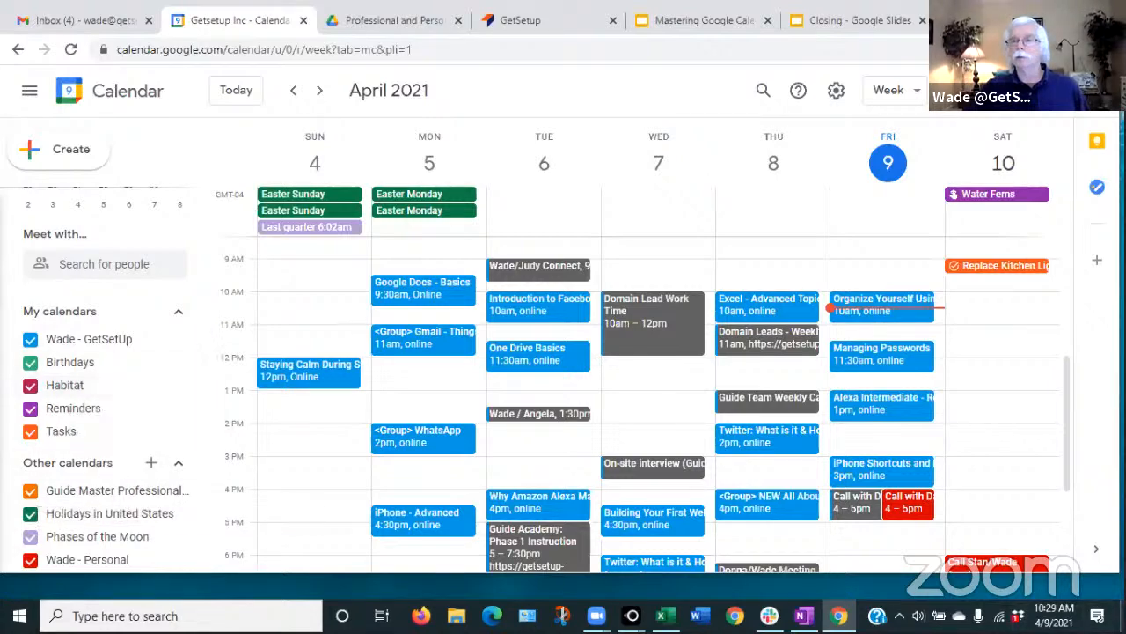
- Add a 'Habitat meeting' event, Saturday April 10 11am–12pm, on the Habitat calendar
left_click(991, 338)
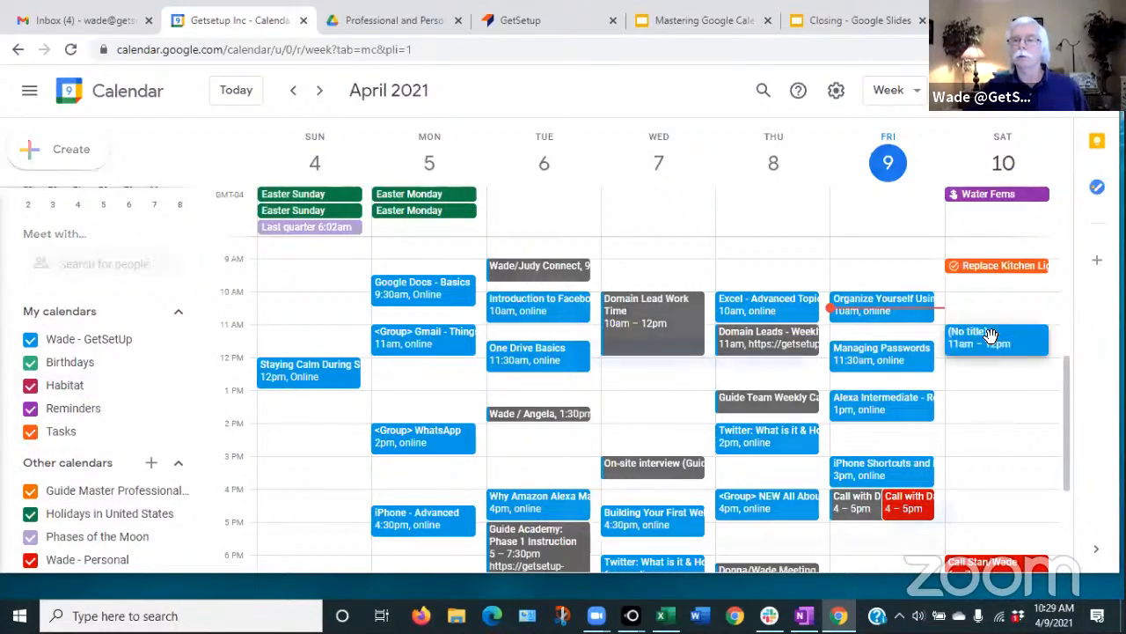
type("Hab")
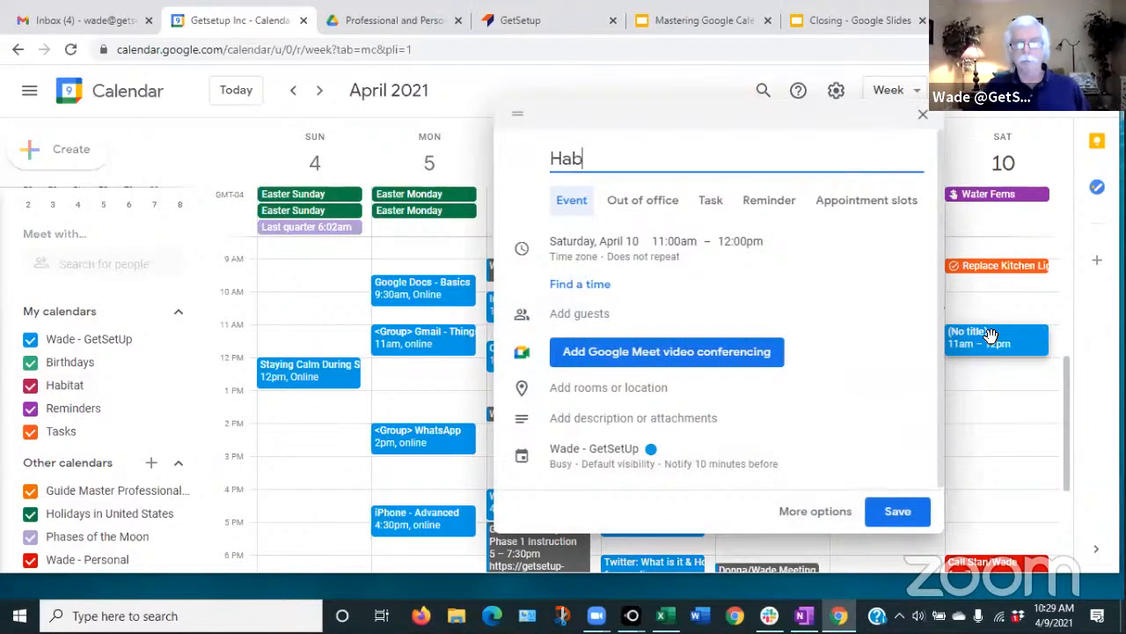
type("itat")
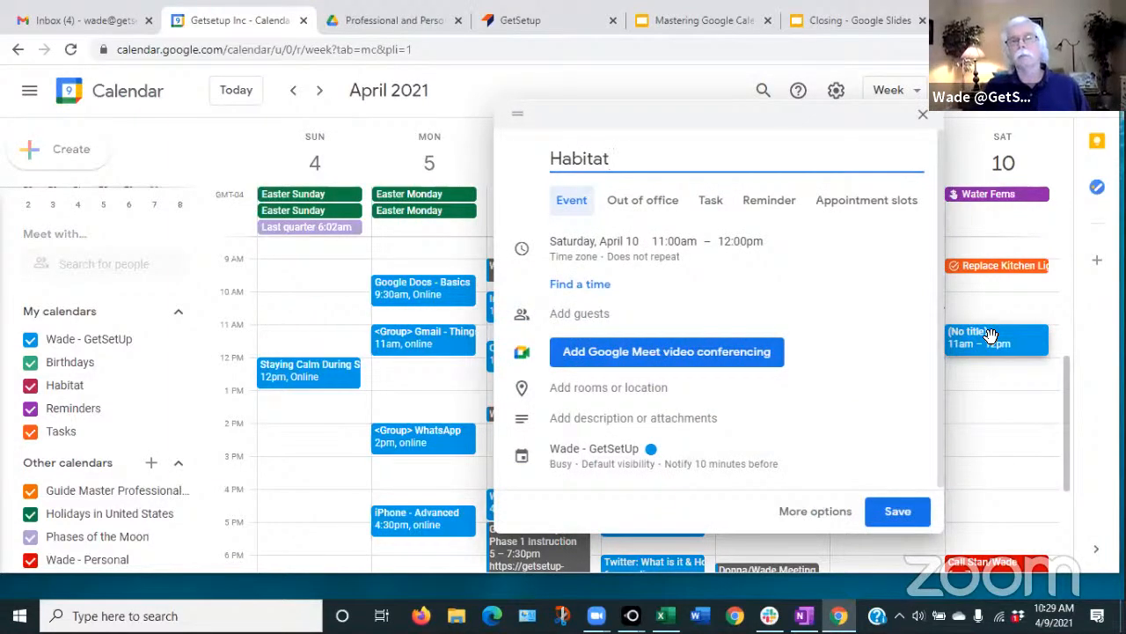
type(" meeting")
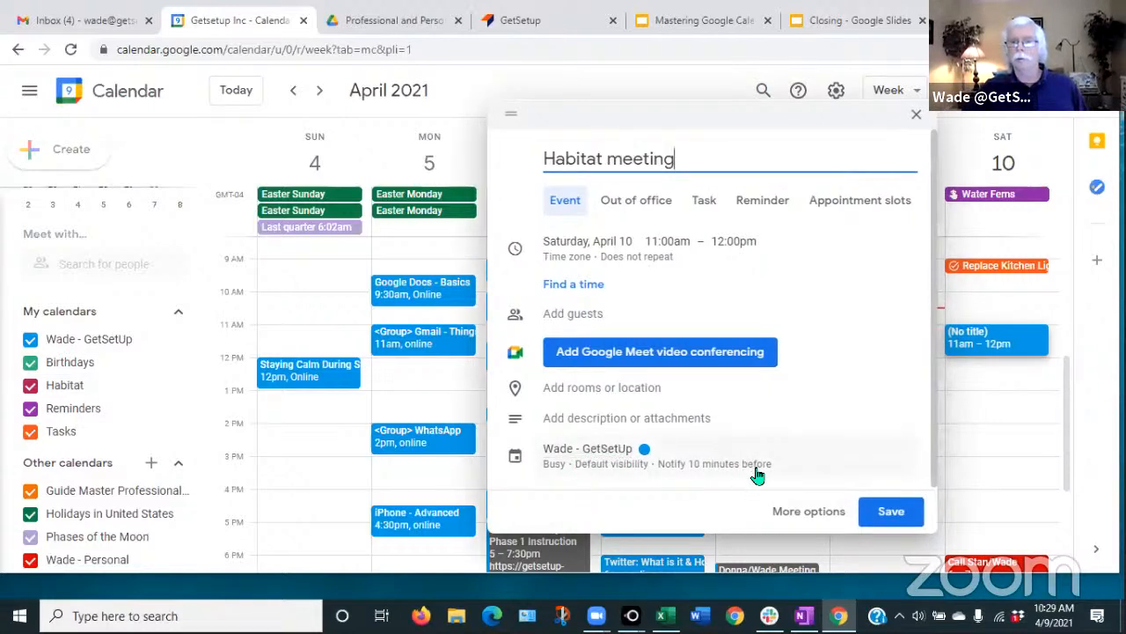
left_click(805, 512)
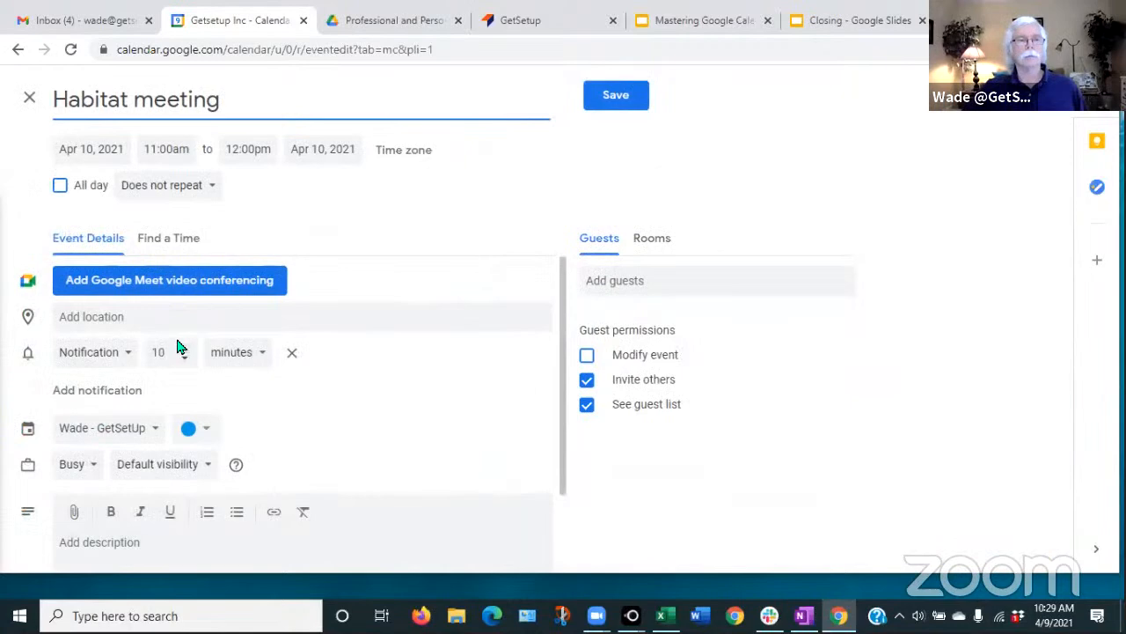
left_click(157, 434)
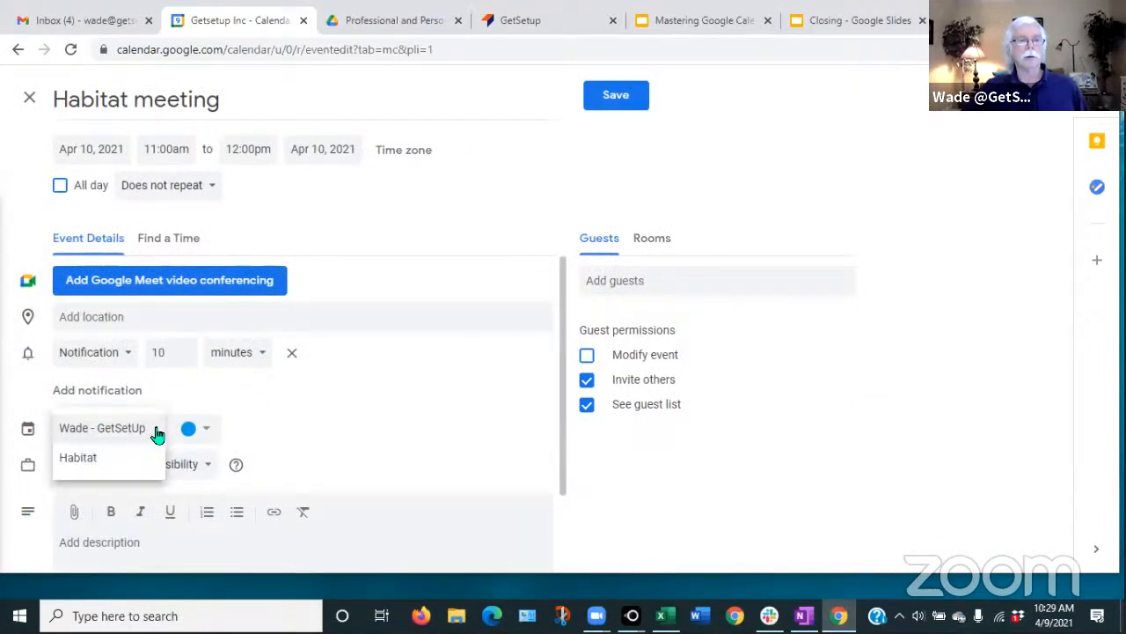
left_click(77, 459)
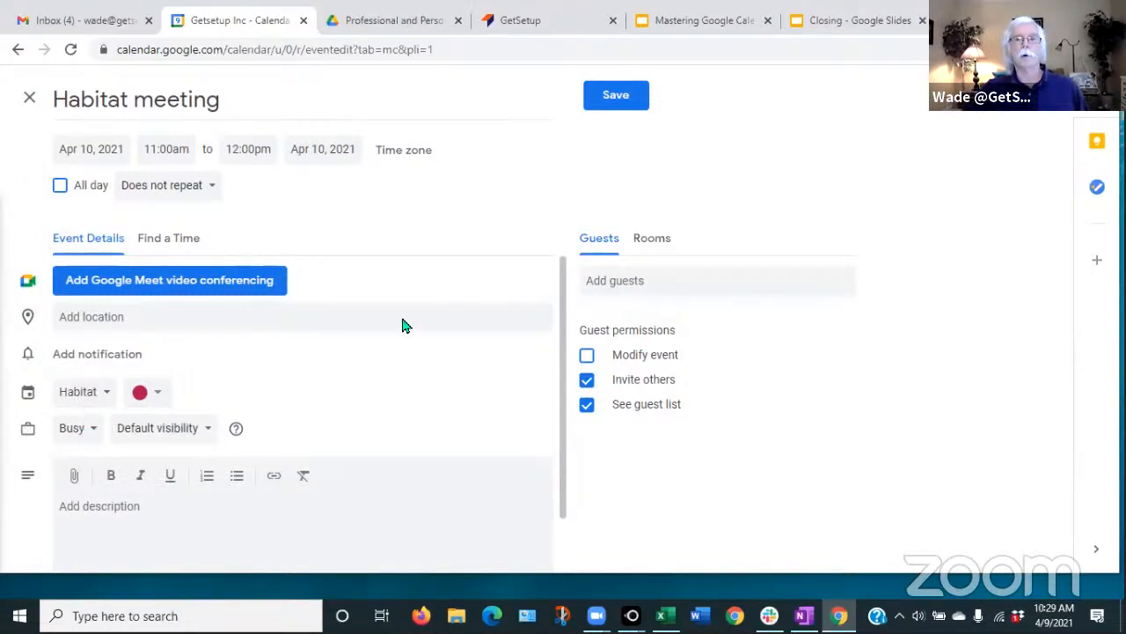
left_click(616, 96)
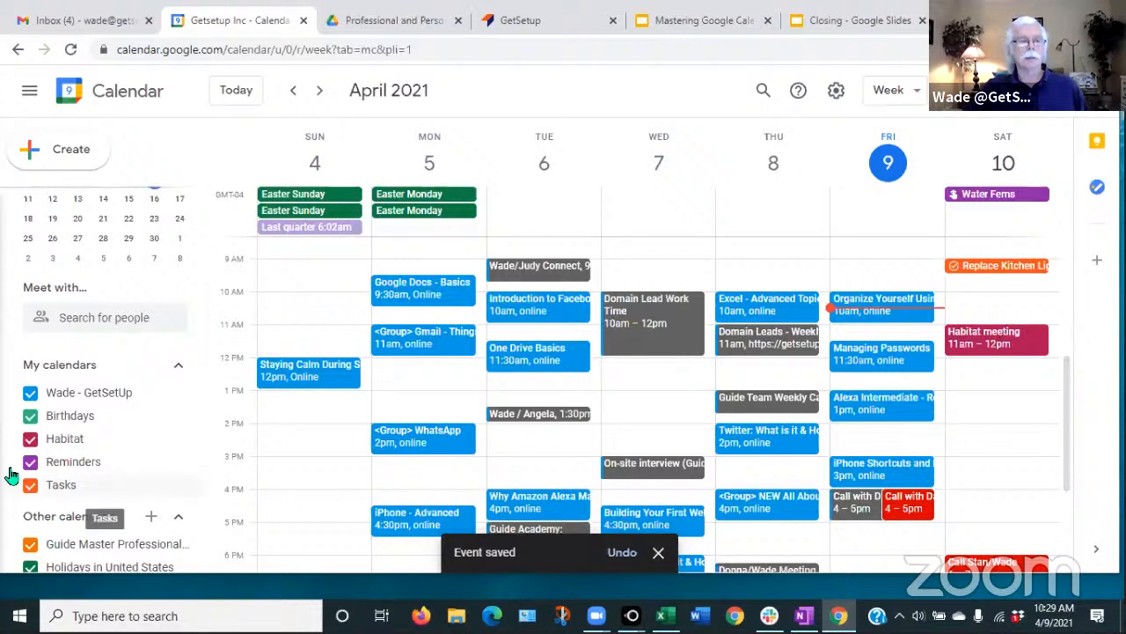
scroll(55, 478, "down", 1)
scroll(53, 462, "up", 2)
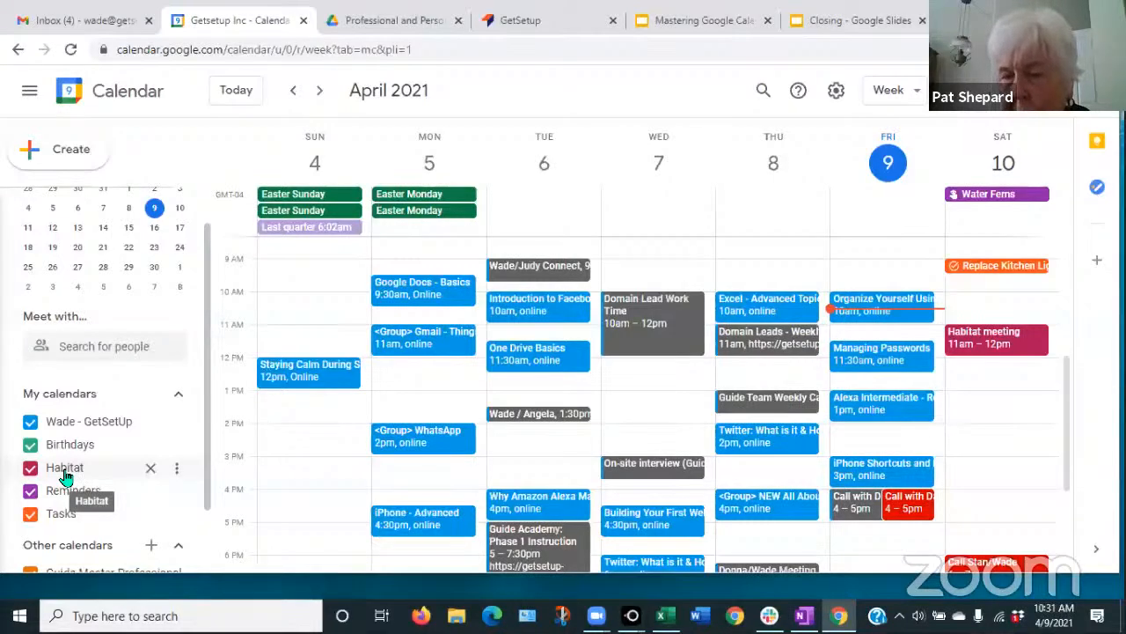
- Move the Habitat meeting from the Habitat calendar to the GetSetUp calendar and save
left_click(1002, 345)
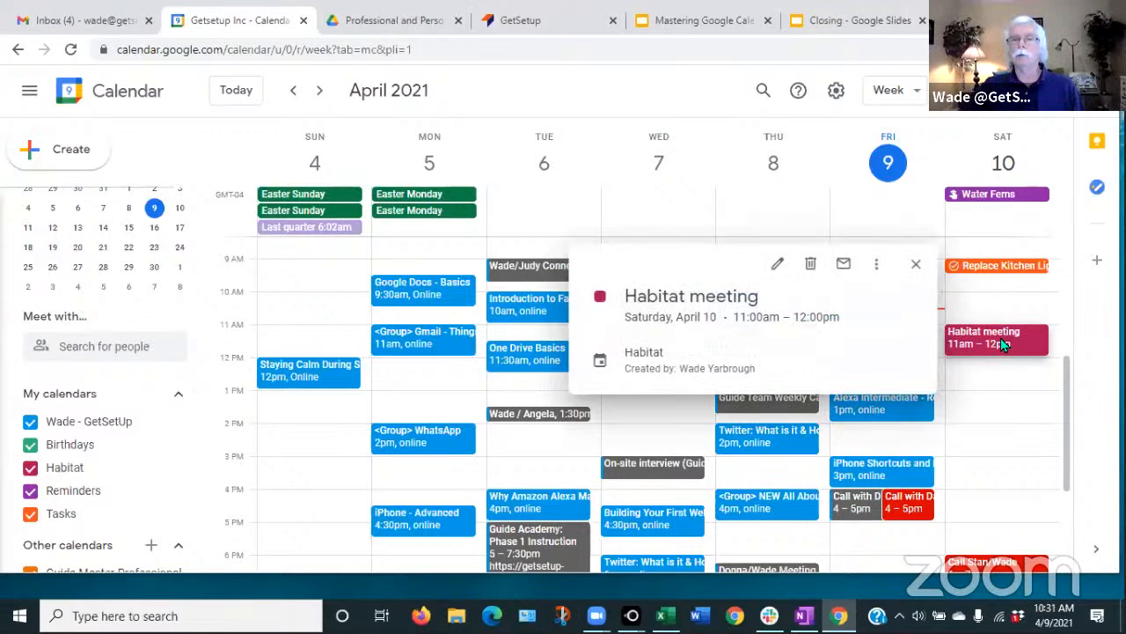
left_click(778, 266)
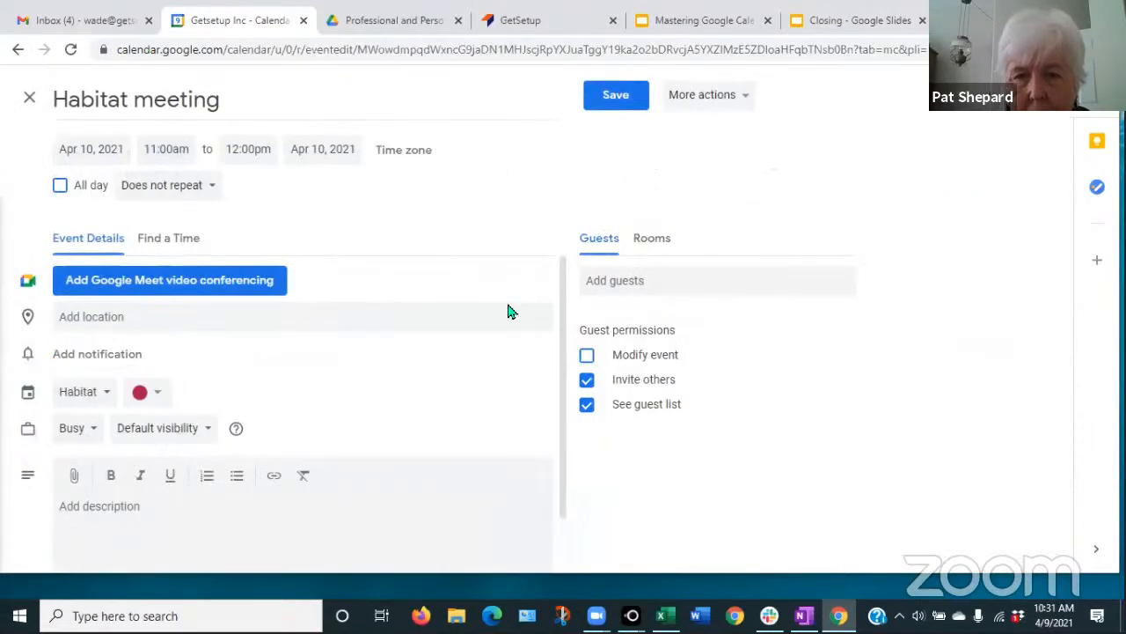
left_click(105, 396)
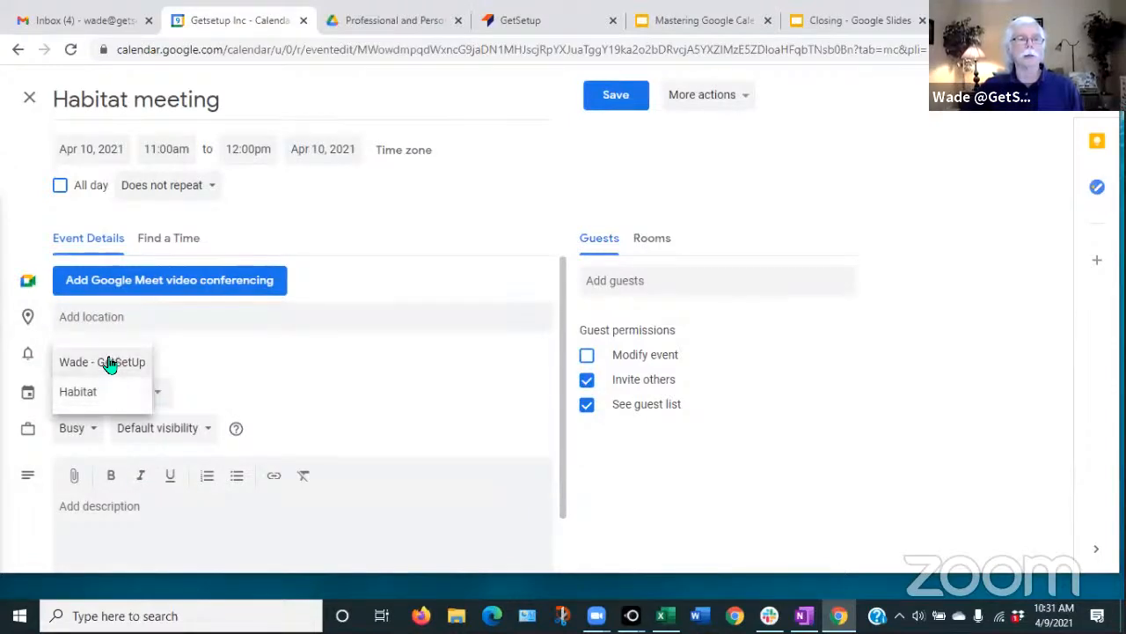
left_click(107, 364)
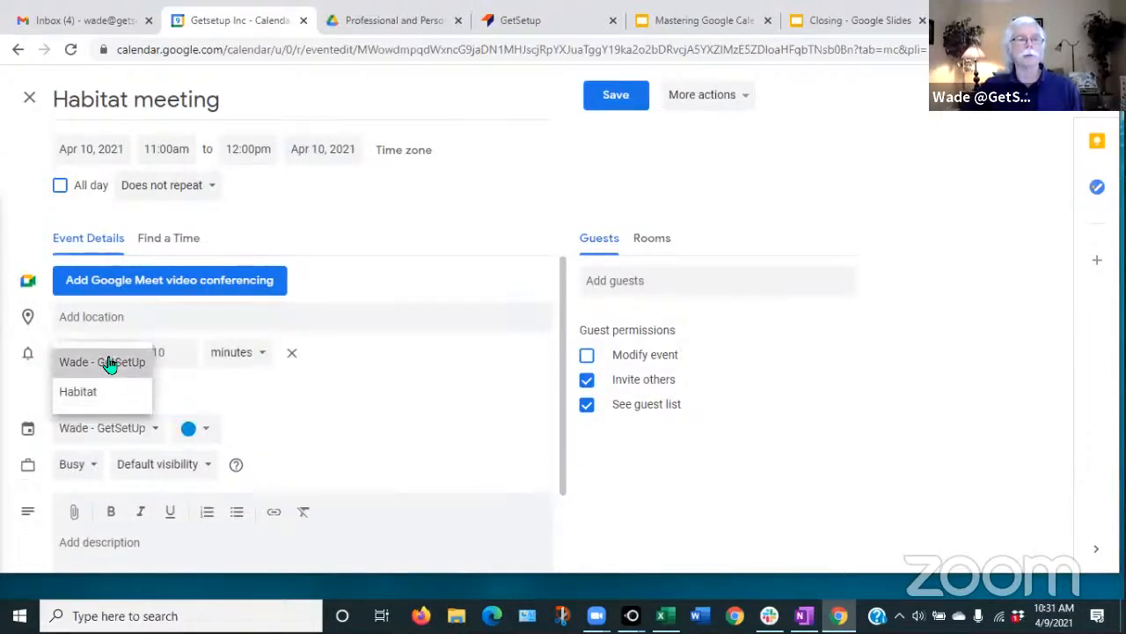
left_click(619, 104)
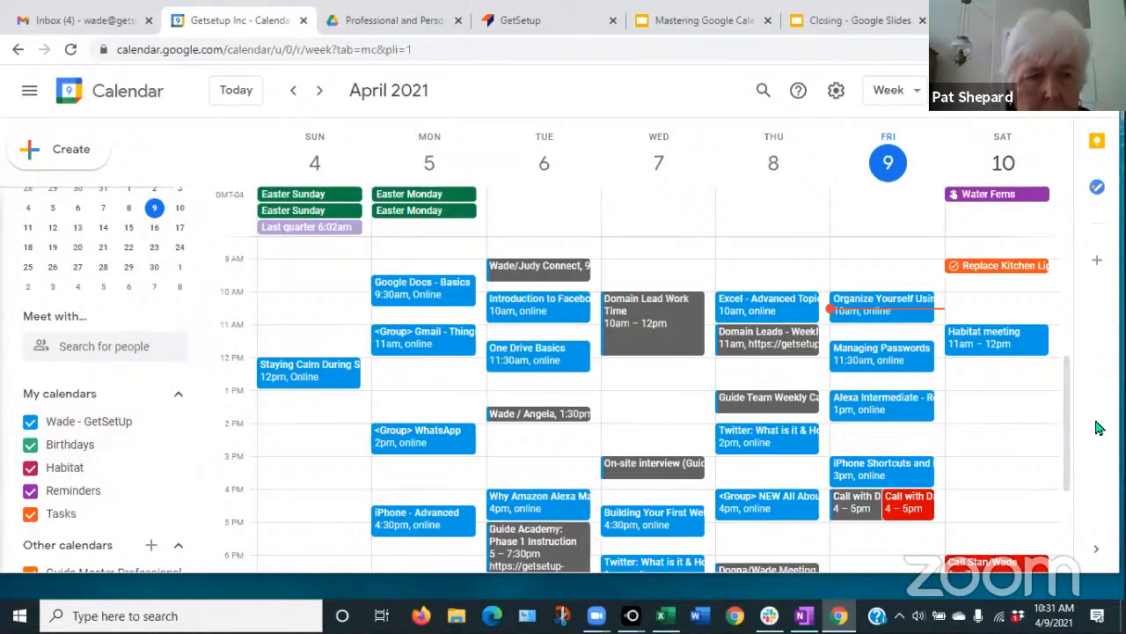
- Delete the Habitat meeting from Saturday, April 10
left_click(993, 343)
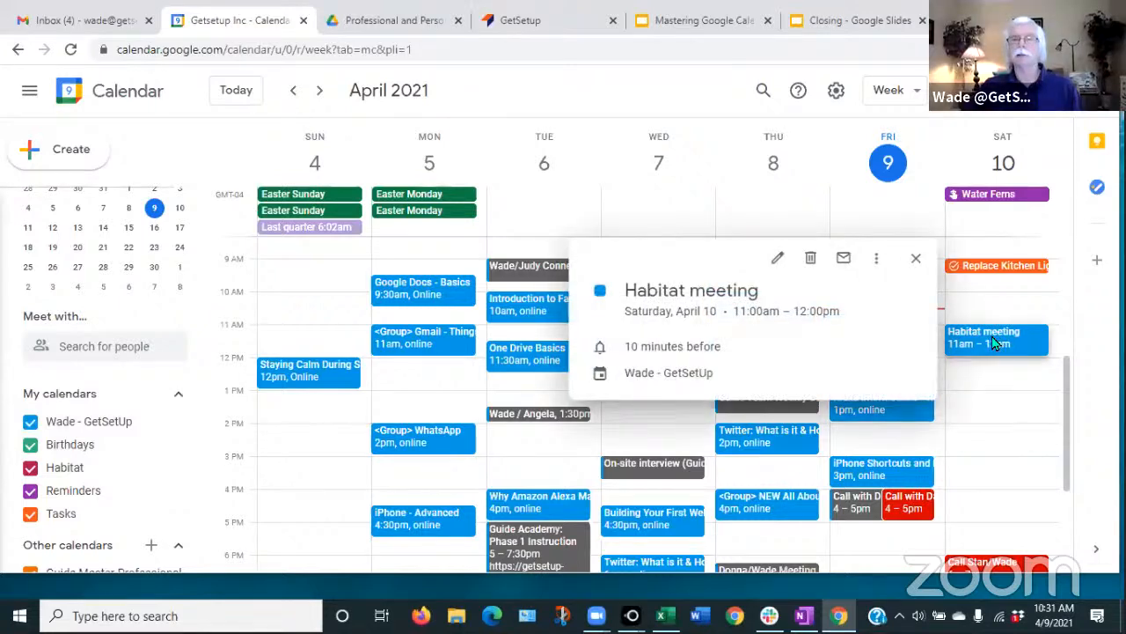
left_click(812, 261)
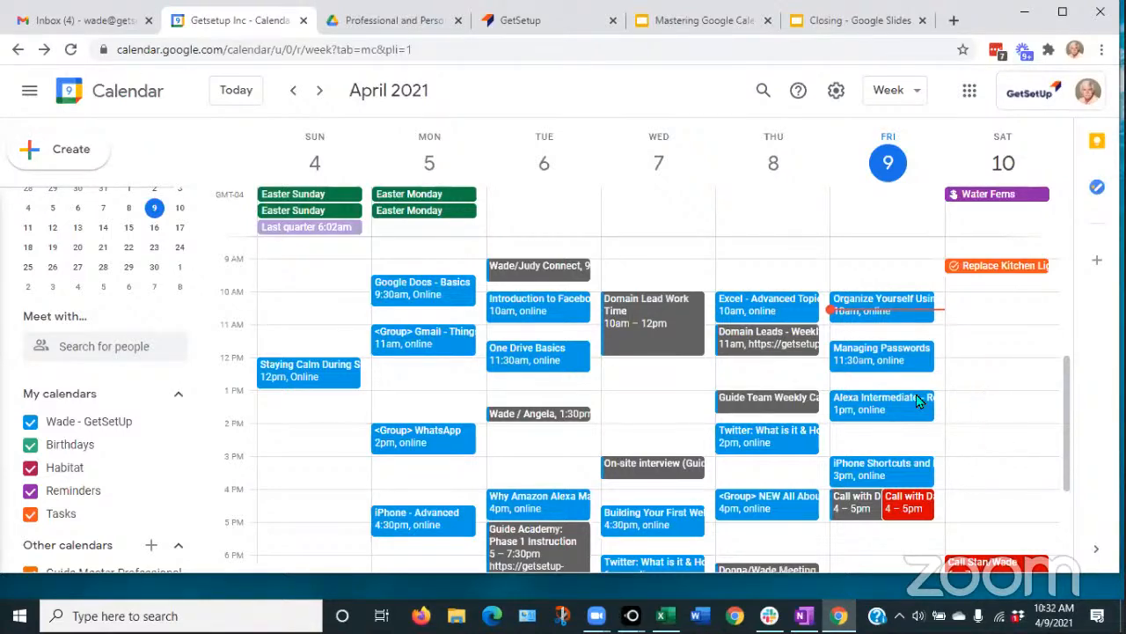
left_click(891, 366)
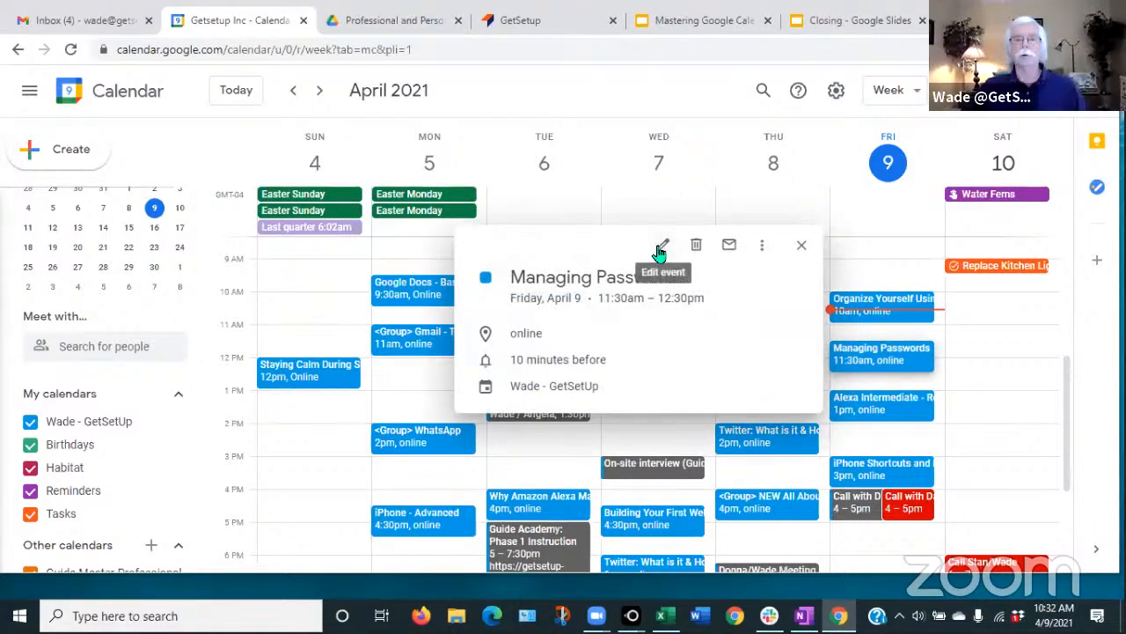
left_click(1031, 366)
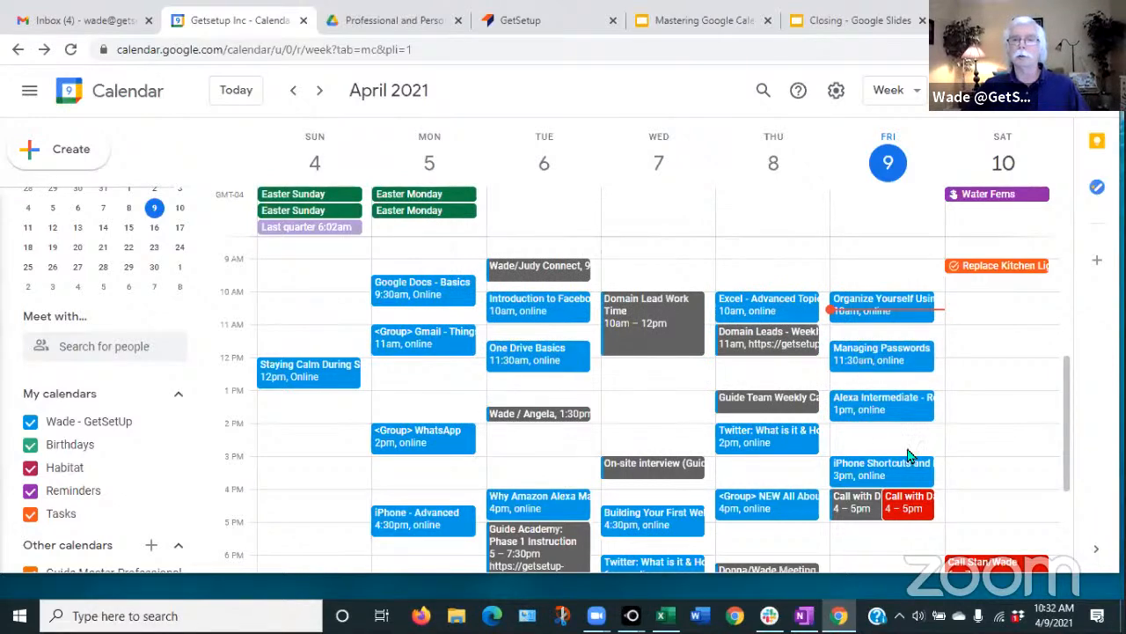
right_click(869, 361)
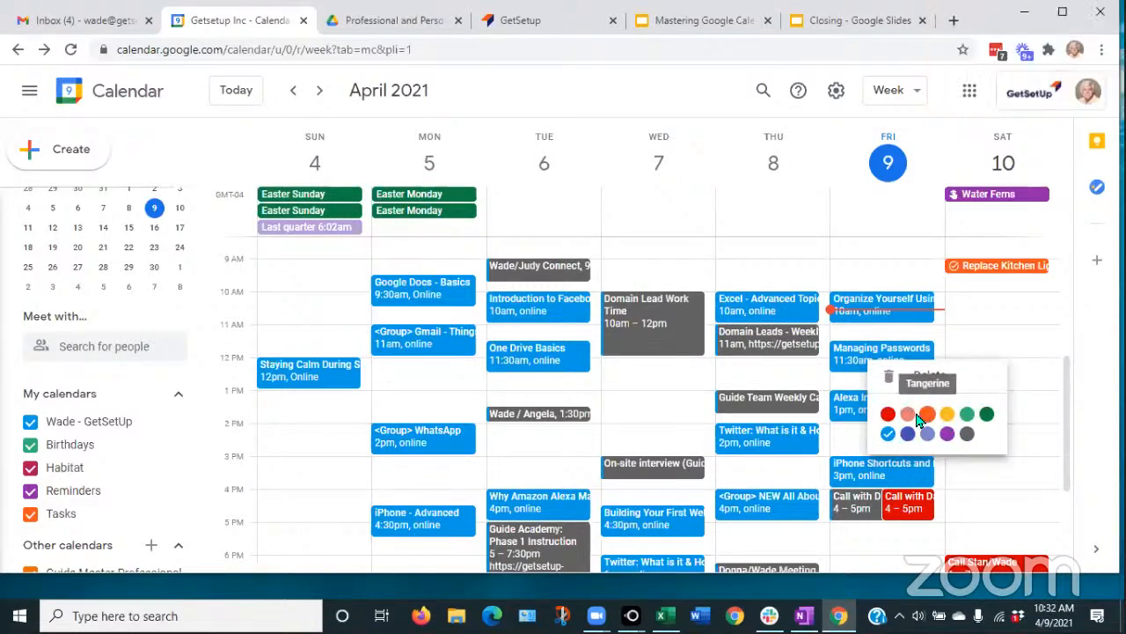
left_click(988, 320)
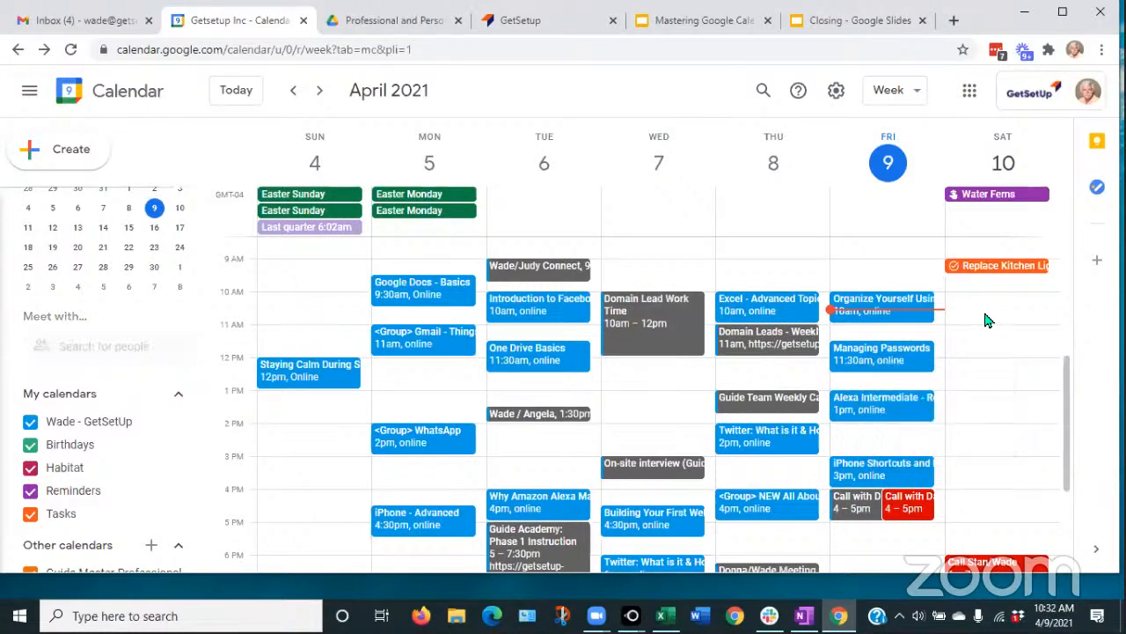
left_click(987, 321)
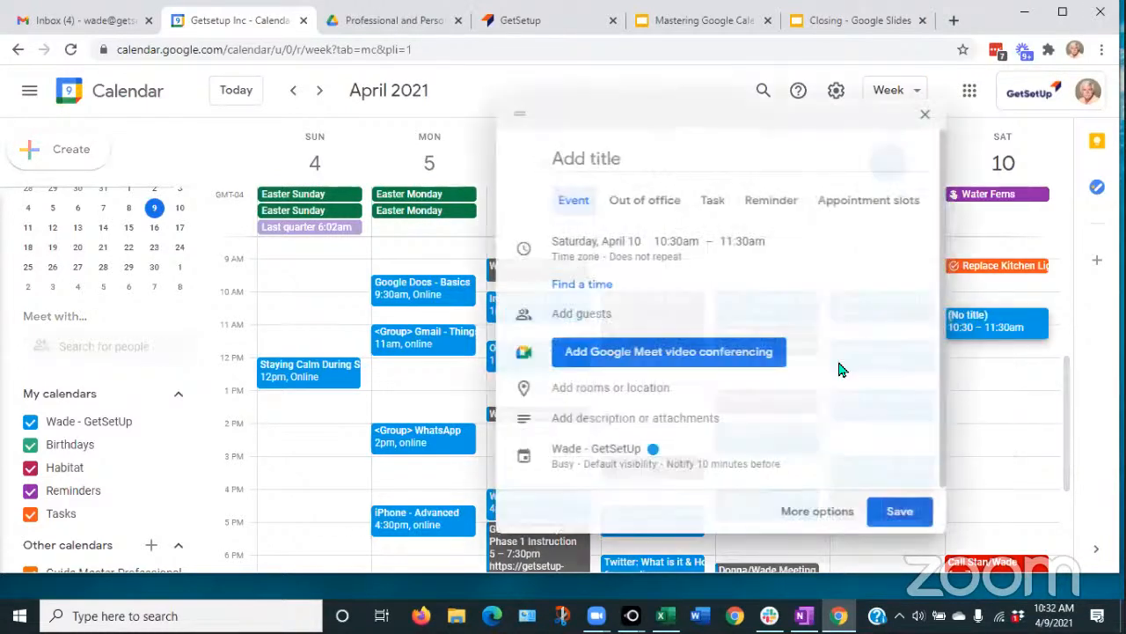
left_click(921, 117)
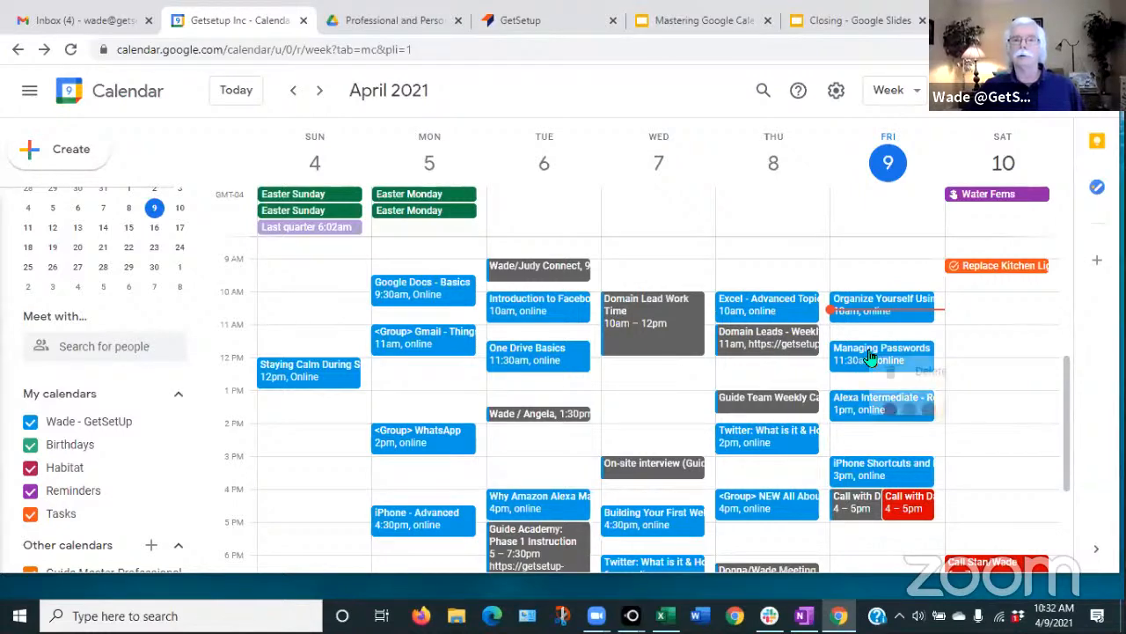
right_click(870, 357)
left_click(969, 411)
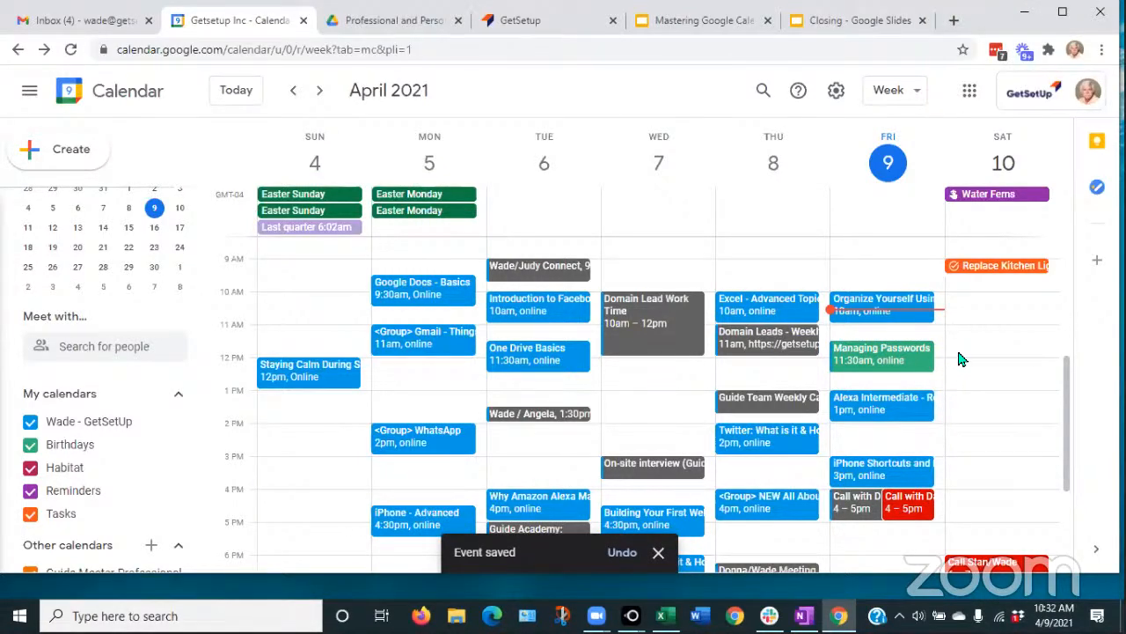
left_click(901, 361)
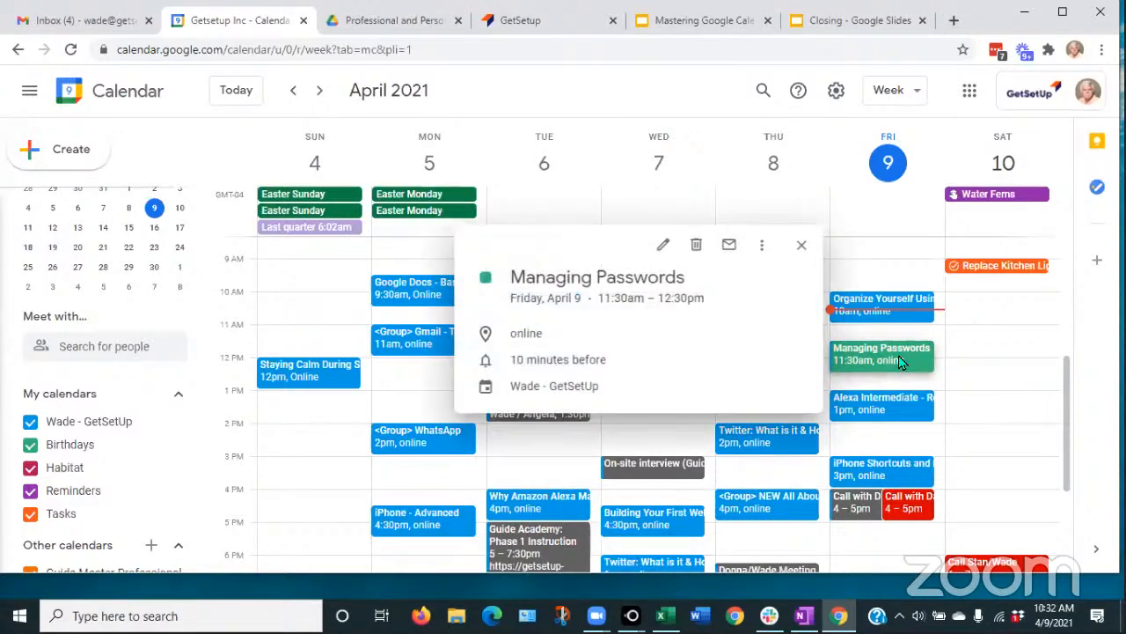
left_click(799, 248)
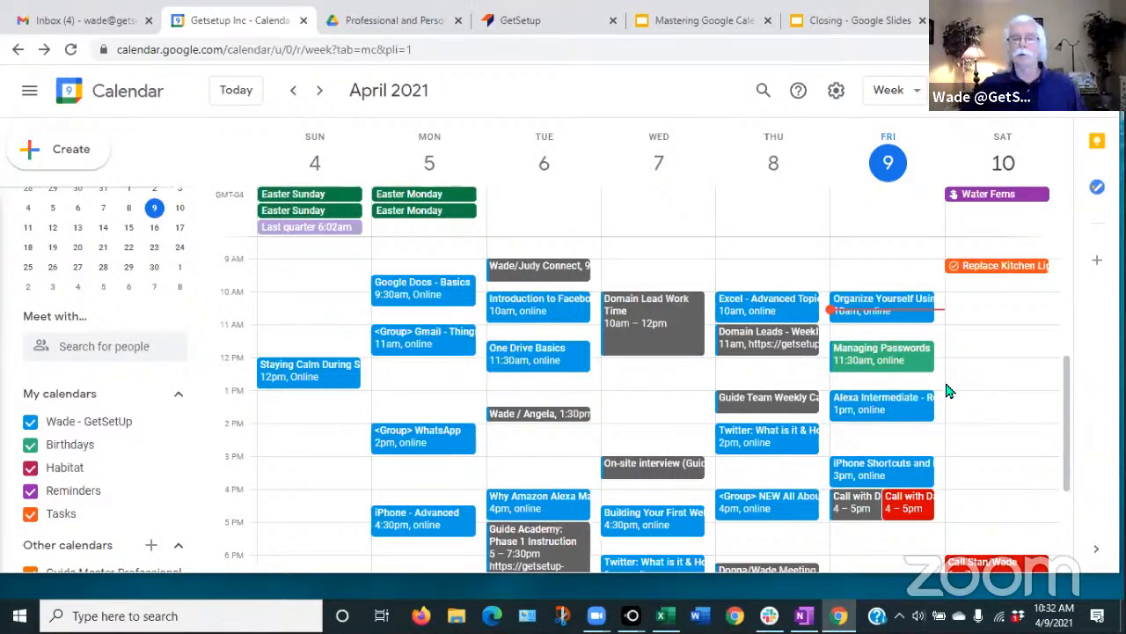
right_click(889, 362)
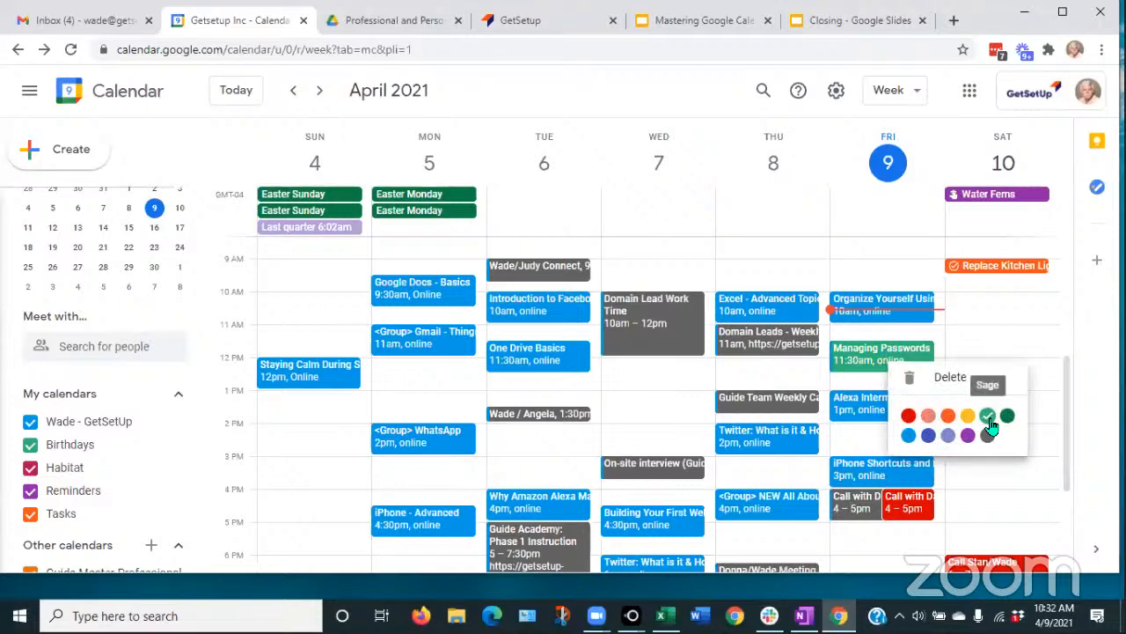
left_click(909, 435)
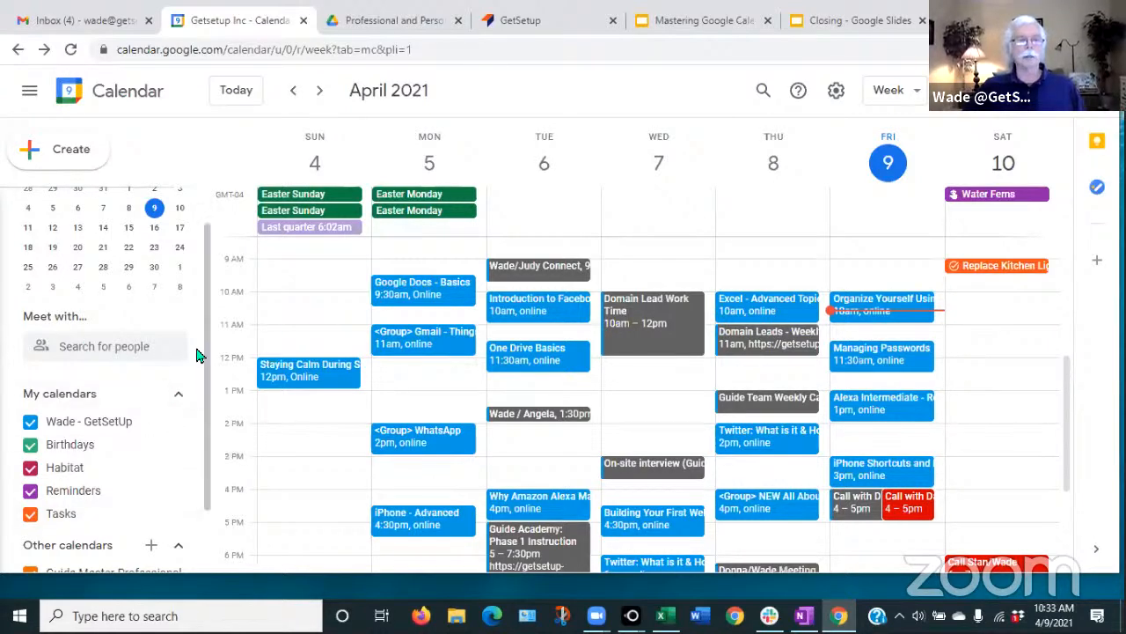
- Narrow the Chrome window so the LetsView phone mirror shows beside the week view
left_click_drag(207, 348, 194, 448)
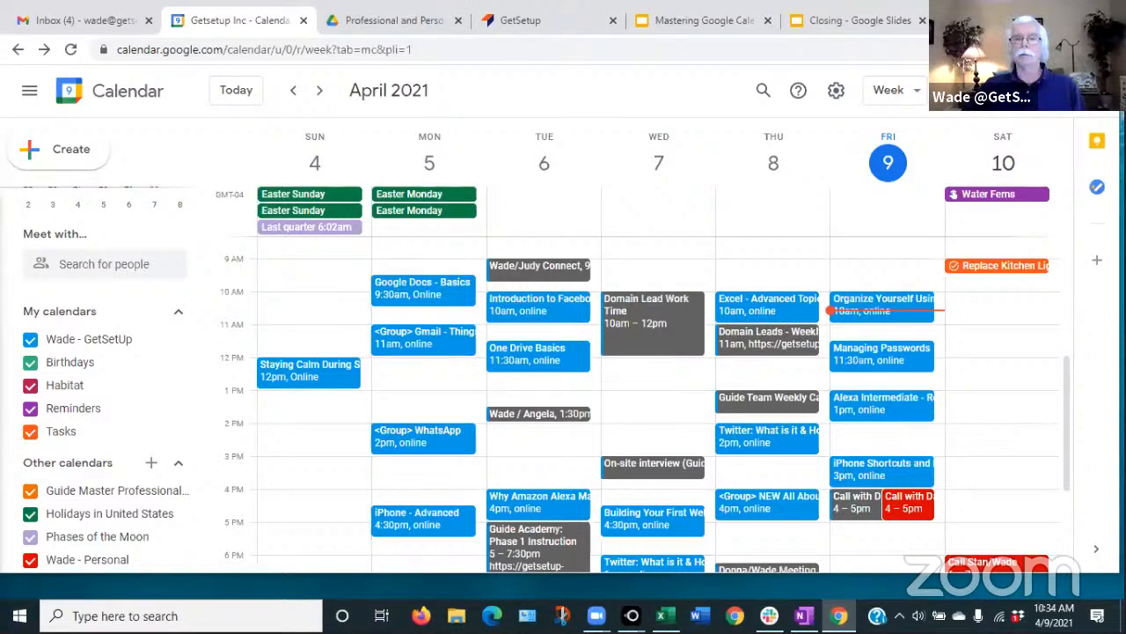
left_click_drag(1120, 279, 844, 280)
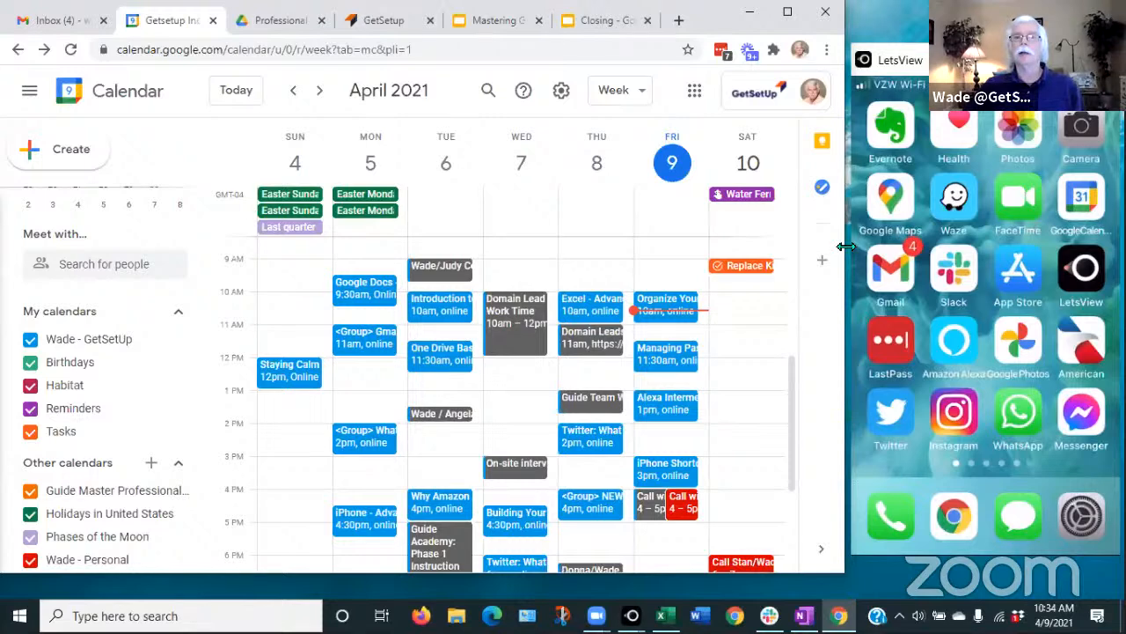
- Widen Chrome back to full screen and list the Other calendars add options, including From URL and Import
left_click_drag(846, 247, 1100, 247)
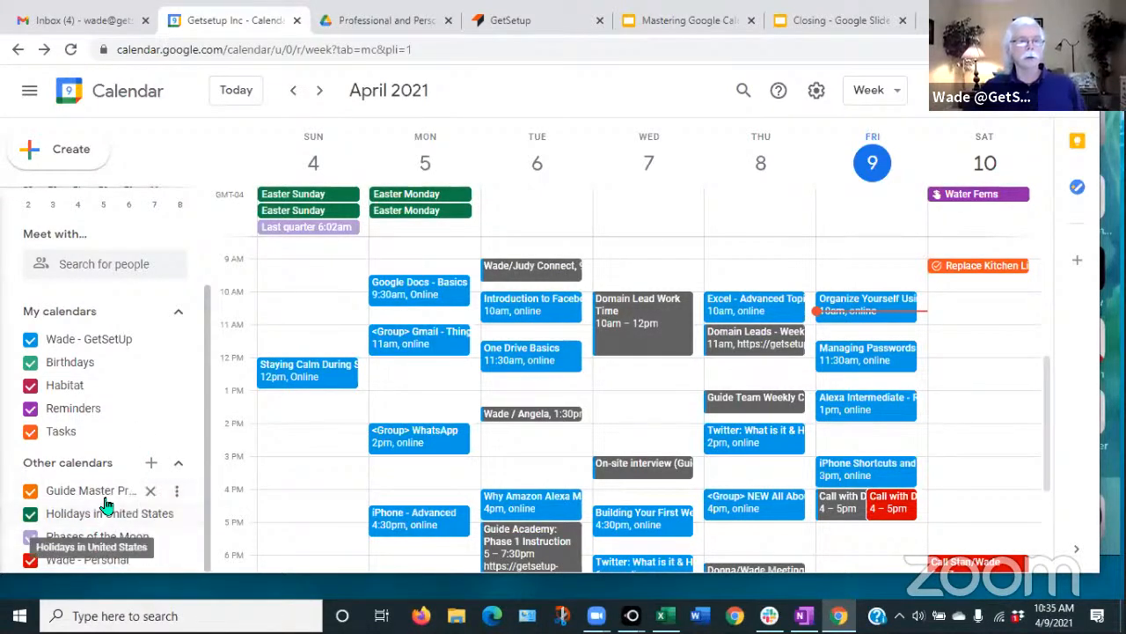
left_click(152, 466)
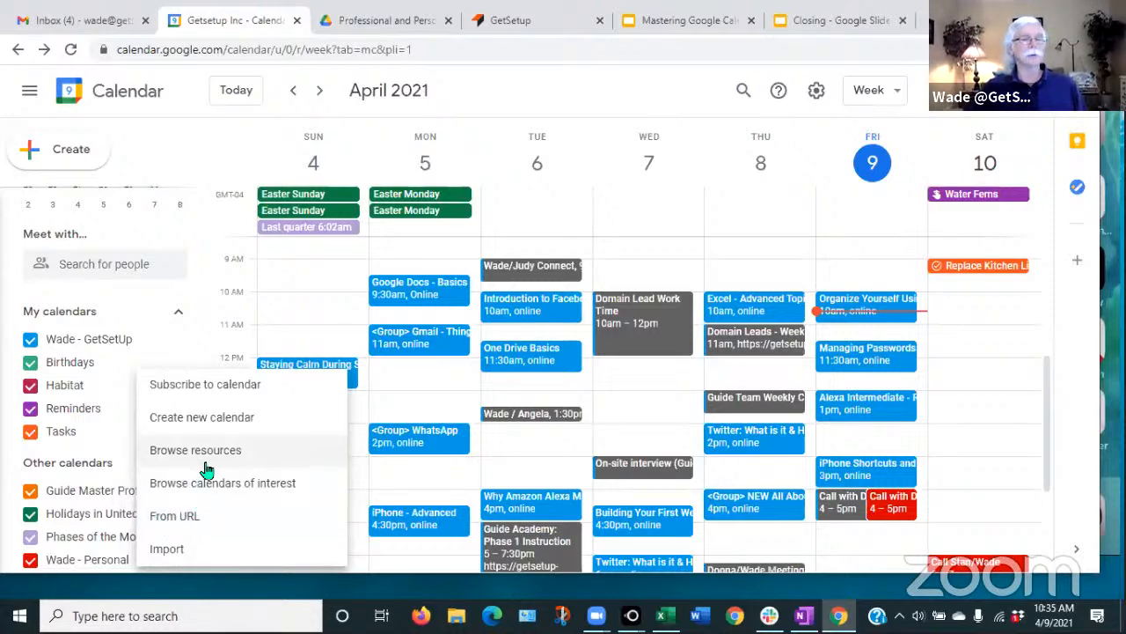
- Dismiss the add-calendar options list
left_click(1082, 362)
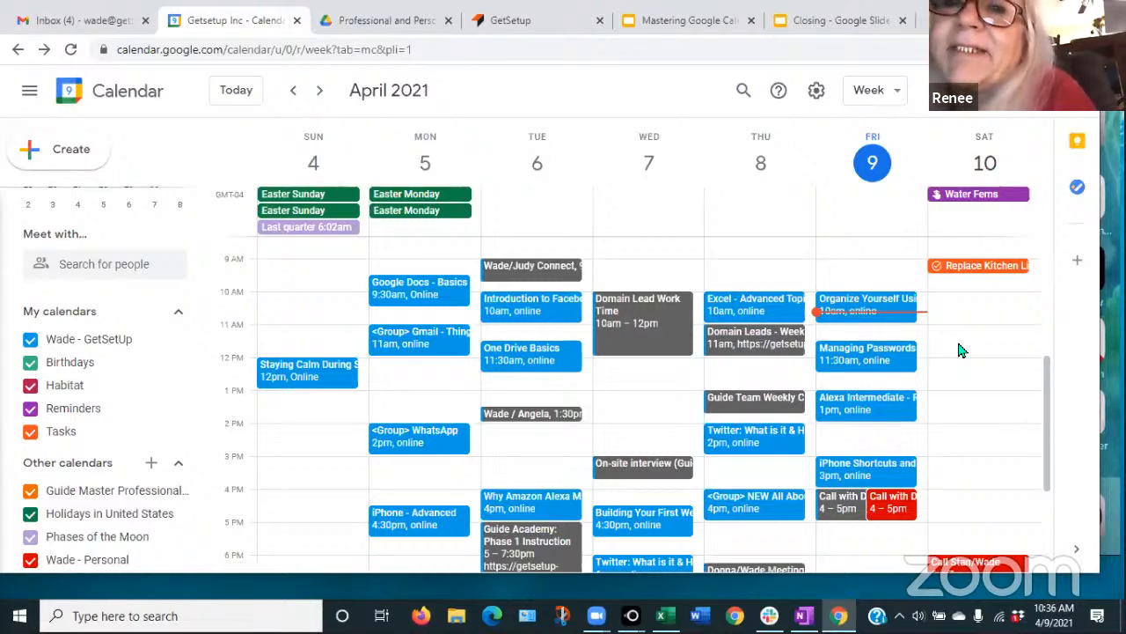
- Open the Wade - GetSetUp calendar's settings and go to the general time zone settings
left_click(178, 343)
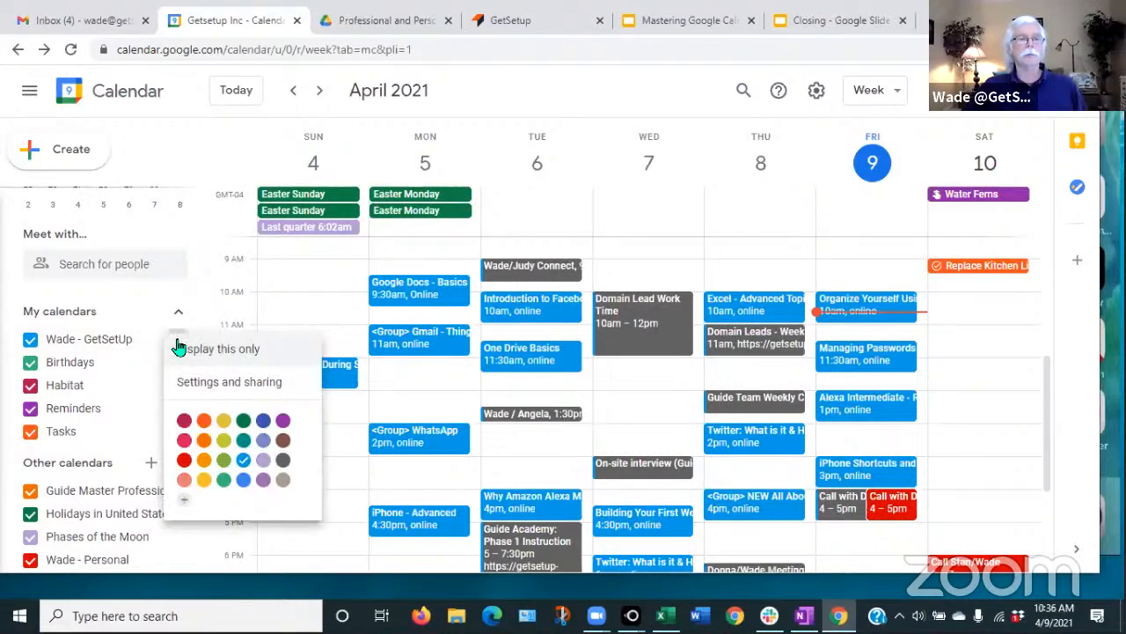
left_click(204, 385)
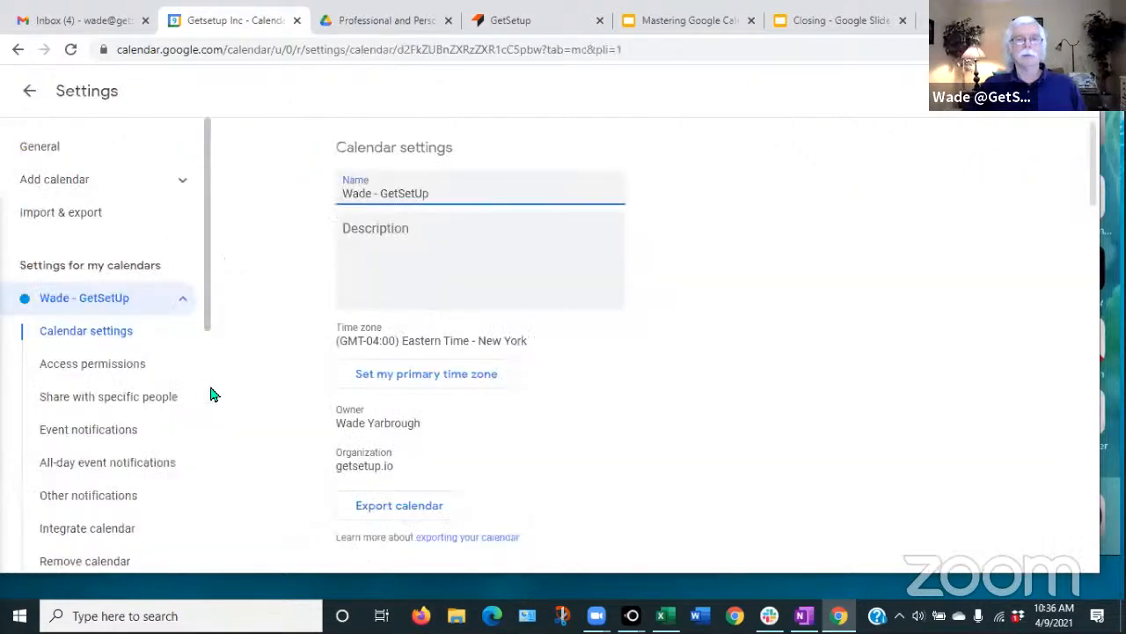
left_click(386, 385)
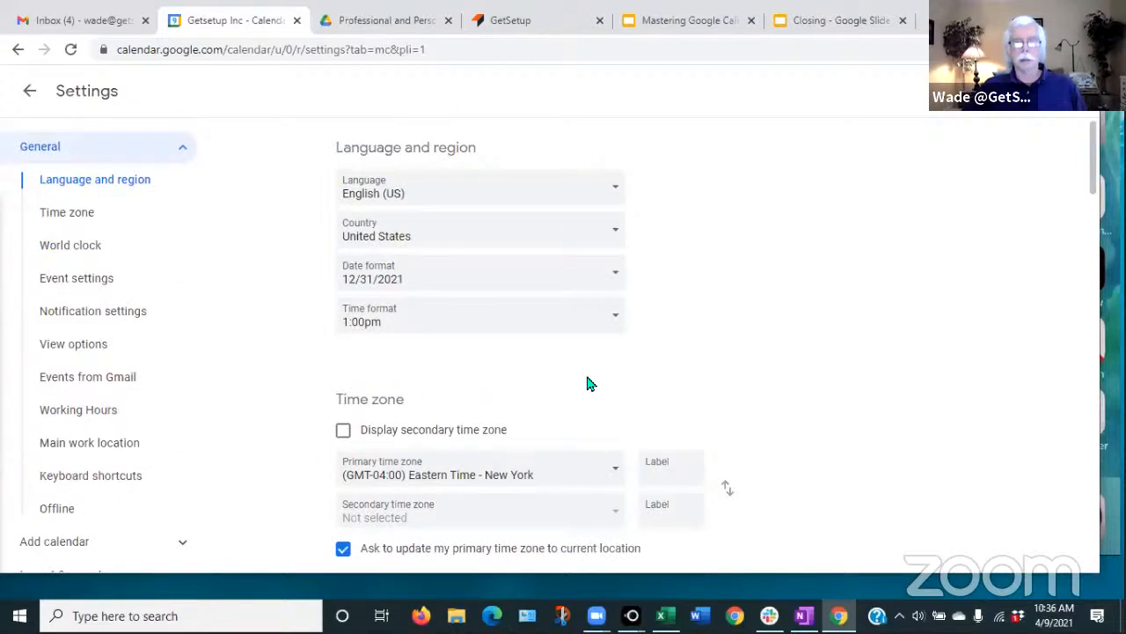
scroll(586, 387, "down", 1)
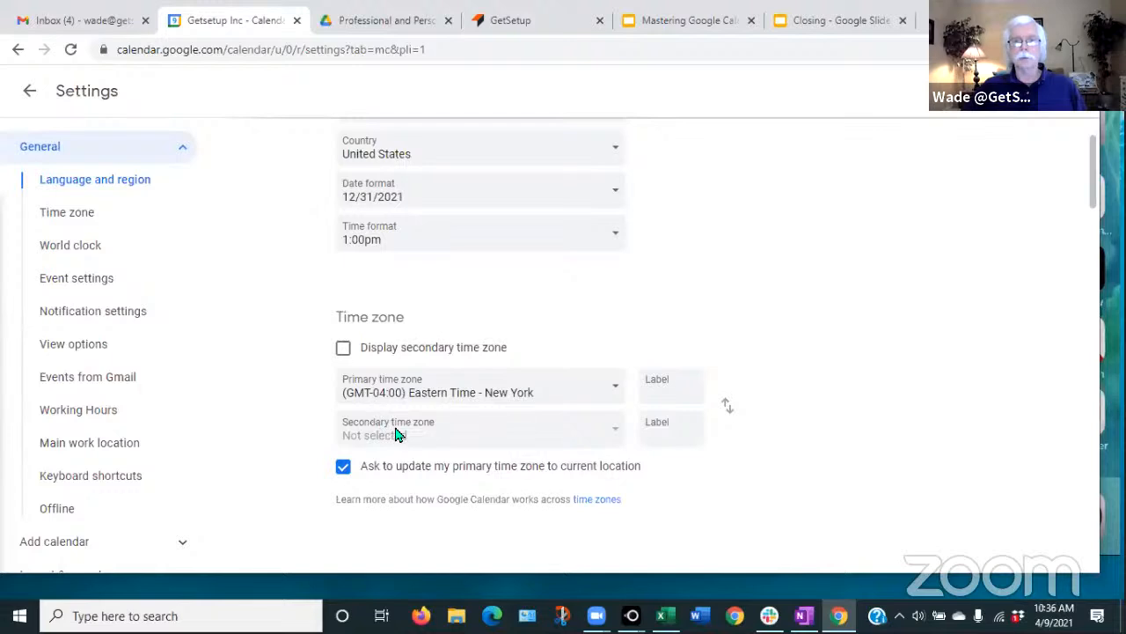
- Change the primary time zone to Adak, then back to Eastern Time - New York
left_click(619, 391)
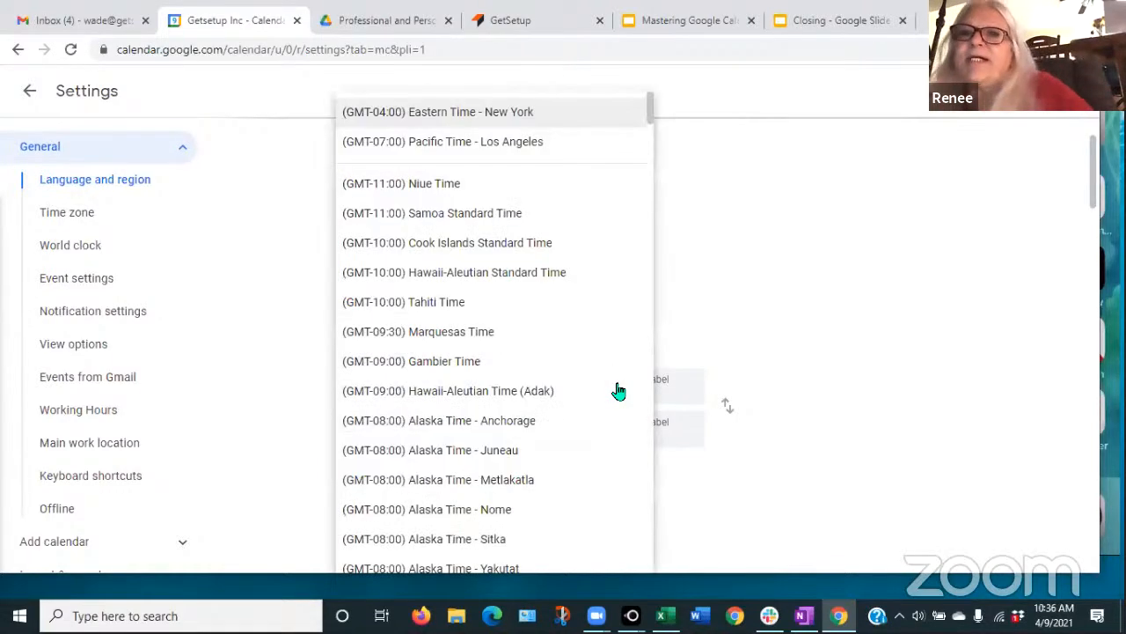
left_click(620, 390)
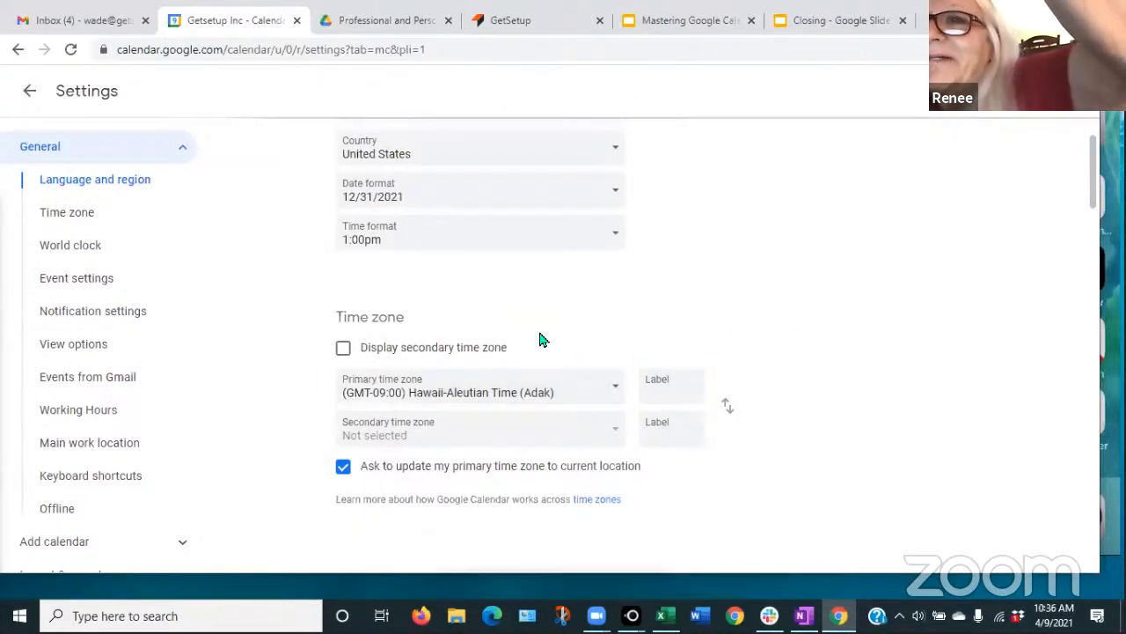
left_click(619, 395)
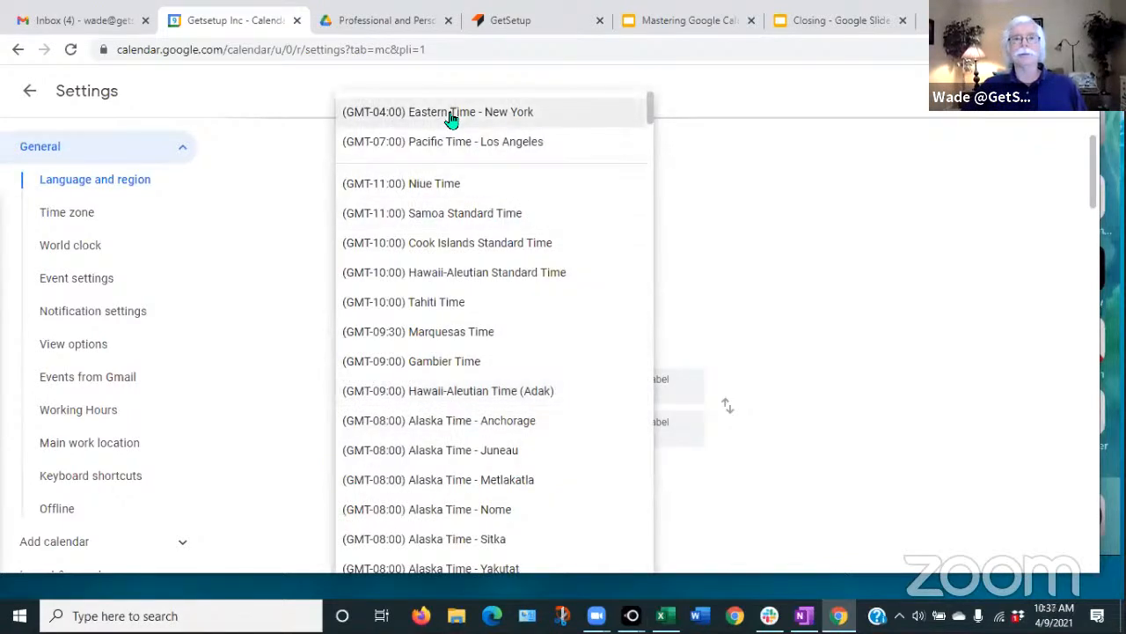
left_click(451, 116)
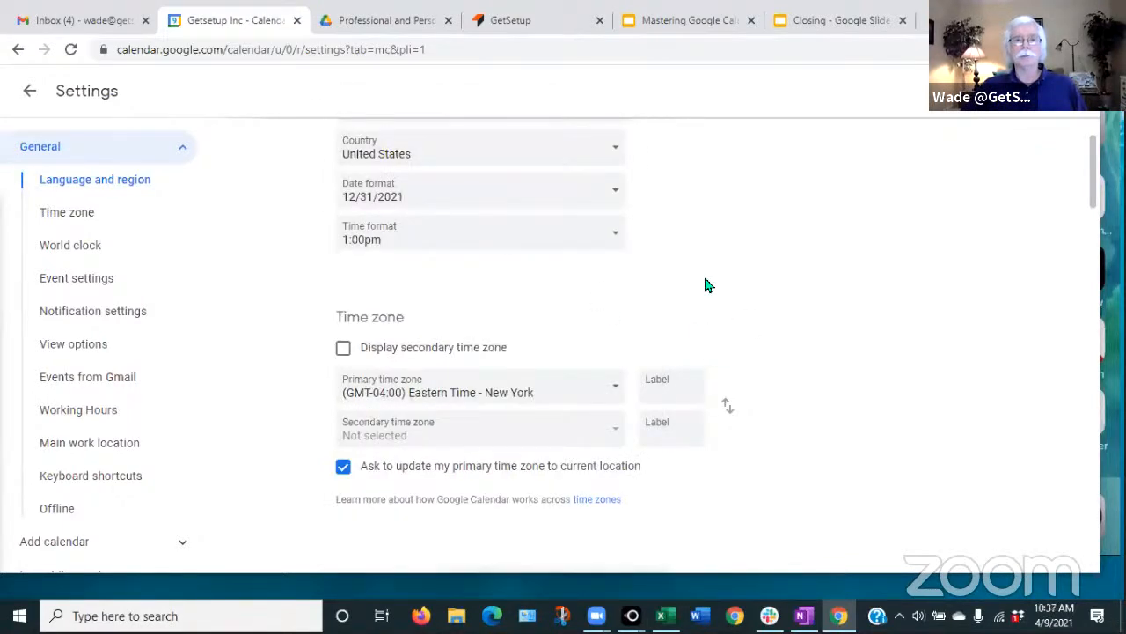
left_click(30, 93)
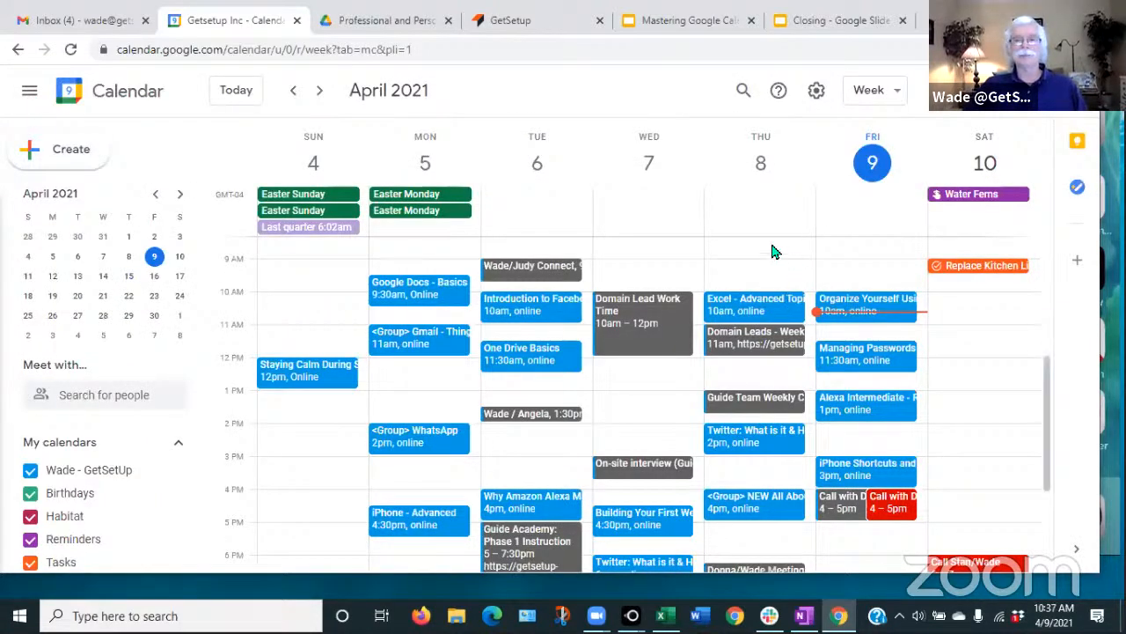
- Start a new event on Saturday, April 10 at 11am in the full event editor
left_click(956, 336)
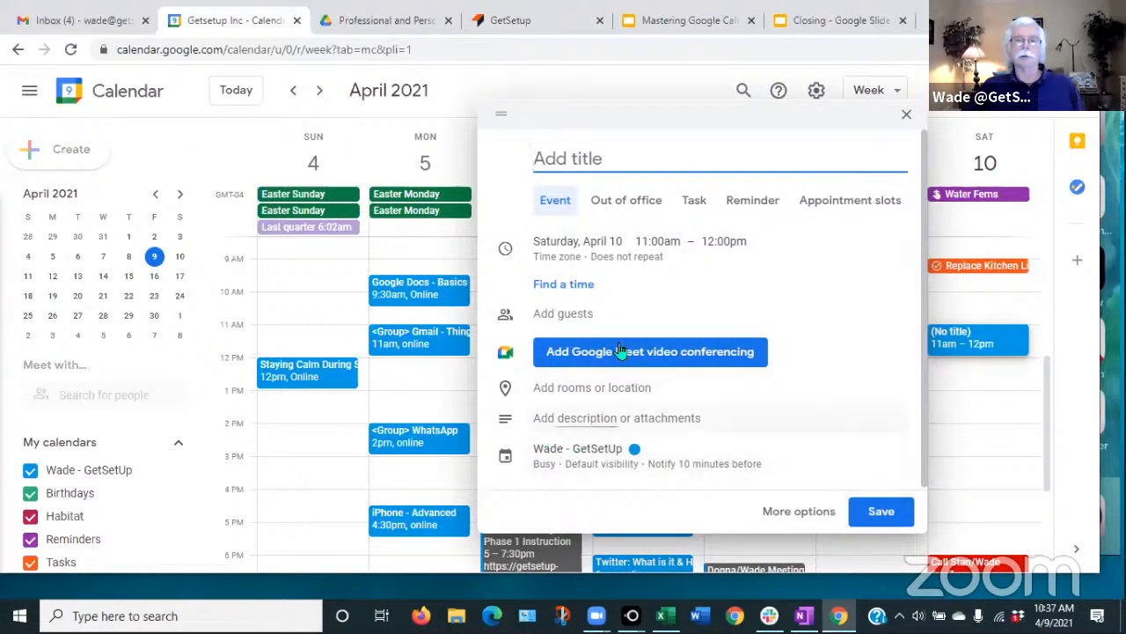
left_click(799, 511)
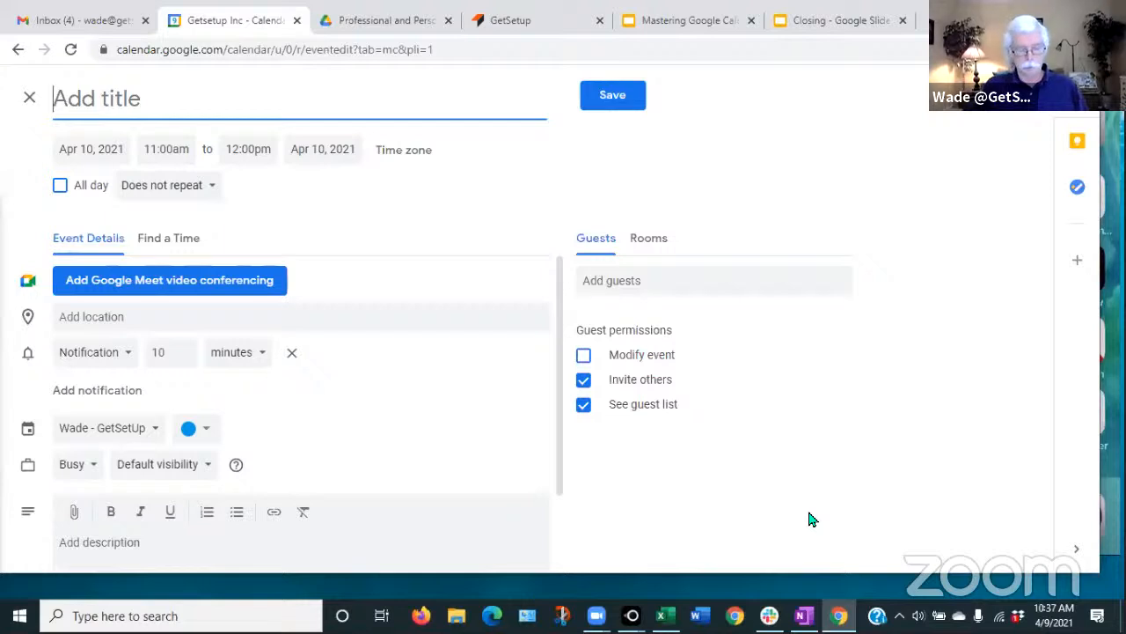
- Title the event 'Wade/Michelle Meeting', end it at 11:30am, and open Custom recurrence
type("Wade")
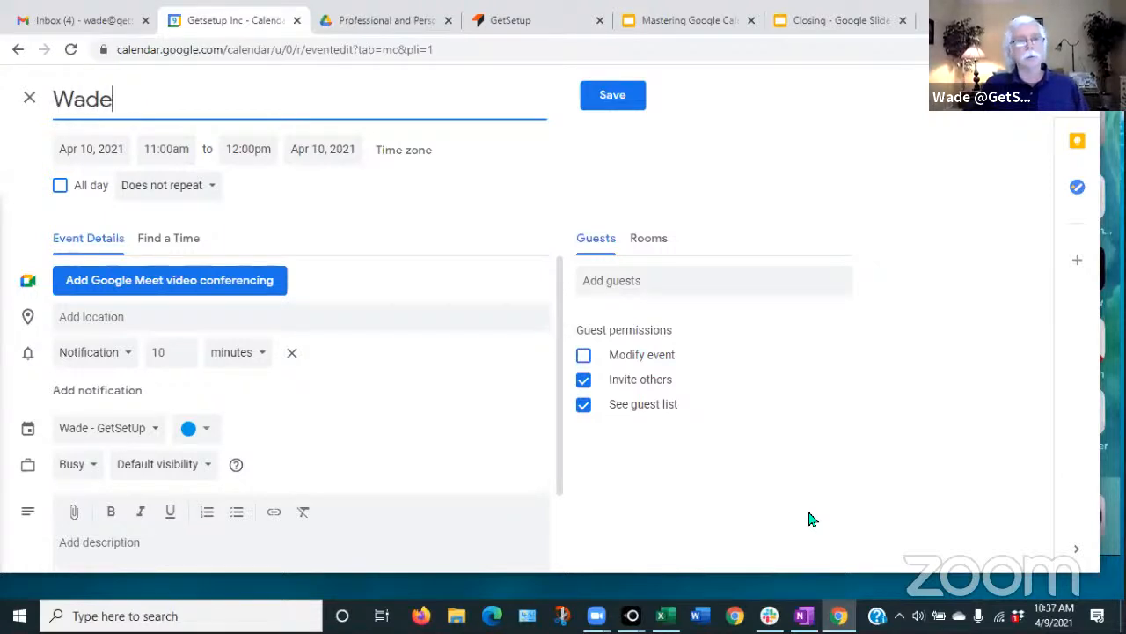
type("/Michel")
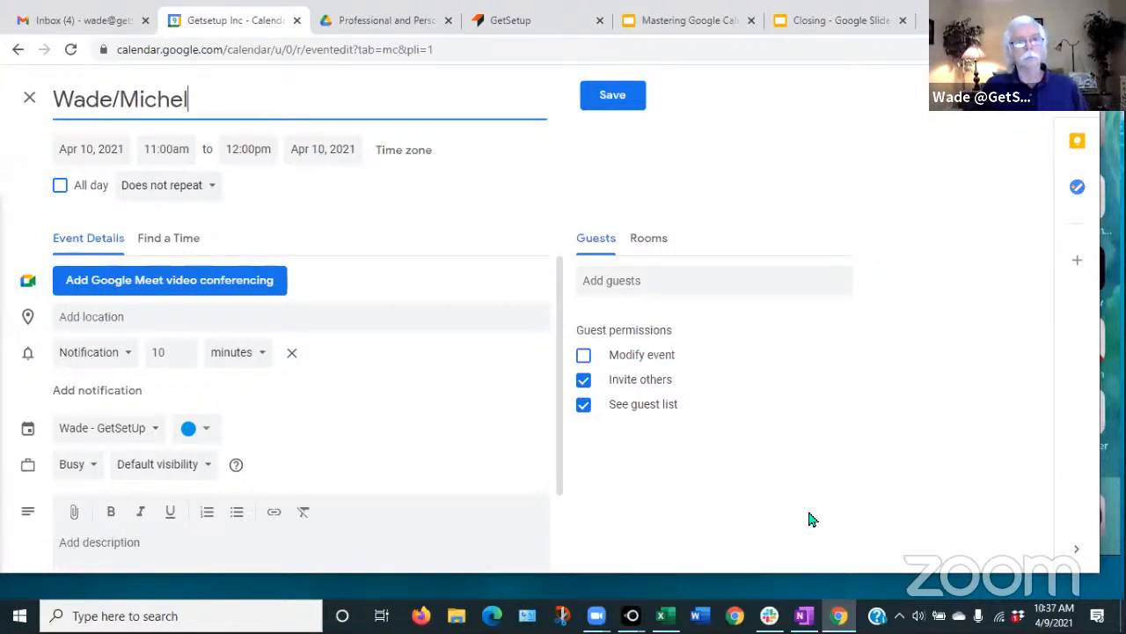
type("le Meeting")
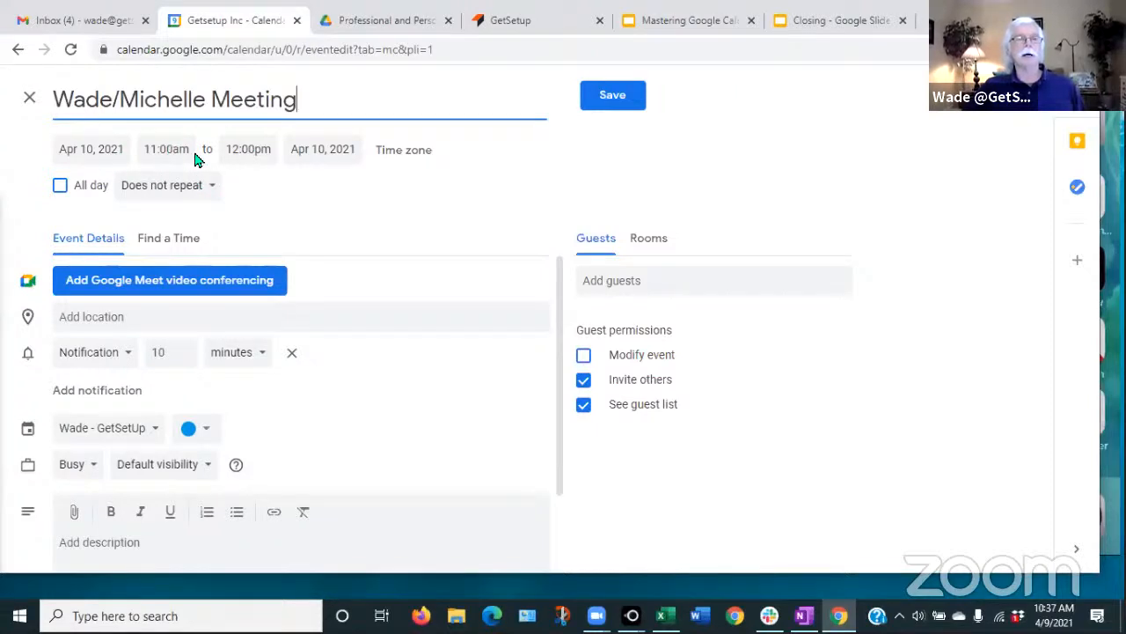
left_click(250, 151)
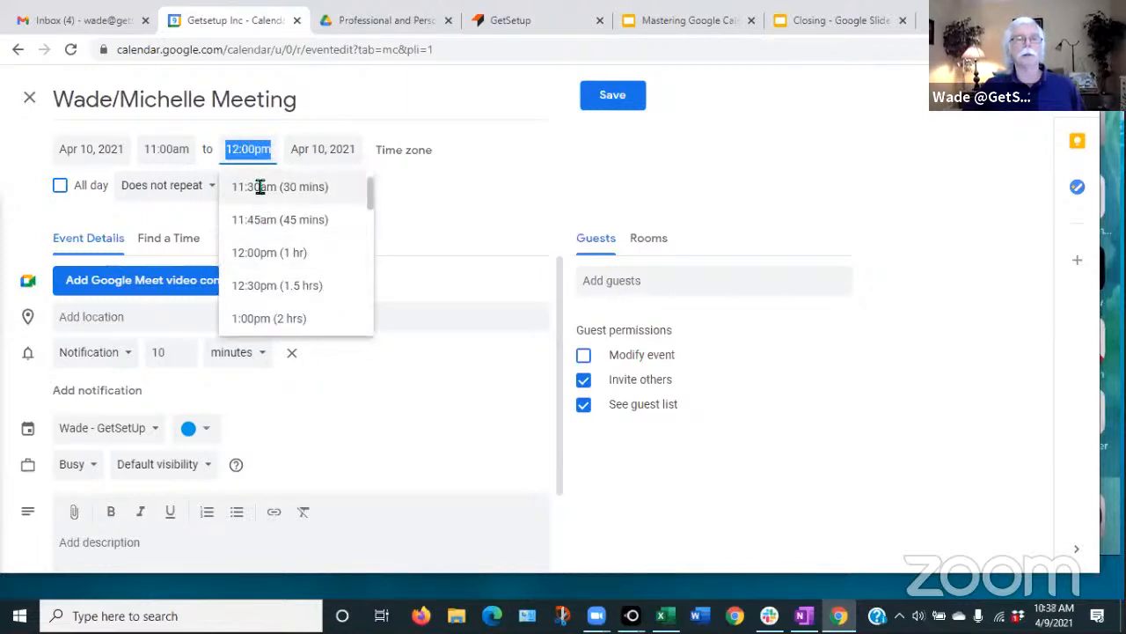
left_click(259, 186)
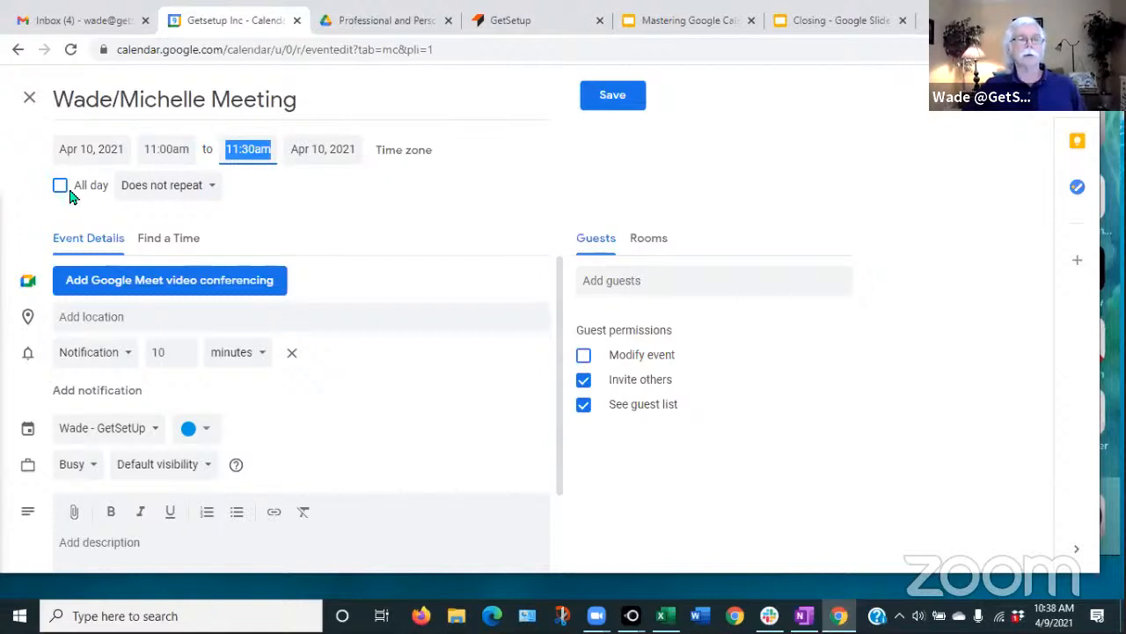
left_click(211, 192)
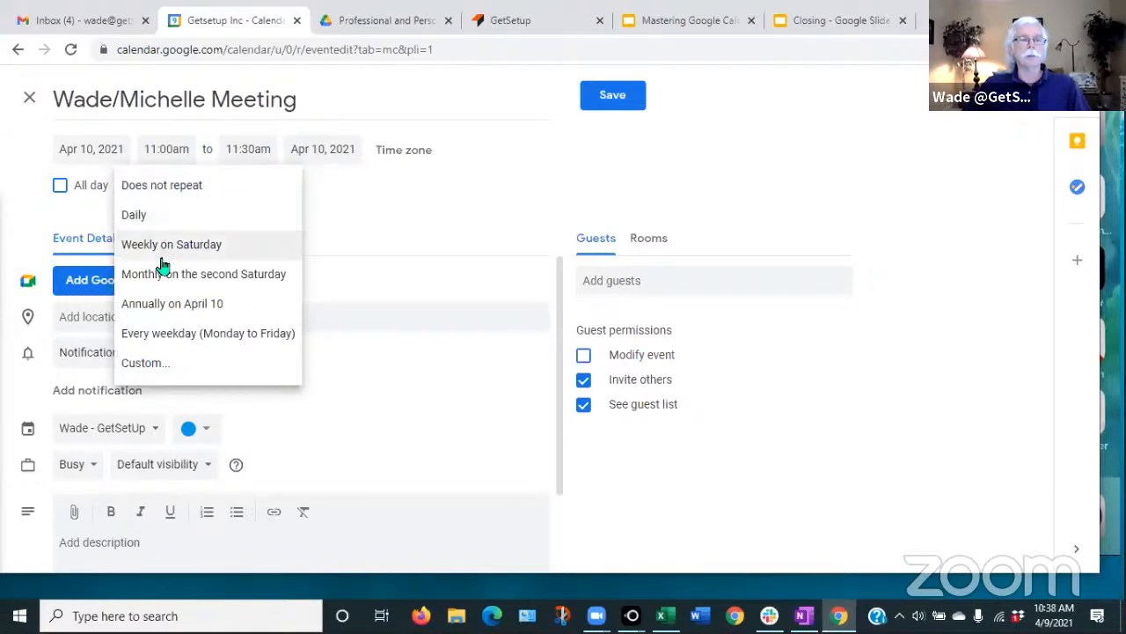
left_click(154, 364)
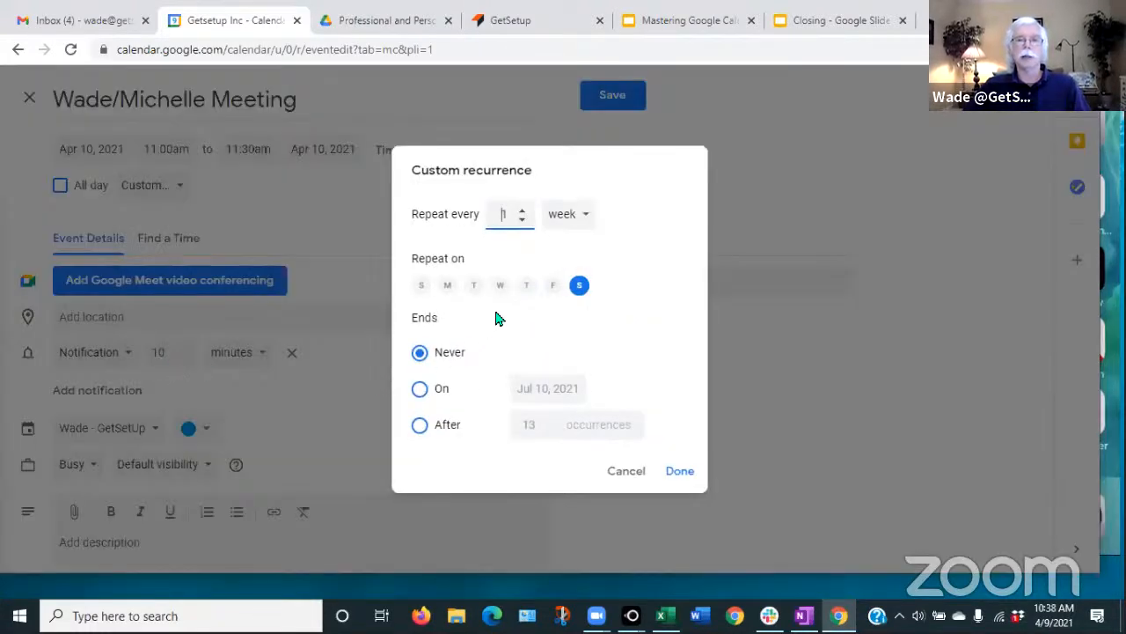
- Try a custom recurrence on Wednesday every 2 weeks, then cancel it without applying
left_click(500, 287)
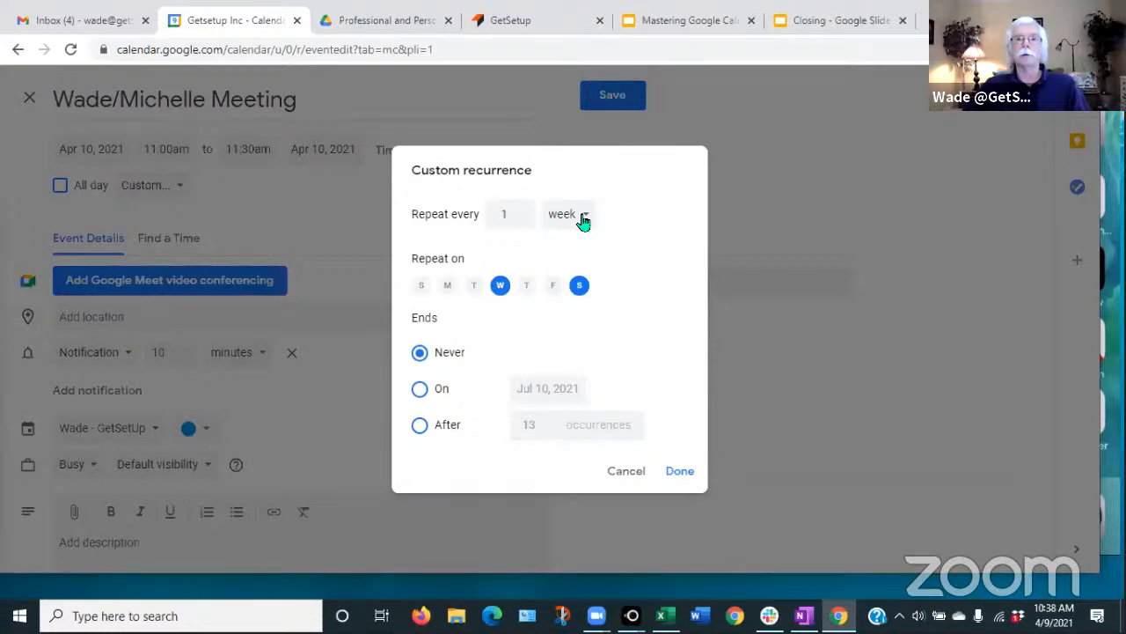
left_click(523, 218)
left_click(522, 211)
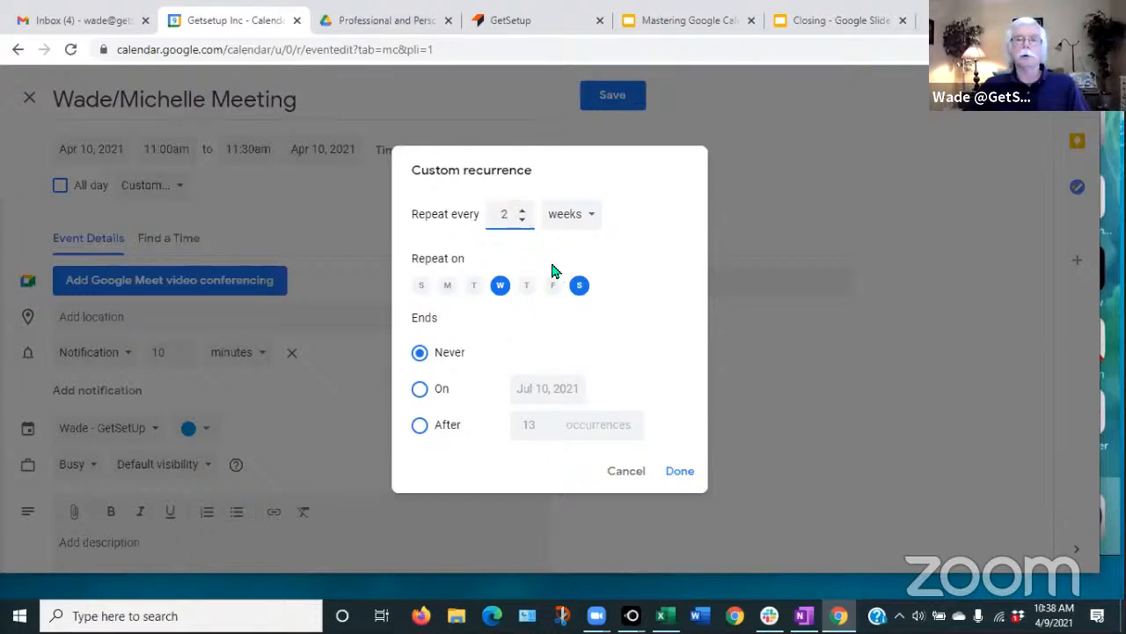
left_click(621, 475)
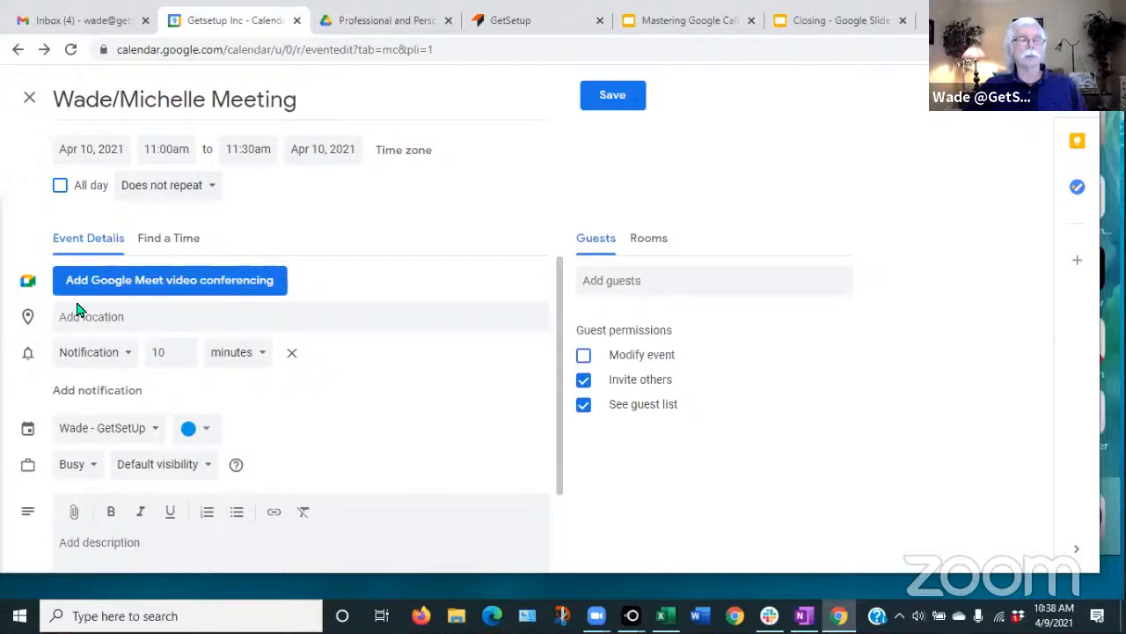
left_click(147, 281)
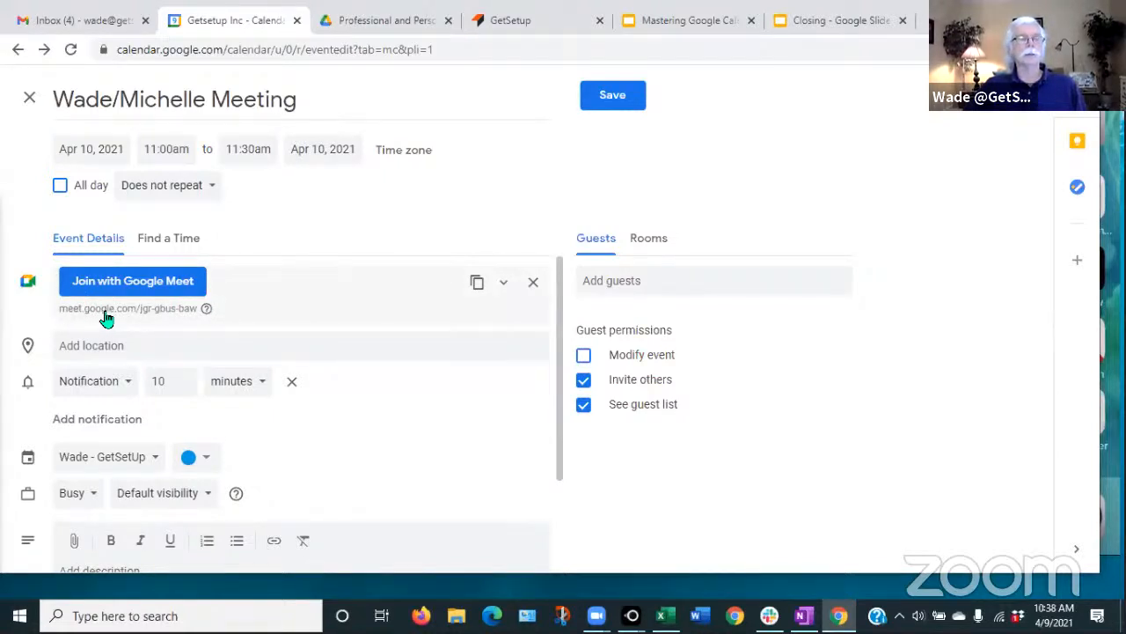
left_click(534, 284)
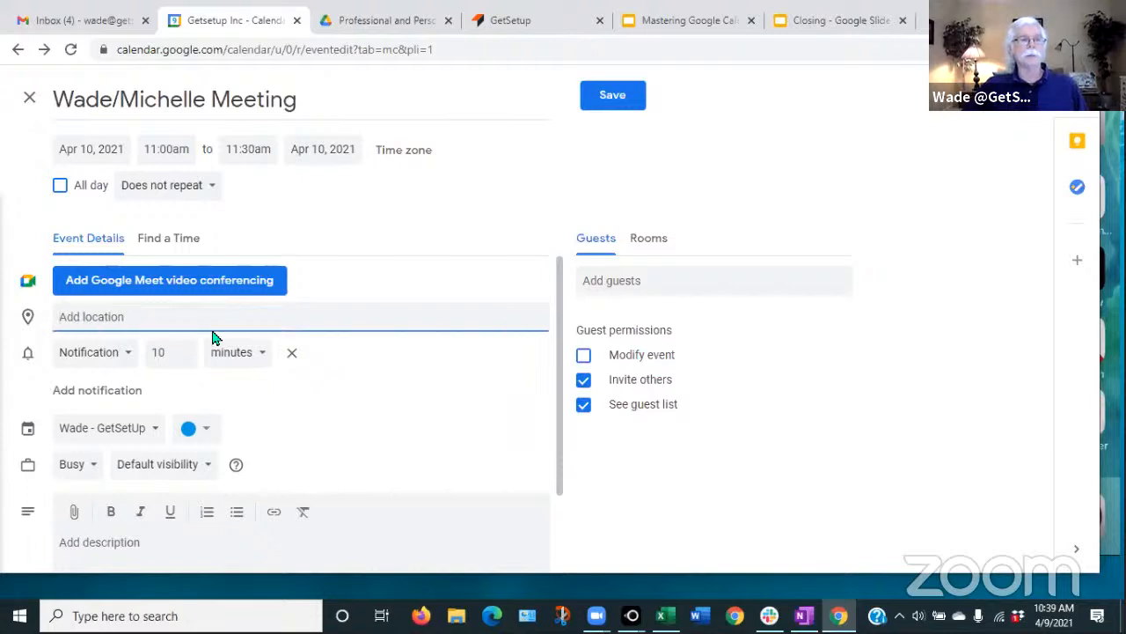
type("32")
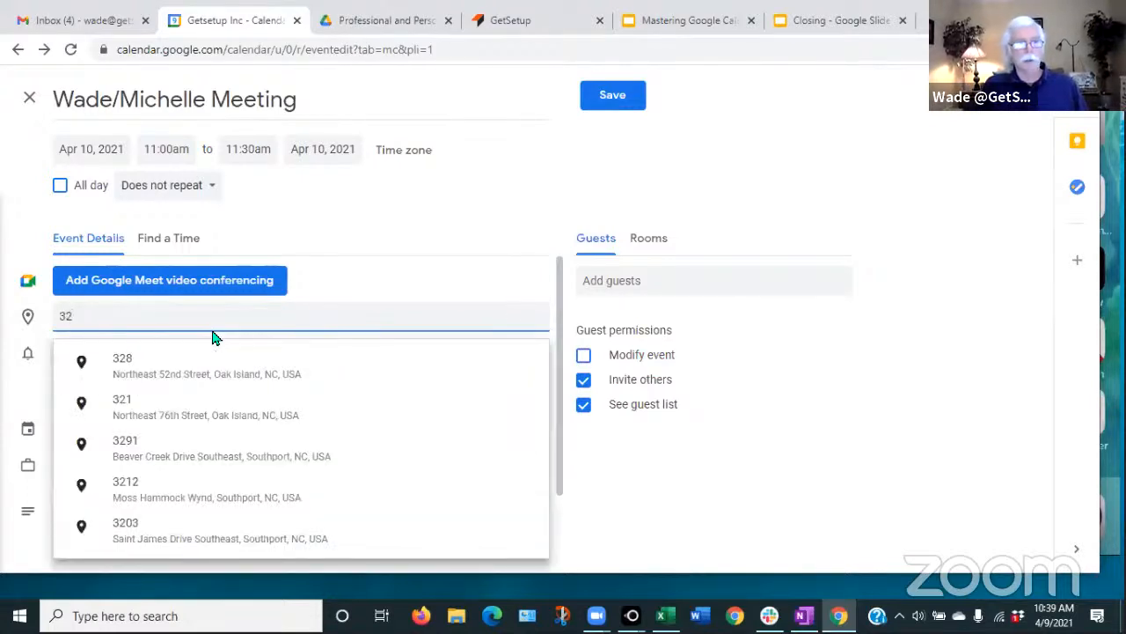
type("1")
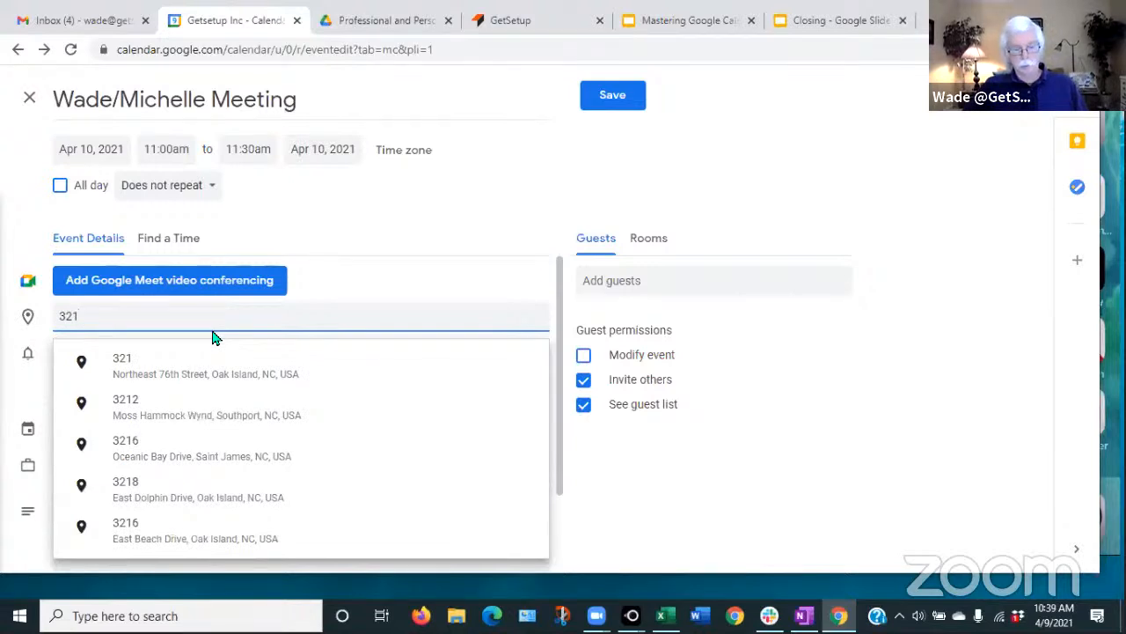
type("7")
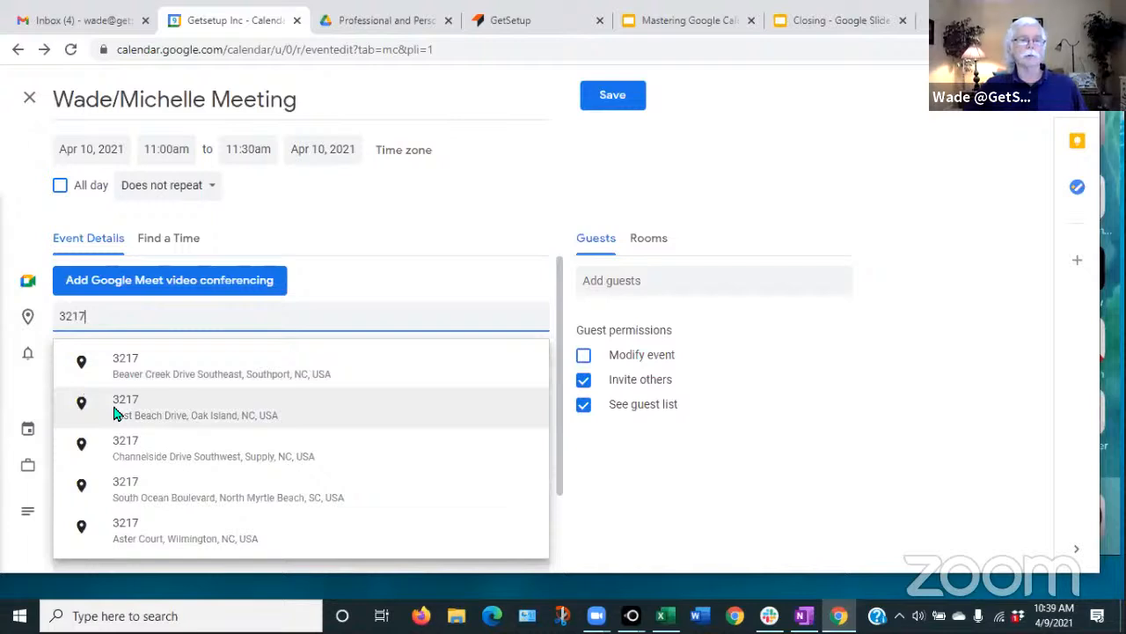
left_click(145, 369)
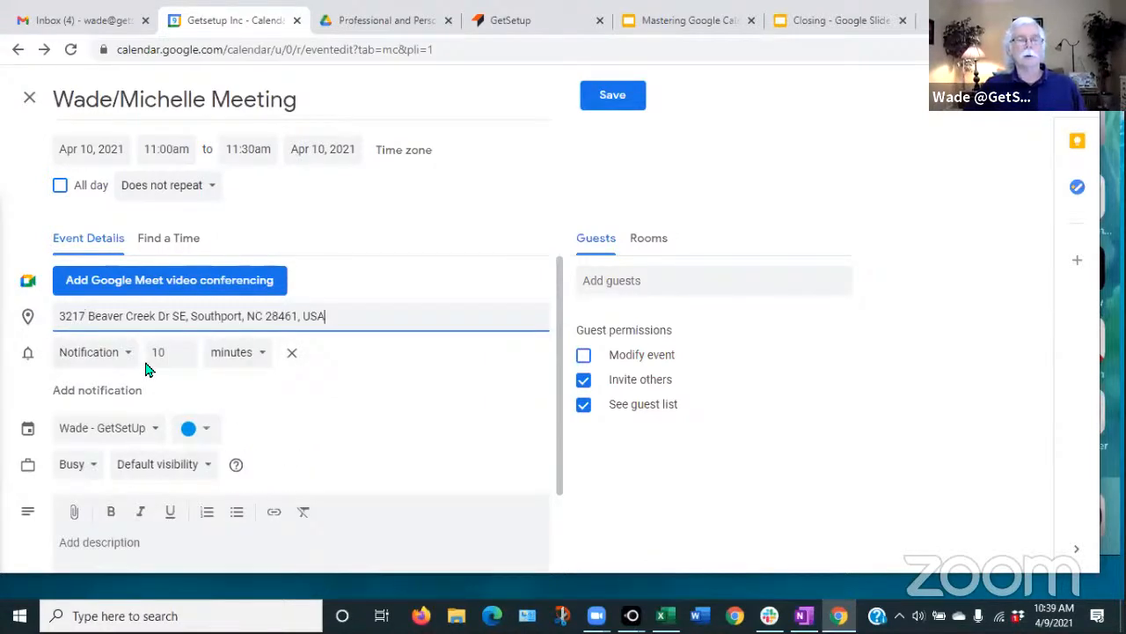
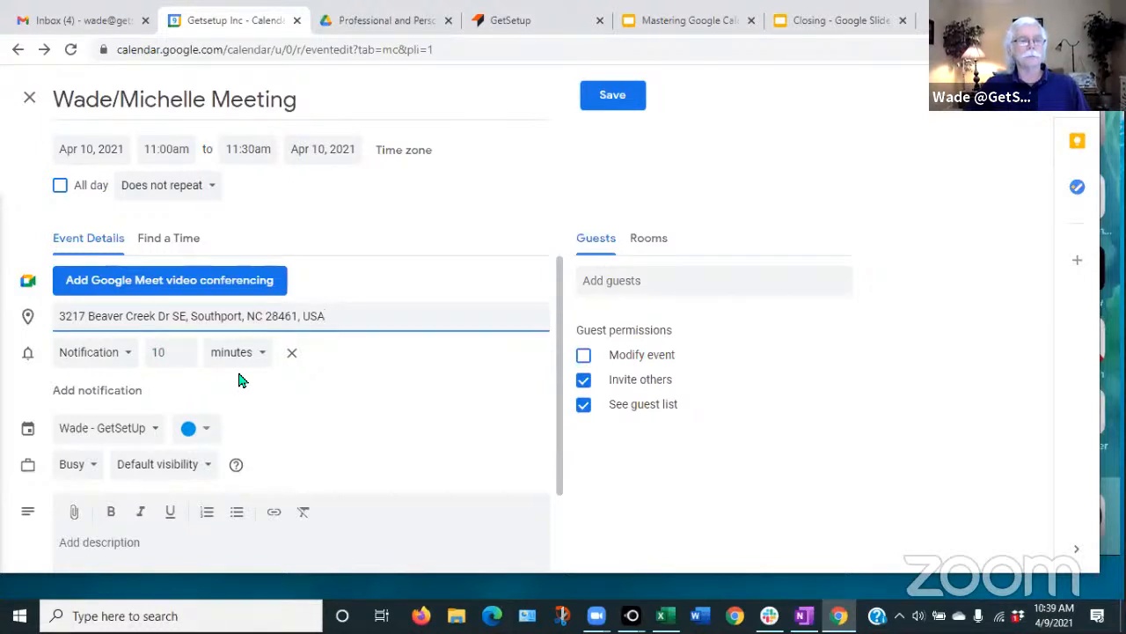
- Add a second reminder as an email sent 1 day before
left_click(76, 392)
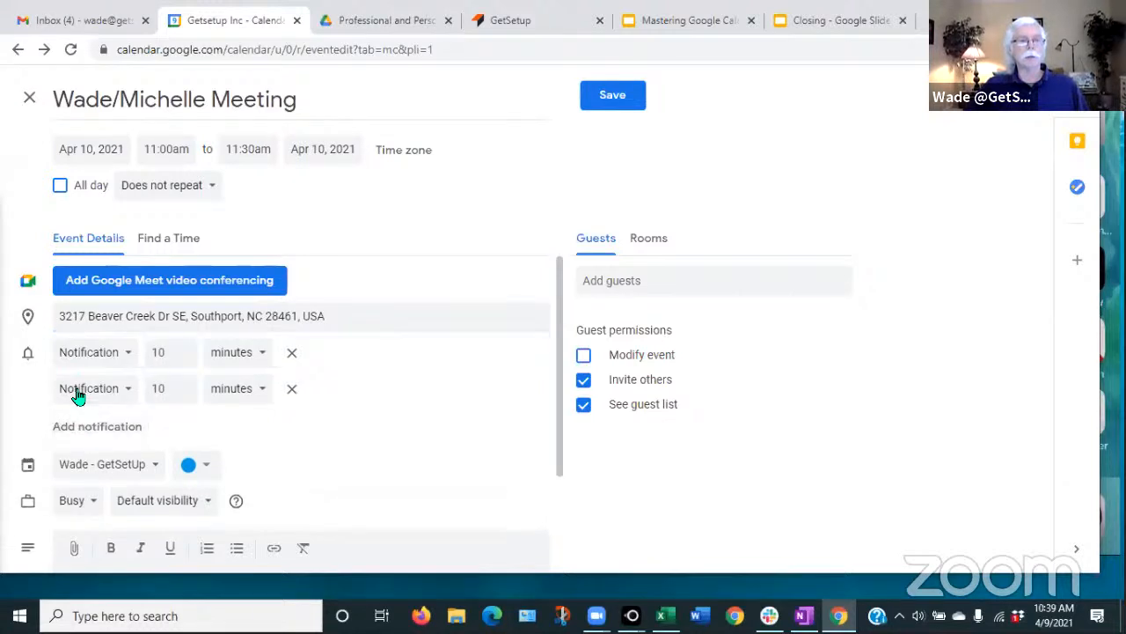
left_click(128, 398)
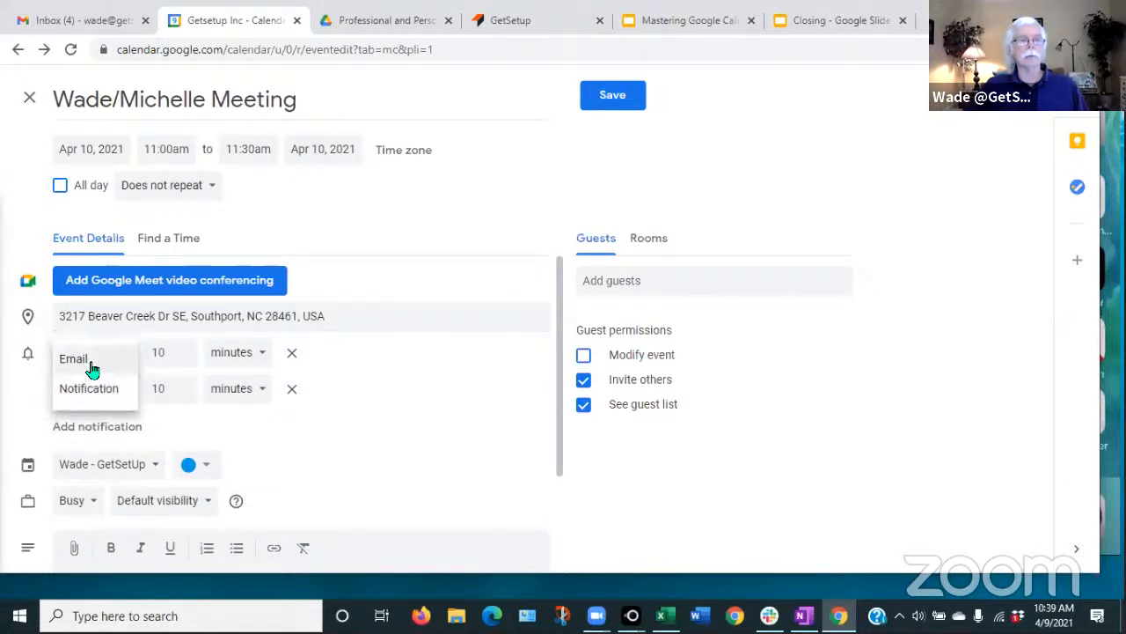
left_click(92, 364)
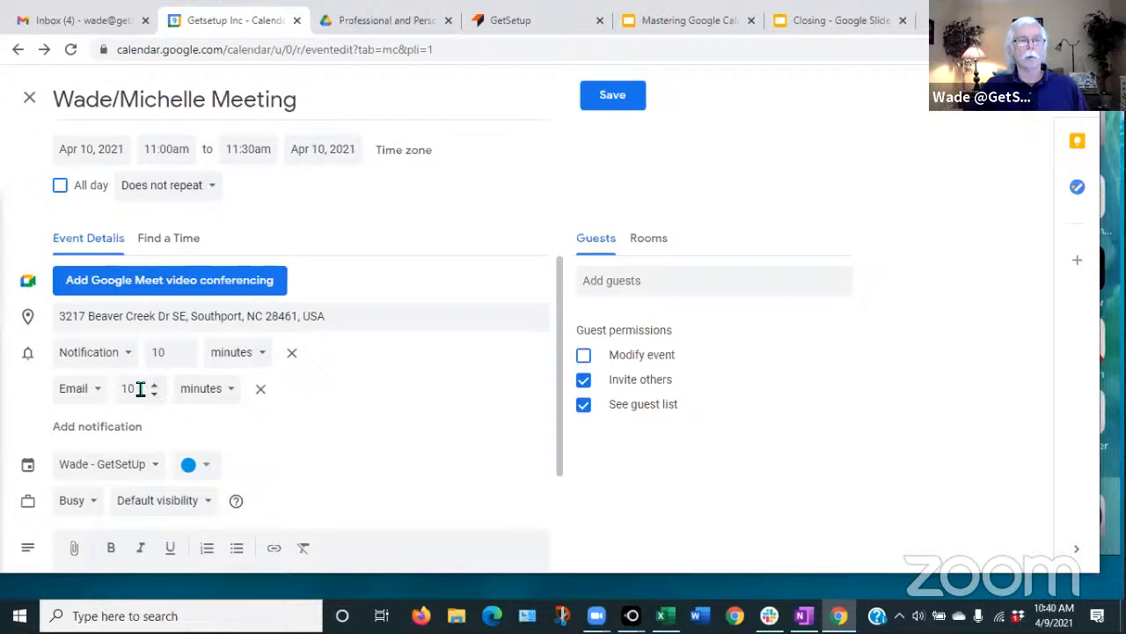
left_click_drag(138, 387, 123, 396)
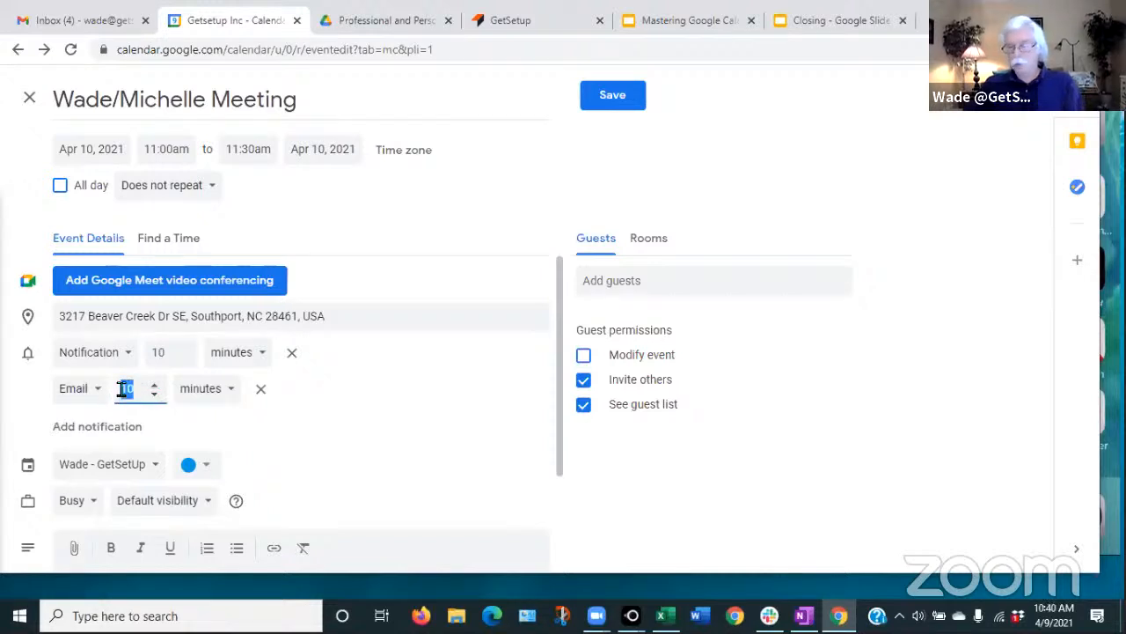
type("1")
left_click(230, 394)
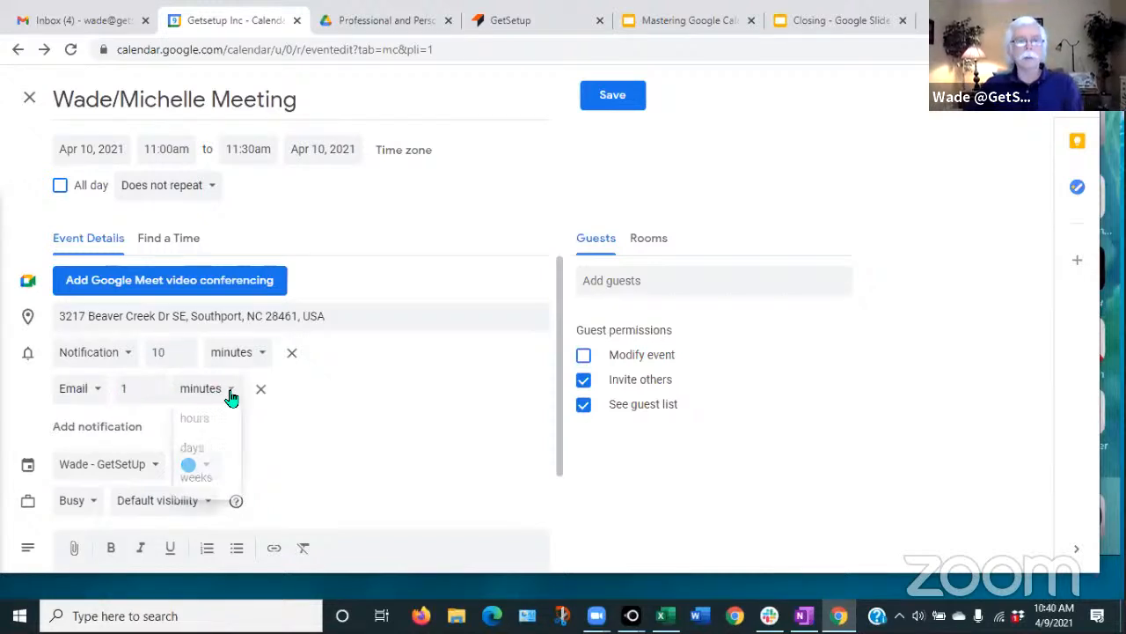
left_click(197, 451)
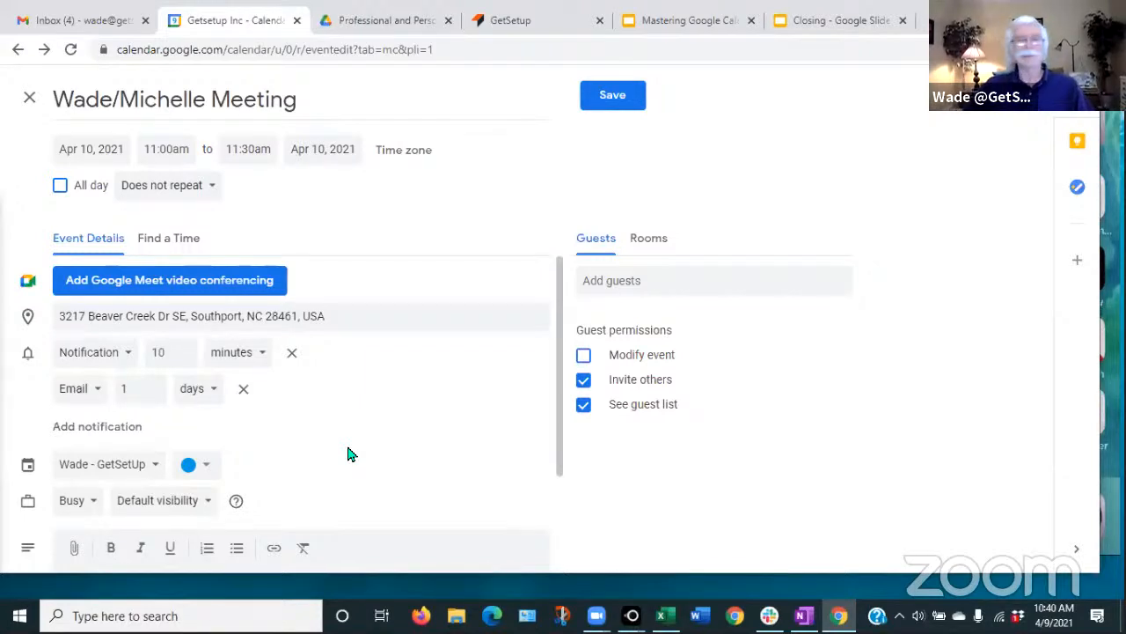
- Add a third notification set to 30 minutes, then delete it
left_click(88, 431)
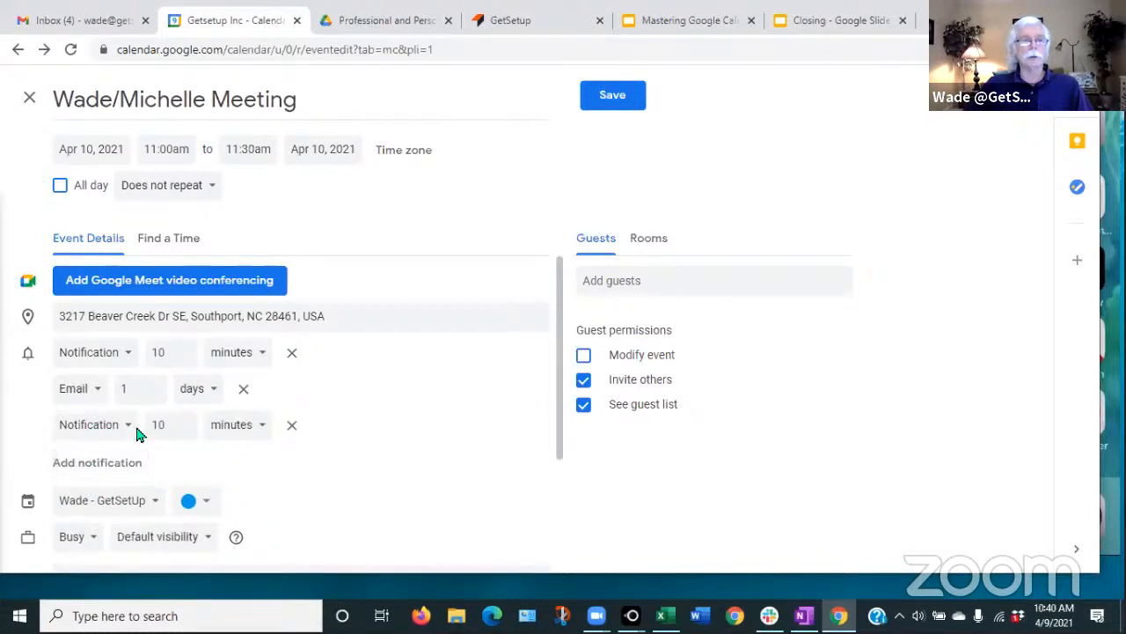
left_click(184, 420)
left_click(182, 419)
double_click(151, 430)
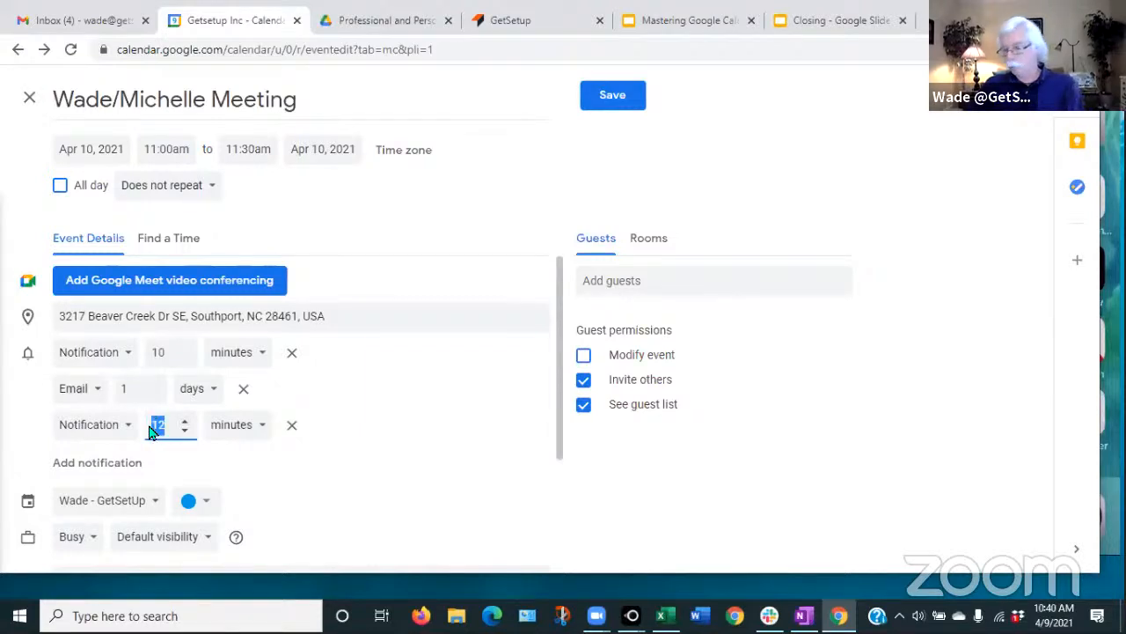
type("30")
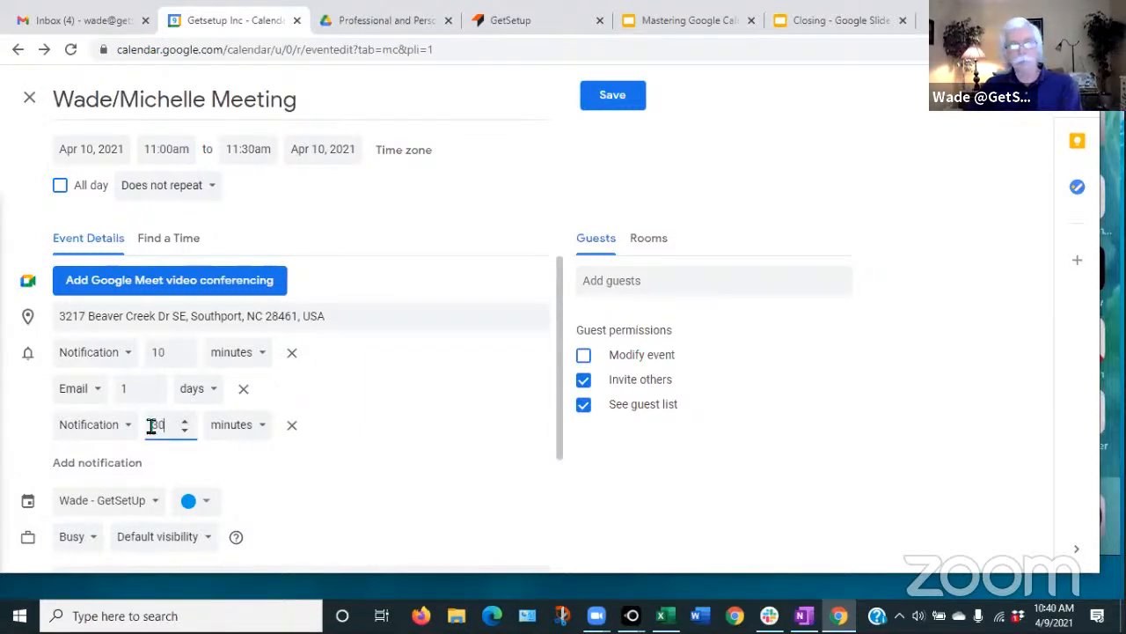
left_click(330, 463)
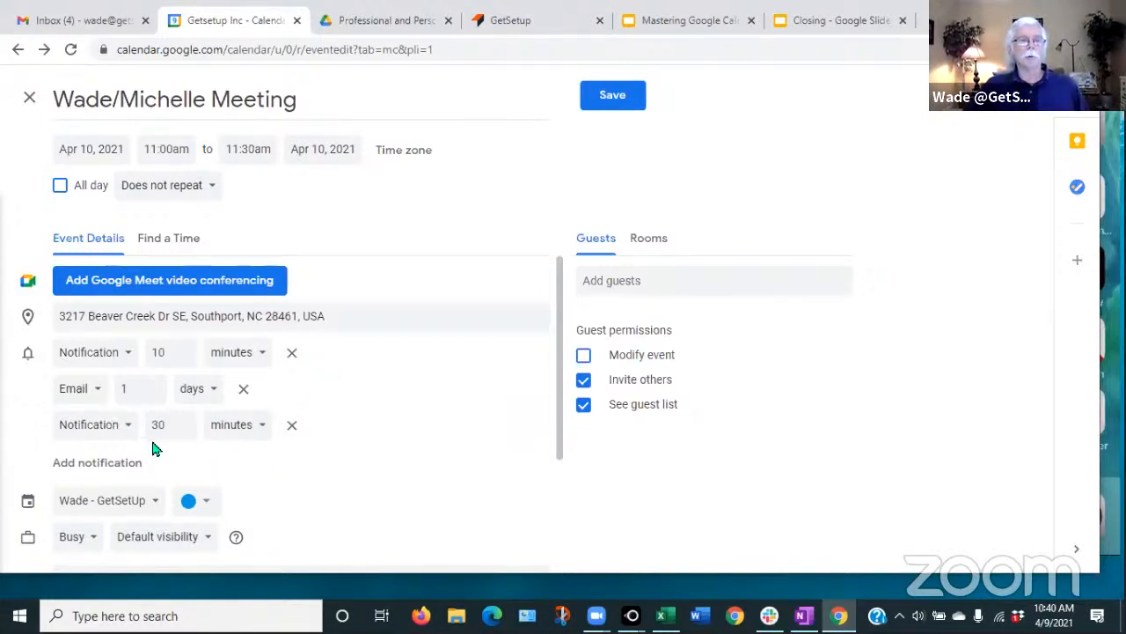
left_click(292, 430)
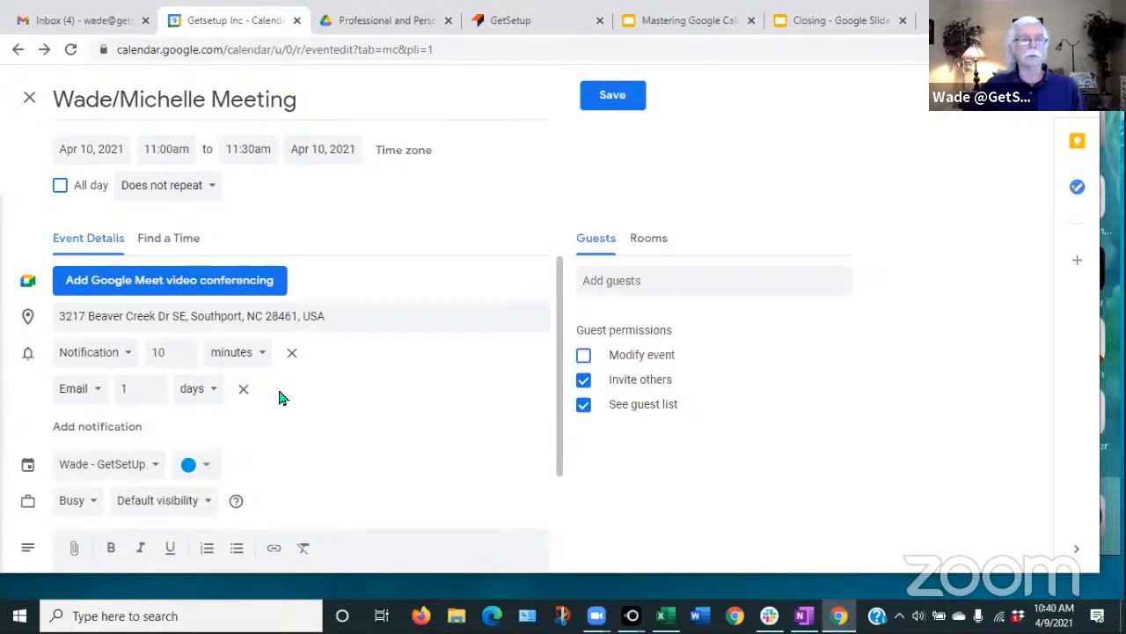
- Attach the Tech Class spreadsheet from Drive's recent files to the event
scroll(349, 407, "down", 3)
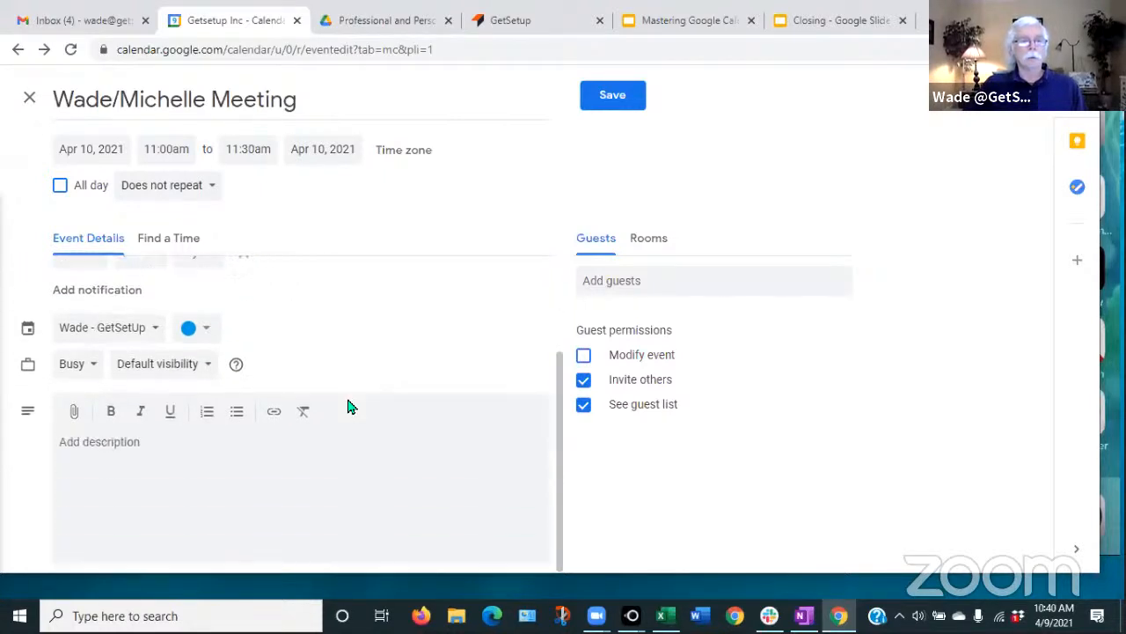
left_click(76, 415)
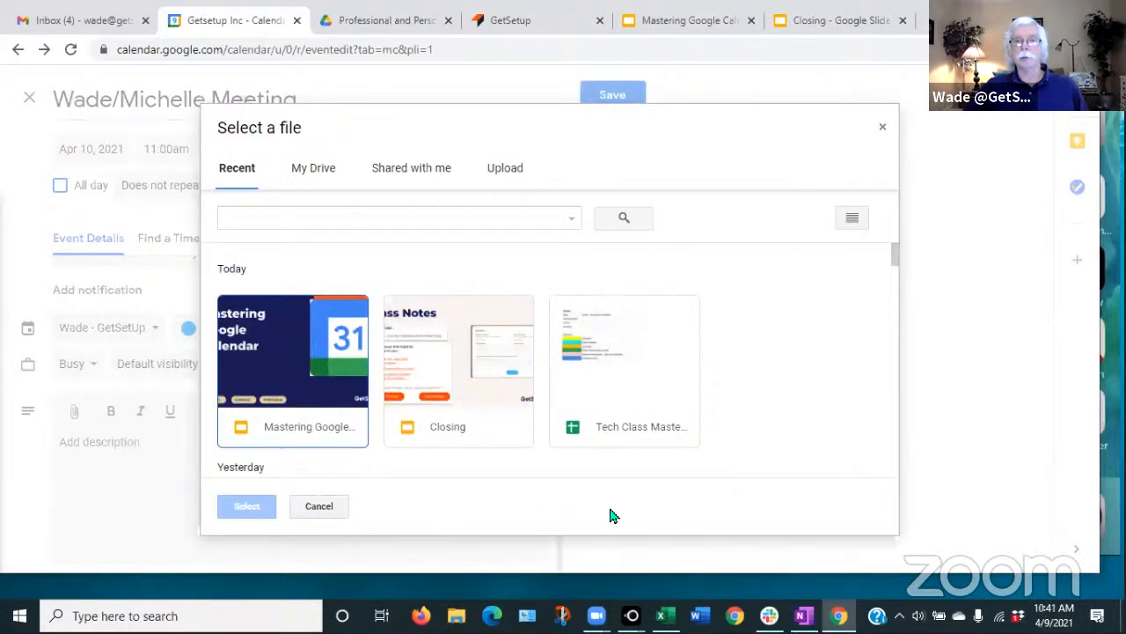
left_click(585, 352)
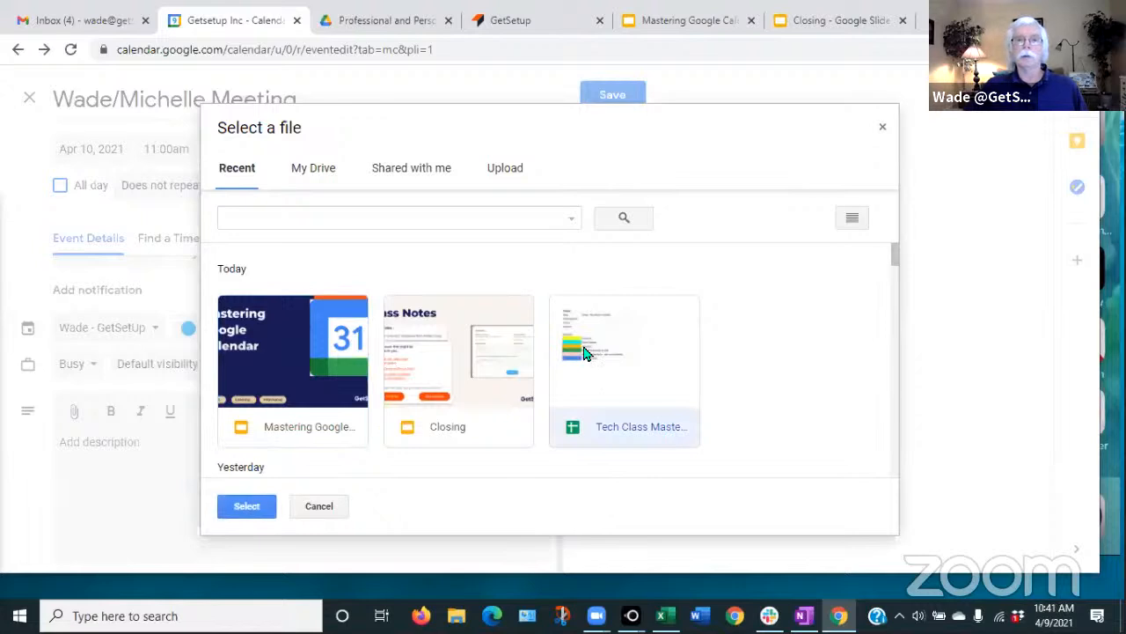
left_click(245, 509)
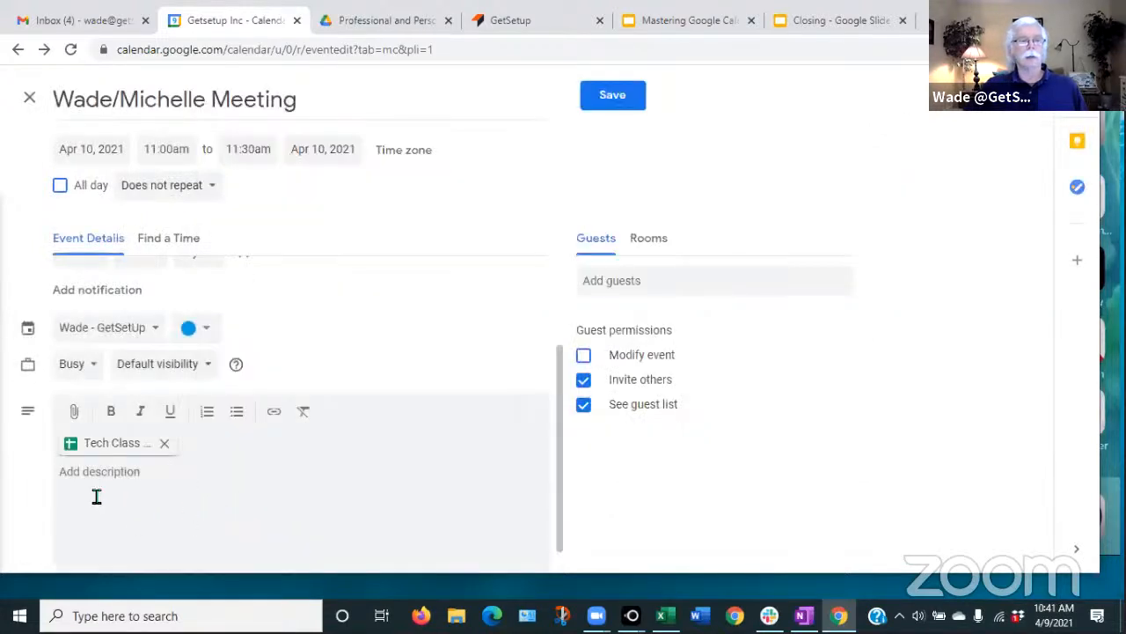
- Write the description 'We need to review and update this'
type("We need to review and update")
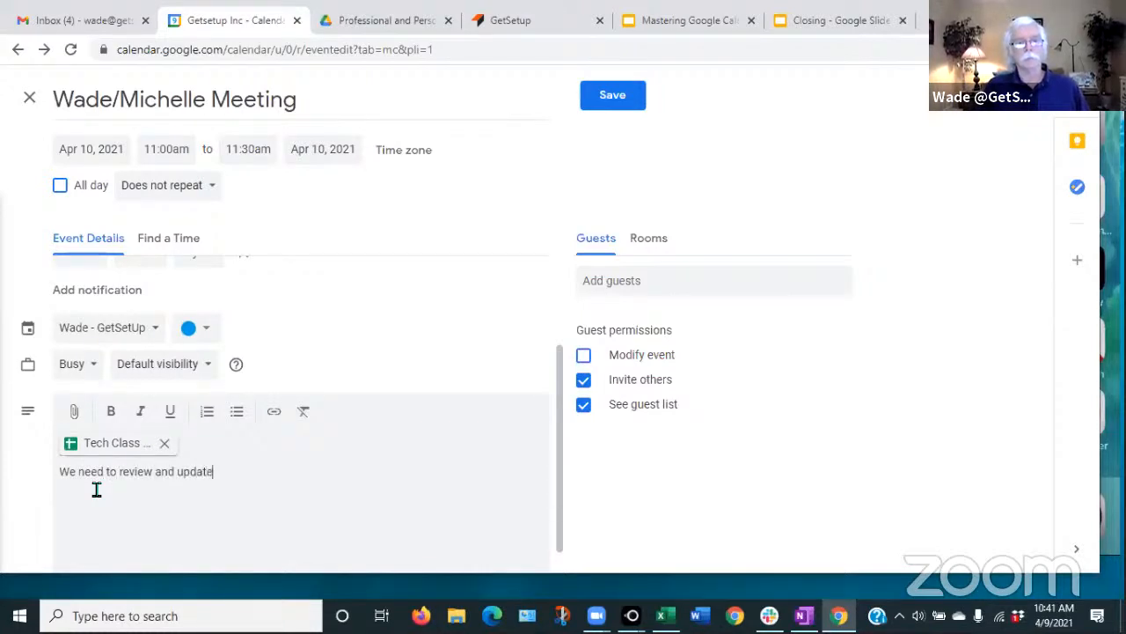
type(" this")
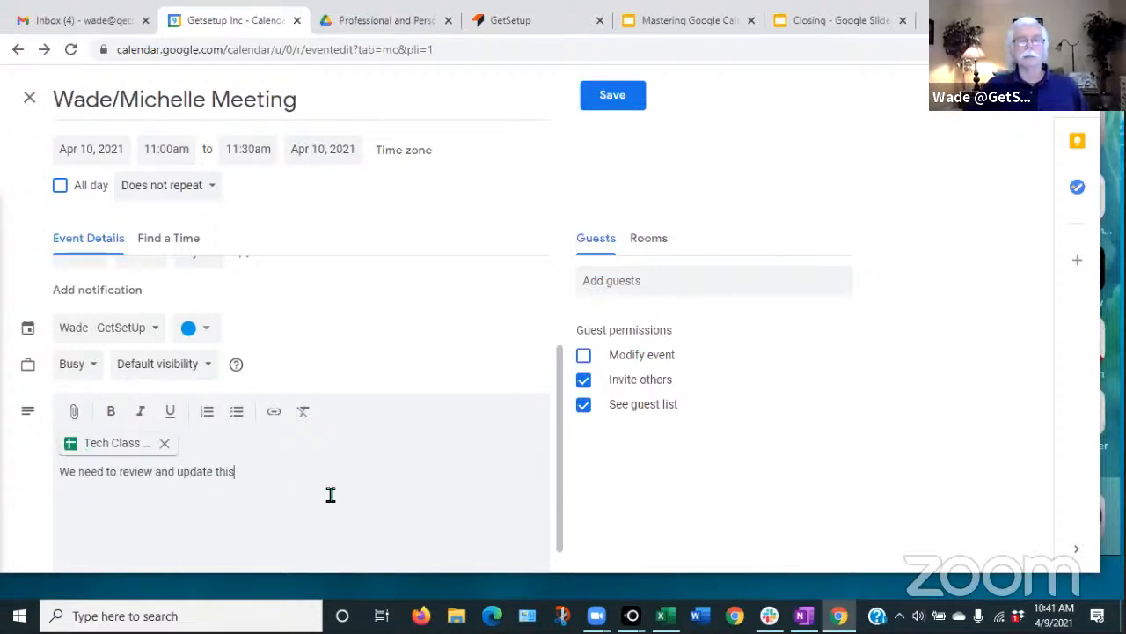
scroll(330, 495, "down", 1)
scroll(331, 497, "up", 3)
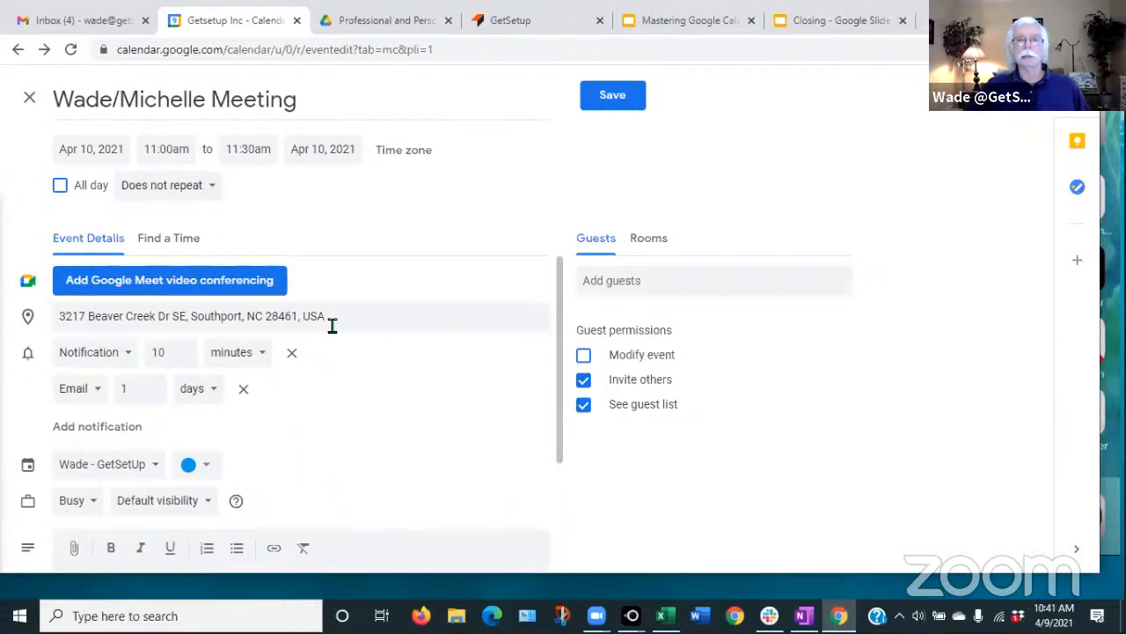
- Add two contacts as guests by typing part of each address and picking the suggestion
left_click(605, 281)
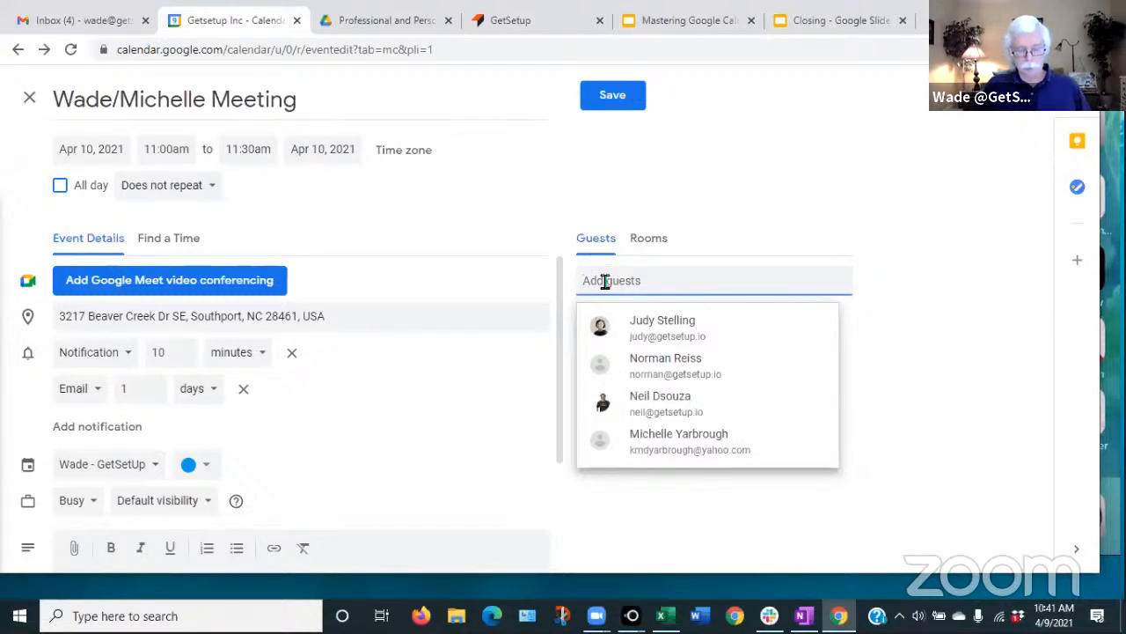
type("kmd")
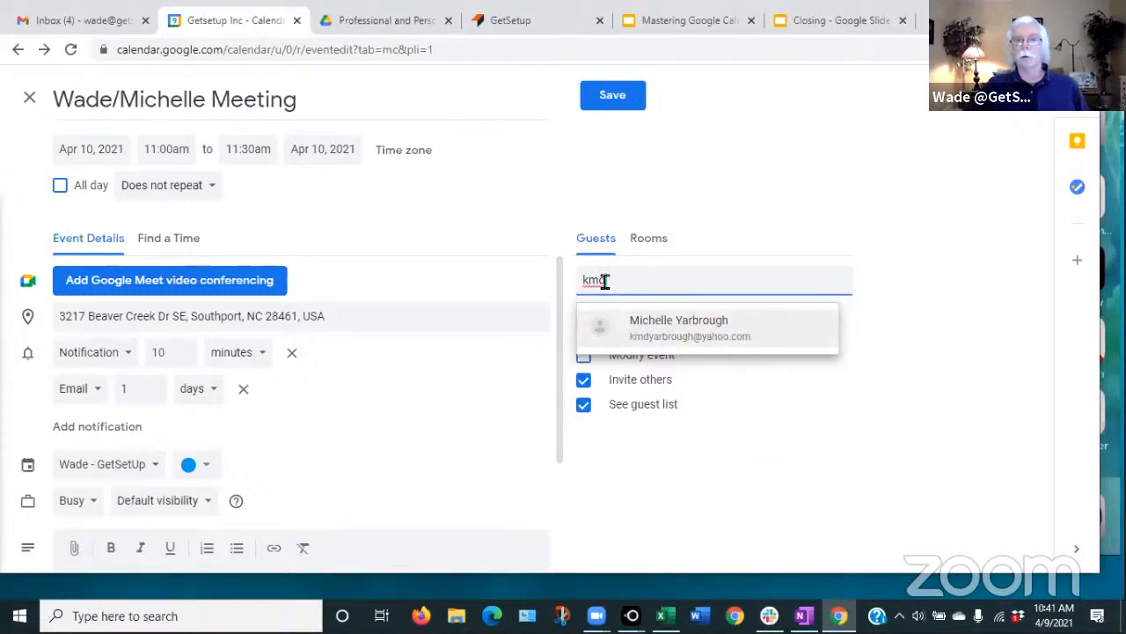
left_click(651, 323)
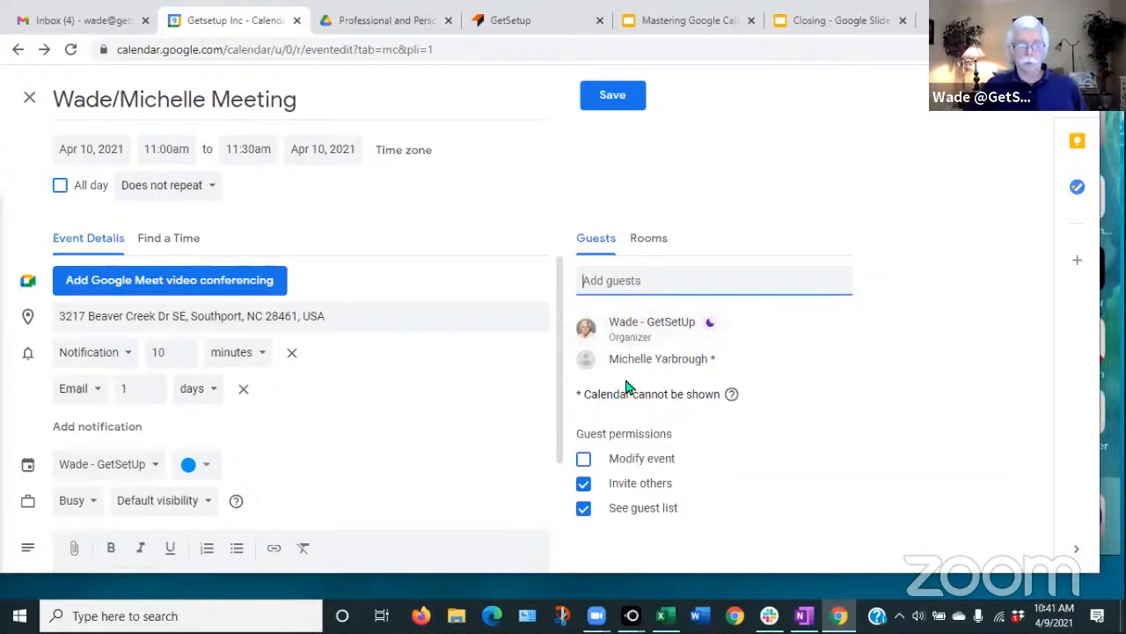
type("jwade")
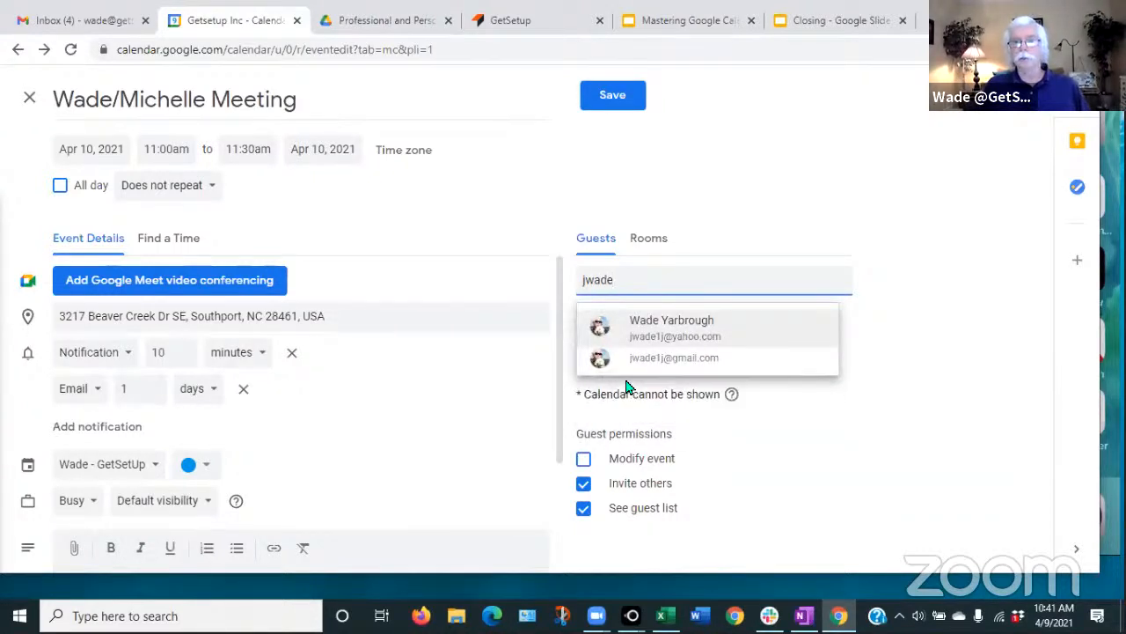
mouse_move(628, 387)
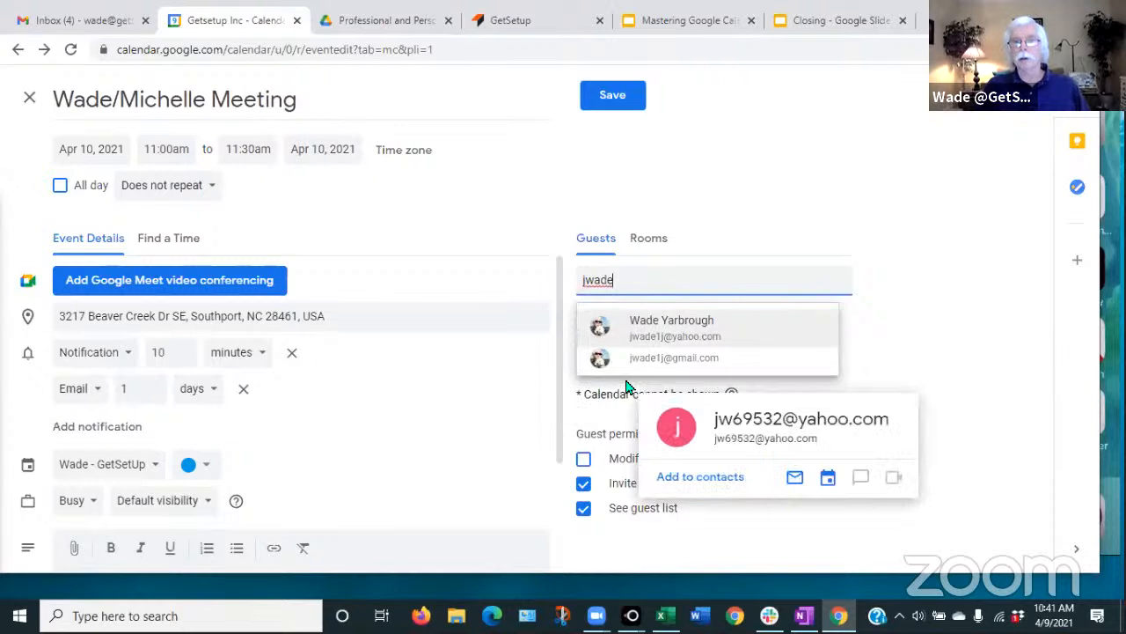
left_click(674, 331)
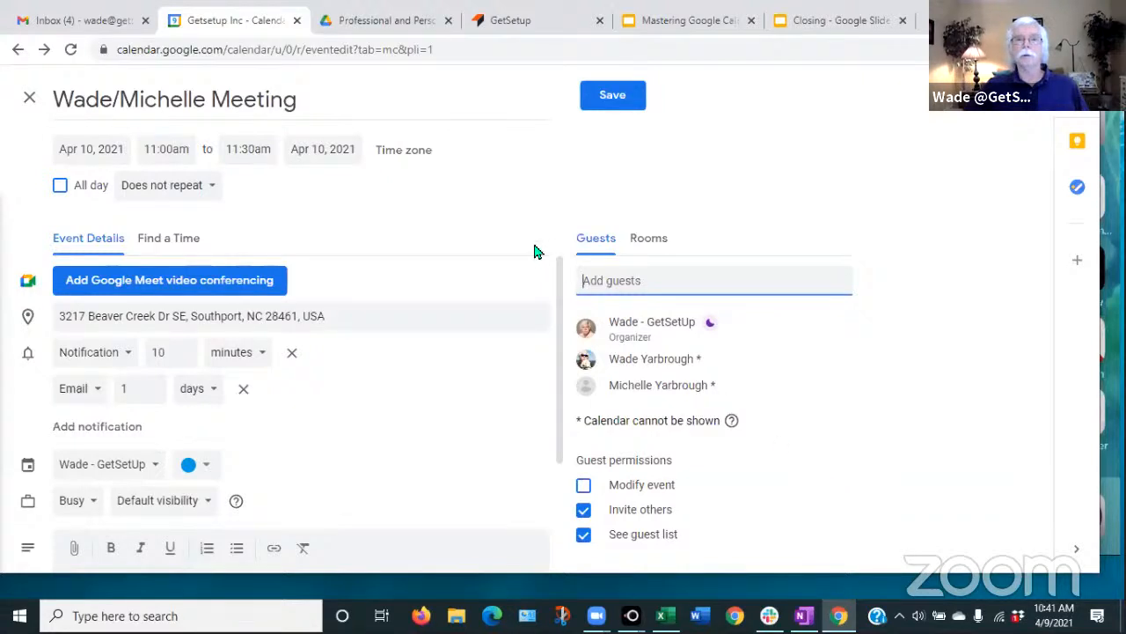
- Save the meeting, send invitations to external guests, and turn on link sharing for the attachment
left_click(614, 96)
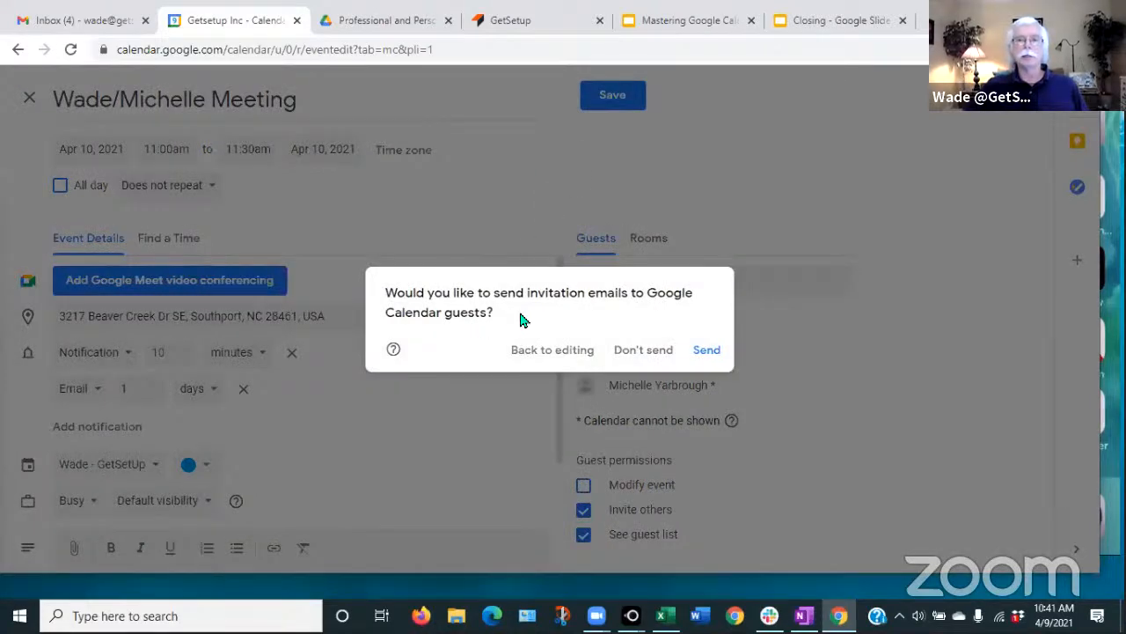
left_click(707, 350)
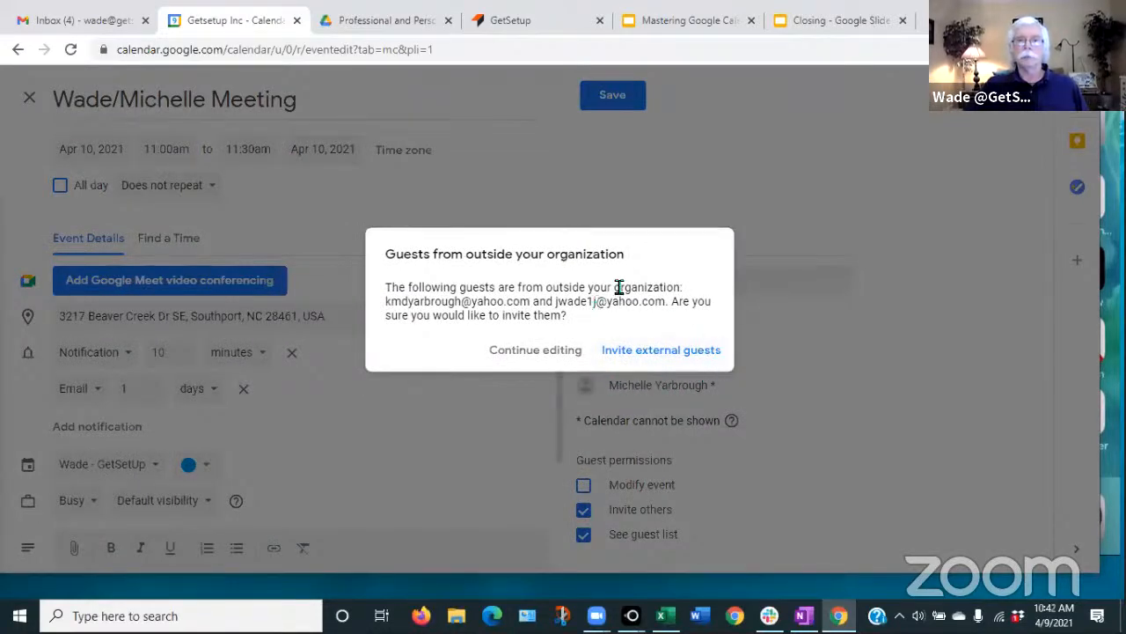
left_click(652, 350)
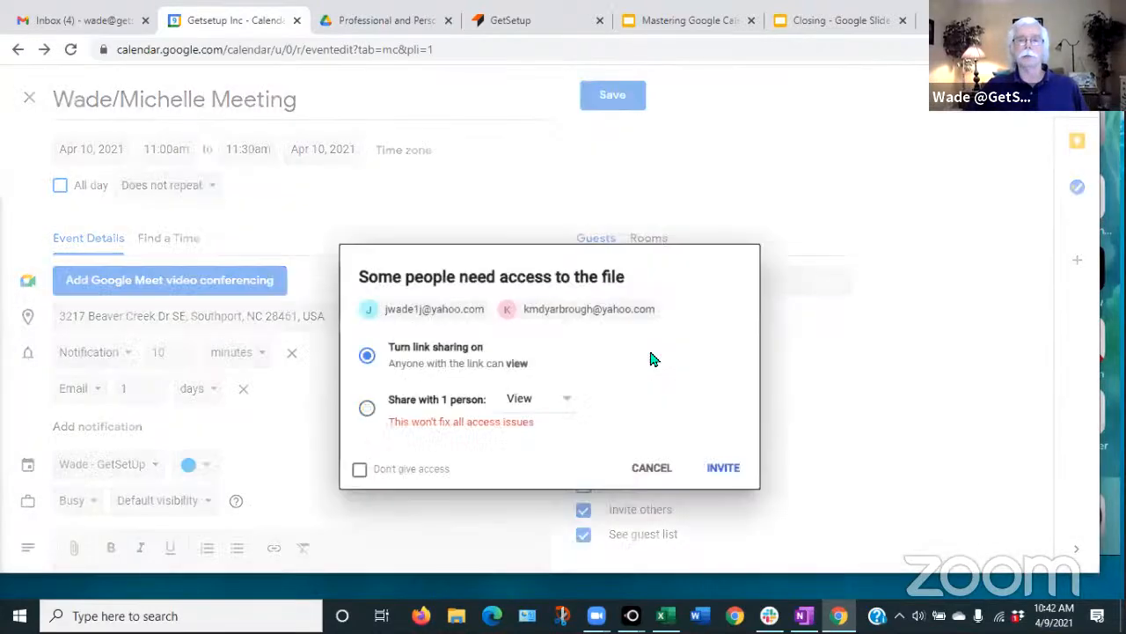
left_click(727, 472)
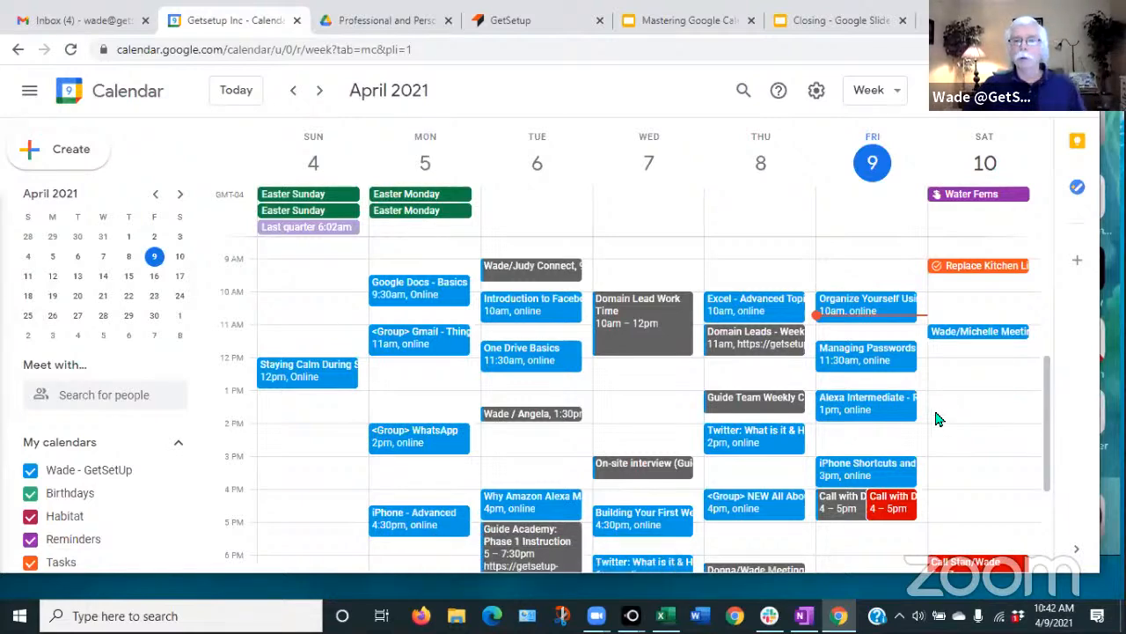
- Reopen Saturday's Apr 10 11am meeting in the full event editor
left_click(962, 335)
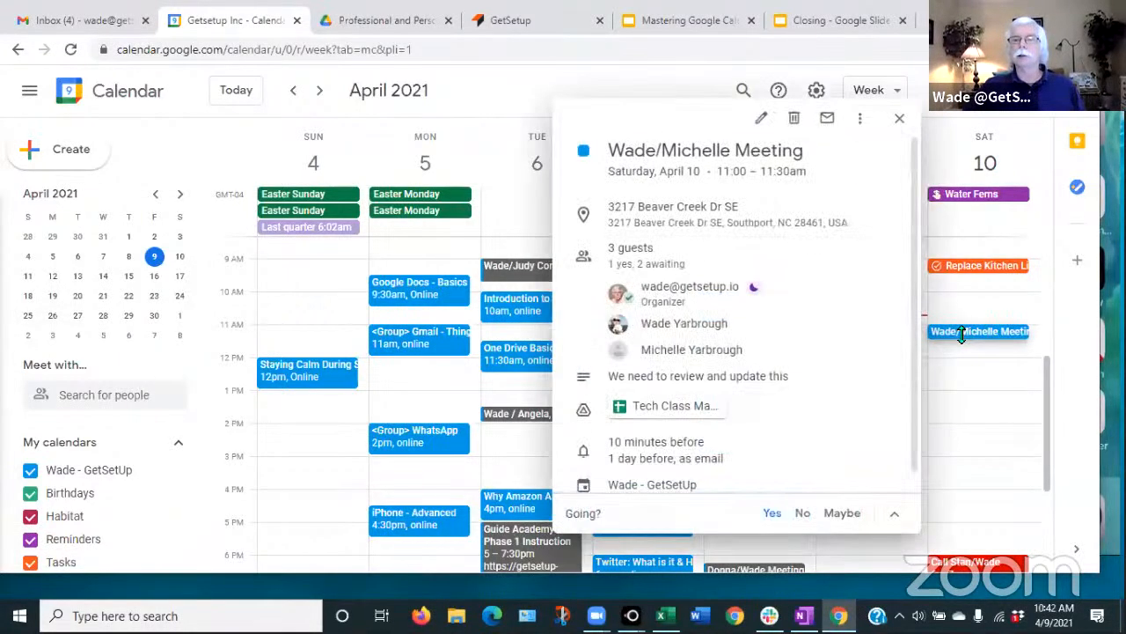
left_click(763, 119)
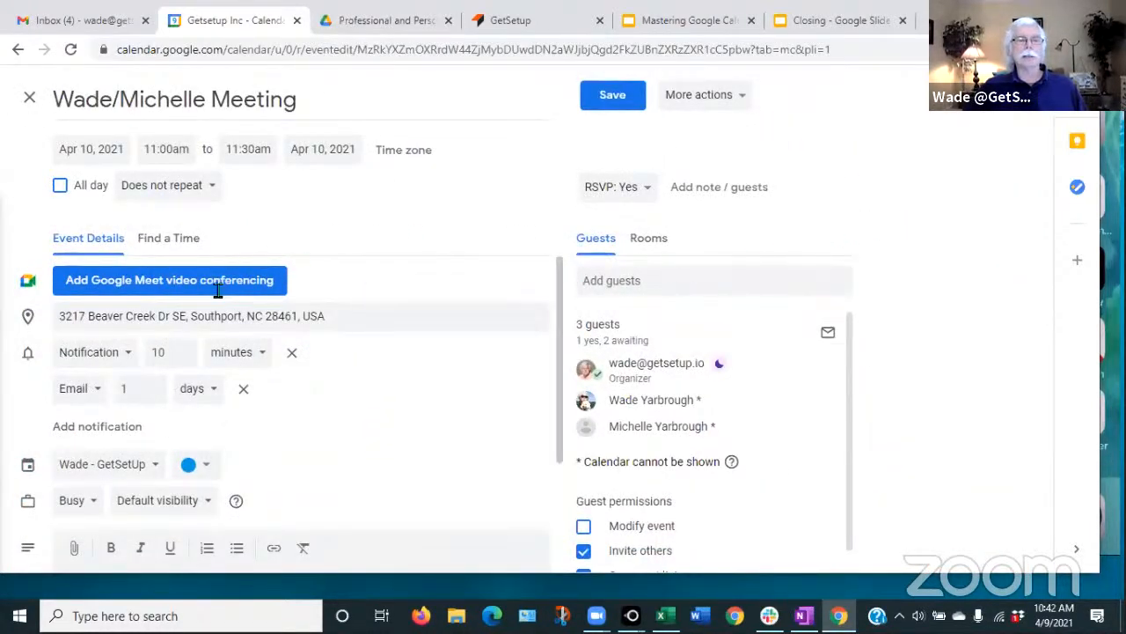
scroll(372, 419, "down", 1)
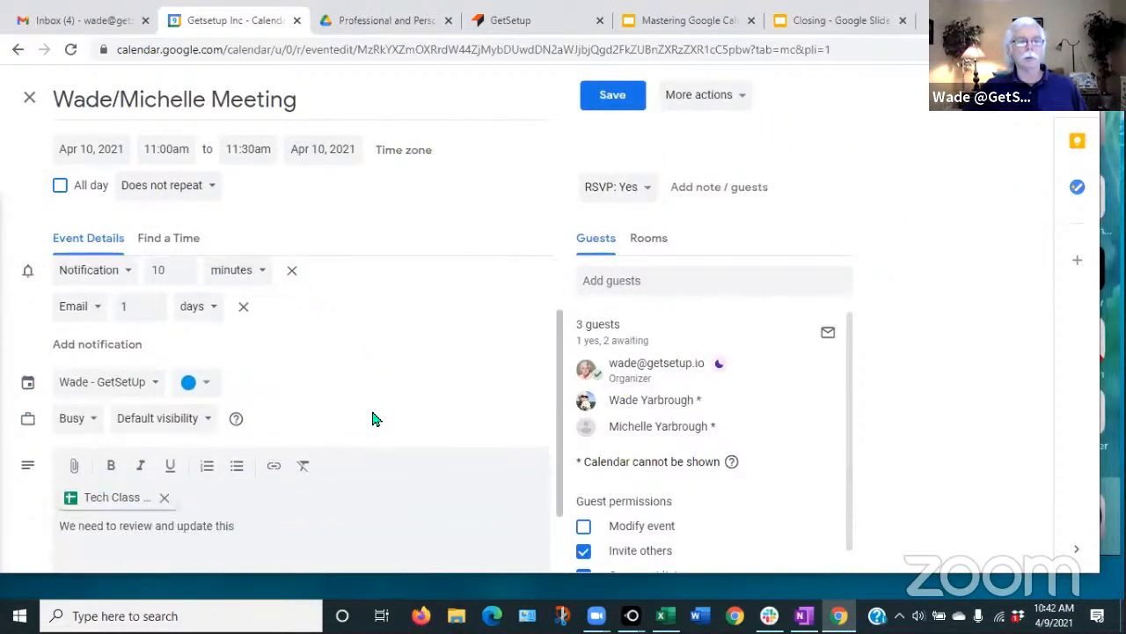
scroll(372, 419, "up", 1)
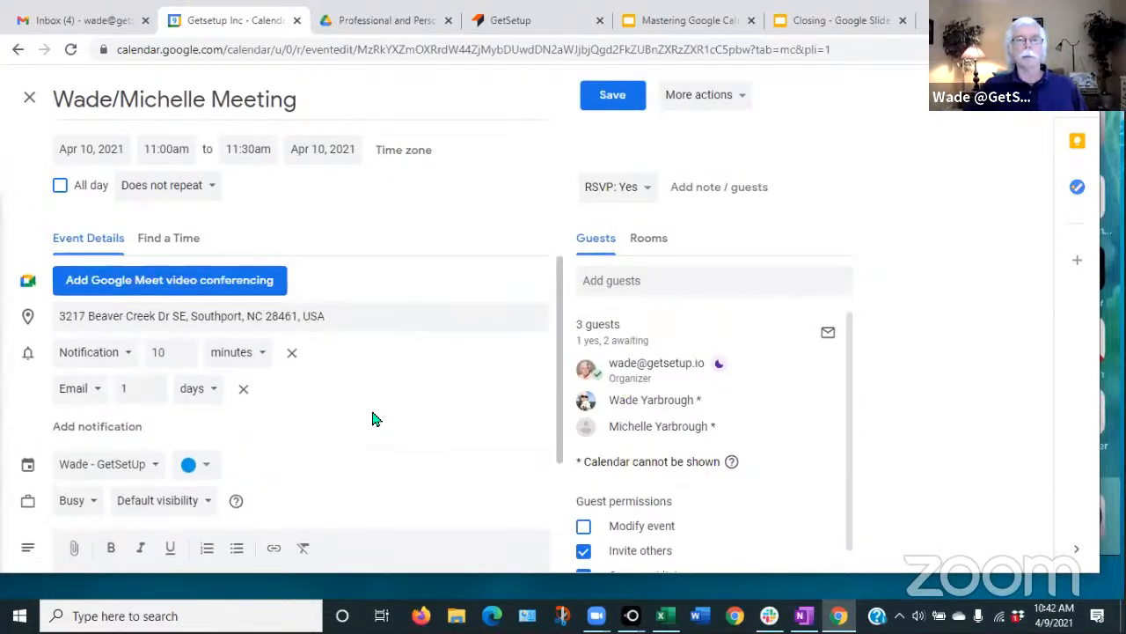
- Extend the meeting to end at 12:00pm and email guests the note 'Changed to 1 hr'
left_click(250, 148)
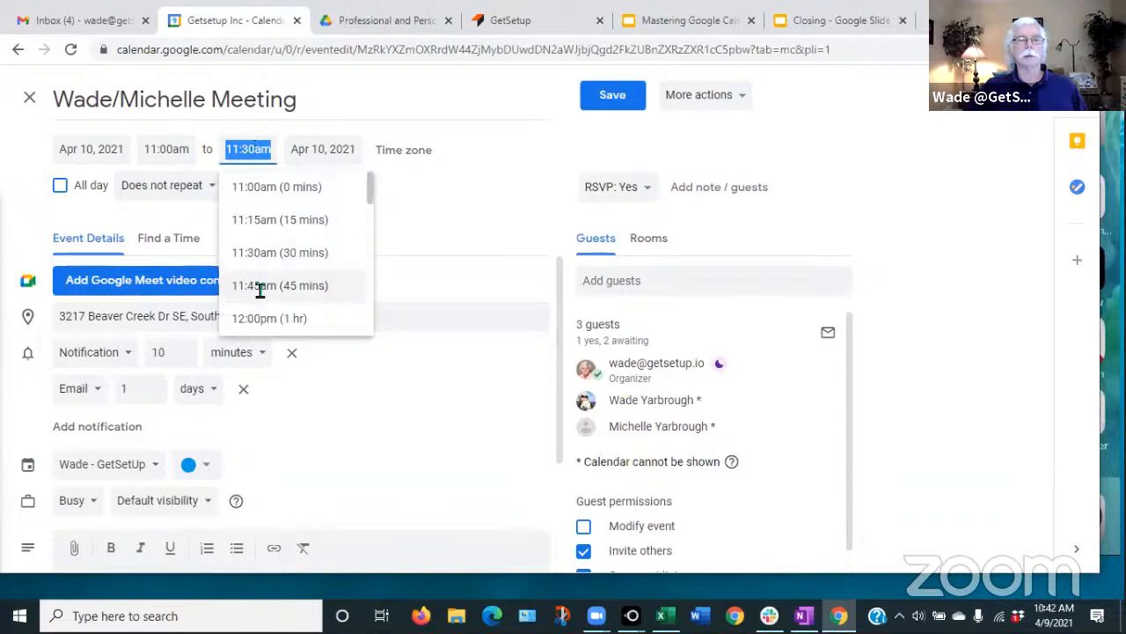
left_click(255, 319)
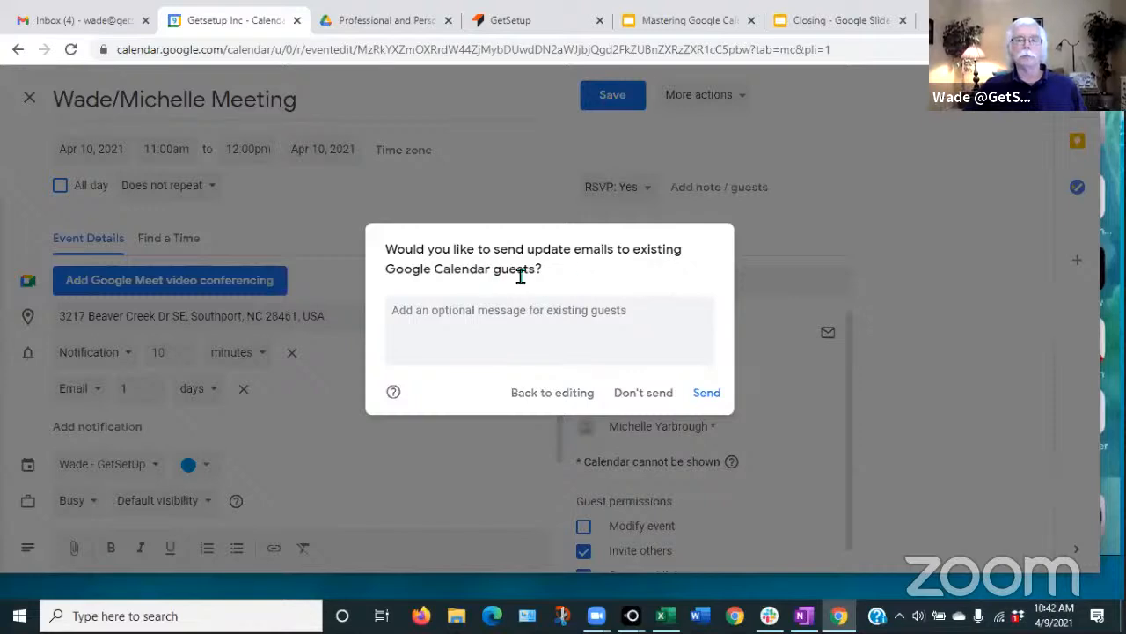
left_click(395, 313)
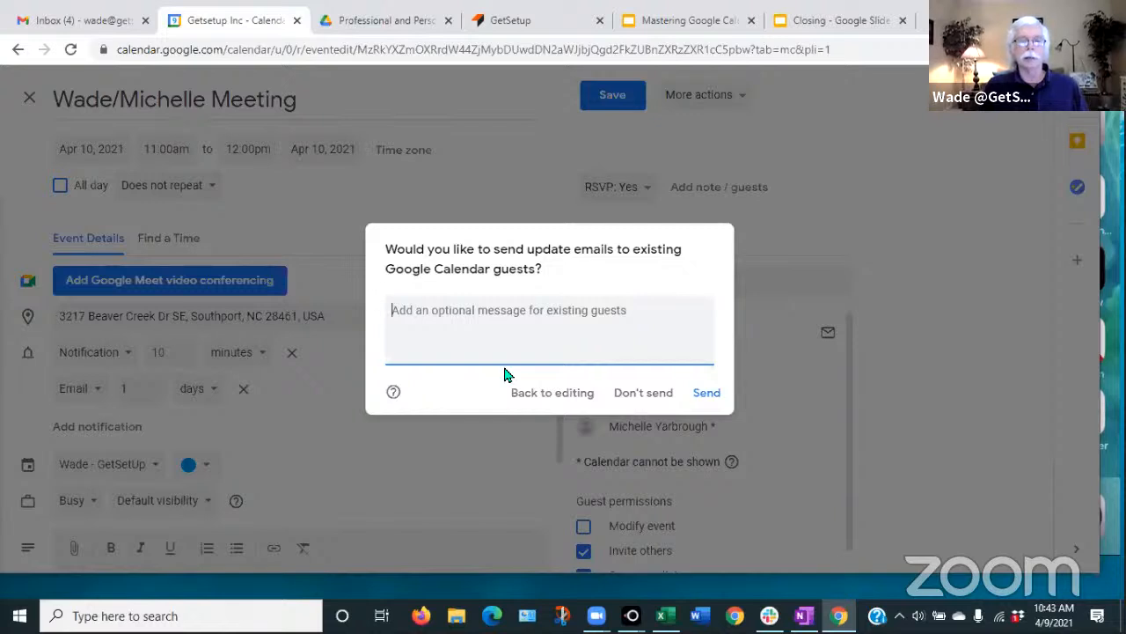
type("Ch")
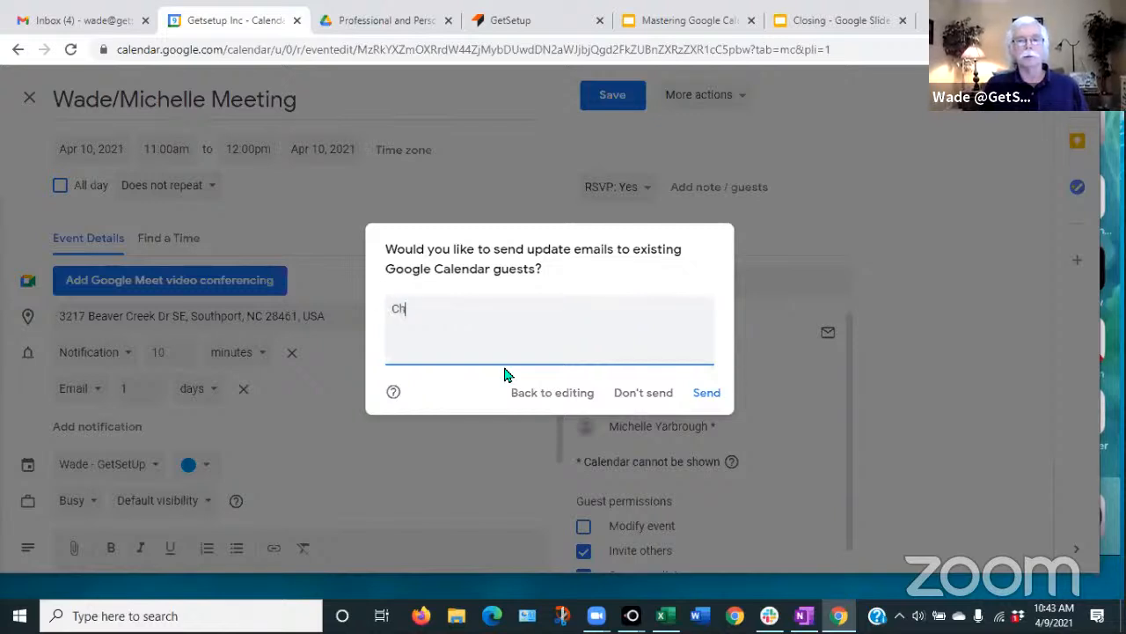
type("and")
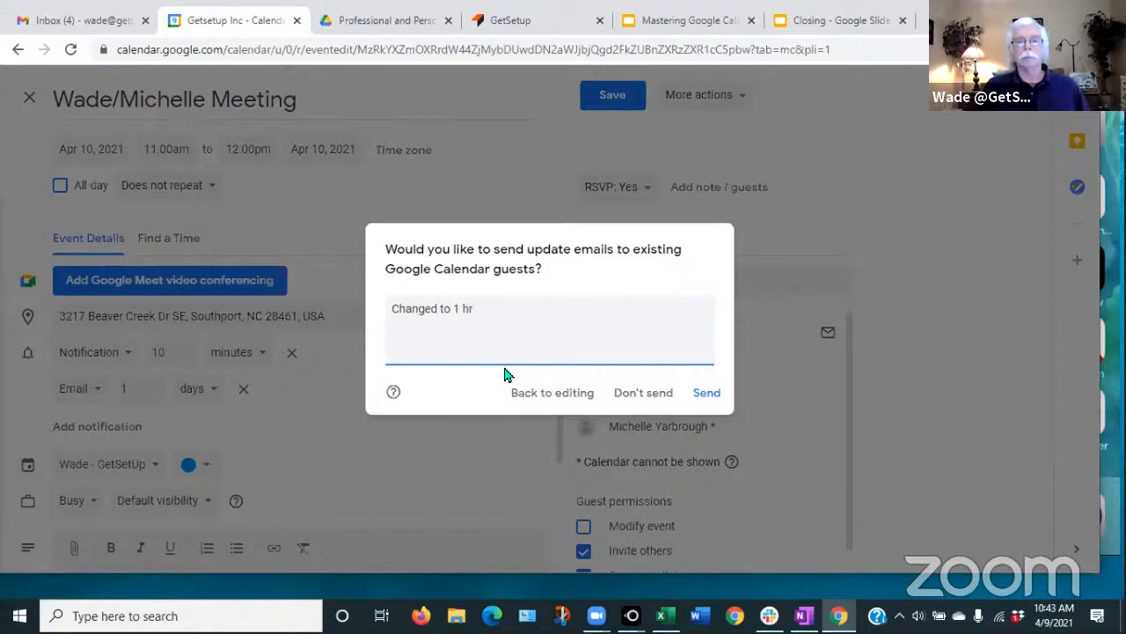
left_click(704, 396)
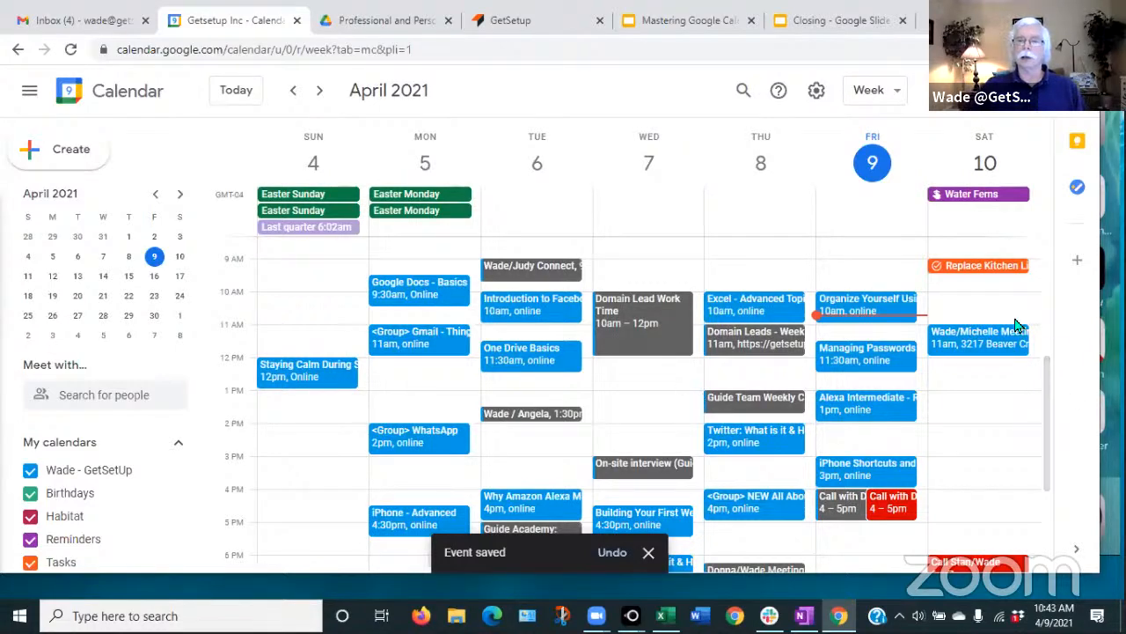
- Change the Apr 10 meeting's colour to Grape purple in the editor and save
left_click(975, 348)
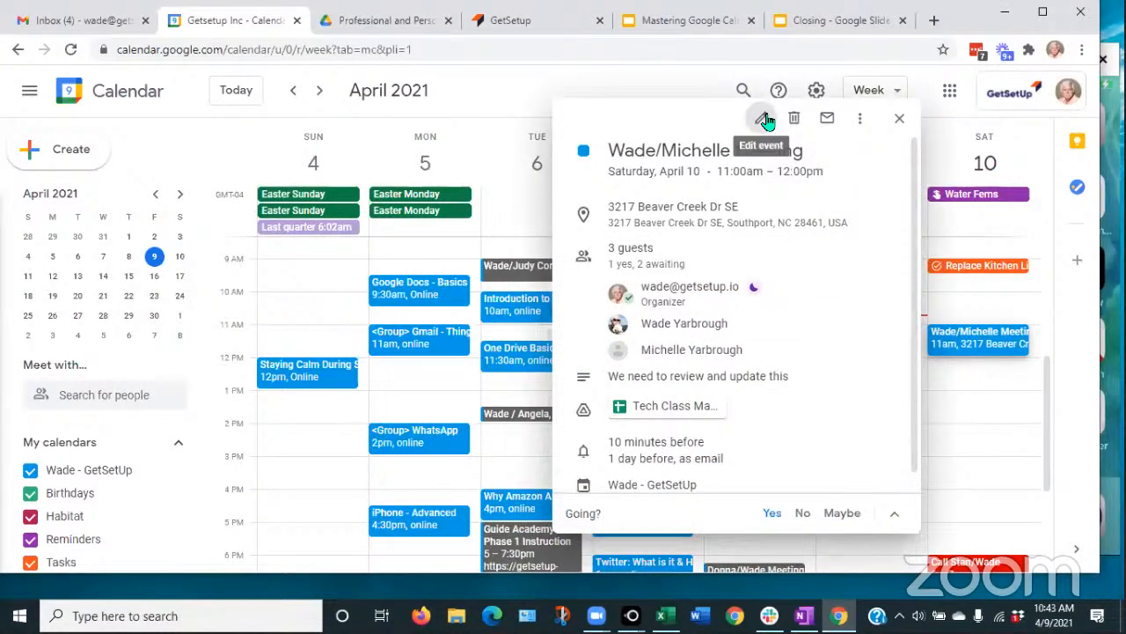
left_click(764, 120)
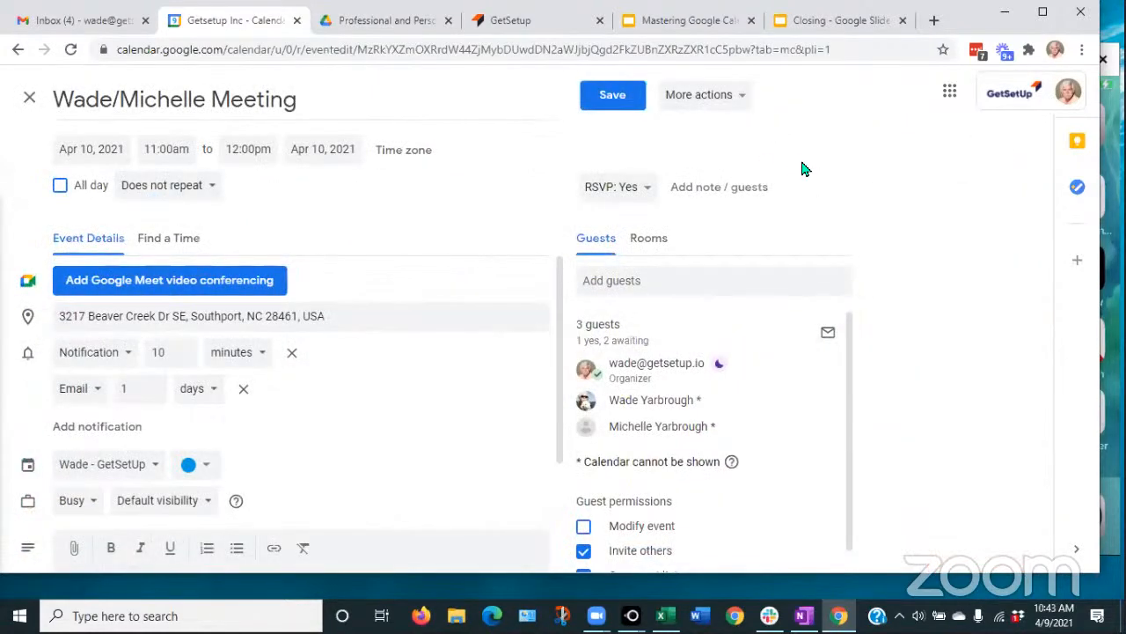
left_click(208, 469)
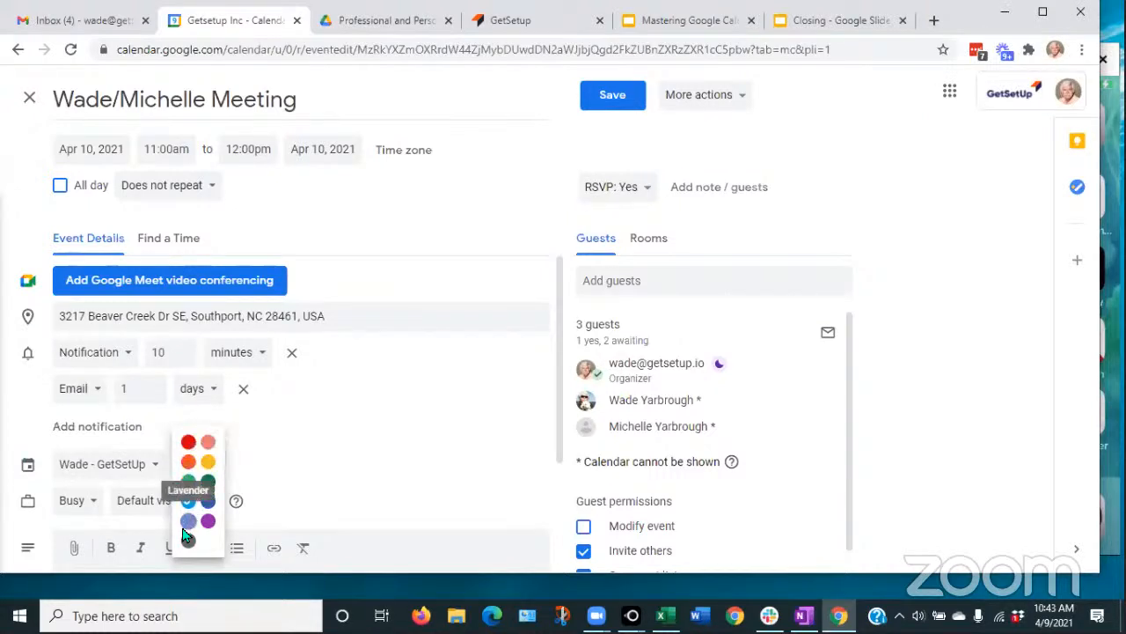
left_click(342, 435)
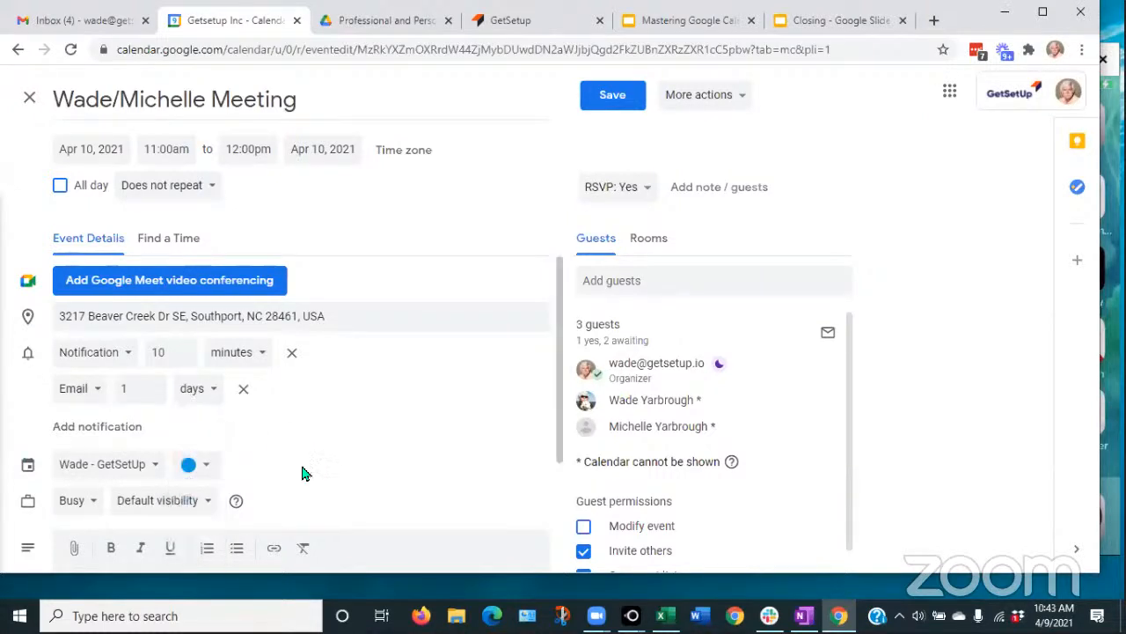
left_click(207, 467)
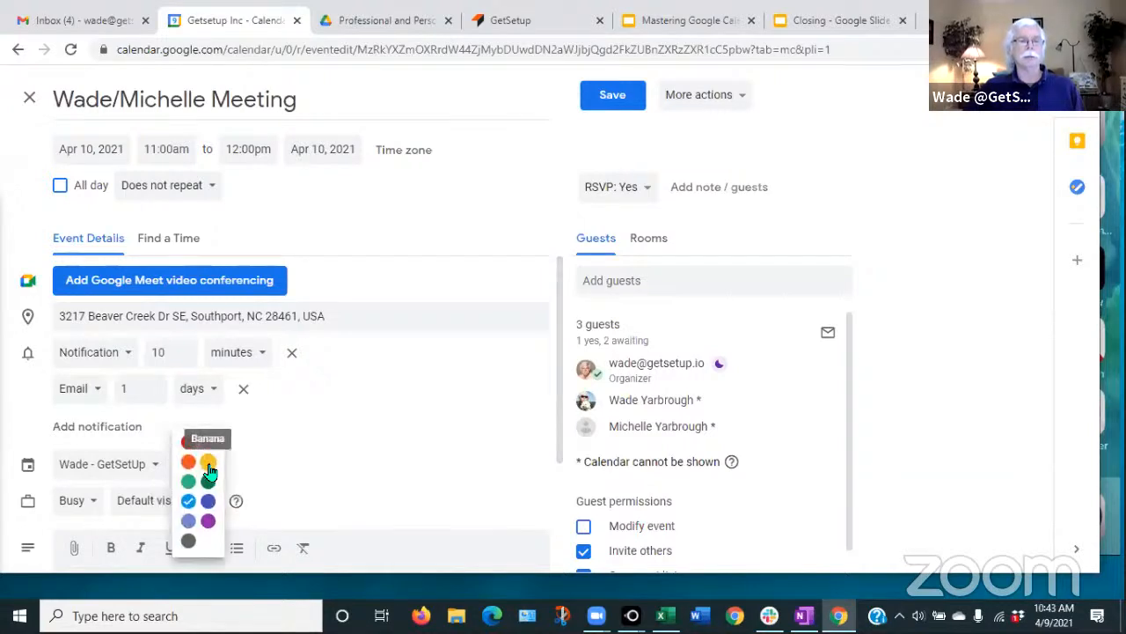
left_click(208, 520)
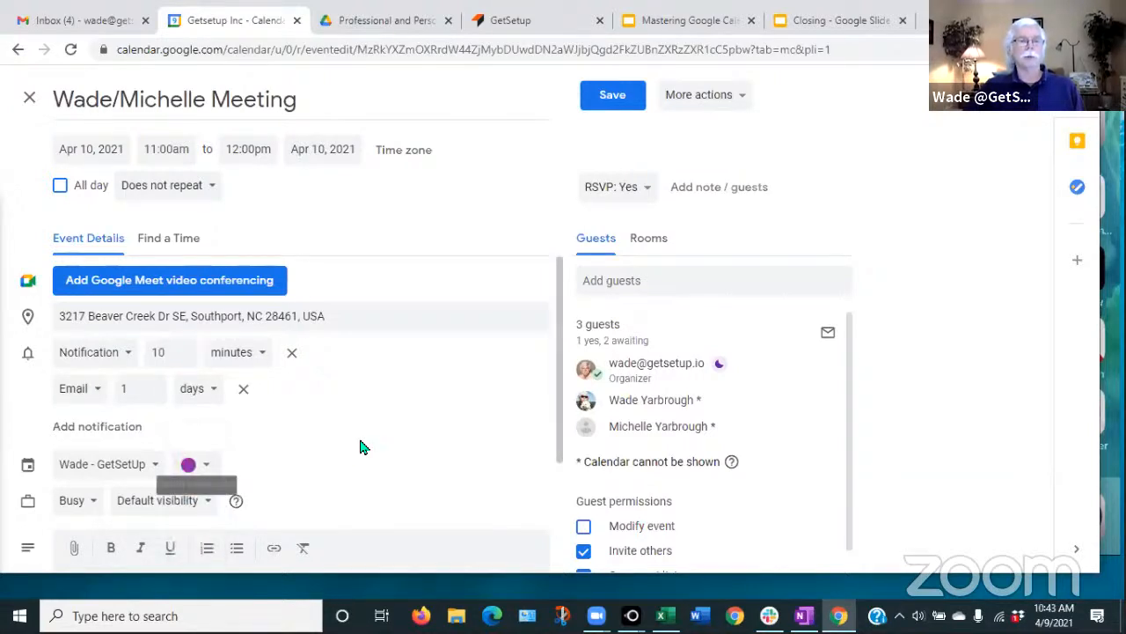
left_click(614, 96)
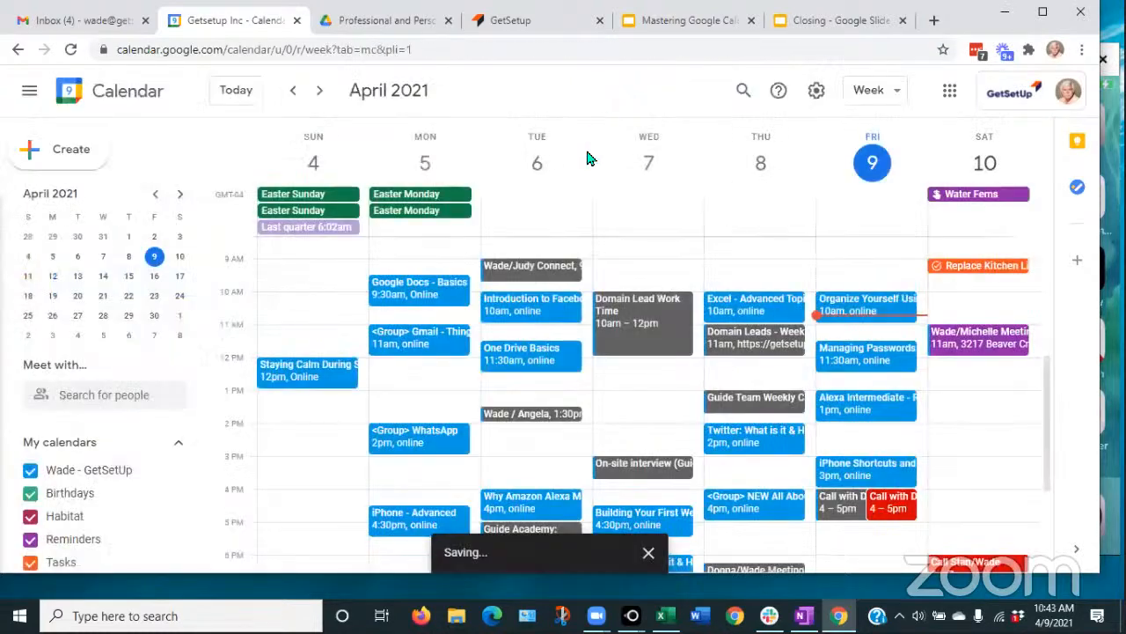
- Recolour the meeting Peacock blue from its right-click menu
right_click(966, 350)
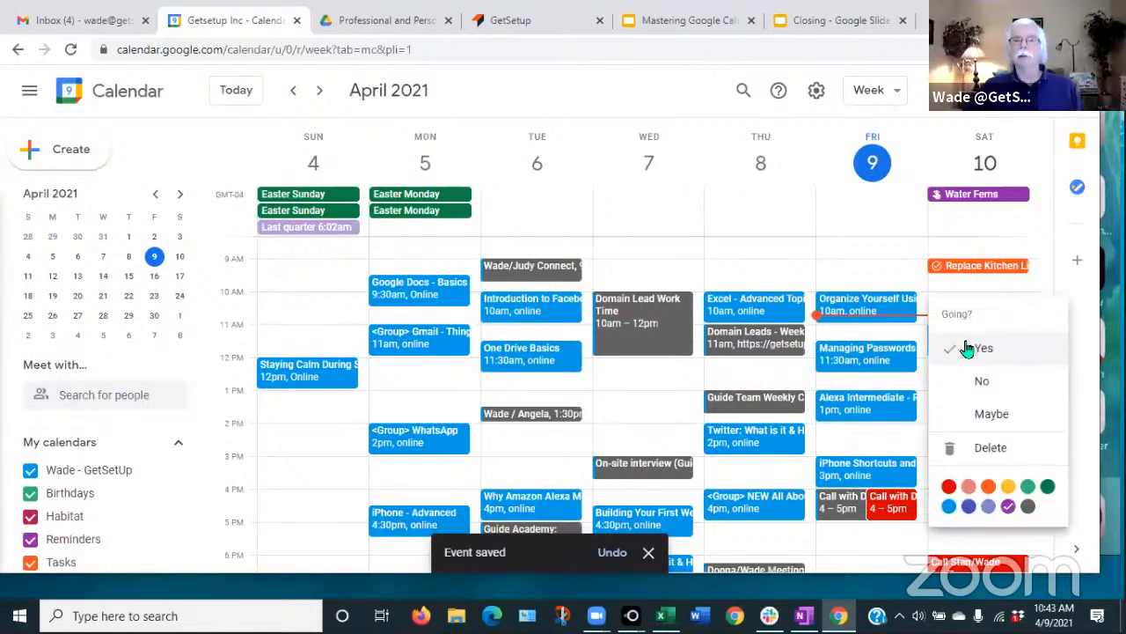
left_click(949, 506)
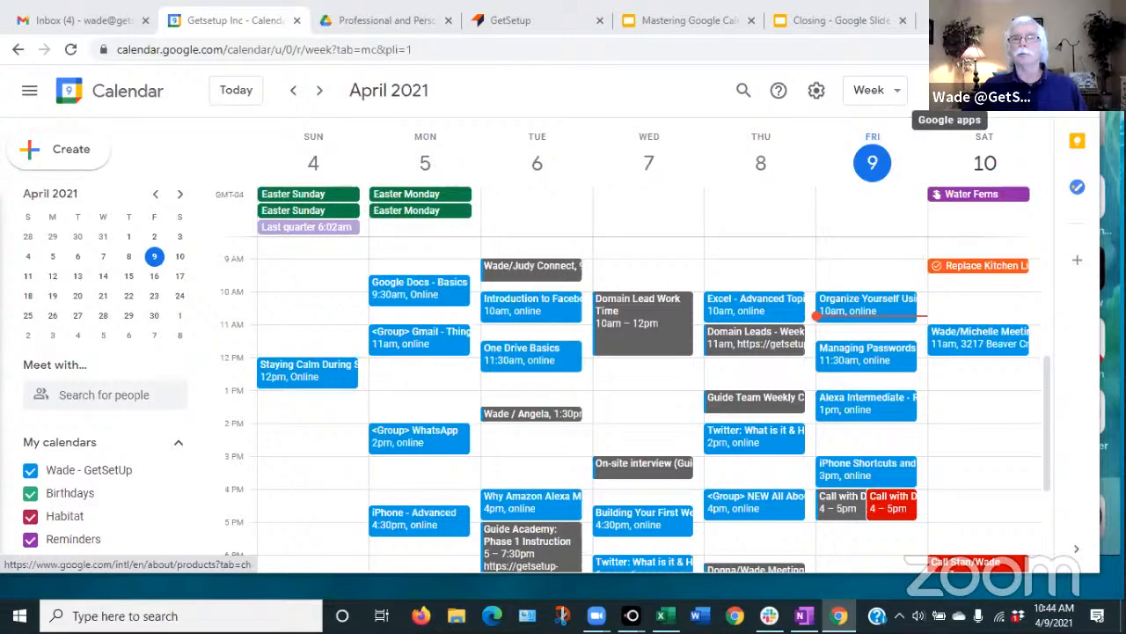
- Open Google Contacts, check a contact's birthday field without saving, and return to Calendar
left_click(951, 90)
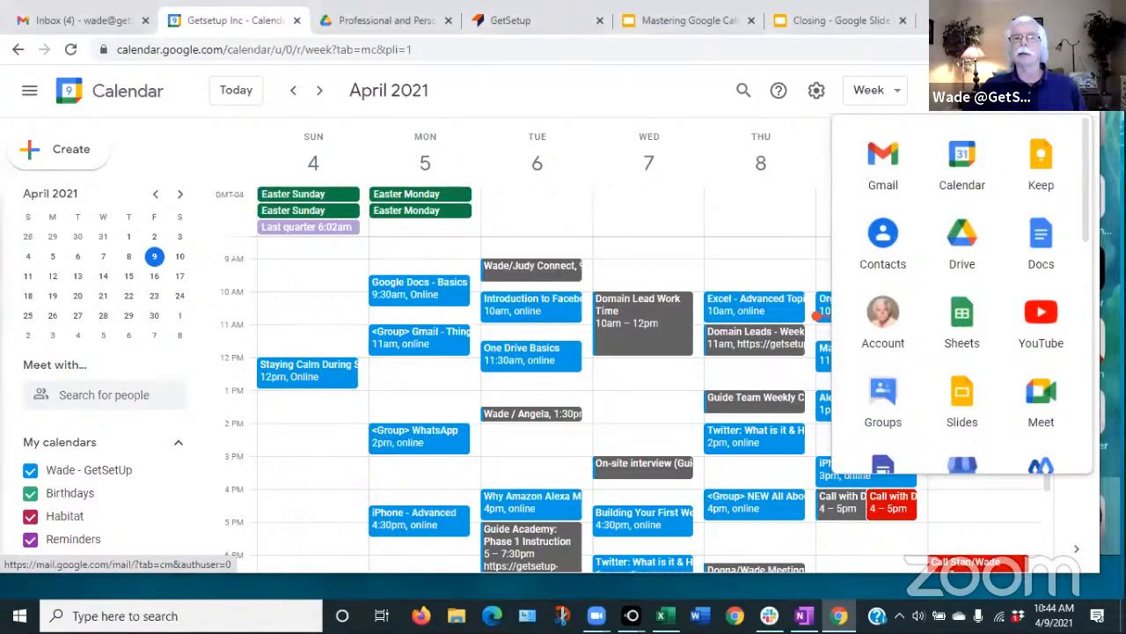
left_click(883, 236)
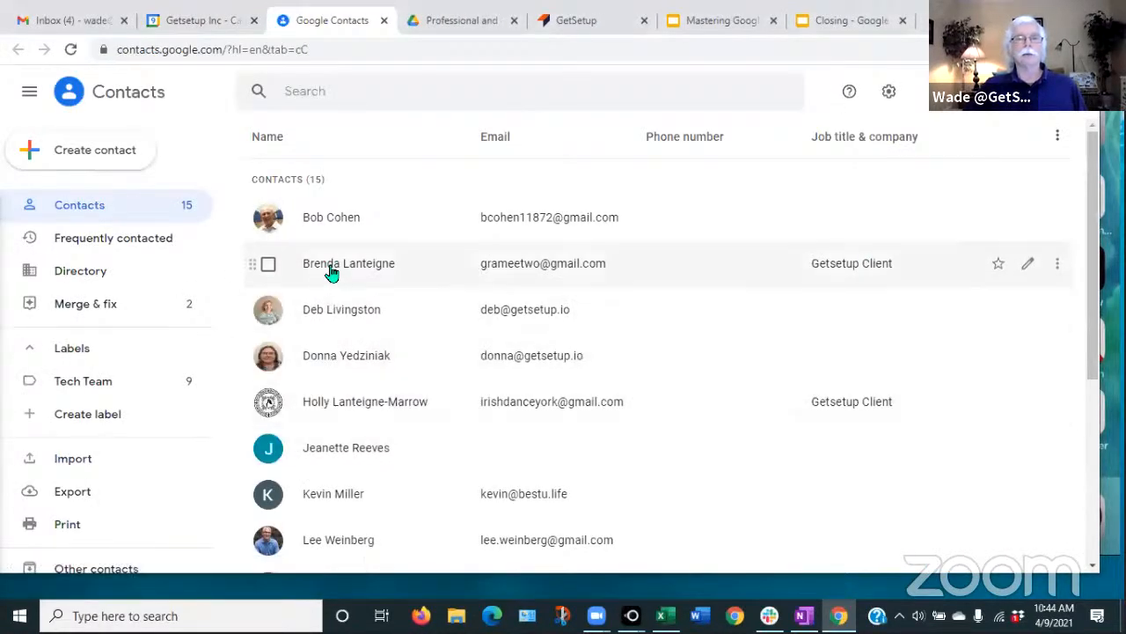
left_click(352, 456)
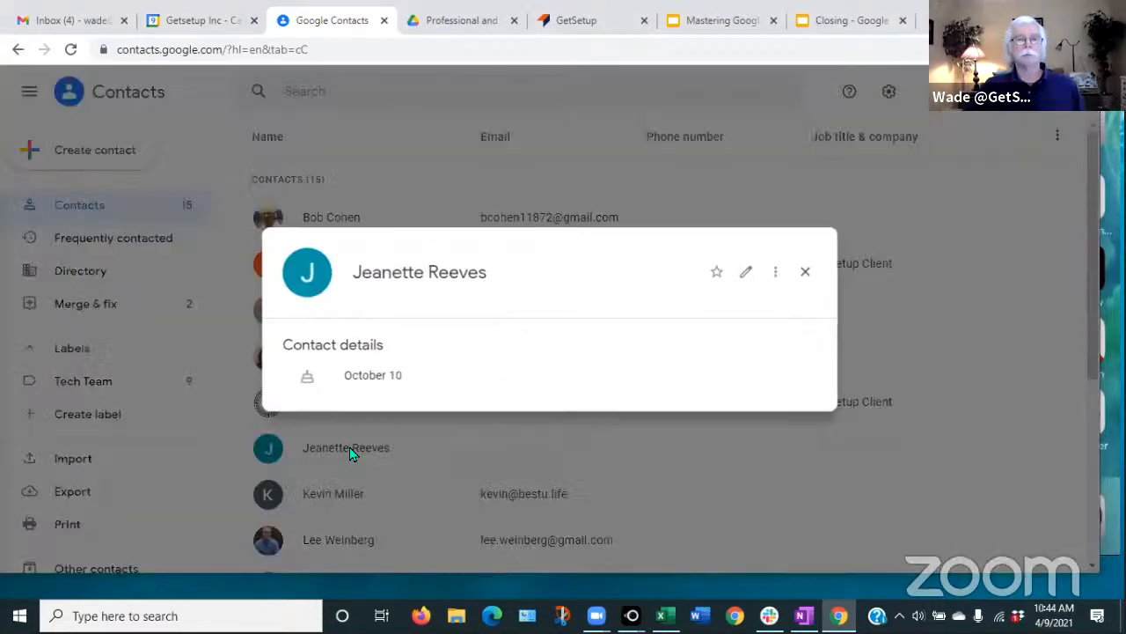
left_click(746, 272)
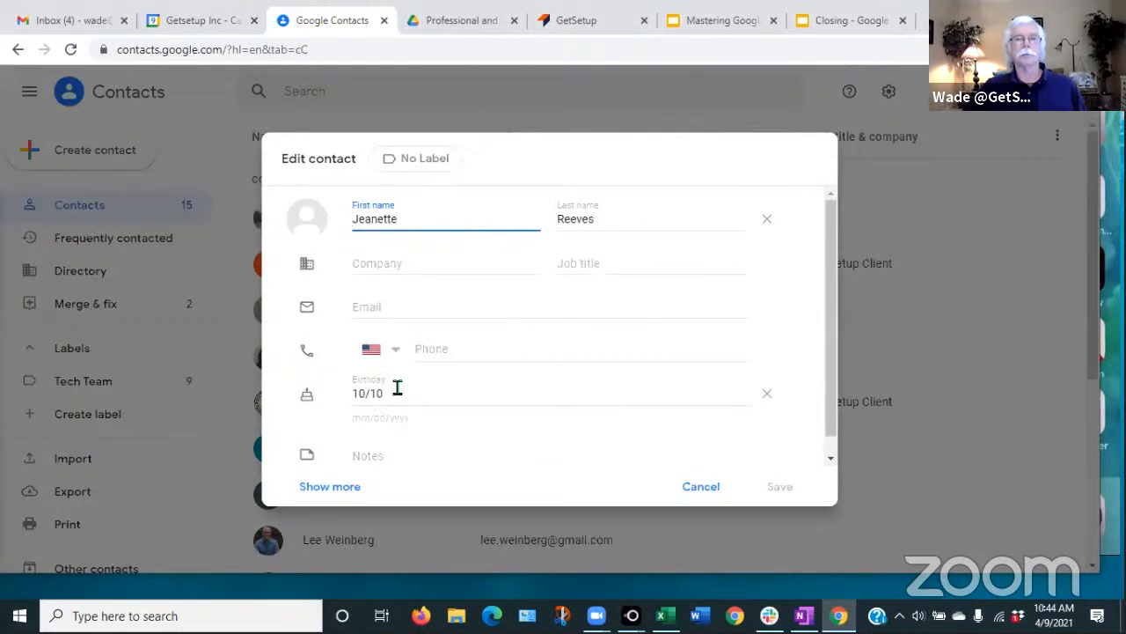
left_click(393, 394)
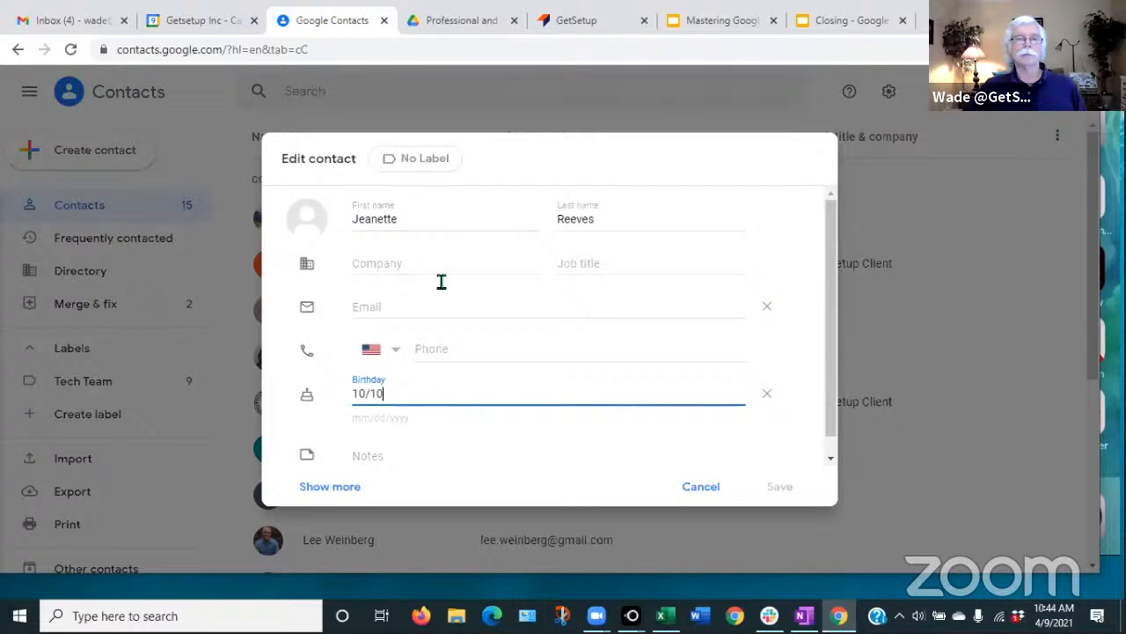
left_click(915, 214)
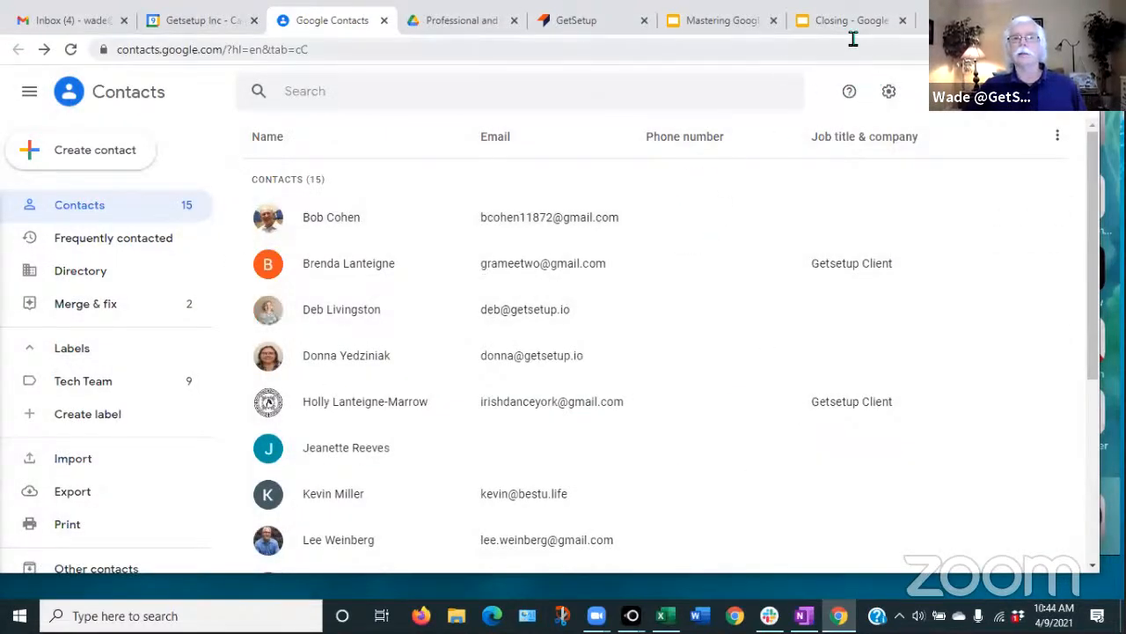
left_click(201, 20)
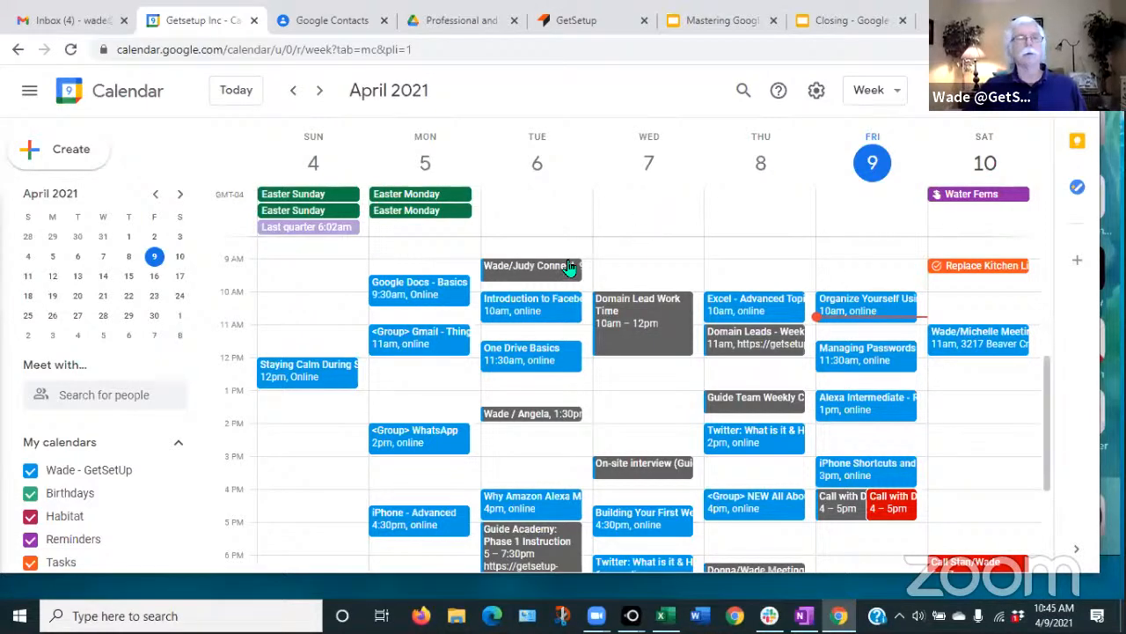
- Create a calendar event from the 'Outlook and Calendar' email in Gmail
left_click(39, 20)
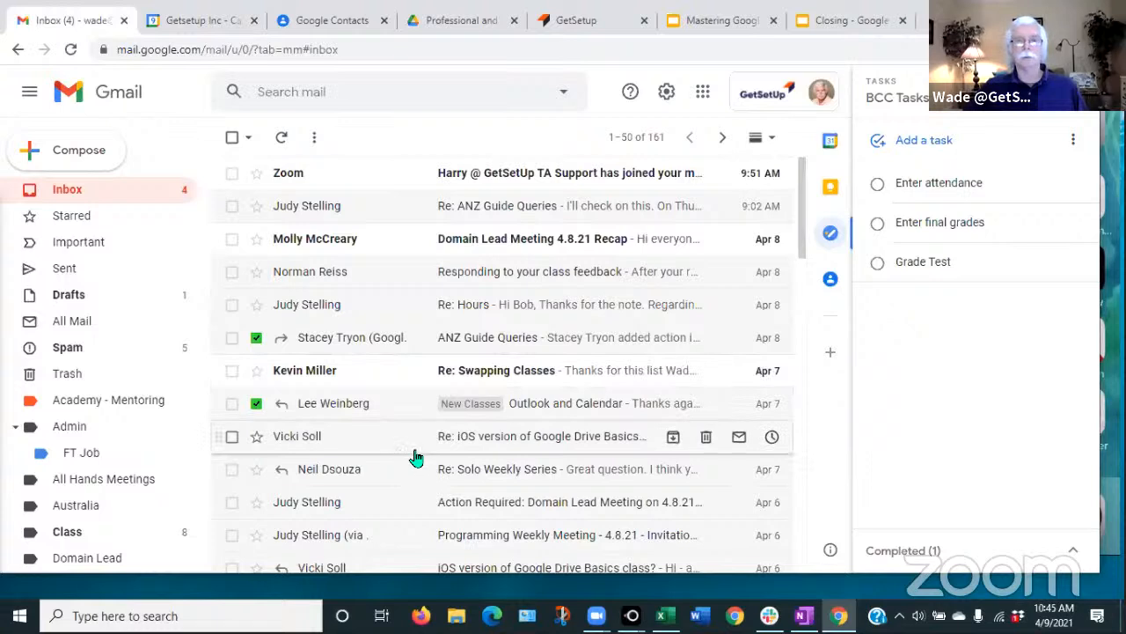
left_click(580, 410)
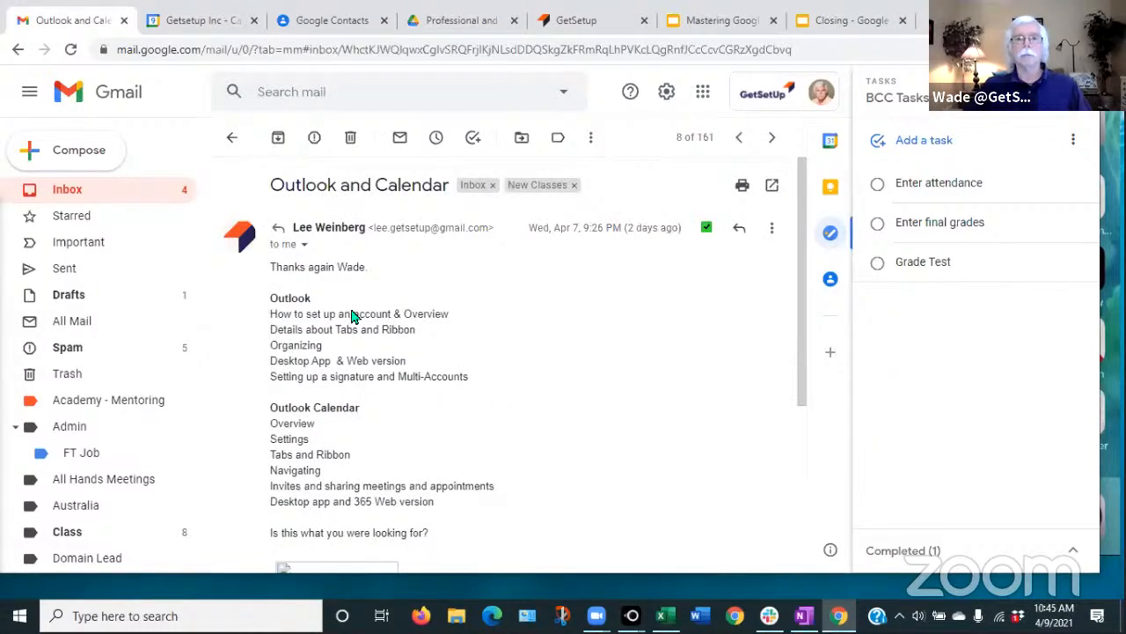
left_click(591, 138)
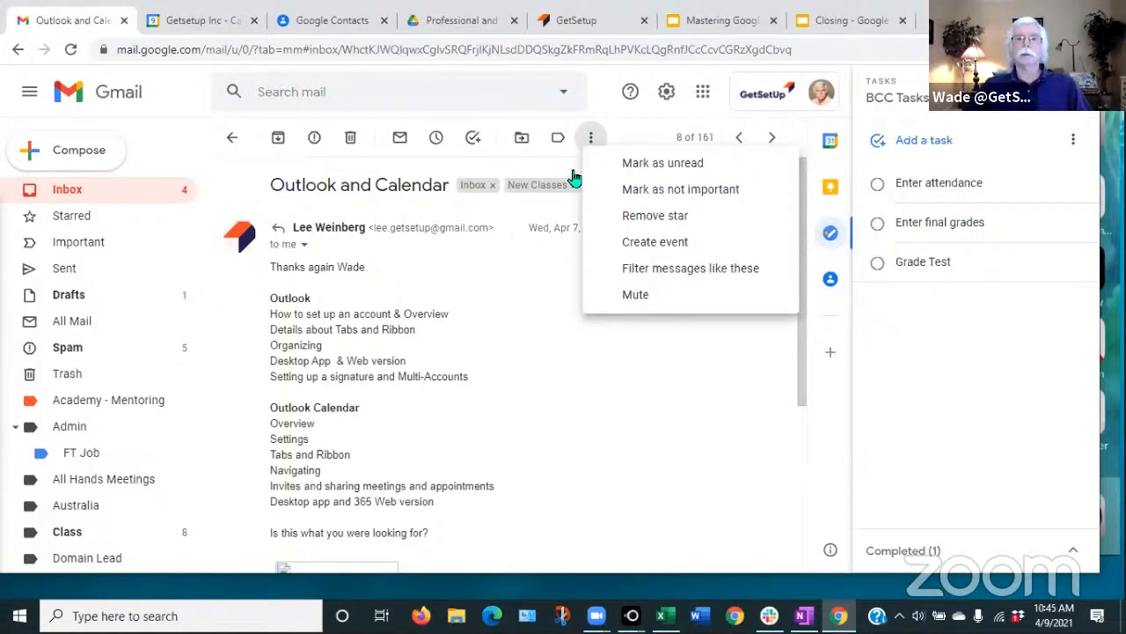
left_click(659, 252)
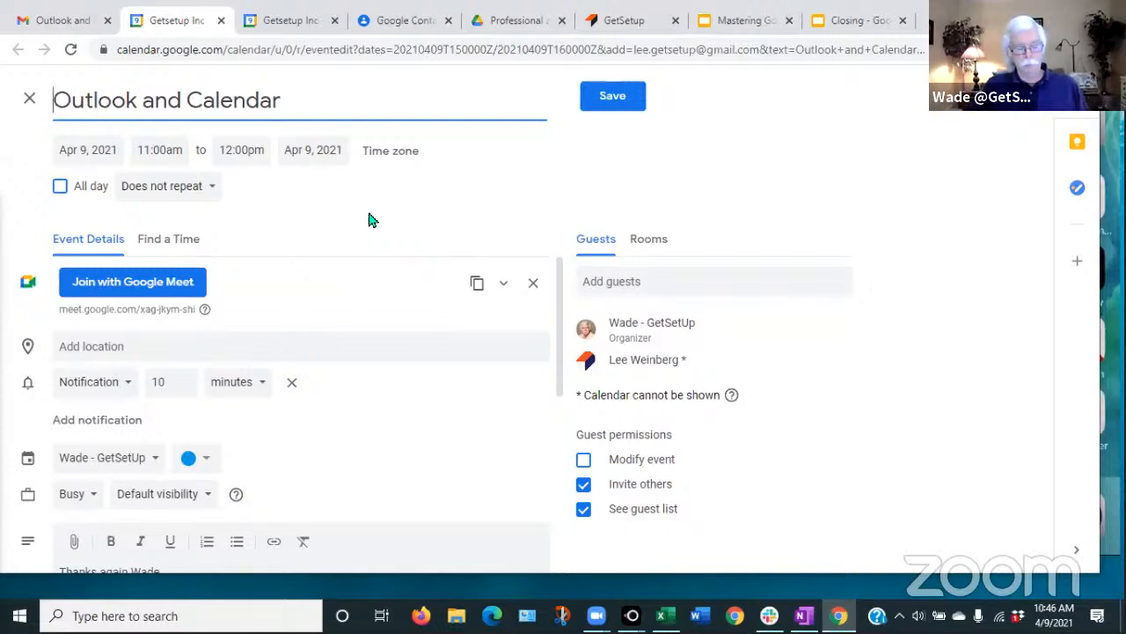
- Edit the event text and move the Outlook and Calendar meeting to Saturday, April 10
type("Meetin")
type("g")
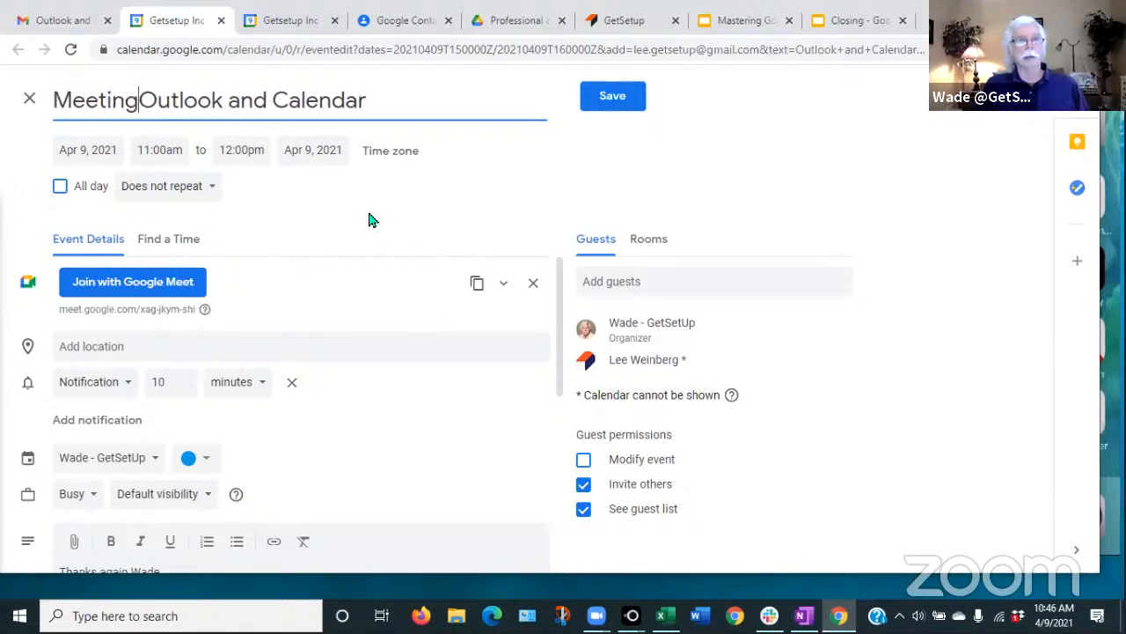
type(":")
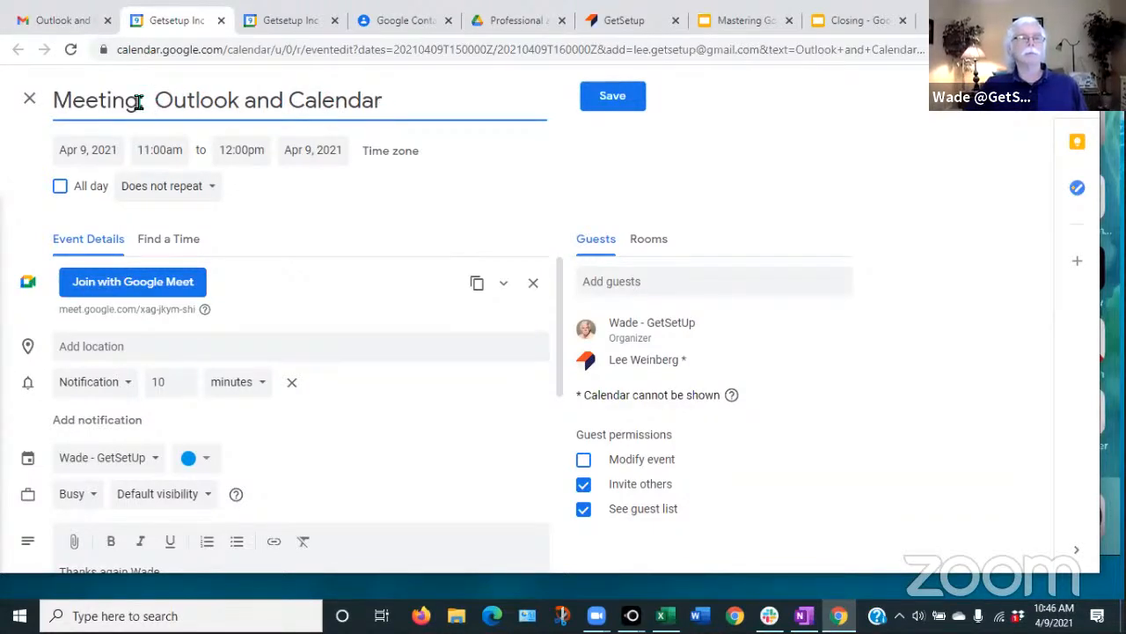
scroll(262, 264, "down", 1)
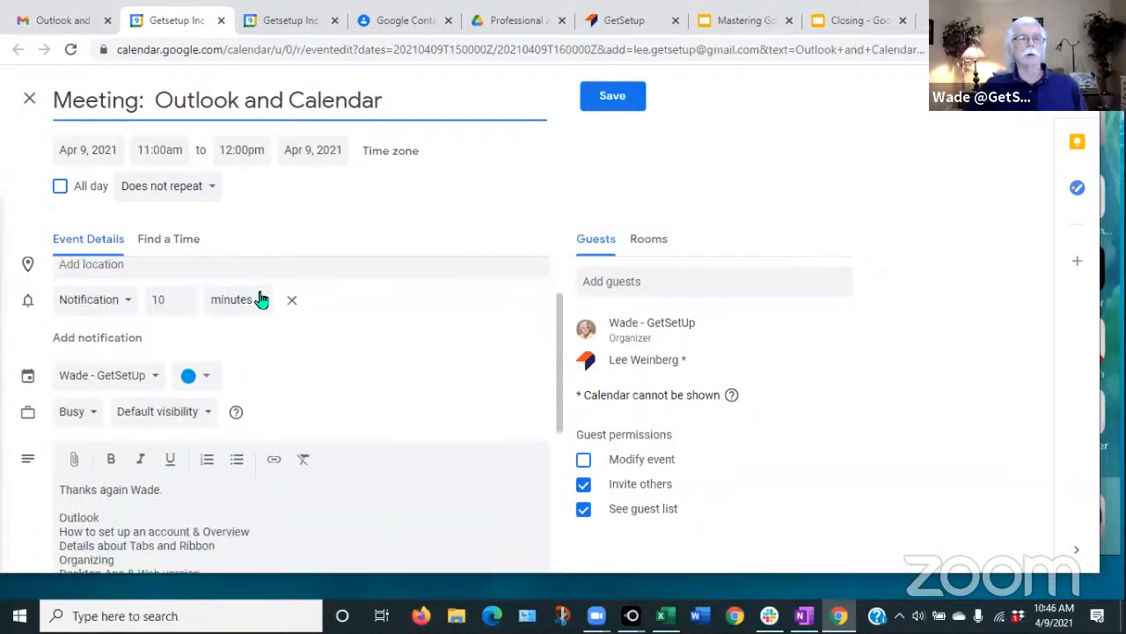
scroll(333, 335, "down", 1)
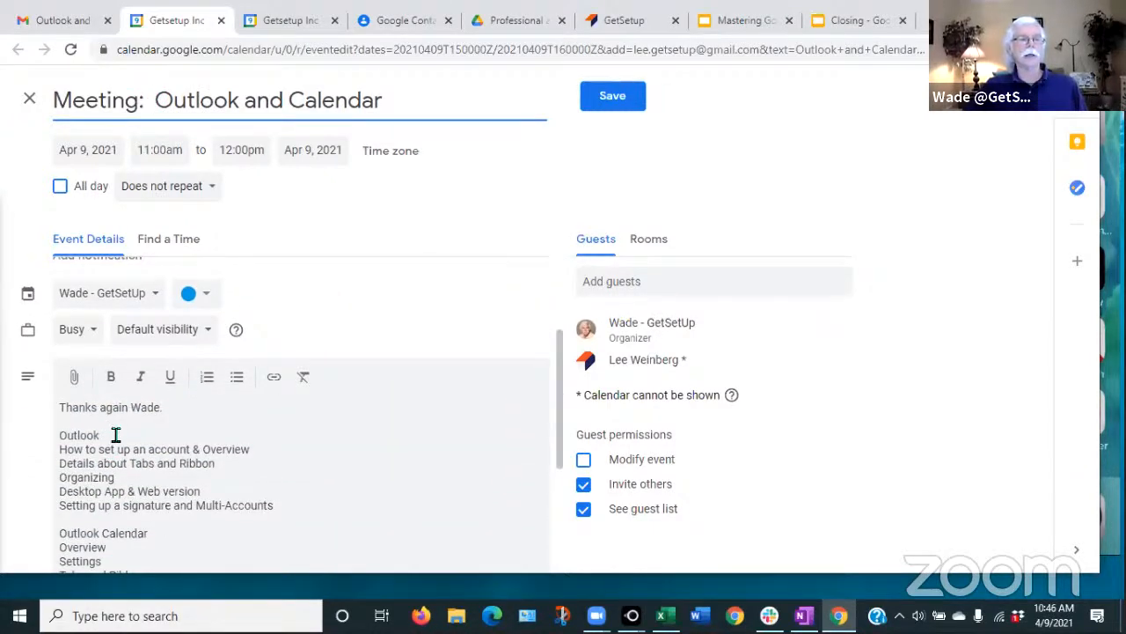
scroll(116, 433, "down", 2)
scroll(117, 432, "up", 1)
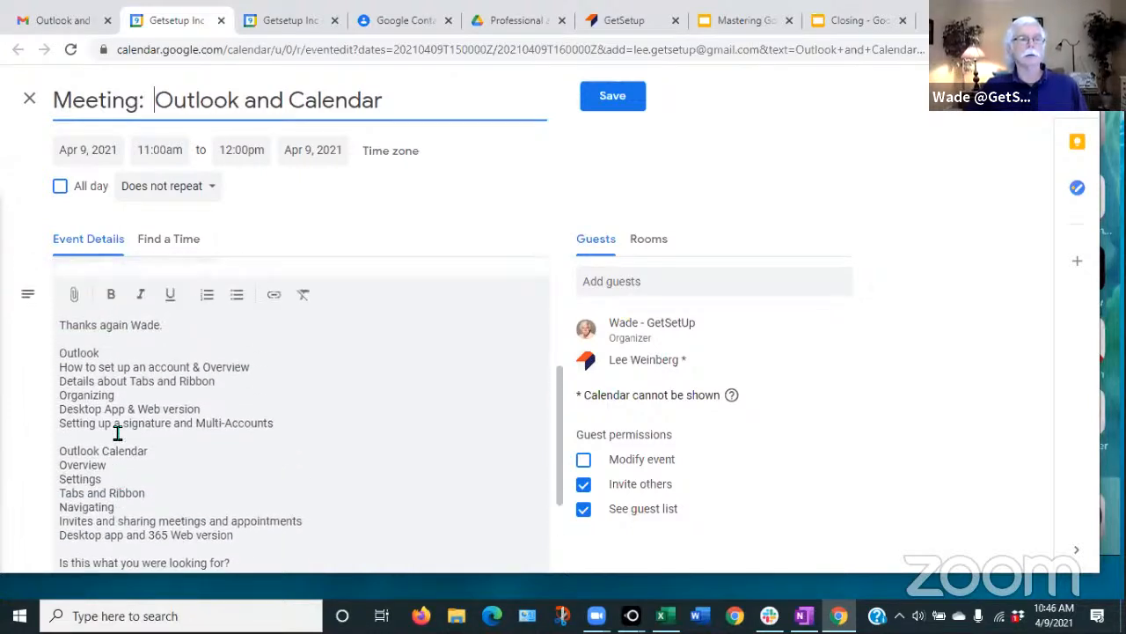
scroll(116, 432, "down", 2)
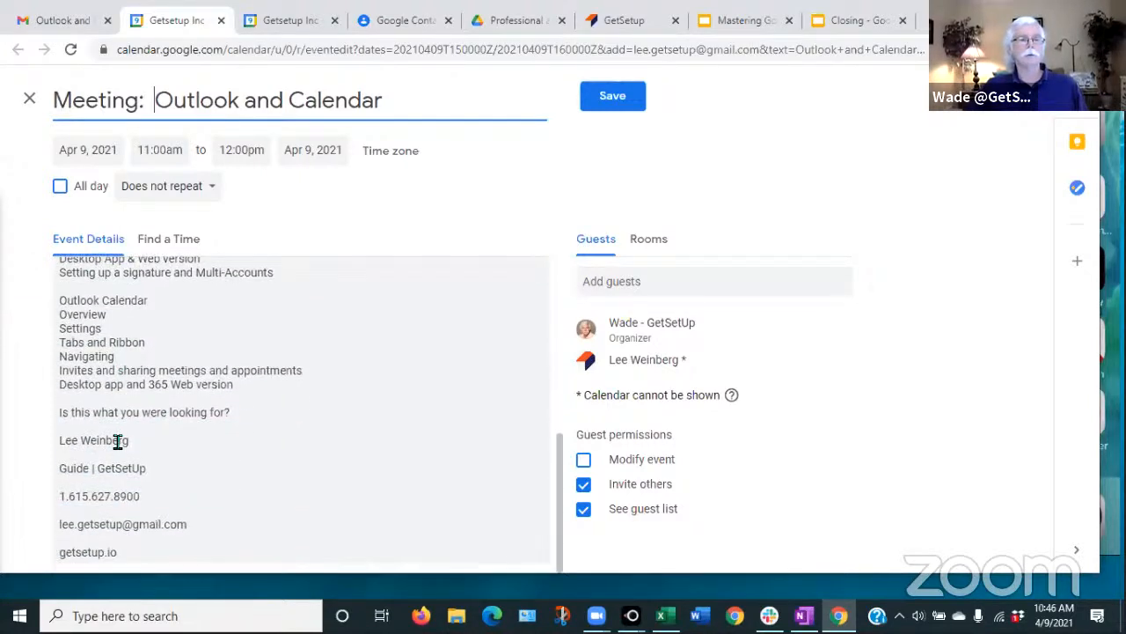
scroll(123, 493, "up", 4)
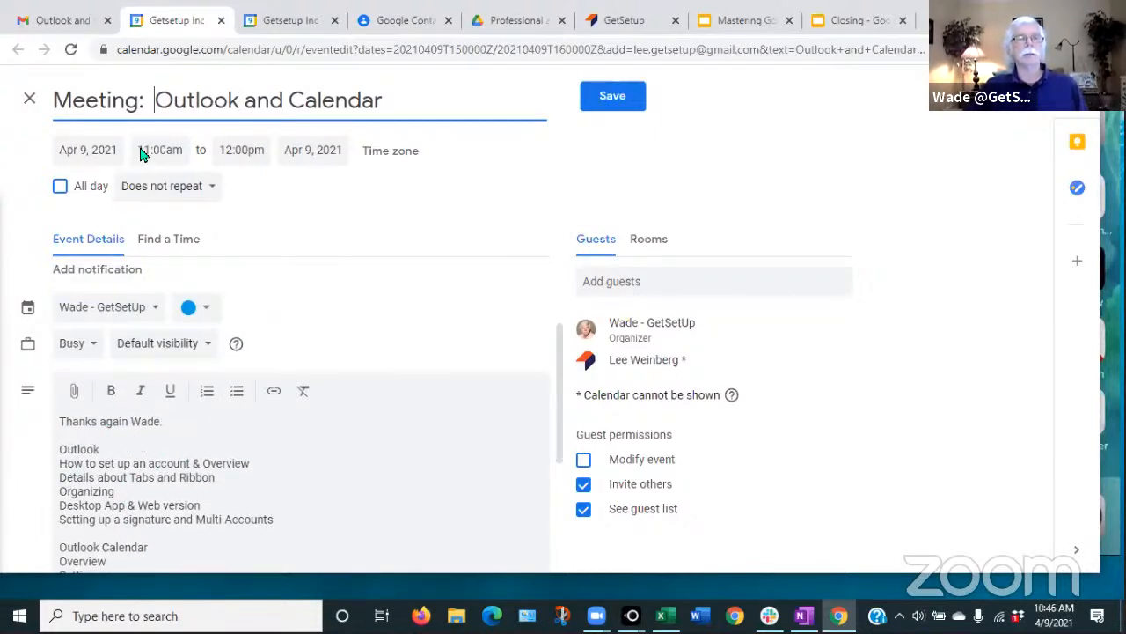
left_click(75, 152)
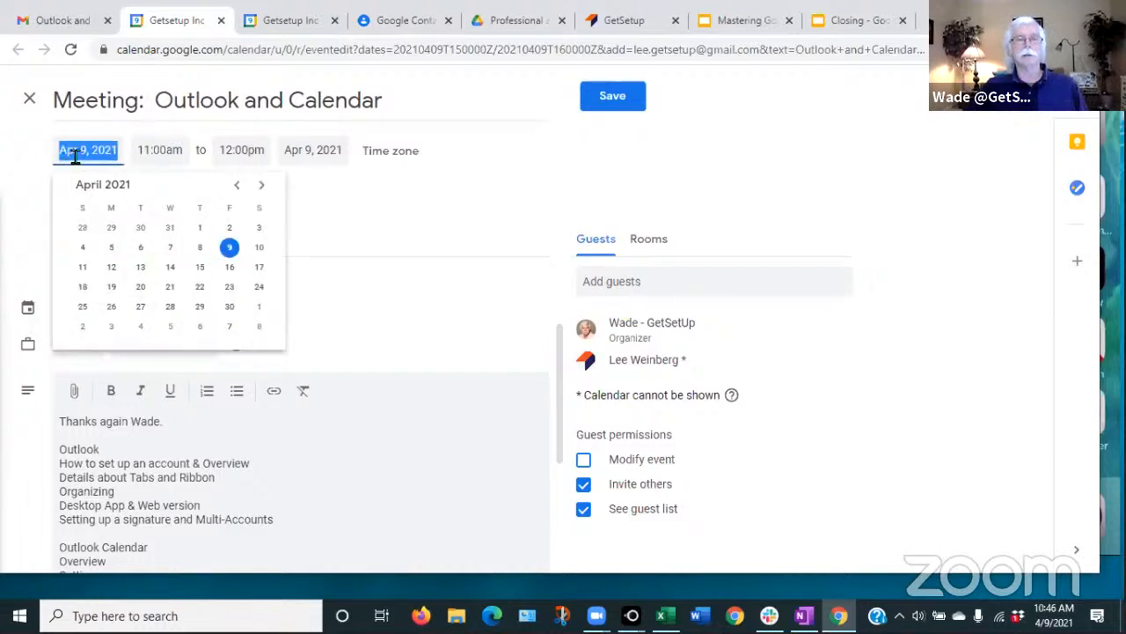
left_click(254, 249)
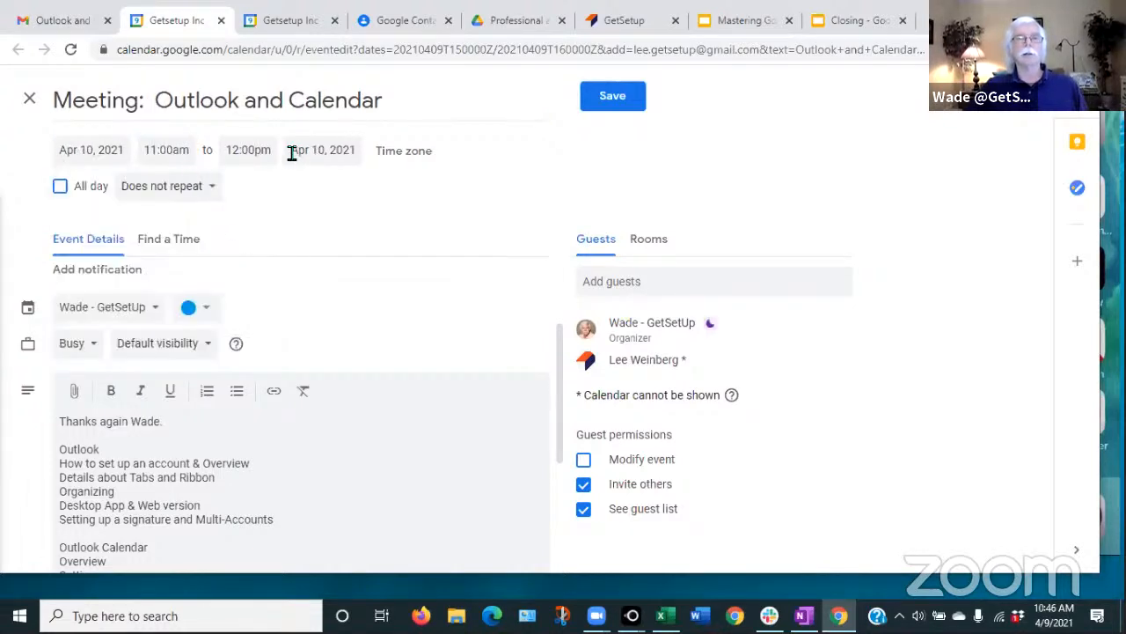
- Save the meeting without sending invites, invite the external guest, and close the extra tab
left_click(610, 98)
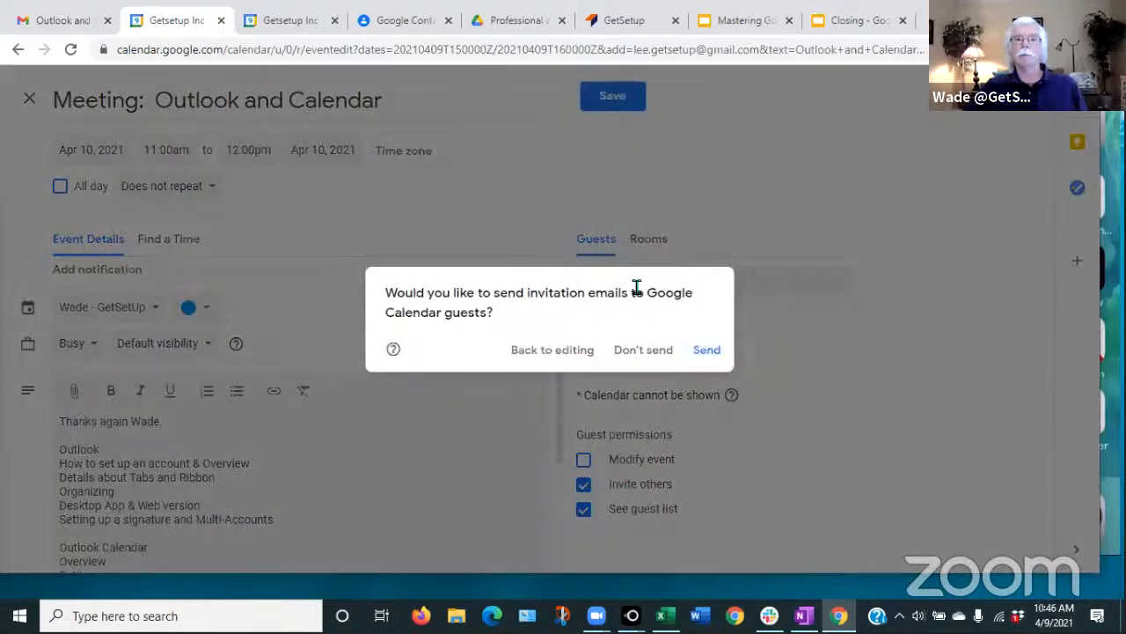
left_click(624, 350)
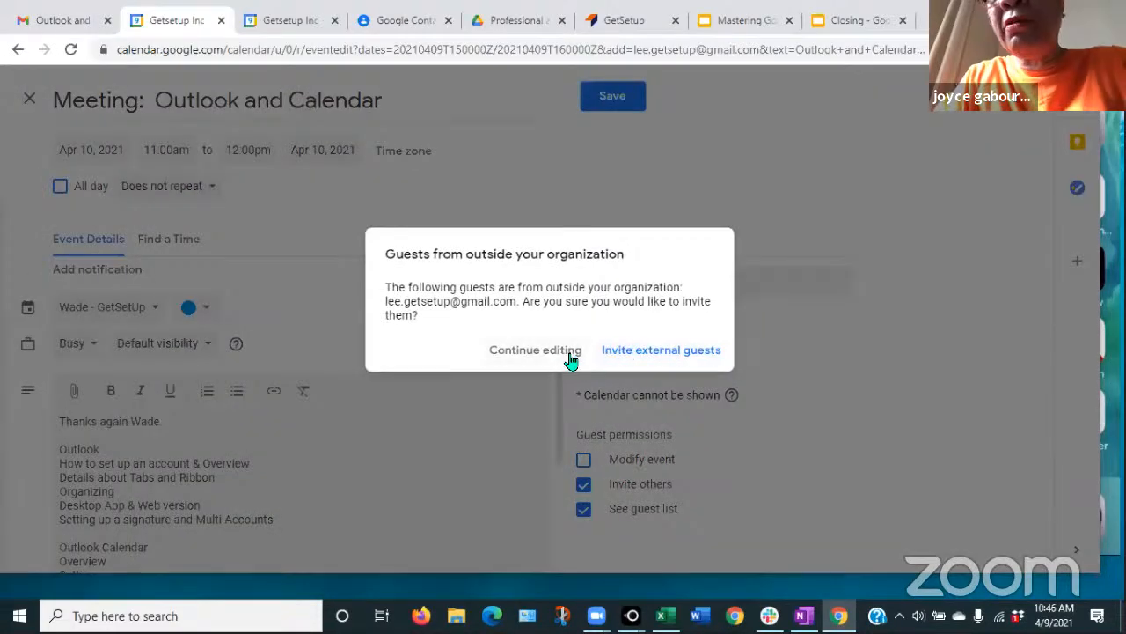
left_click(638, 350)
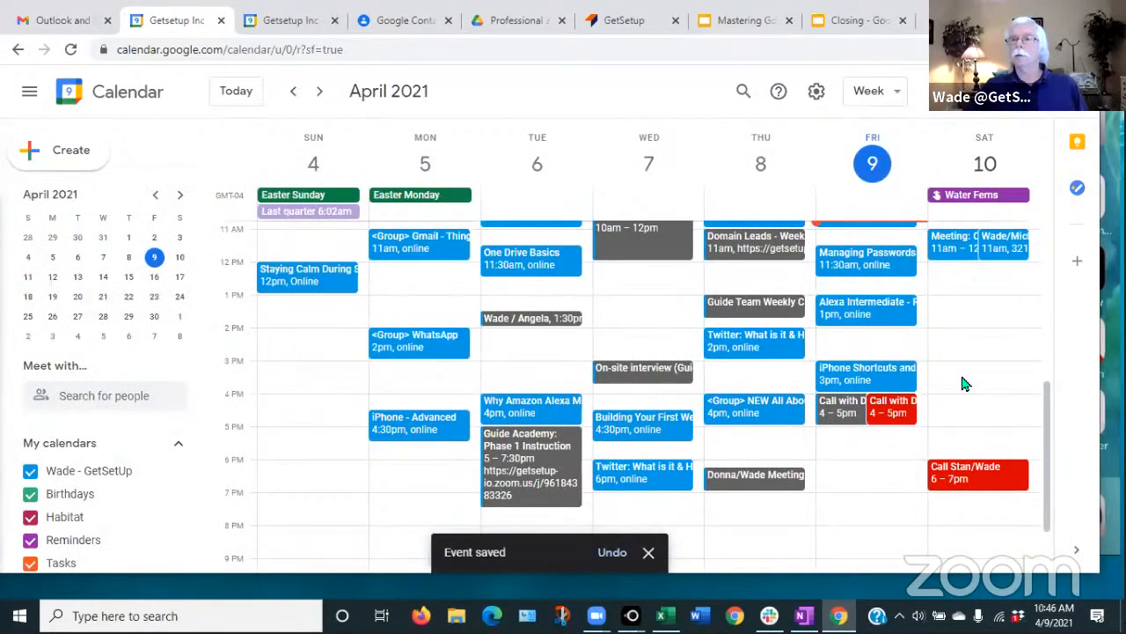
scroll(964, 384, "up", 1)
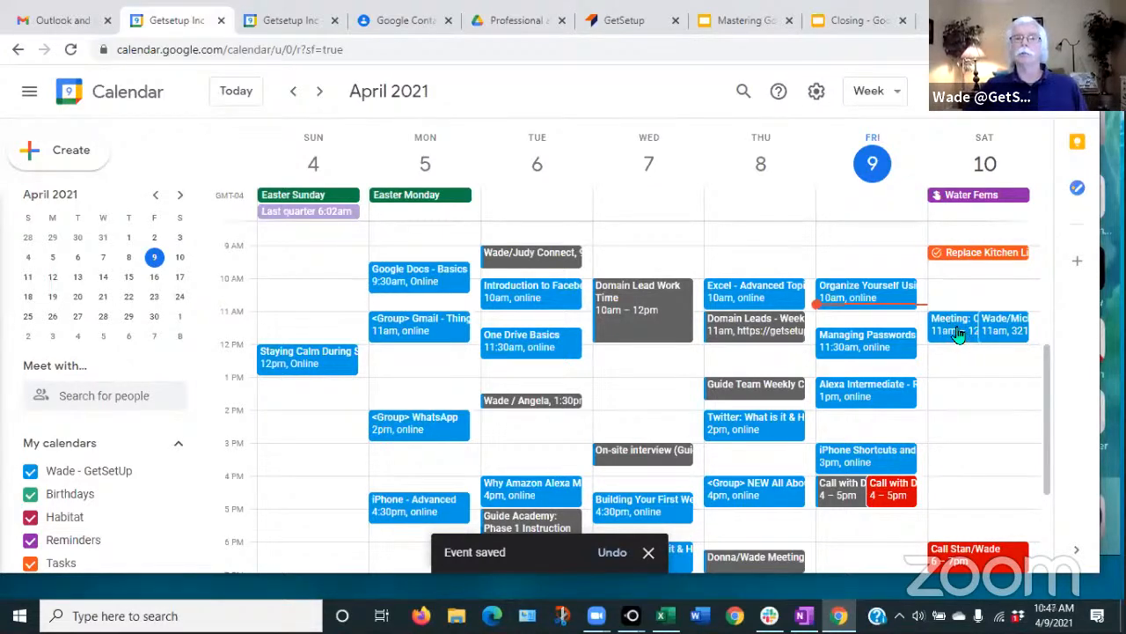
left_click(221, 21)
left_click(80, 21)
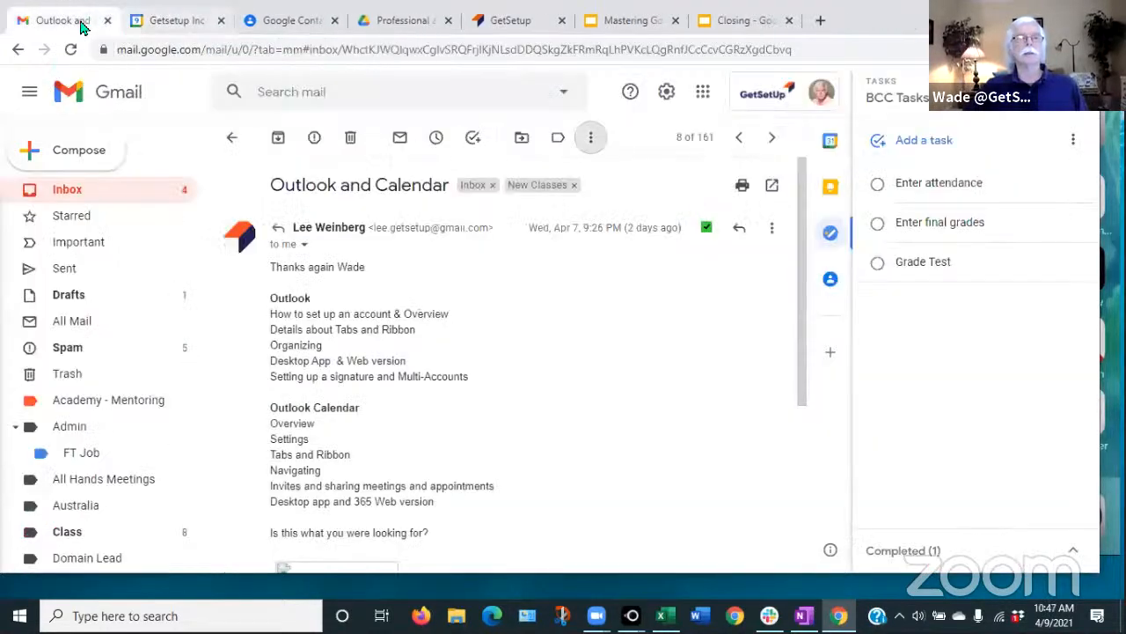
- Reopen the 'Outlook and Calendar' email from the inbox, then return to the April calendar week
left_click(68, 192)
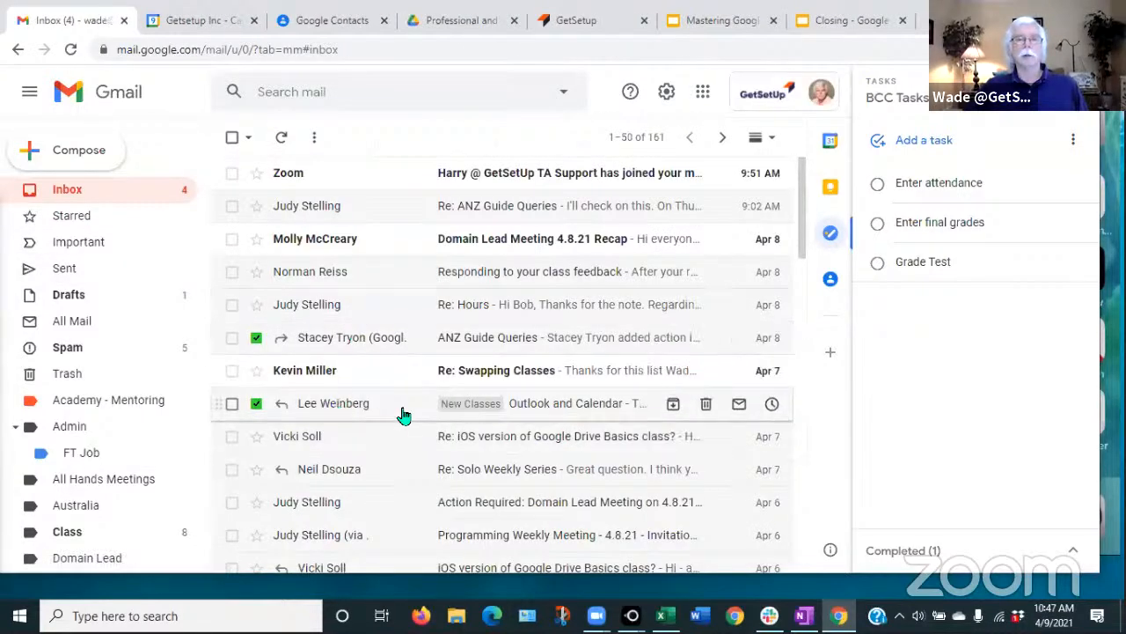
left_click(545, 405)
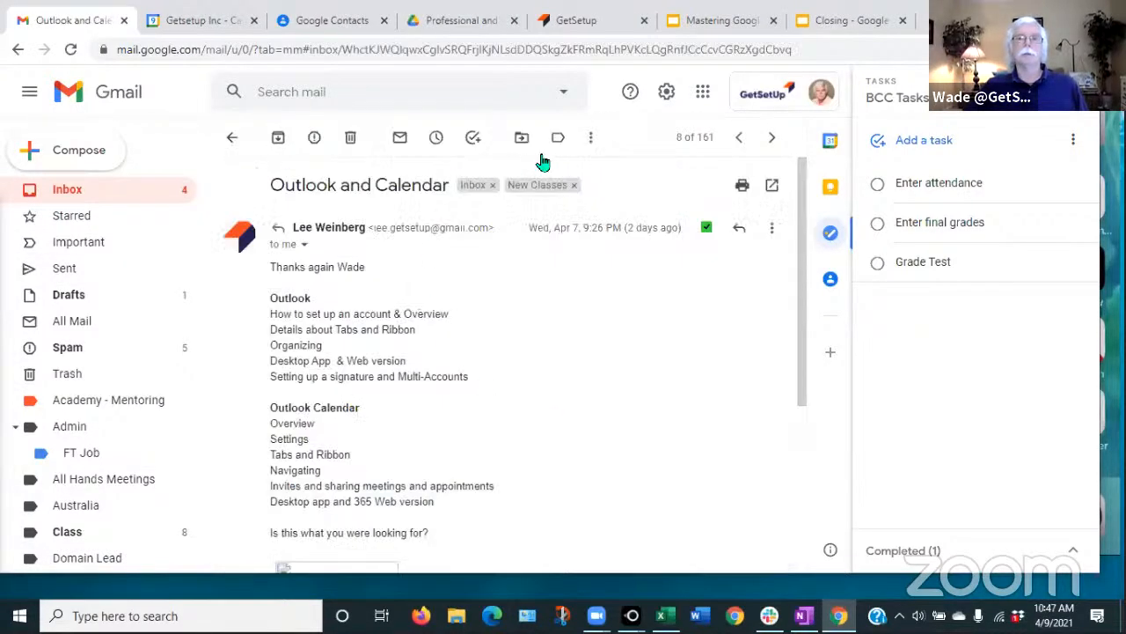
left_click(592, 139)
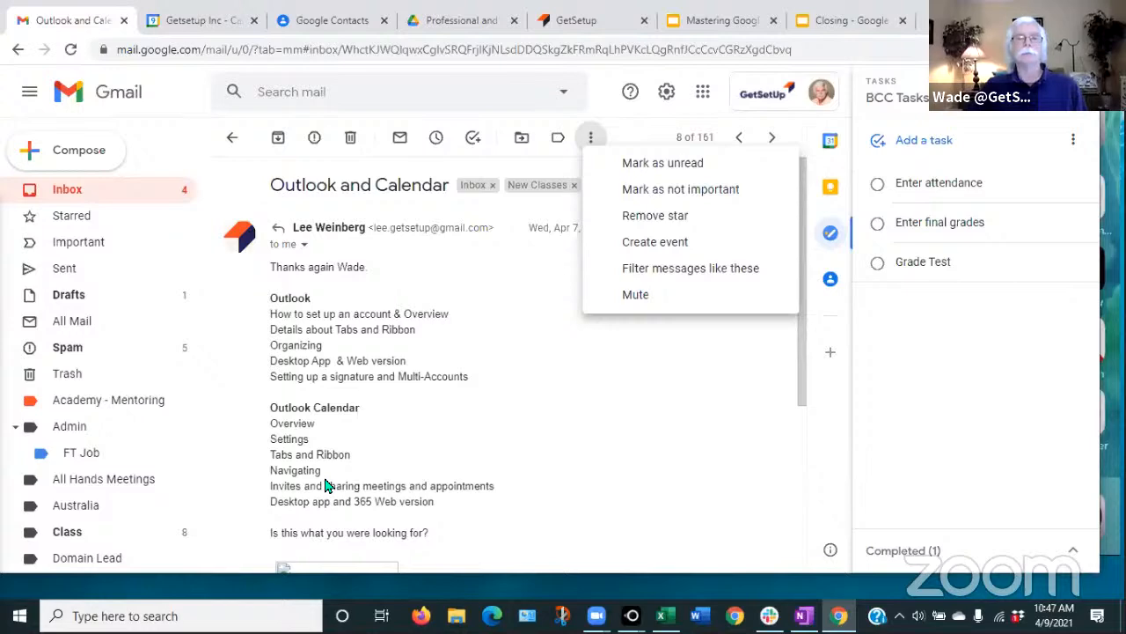
left_click(222, 33)
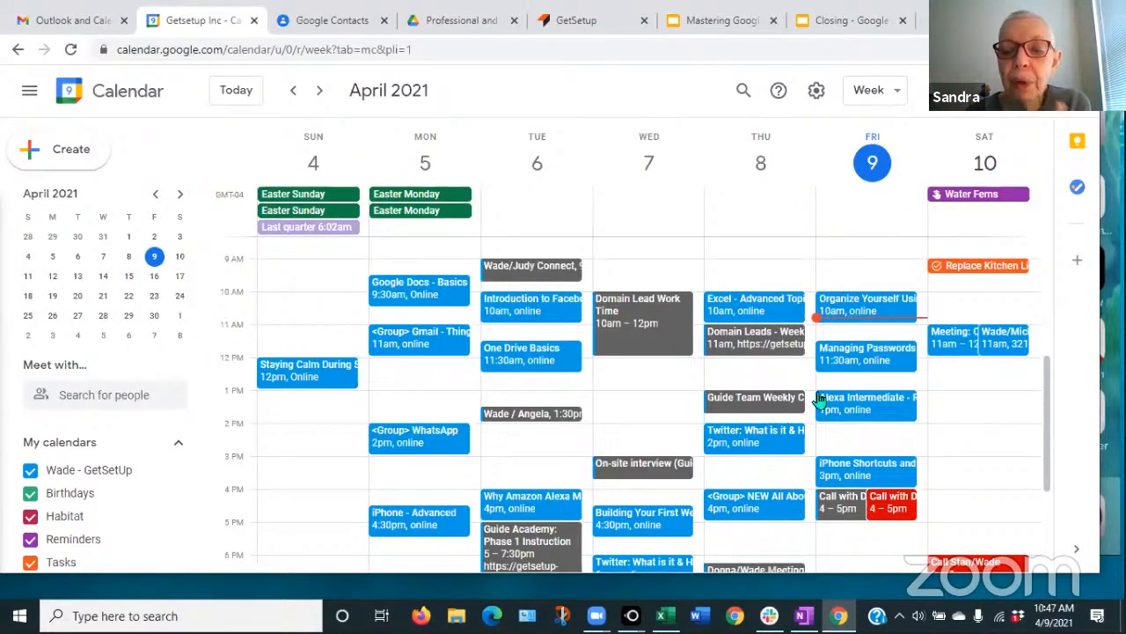
- Delete the Outlook Calendar list and signature from the Saturday meeting's description and save without notifying guests
left_click(956, 353)
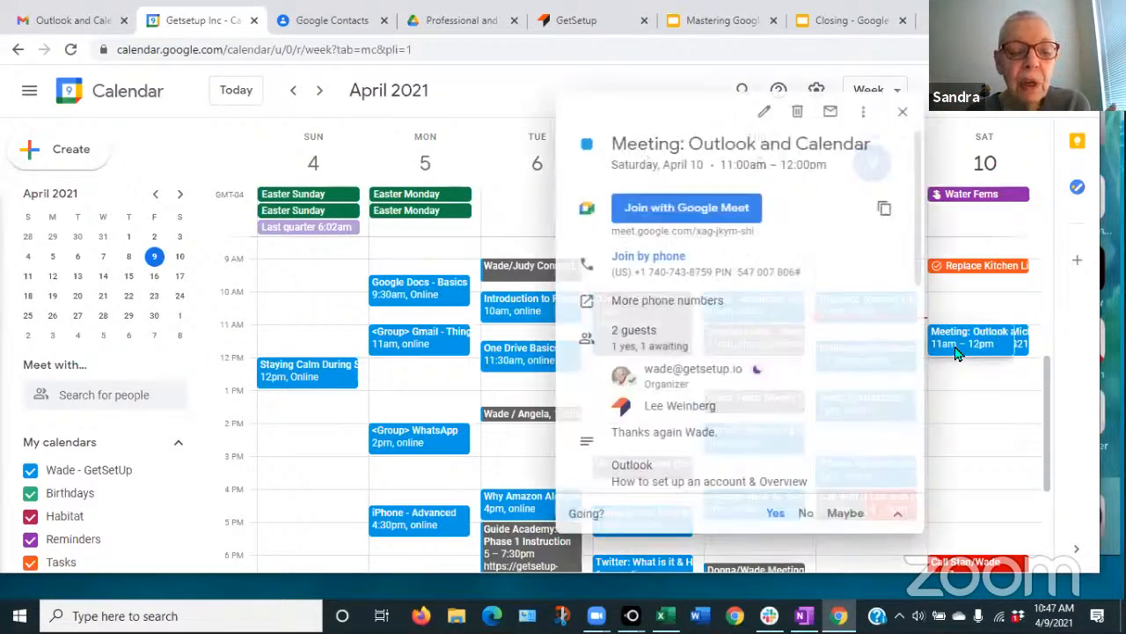
left_click(763, 113)
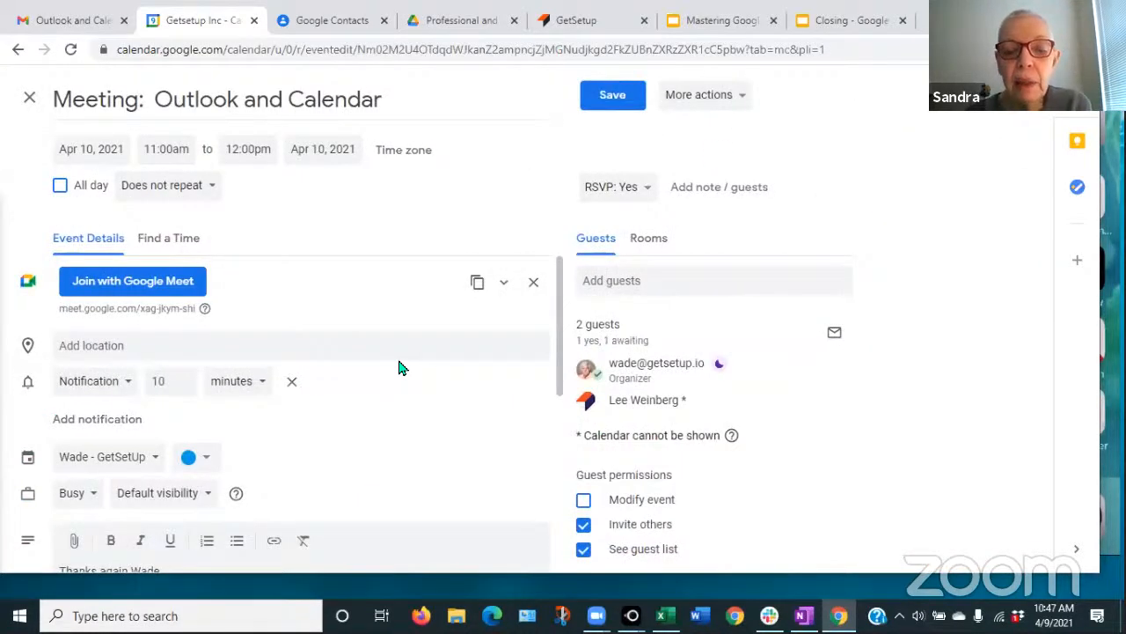
scroll(400, 367, "down", 4)
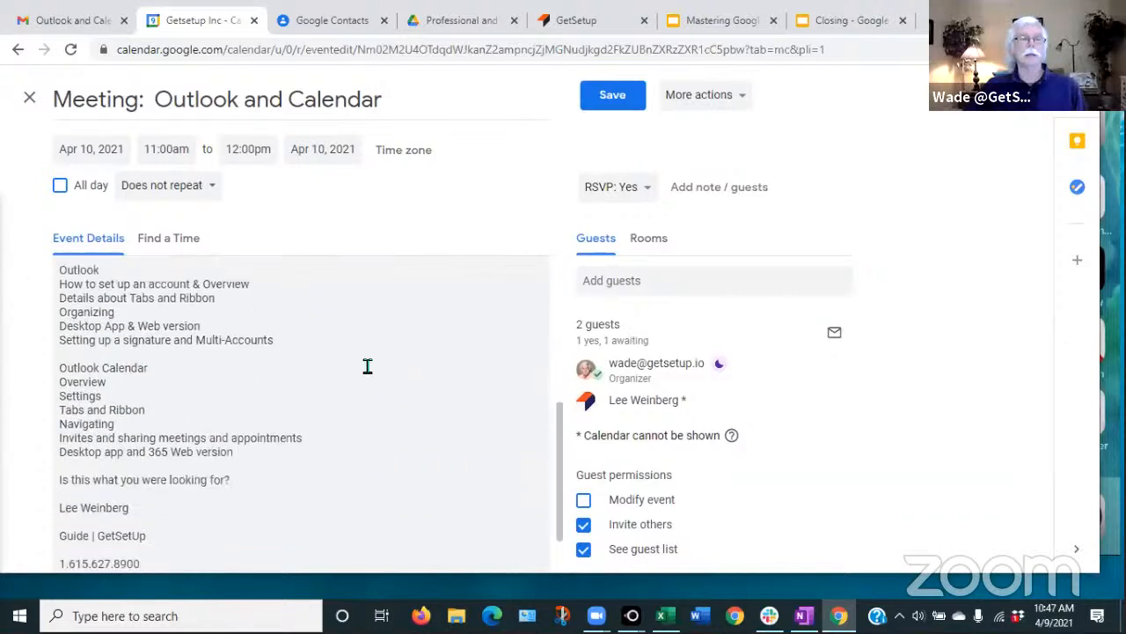
left_click_drag(65, 368, 183, 577)
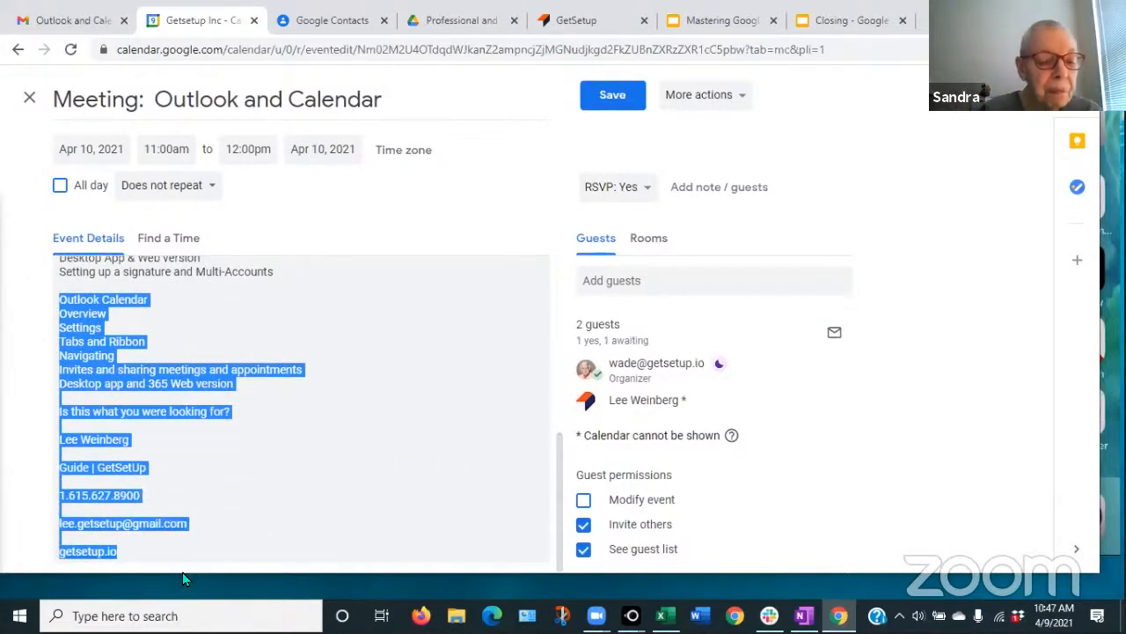
key("Delete")
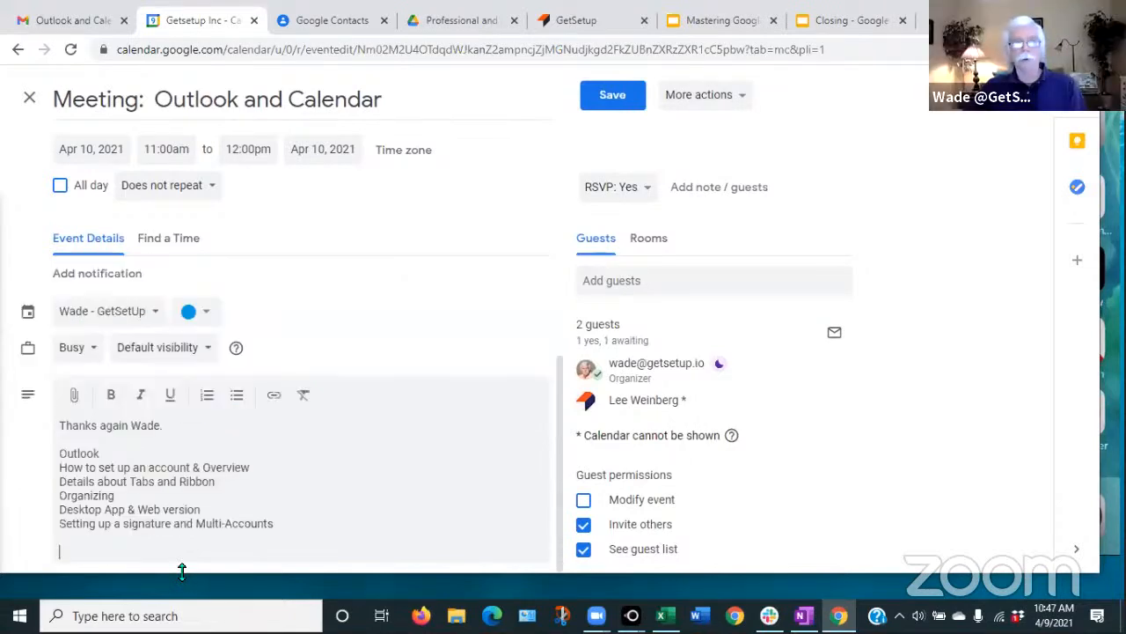
left_click(611, 95)
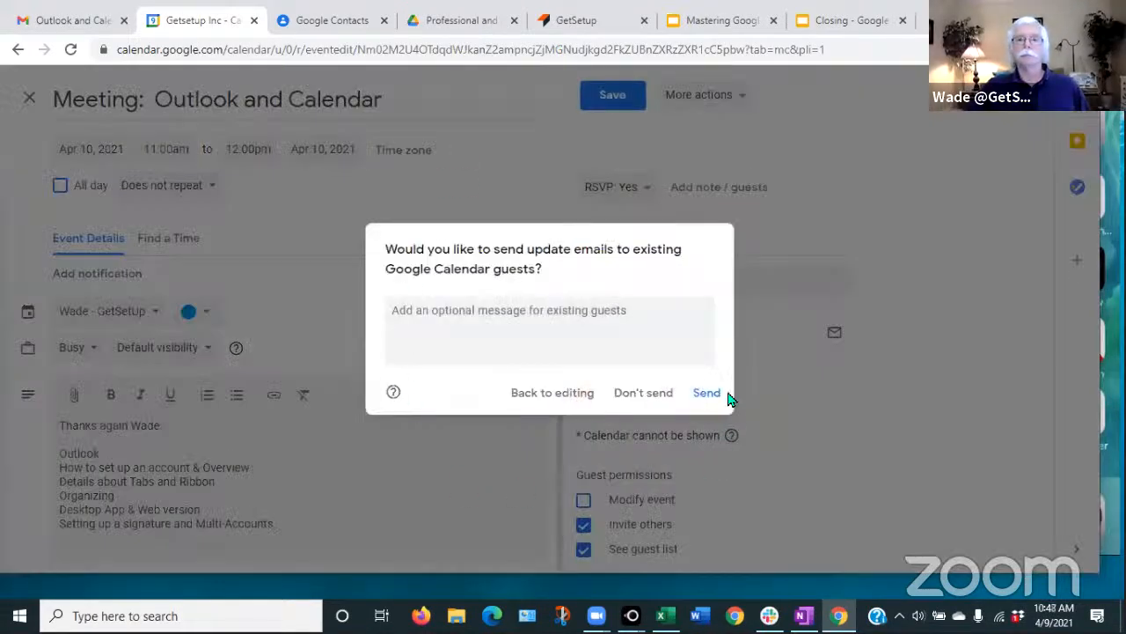
left_click(644, 394)
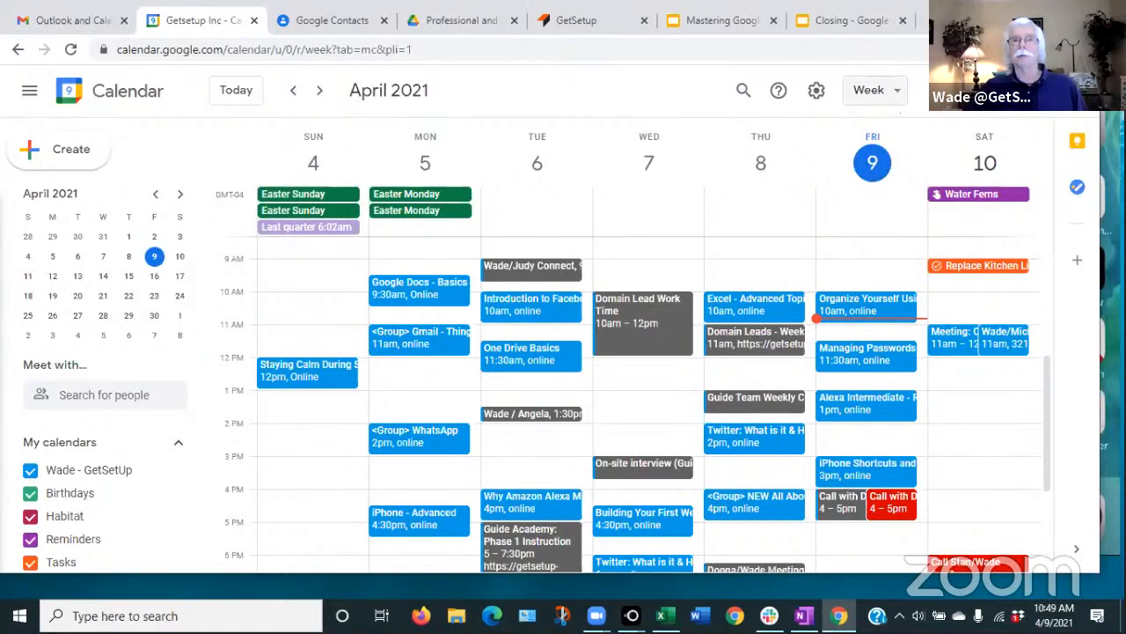
- Review the other Saturday 11am meeting's guest details, close it, and start a new entry
left_click(1044, 90)
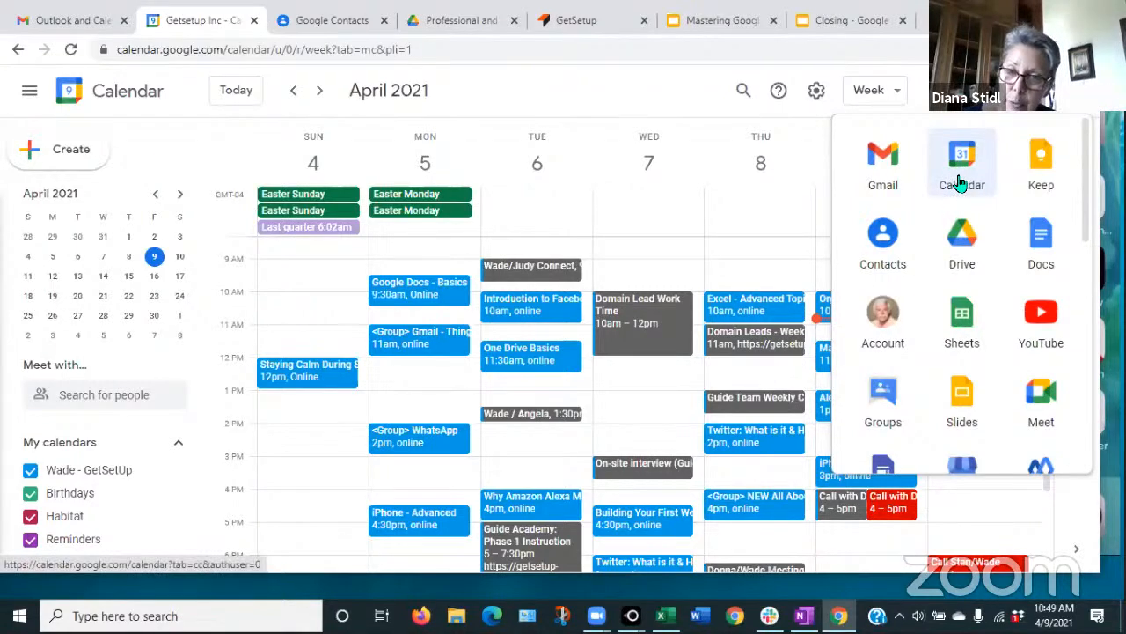
left_click(595, 85)
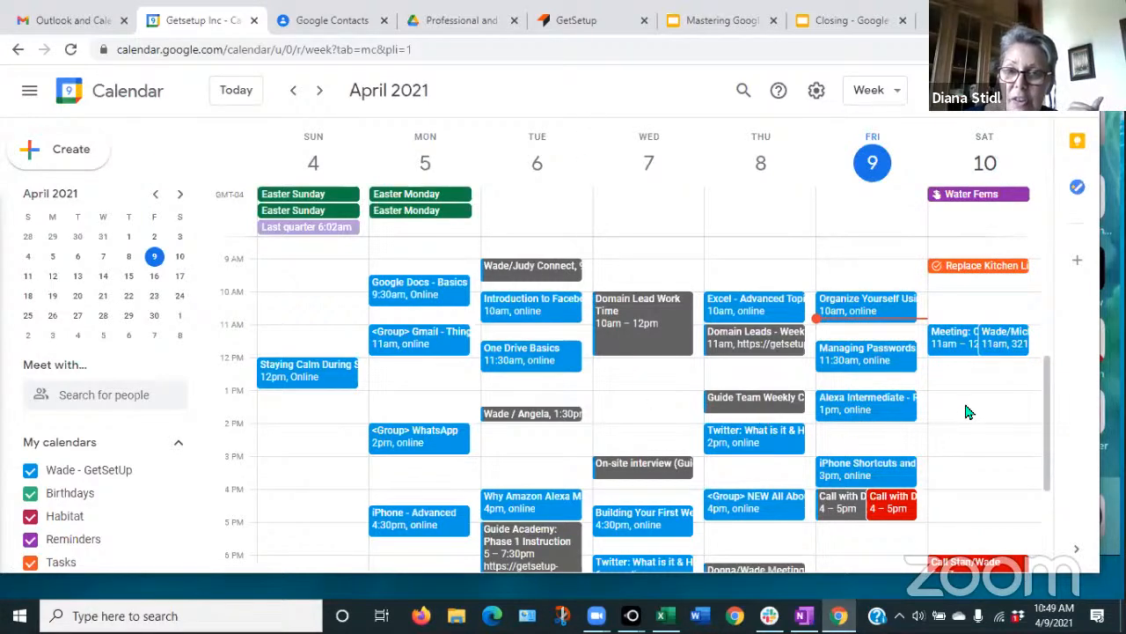
left_click(1001, 343)
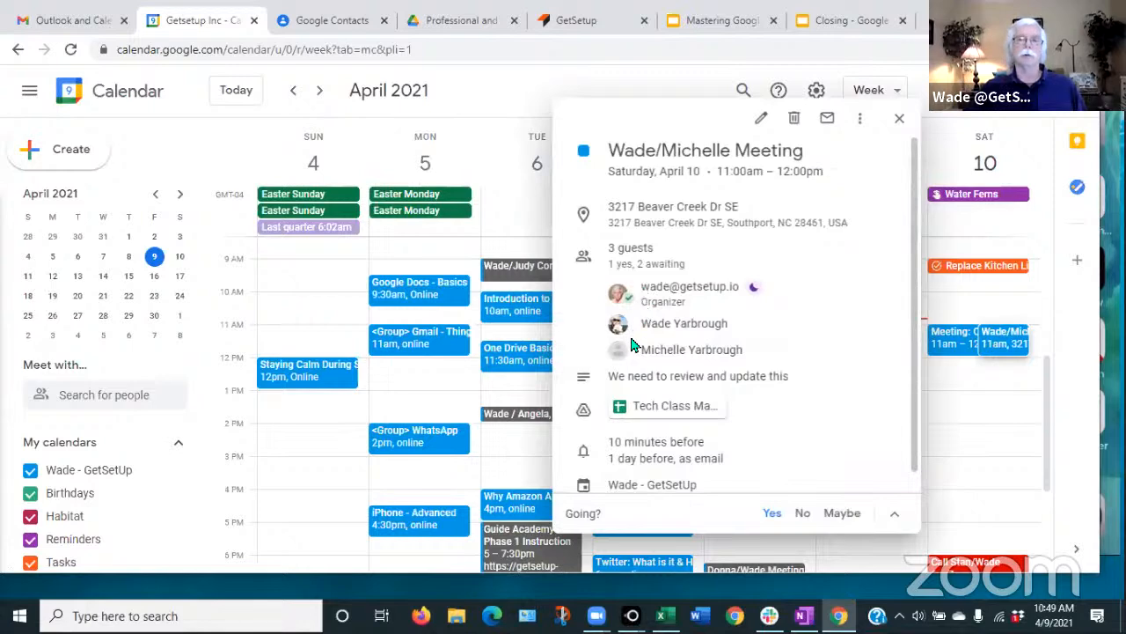
mouse_move(632, 328)
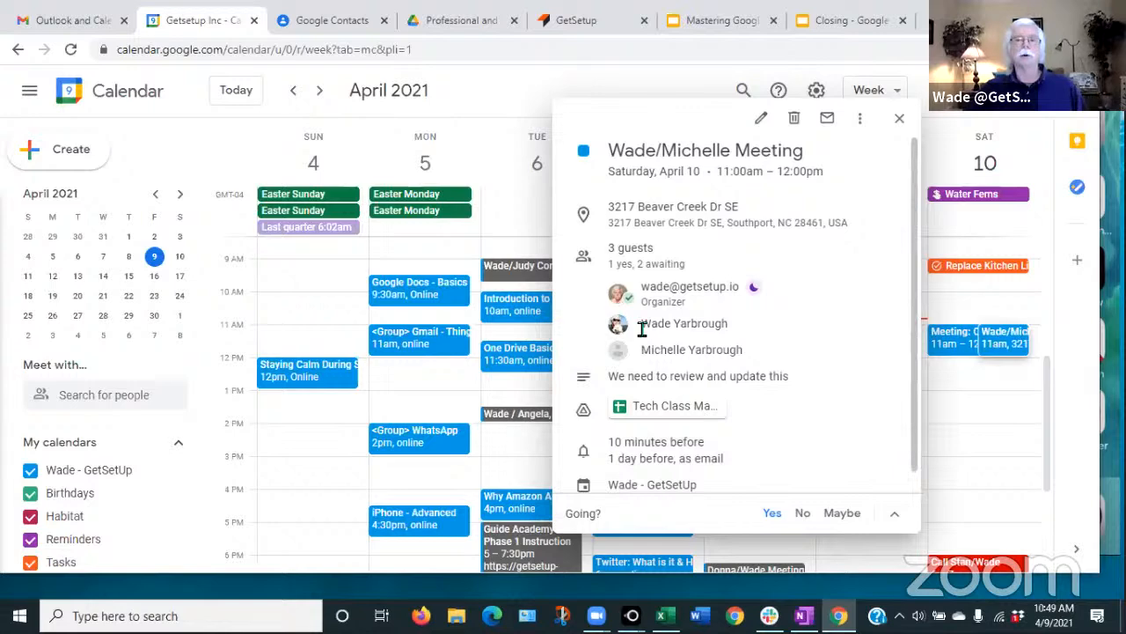
mouse_move(645, 327)
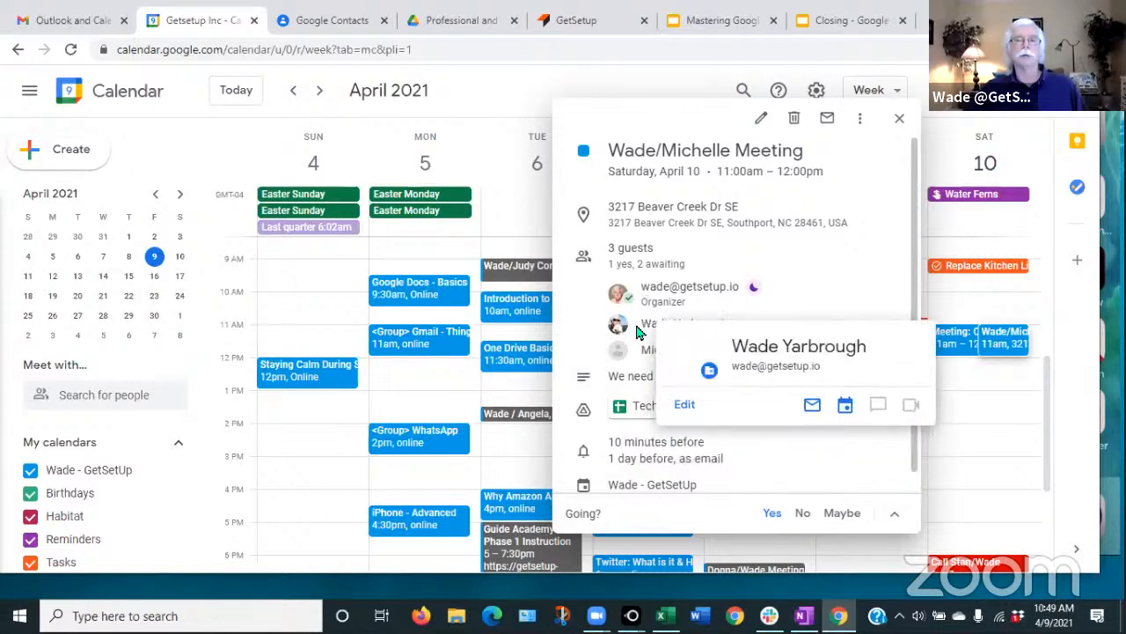
mouse_move(637, 353)
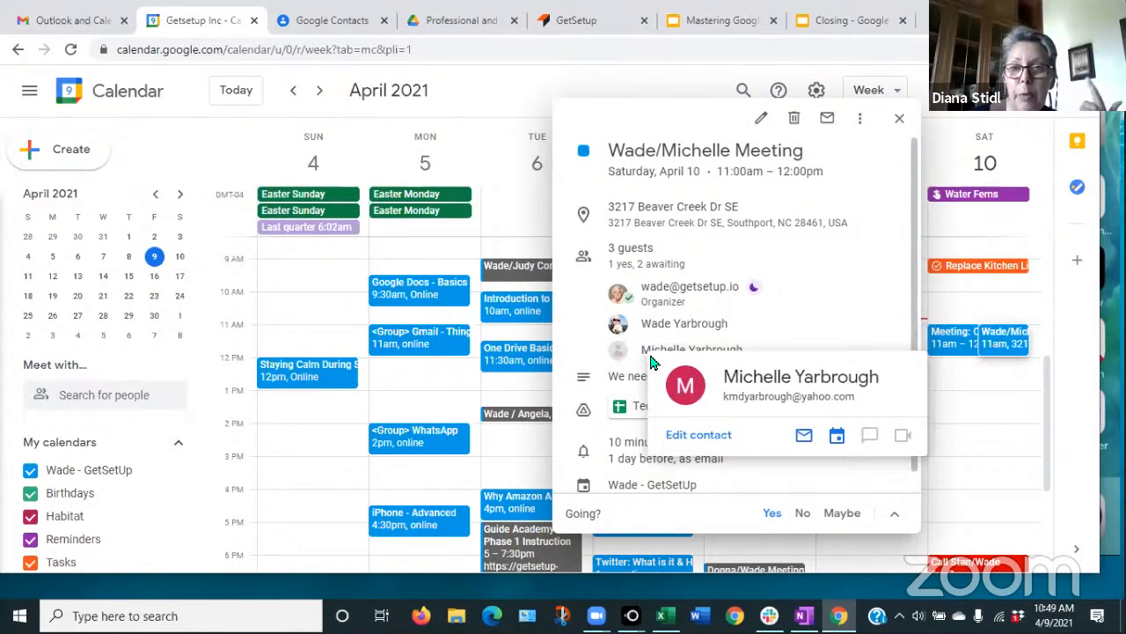
mouse_move(810, 293)
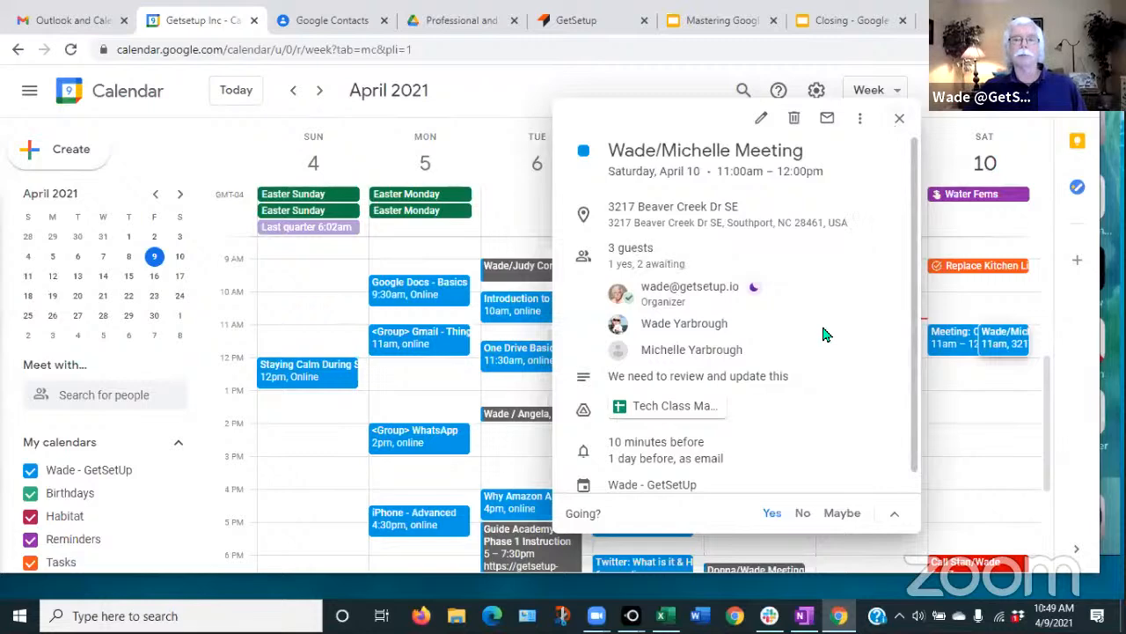
mouse_move(731, 324)
mouse_move(696, 349)
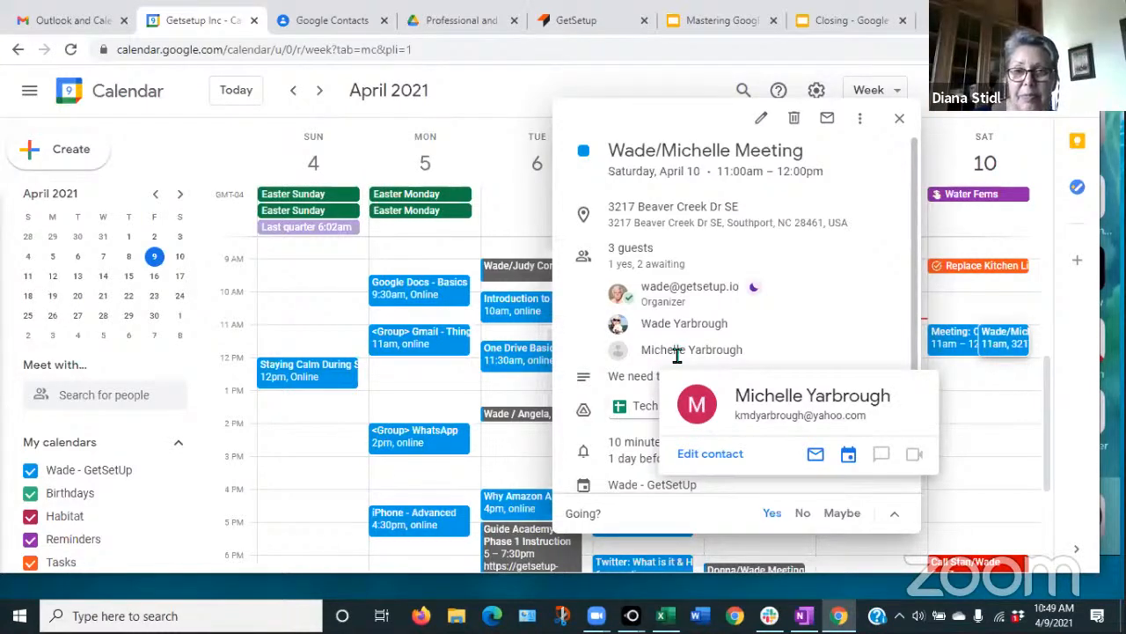
left_click(900, 121)
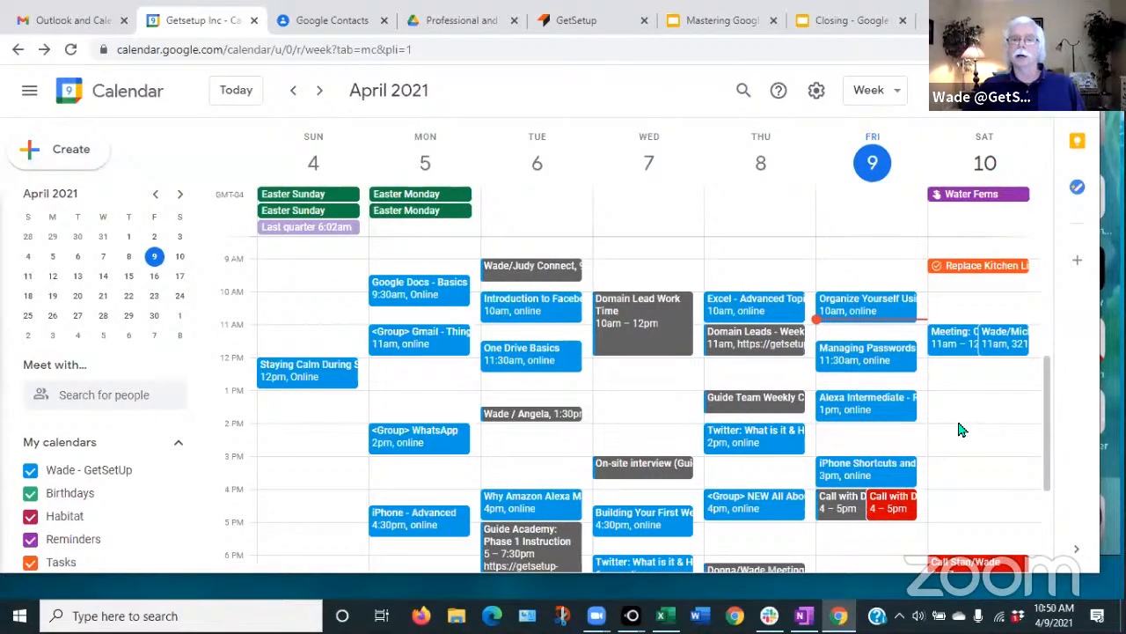
left_click(65, 150)
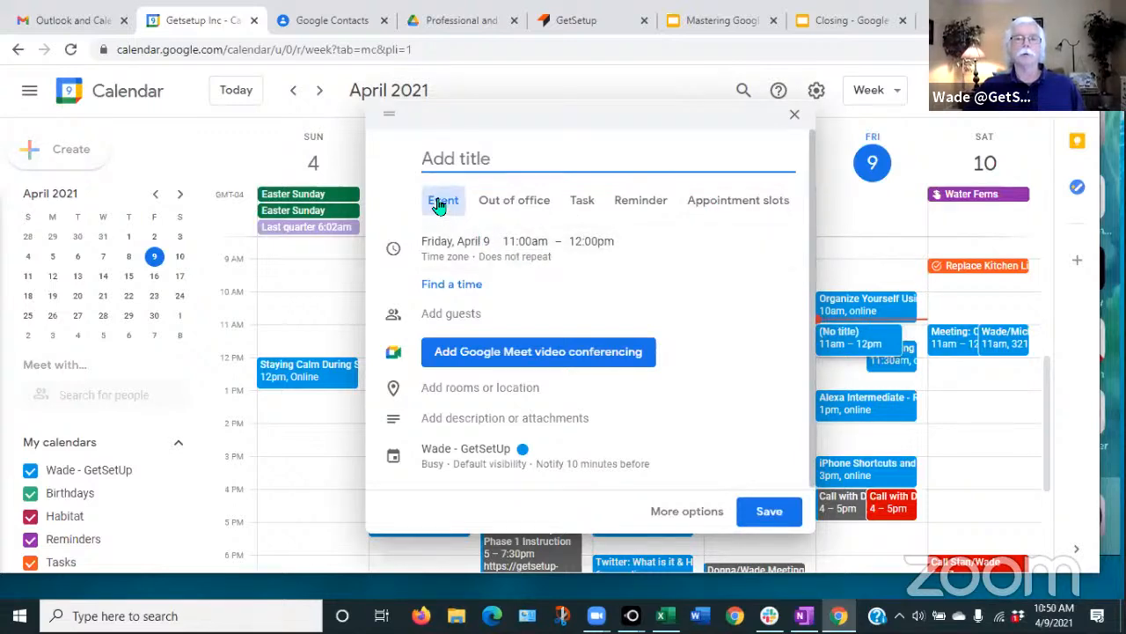
- Make the new entry a 'Take out' reminder dated May 9
left_click(639, 205)
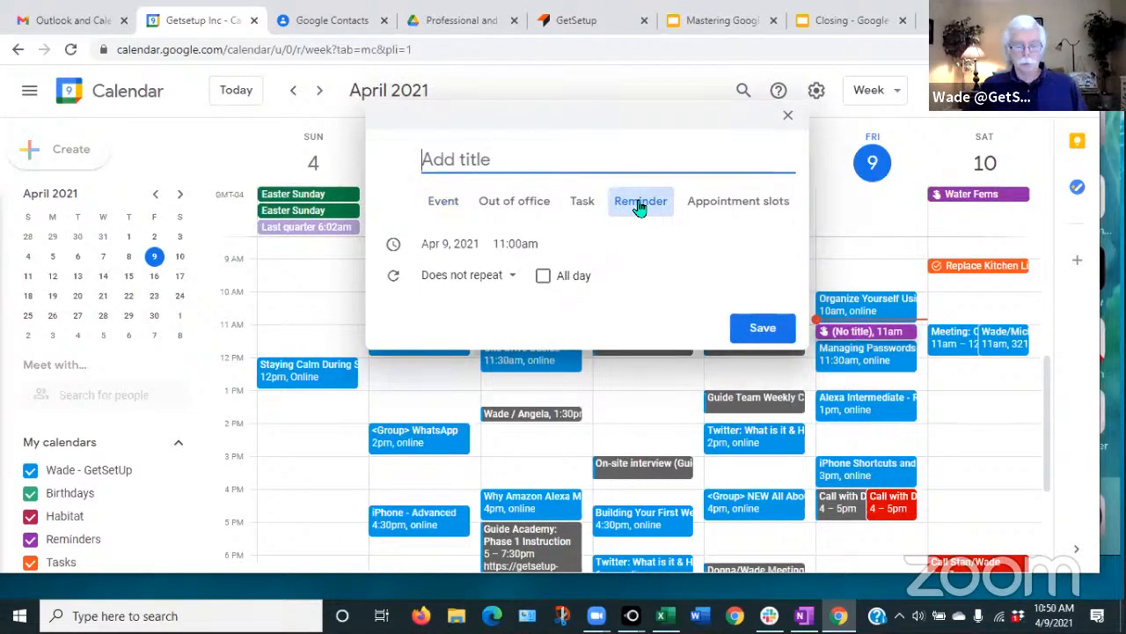
type("Take")
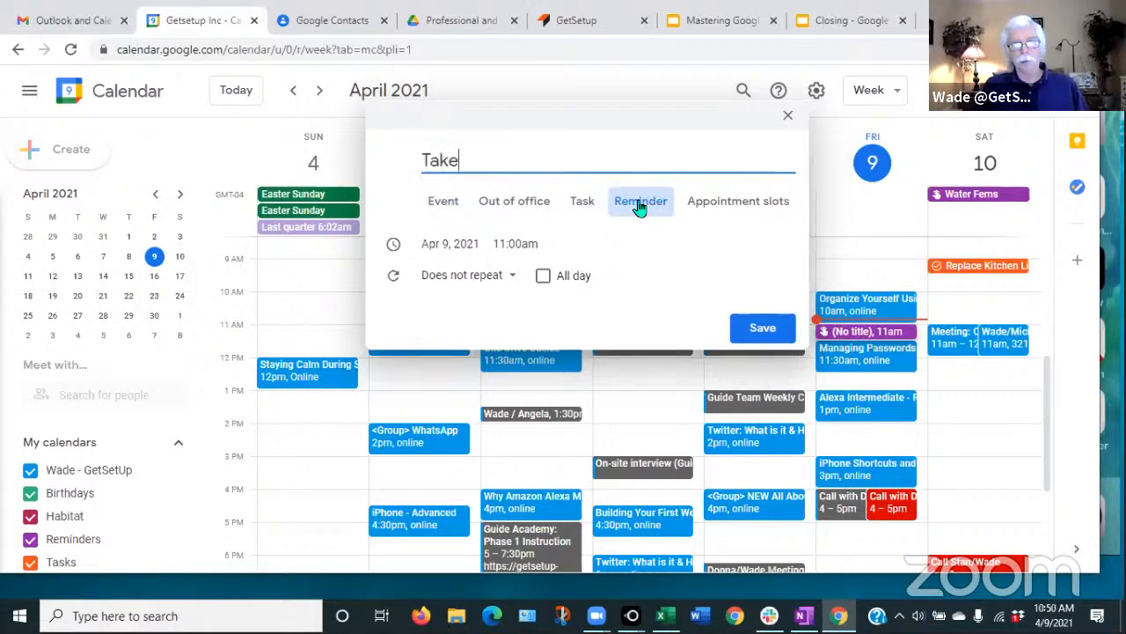
type(" out the trash")
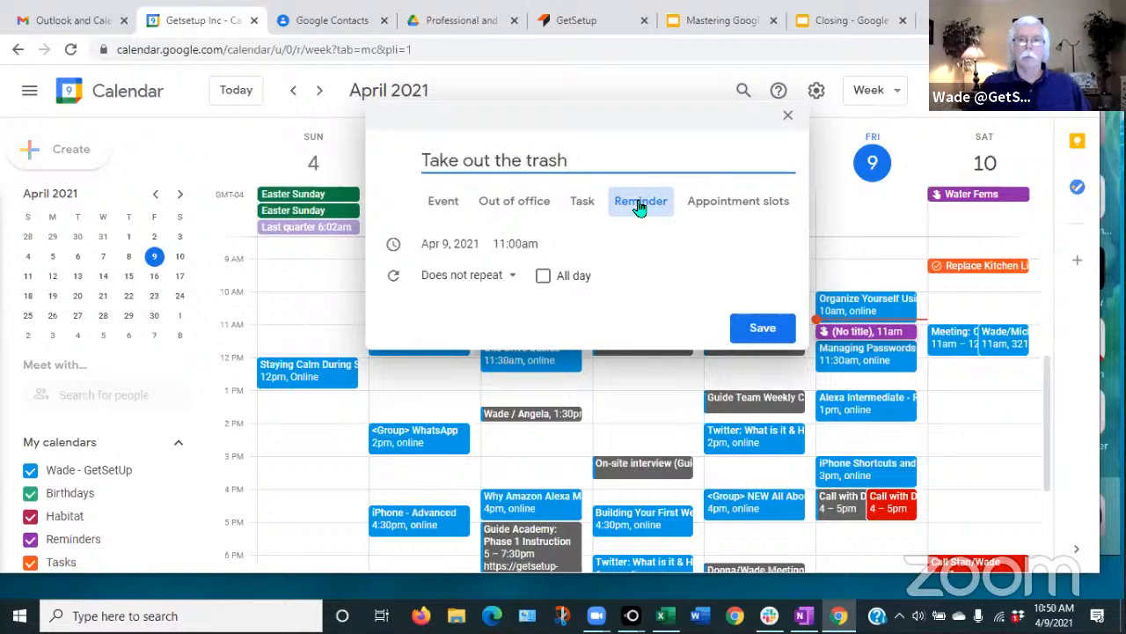
left_click(440, 246)
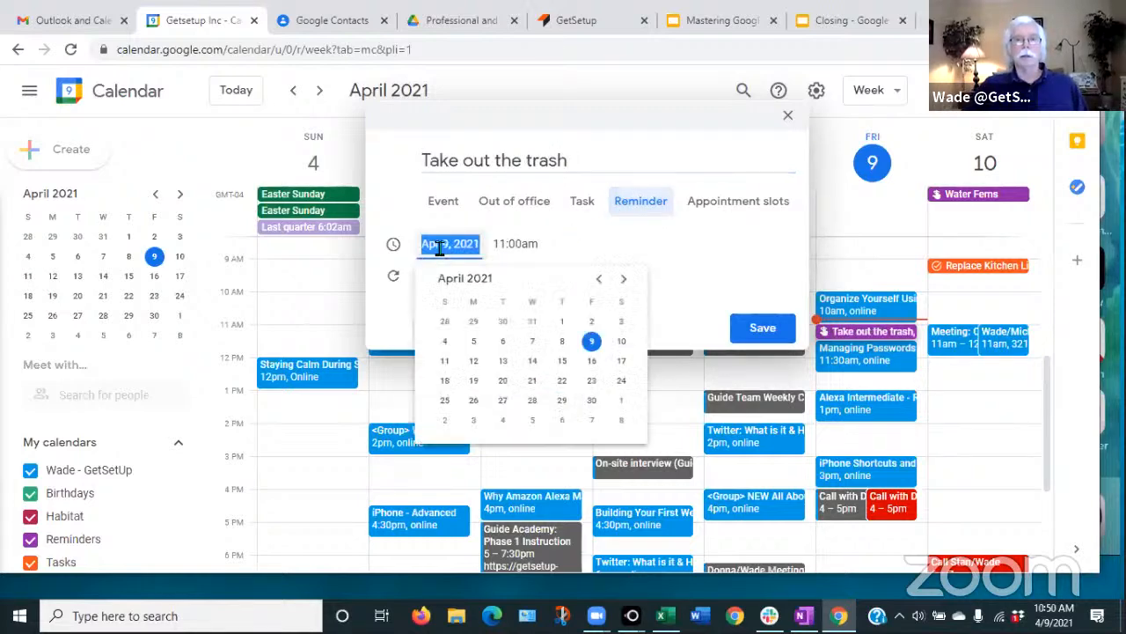
left_click(626, 282)
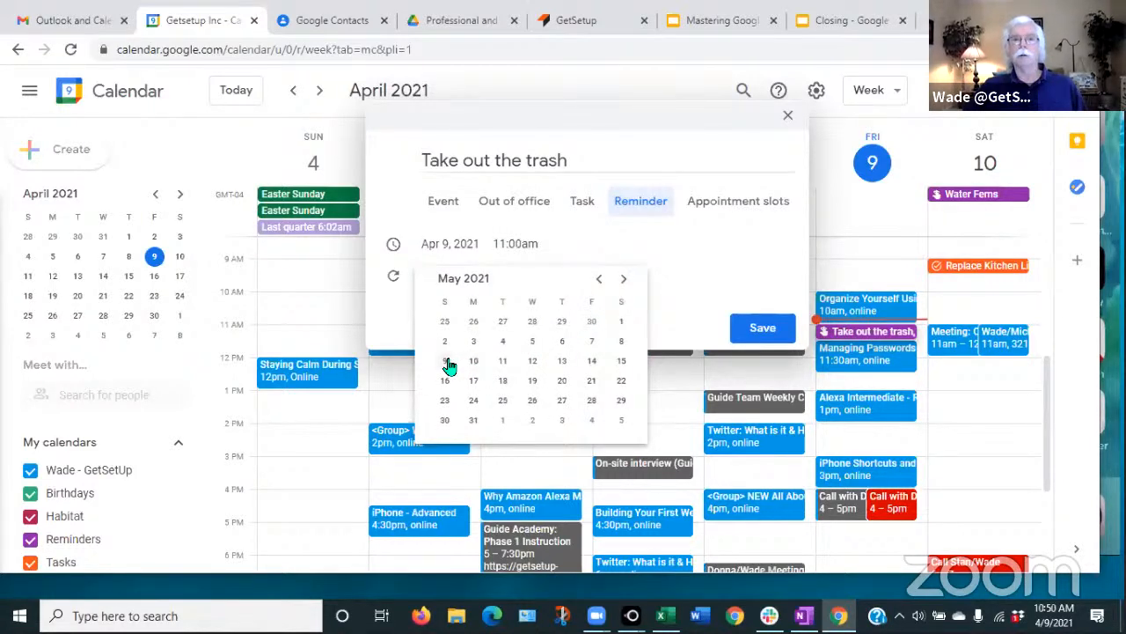
left_click(447, 363)
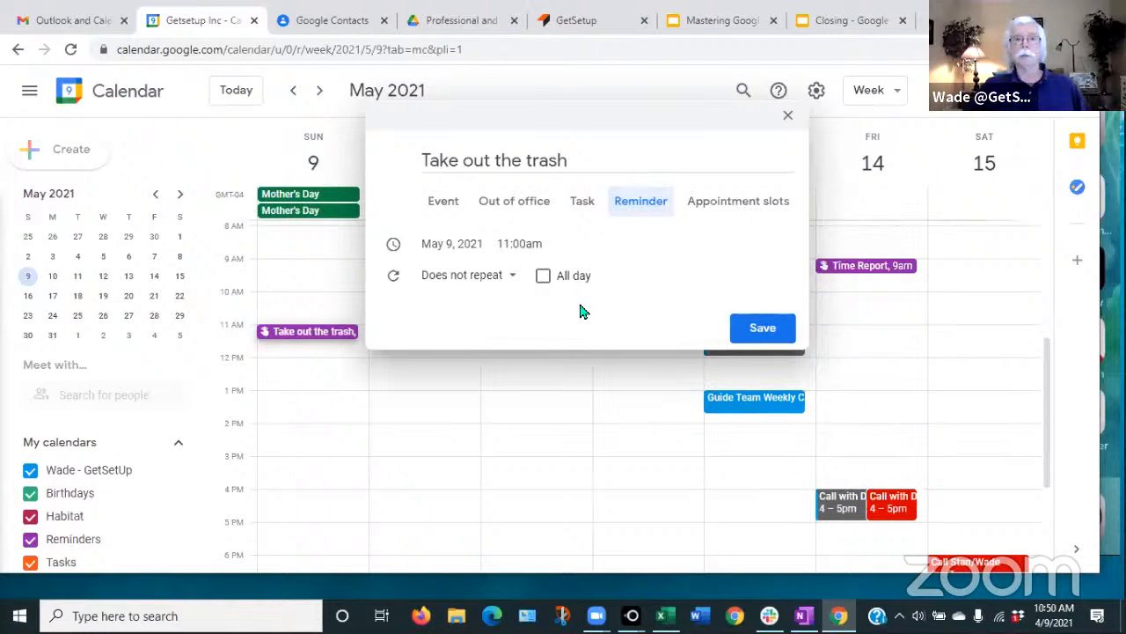
- Set the reminder to repeat weekly on Sunday at 5:00pm and save it
left_click(511, 277)
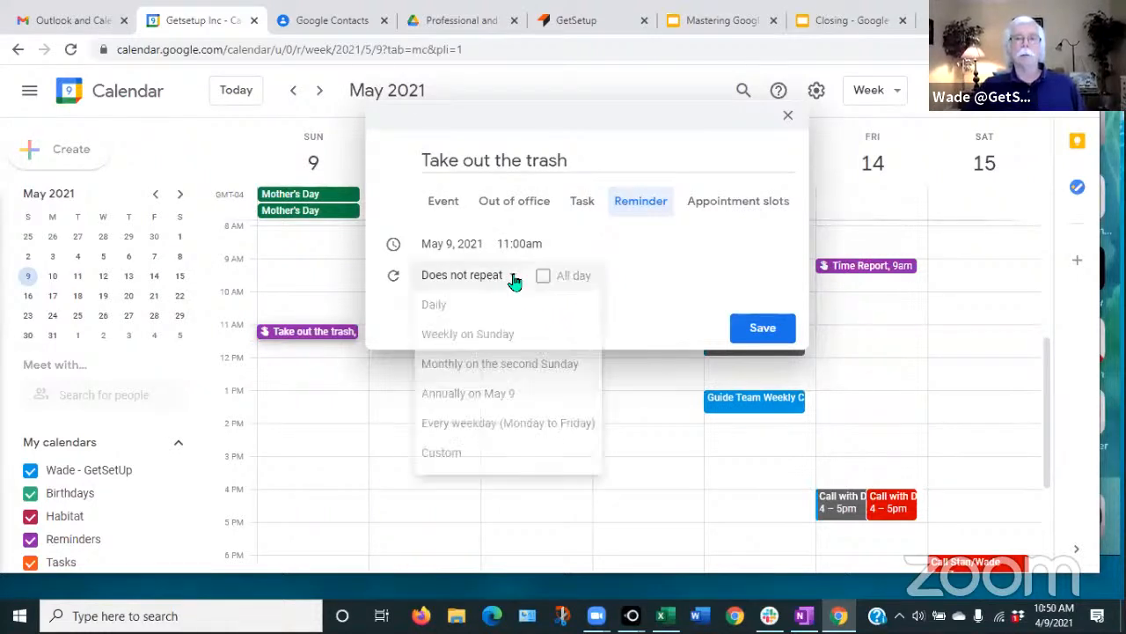
left_click(467, 336)
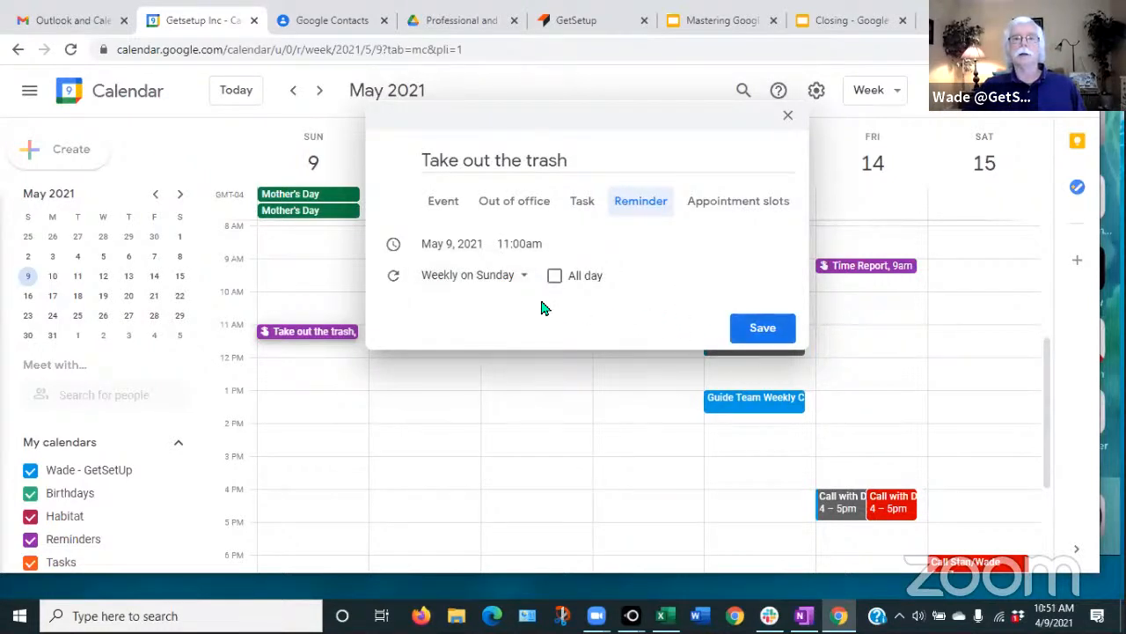
left_click(522, 249)
scroll(541, 352, "down", 2)
scroll(540, 352, "down", 7)
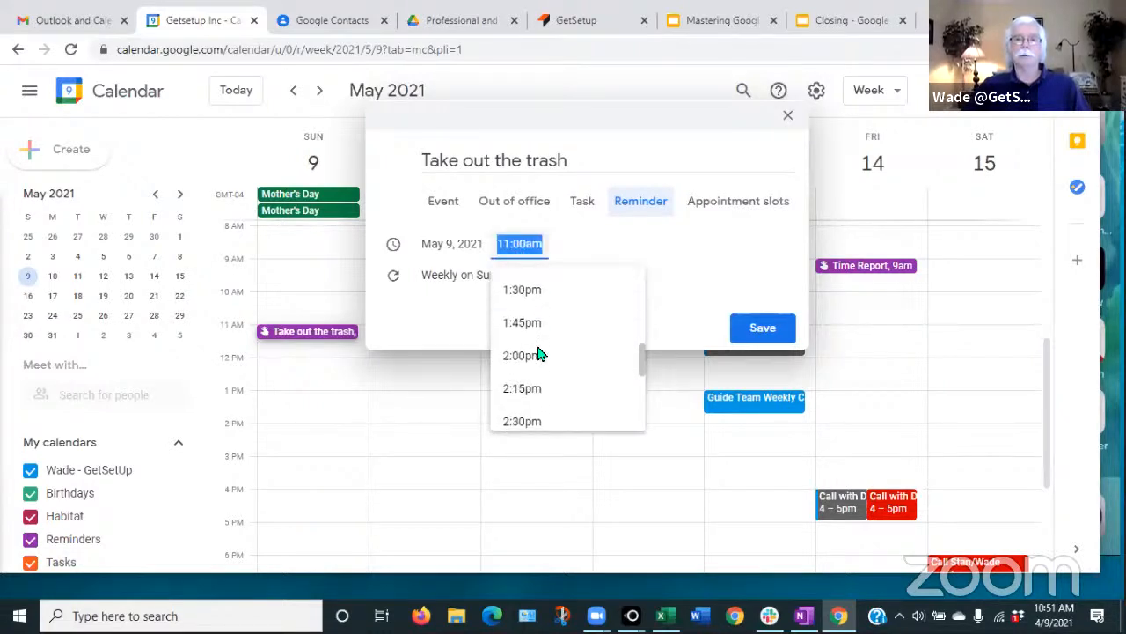
scroll(538, 347, "down", 3)
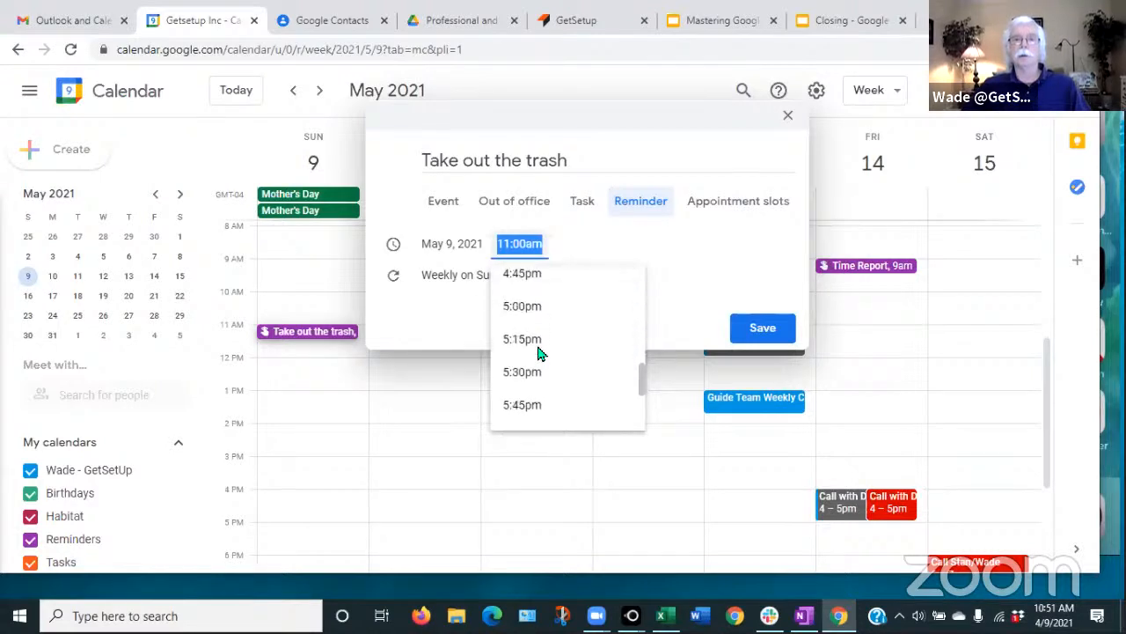
scroll(537, 350, "up", 2)
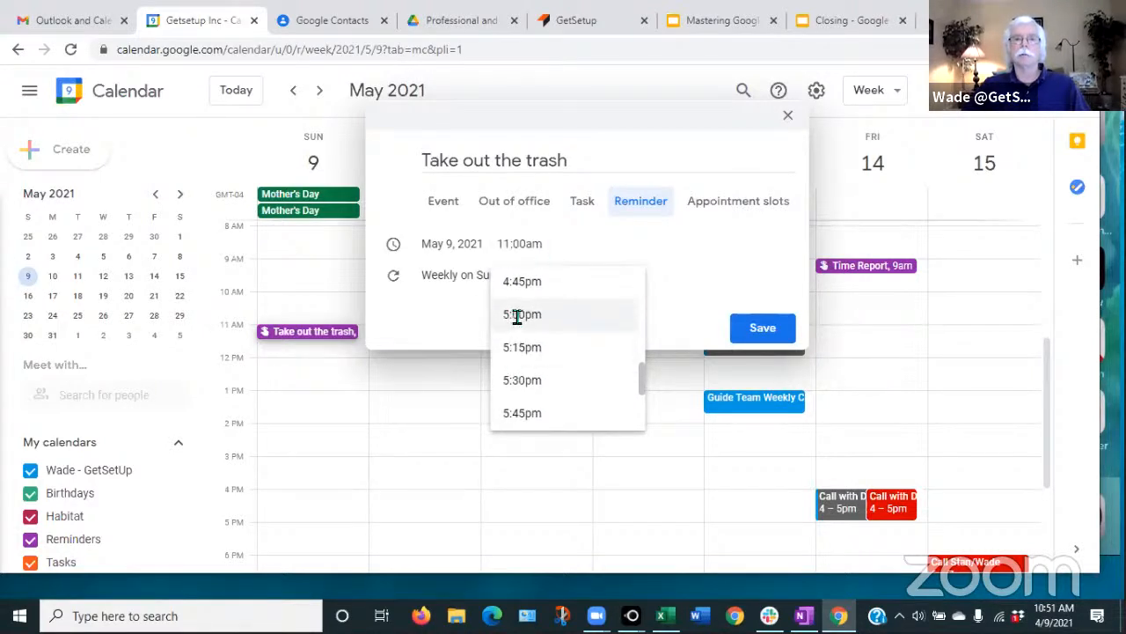
left_click(516, 316)
left_click(764, 328)
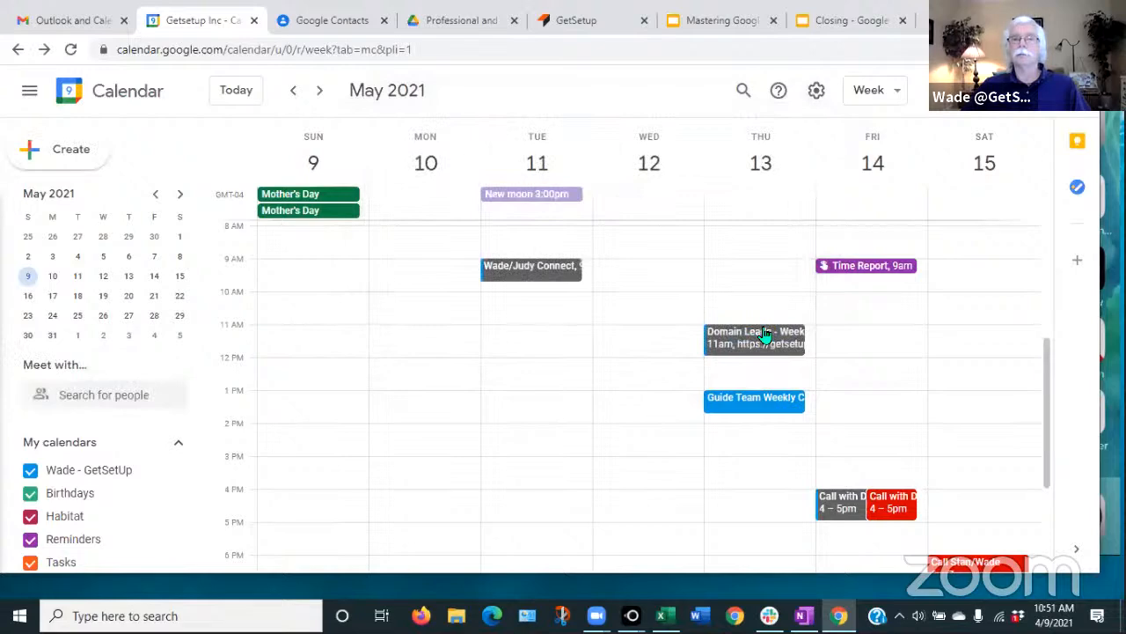
- Navigate from the current week forward to the May 9–15 week
left_click(230, 89)
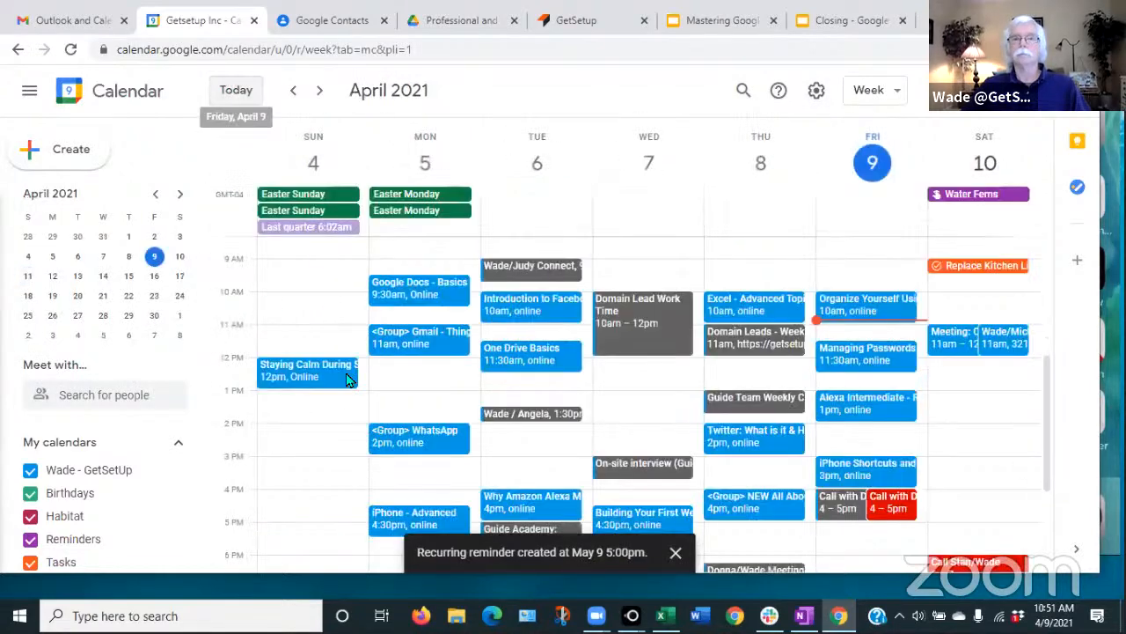
left_click(319, 91)
scroll(286, 422, "down", 2)
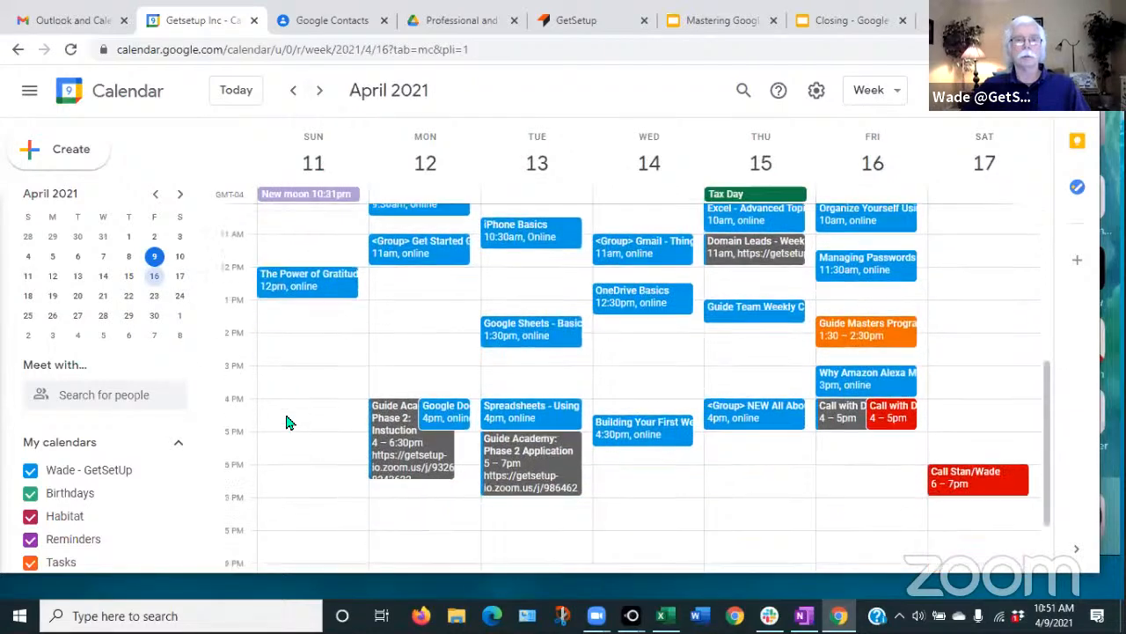
scroll(286, 422, "up", 1)
scroll(286, 423, "up", 1)
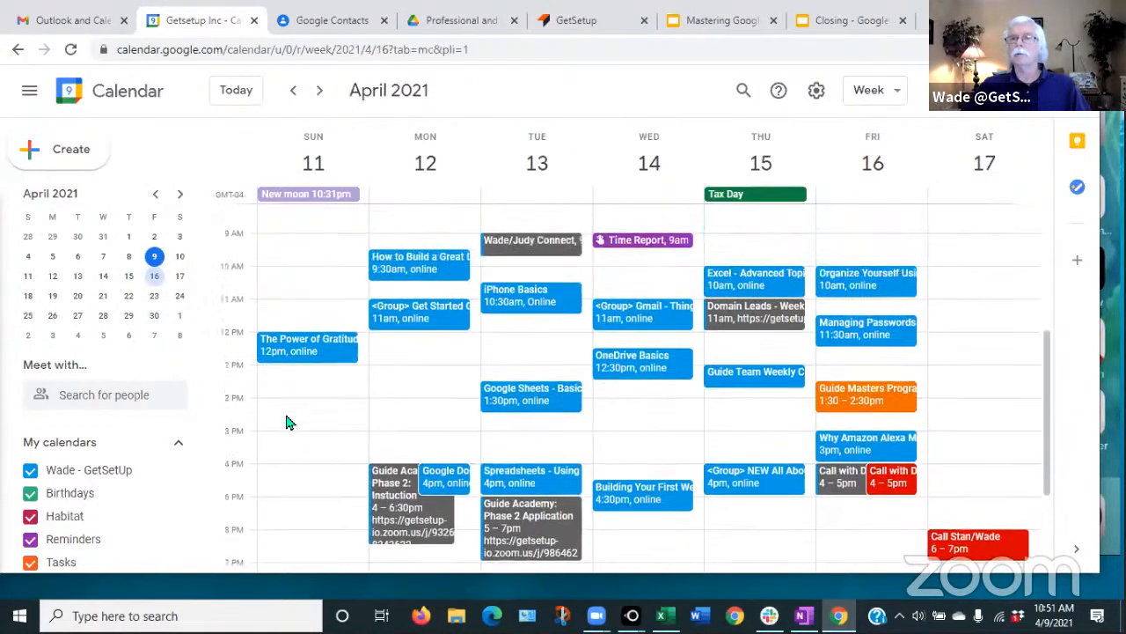
scroll(286, 422, "up", 1)
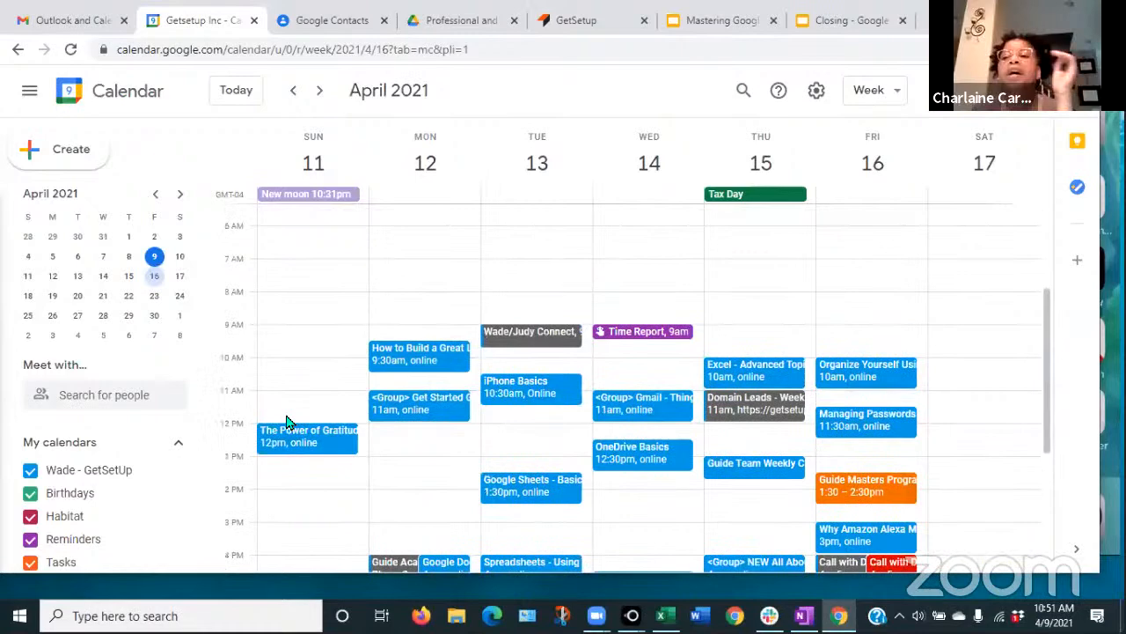
left_click(320, 94)
left_click(320, 94)
left_click(320, 94)
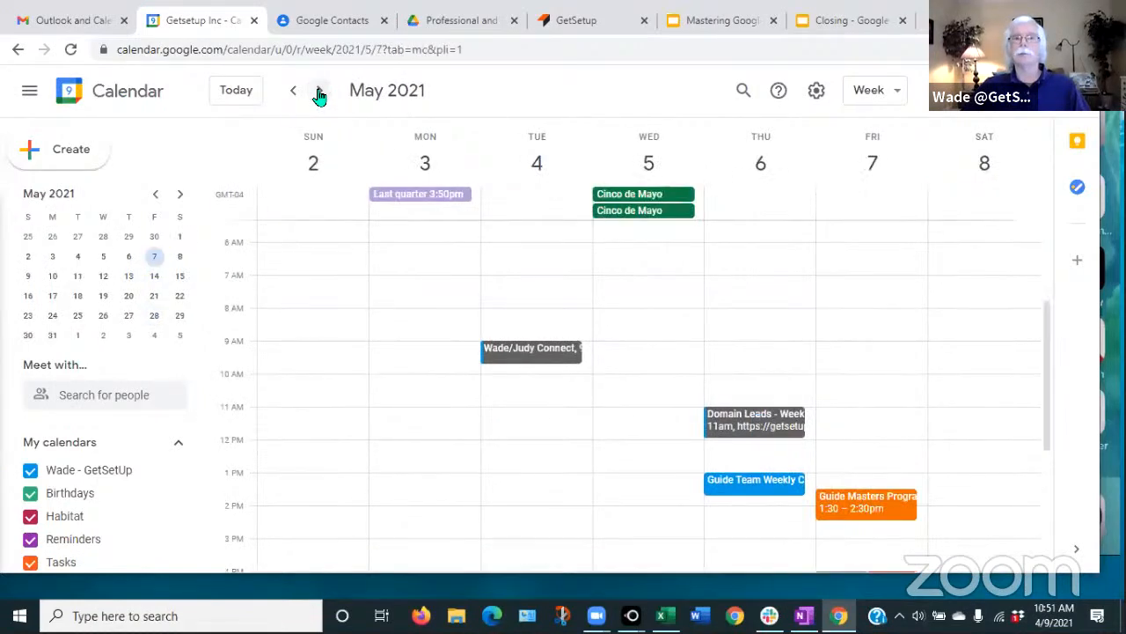
left_click(320, 94)
scroll(312, 375, "down", 3)
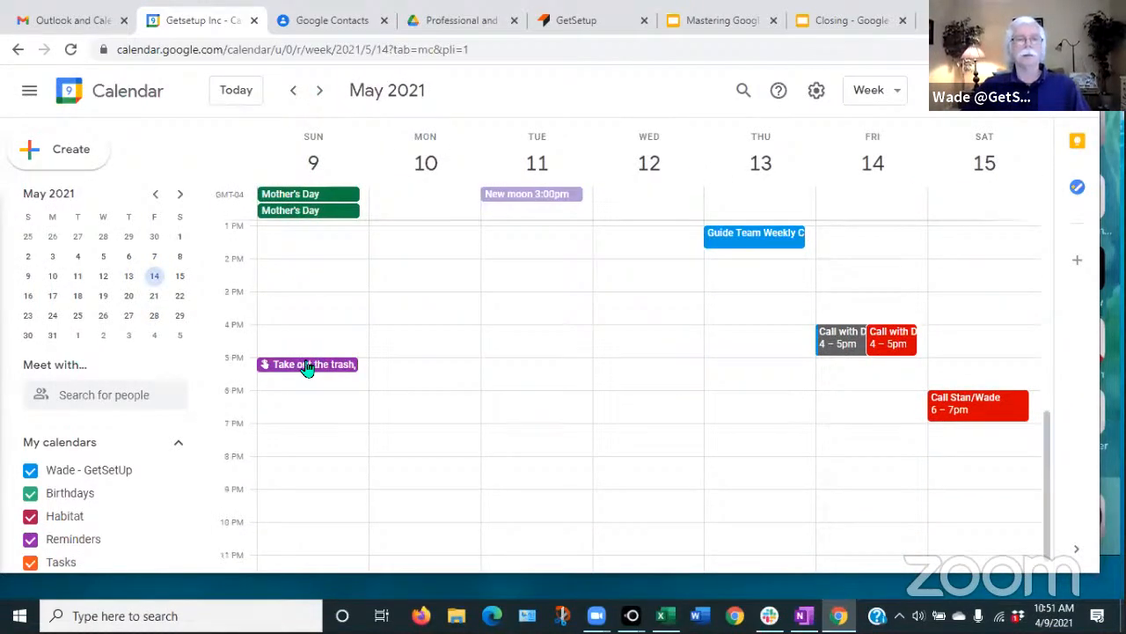
- Change the trash reminder's start date to April 11 and save
left_click(306, 366)
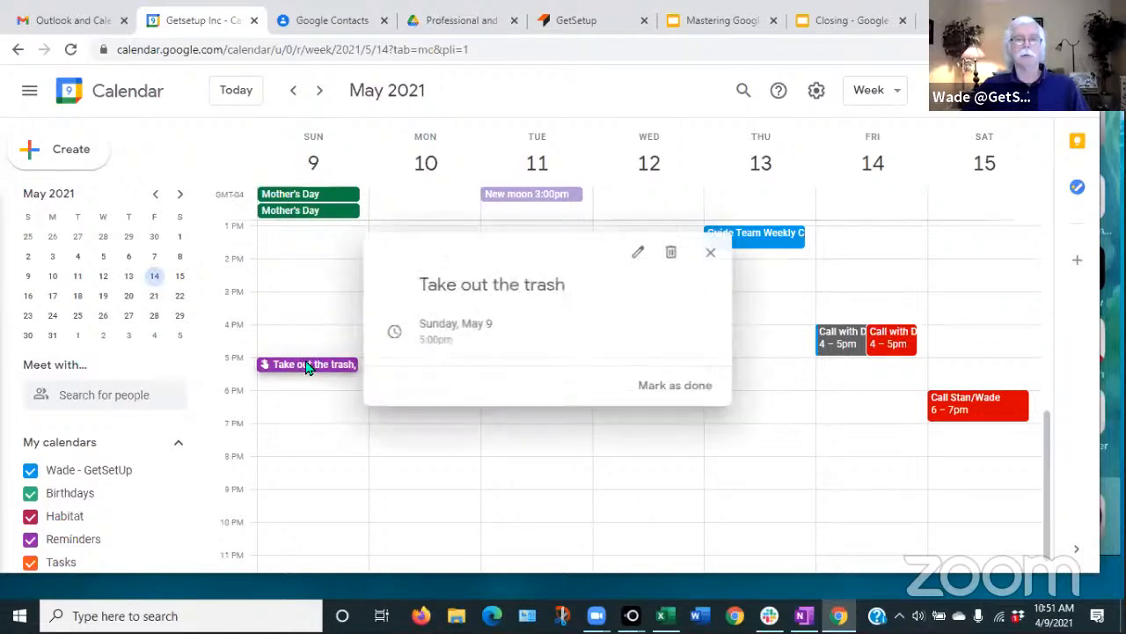
left_click(642, 255)
left_click(438, 314)
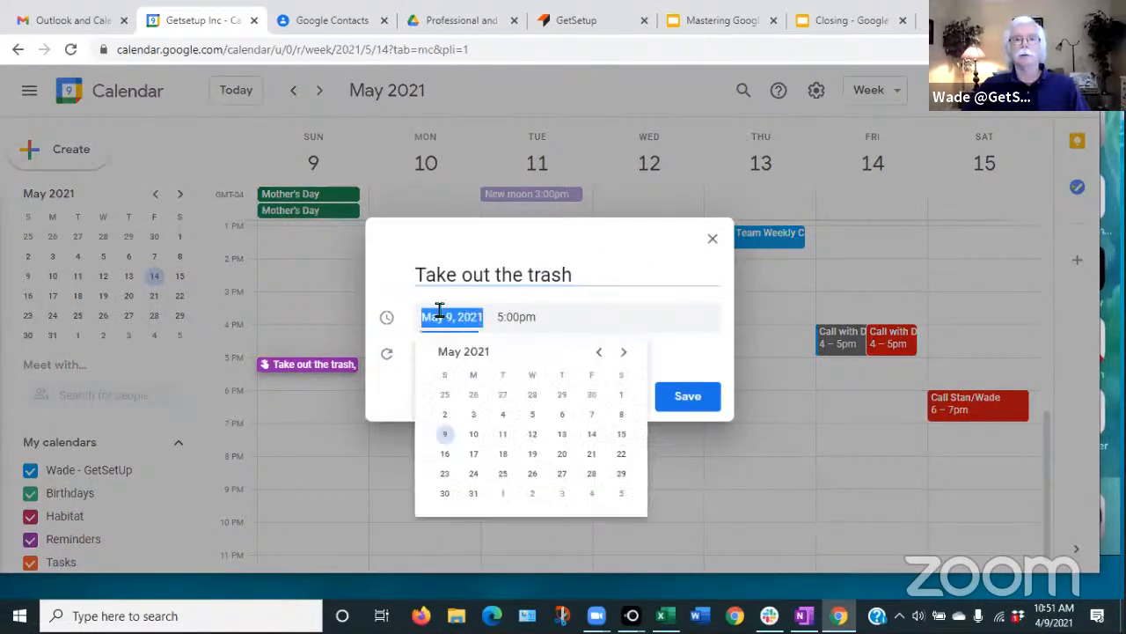
left_click(596, 354)
left_click(596, 354)
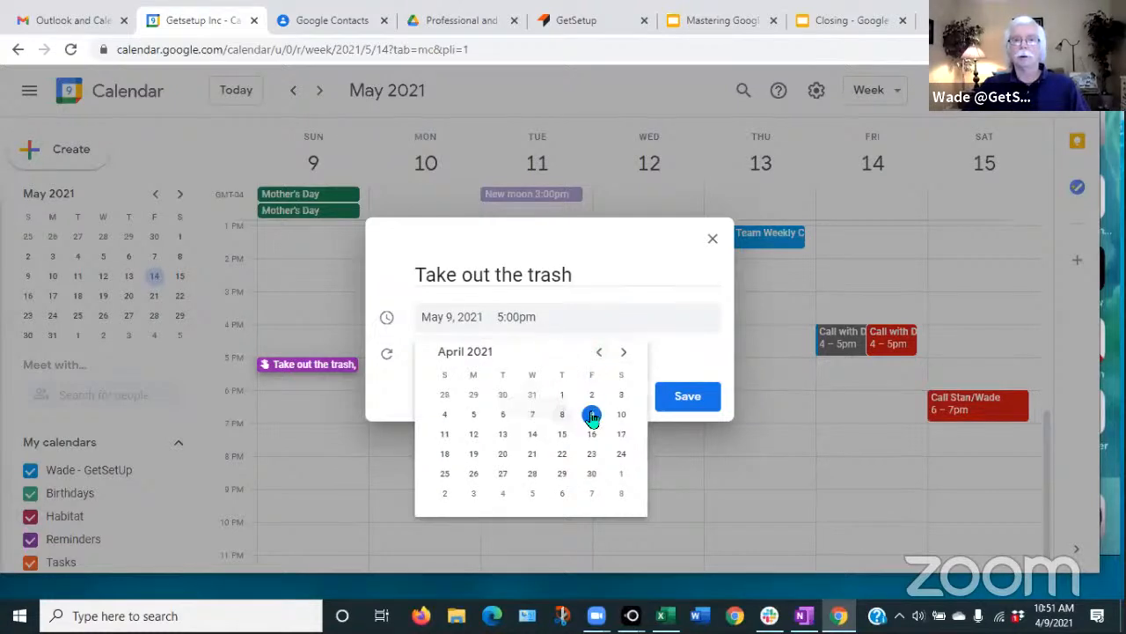
left_click(445, 435)
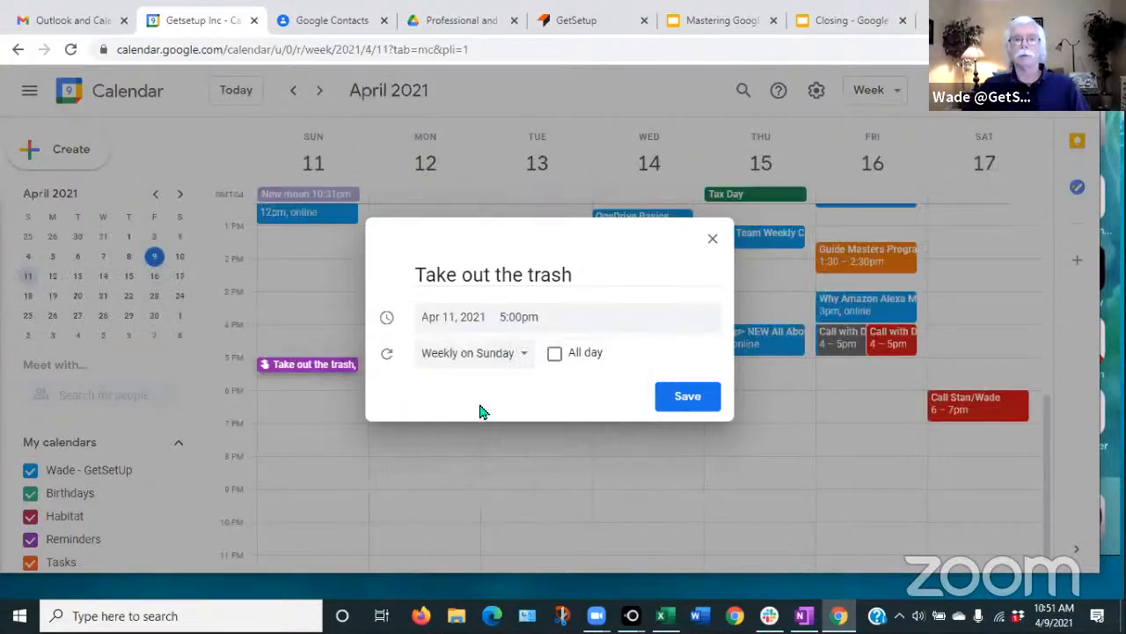
left_click(688, 397)
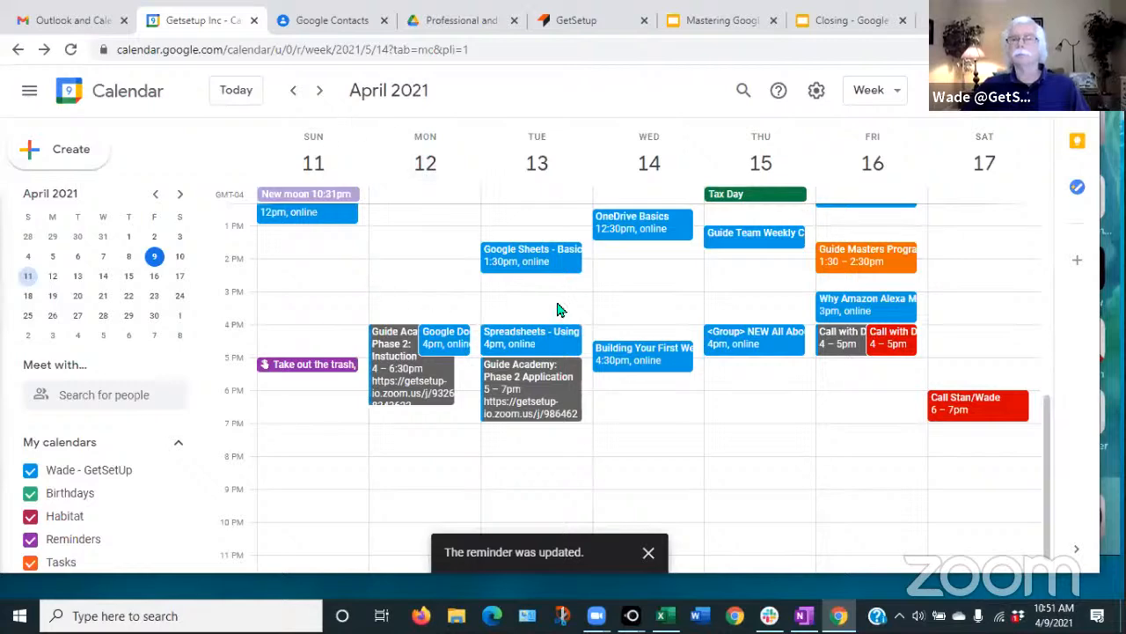
- Step through the weeks to May 2–8 and back, confirming the Sunday trash reminder repeats
left_click(296, 91)
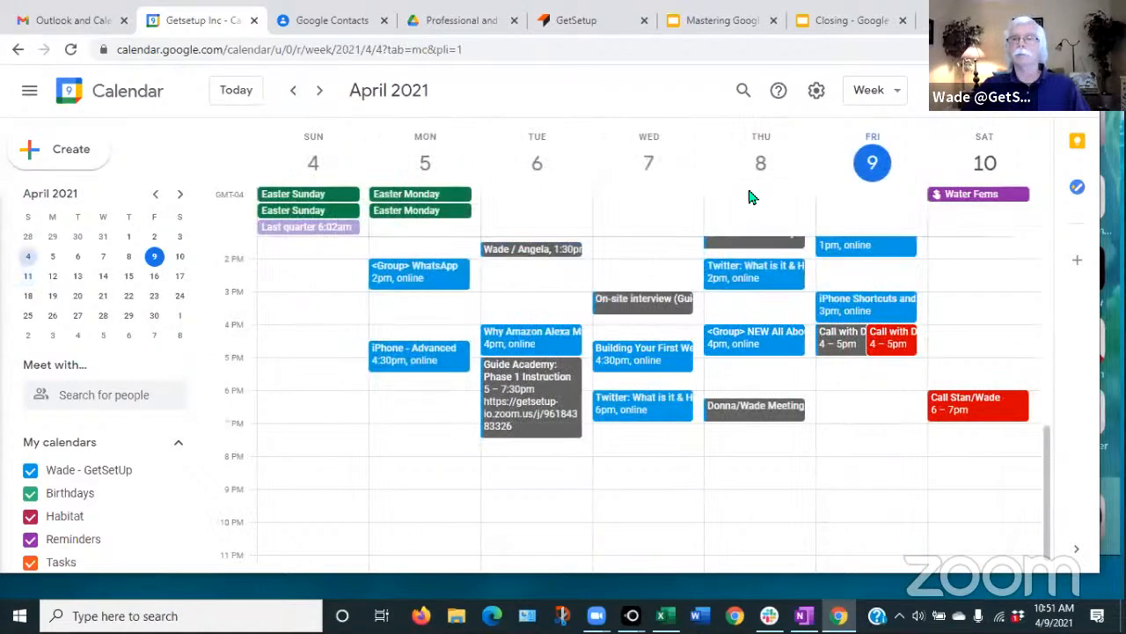
left_click(318, 92)
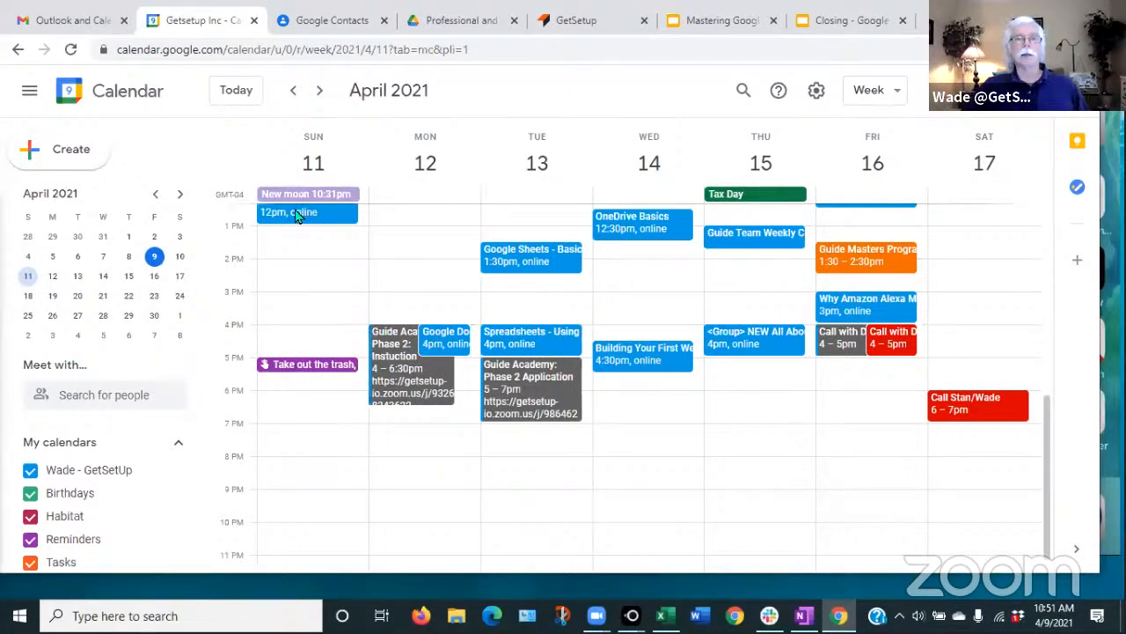
left_click(322, 93)
left_click(323, 93)
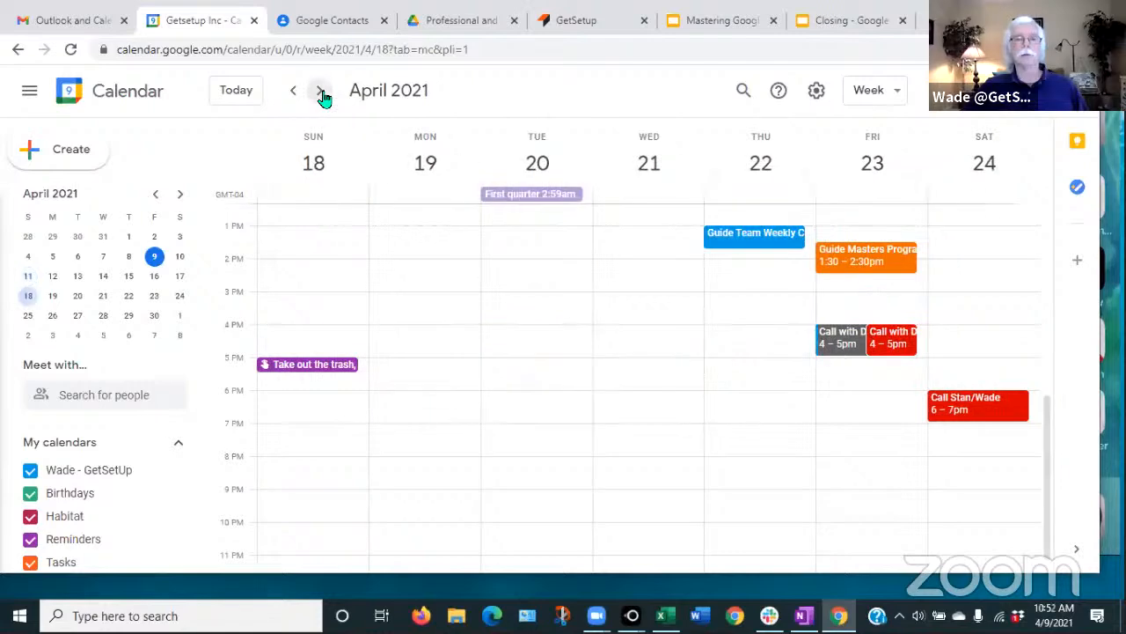
left_click(323, 93)
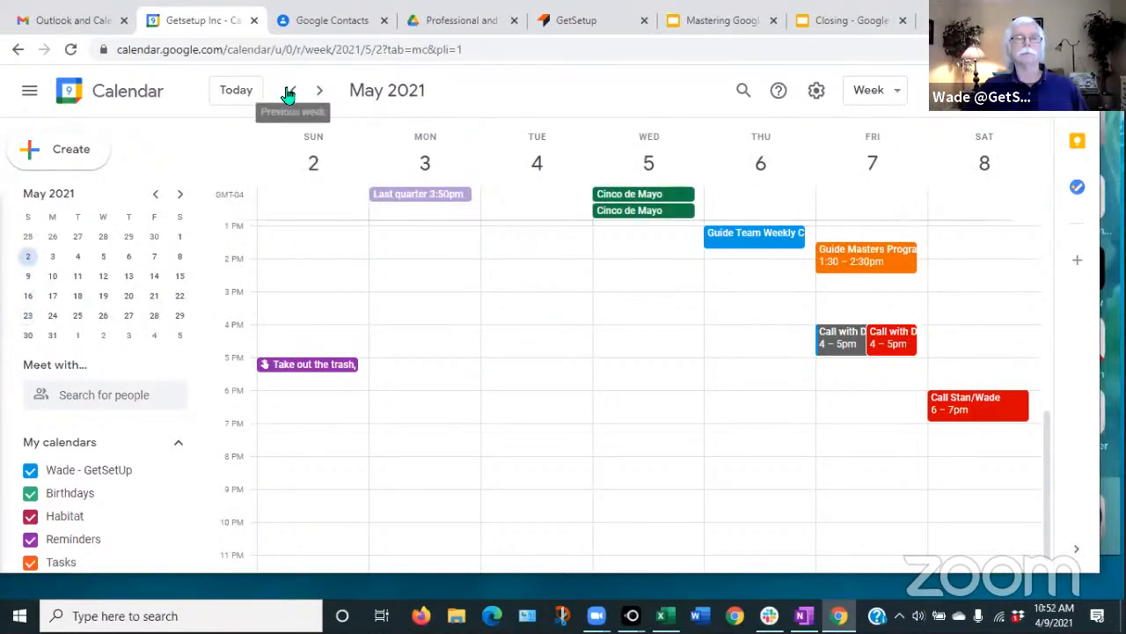
left_click(292, 94)
left_click(291, 93)
left_click(291, 94)
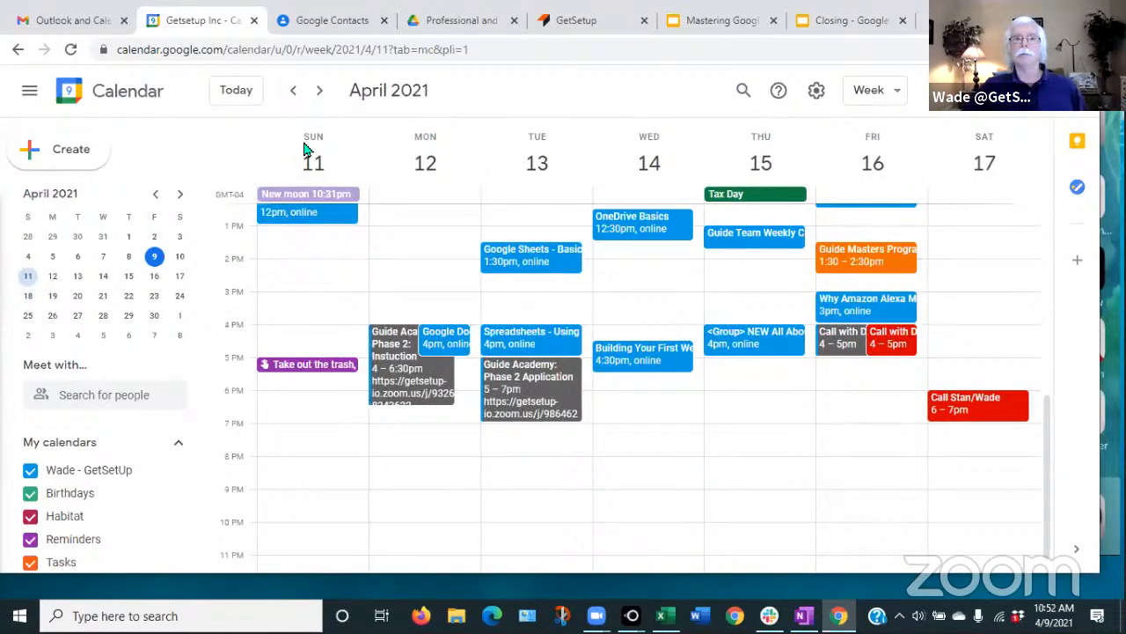
- Return to today's April 4–10 week after rechecking April 11–17
left_click(225, 90)
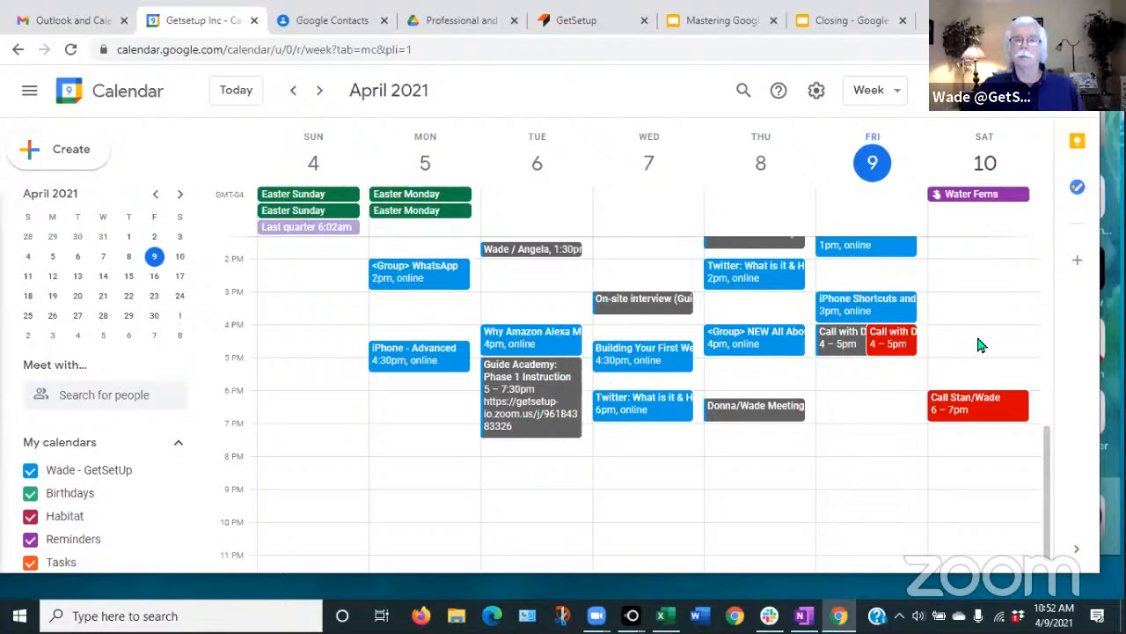
left_click(319, 92)
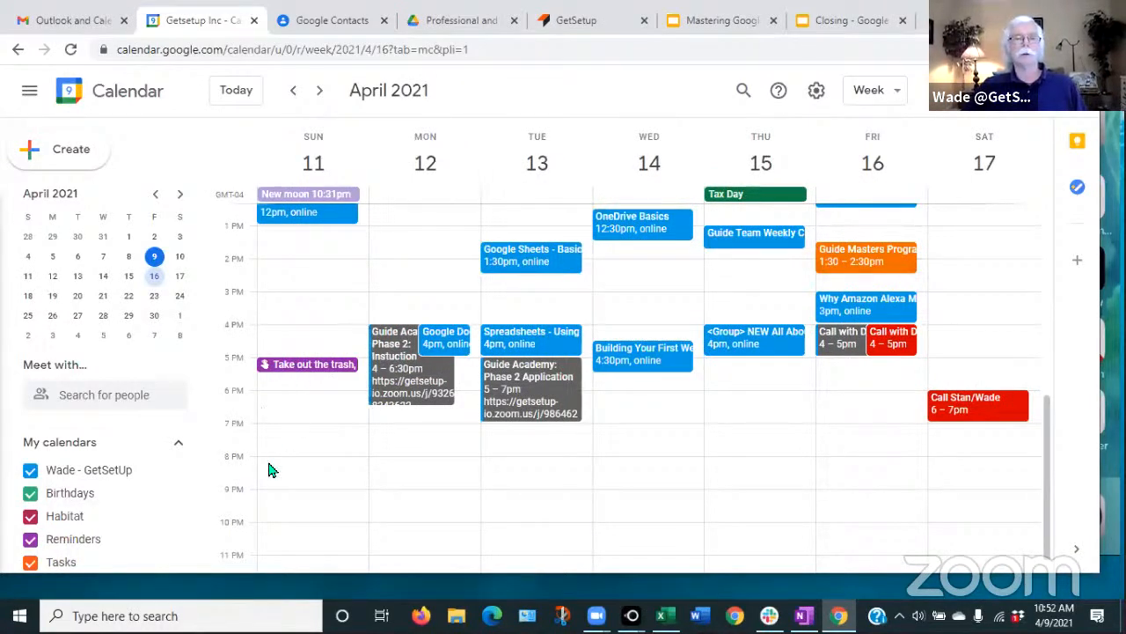
left_click(297, 93)
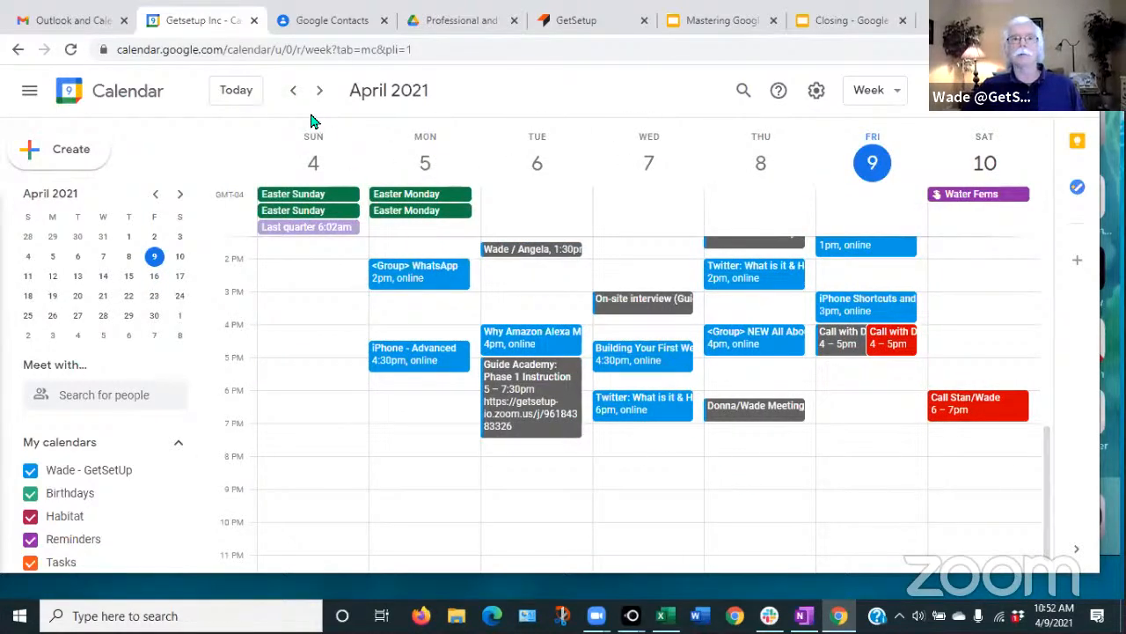
left_click(235, 91)
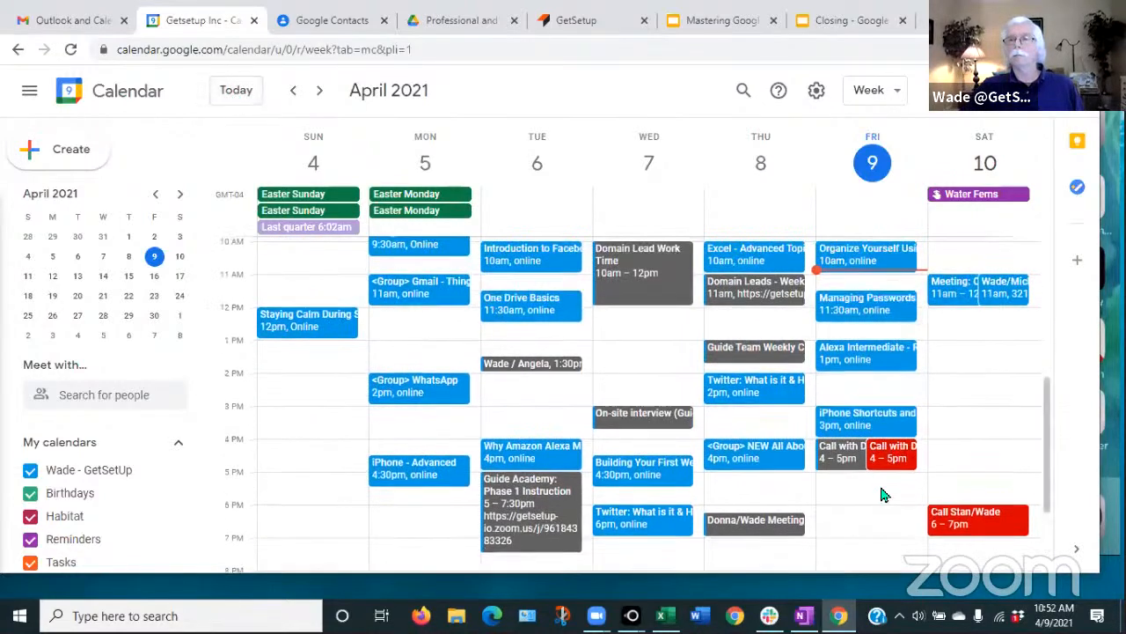
scroll(946, 403, "up", 3)
scroll(946, 403, "down", 2)
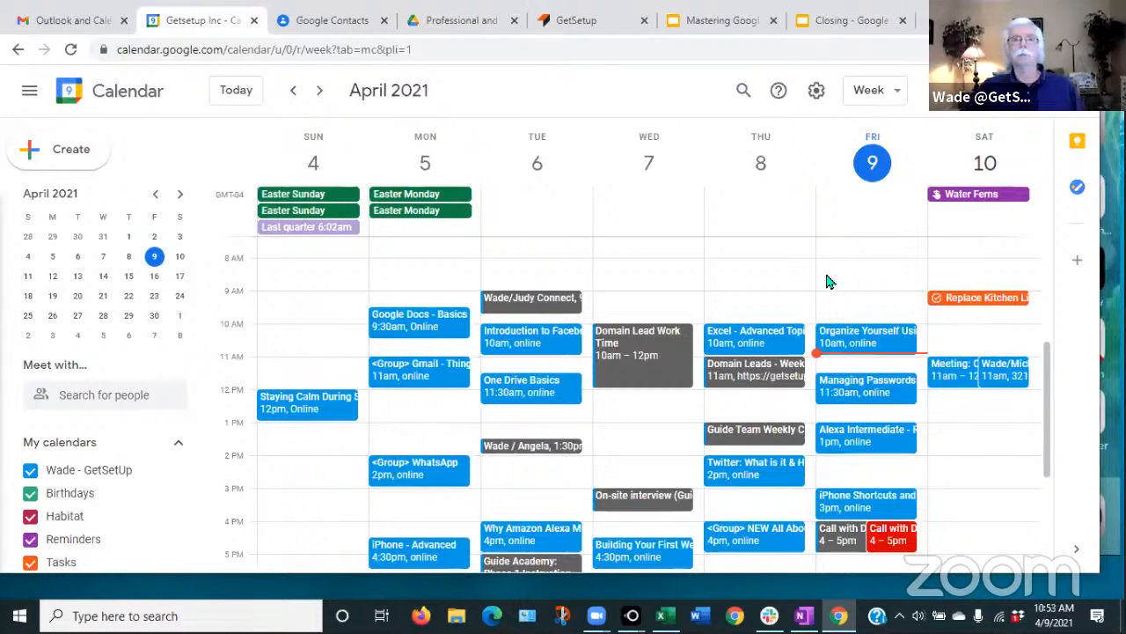
- Create a 'Take car to shop' task Saturday 2pm noting change oil, rotate tires, wiper blades
left_click(950, 467)
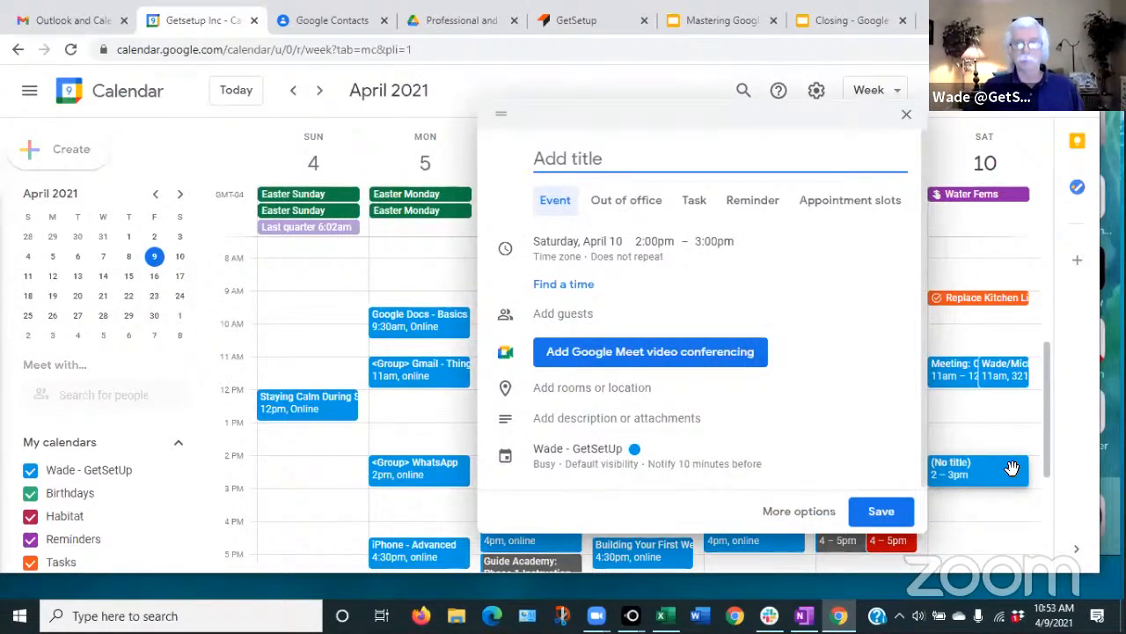
left_click(695, 203)
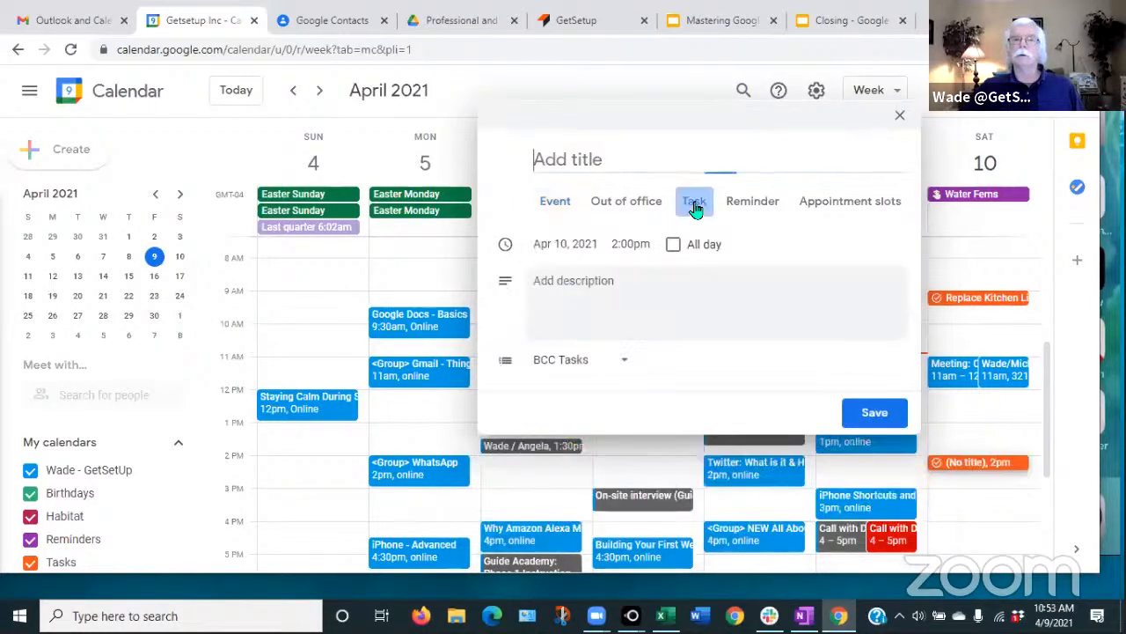
type("Take ")
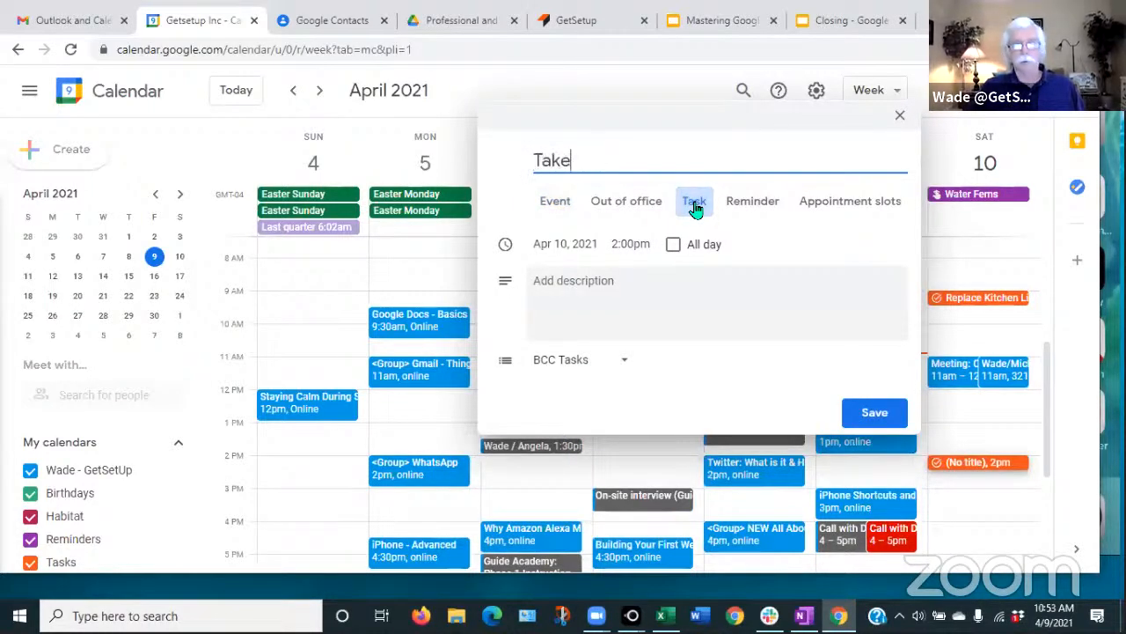
type("car to sh")
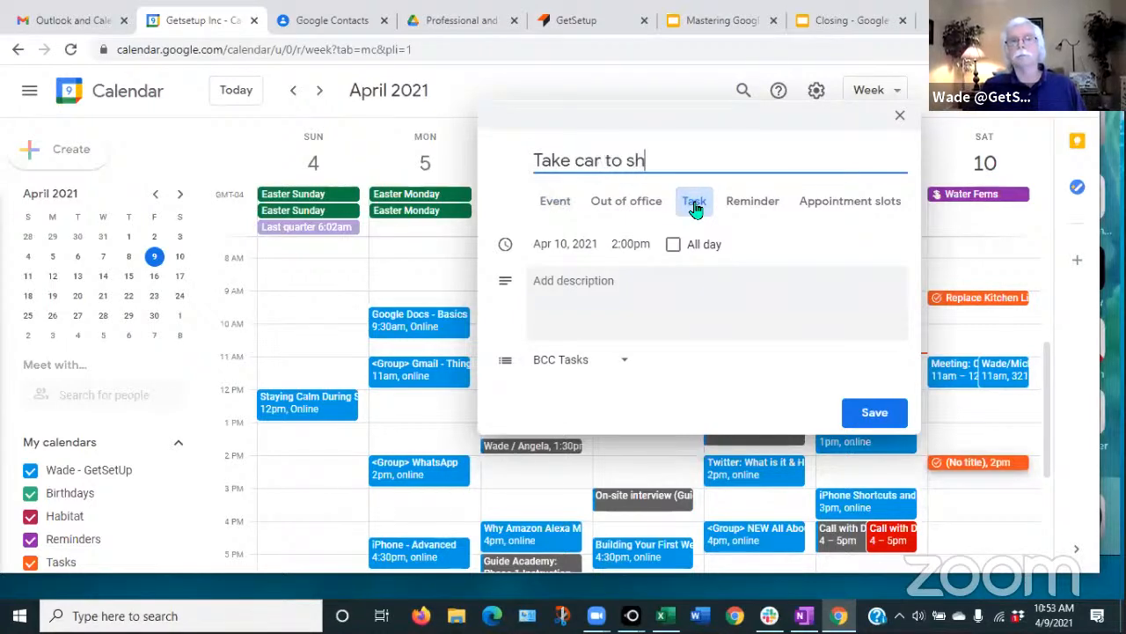
type("o")
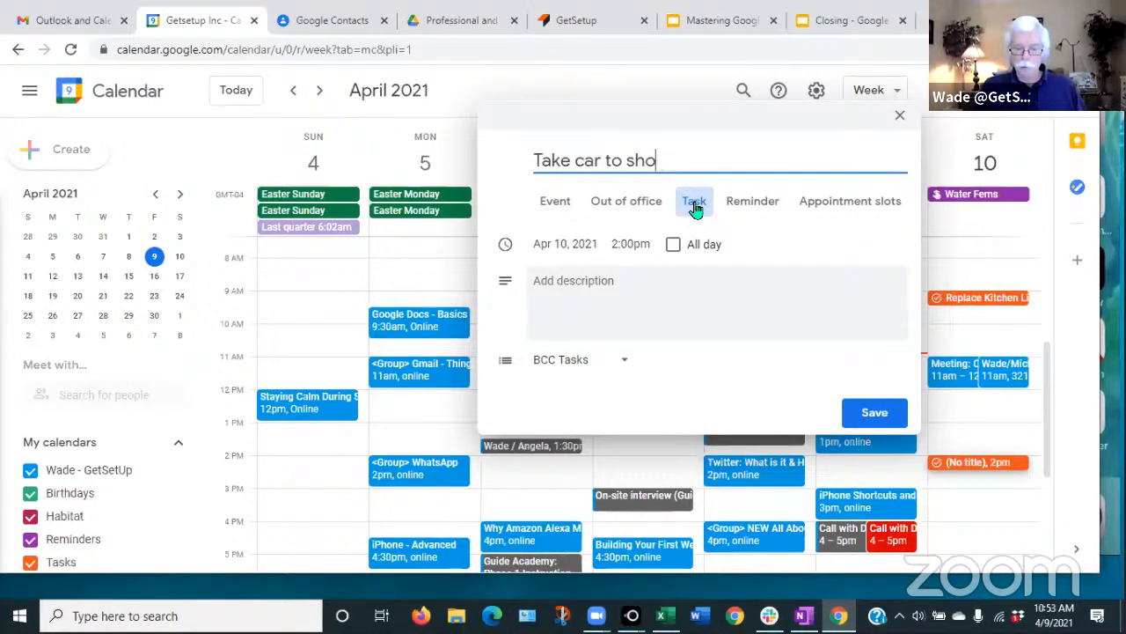
type("tp")
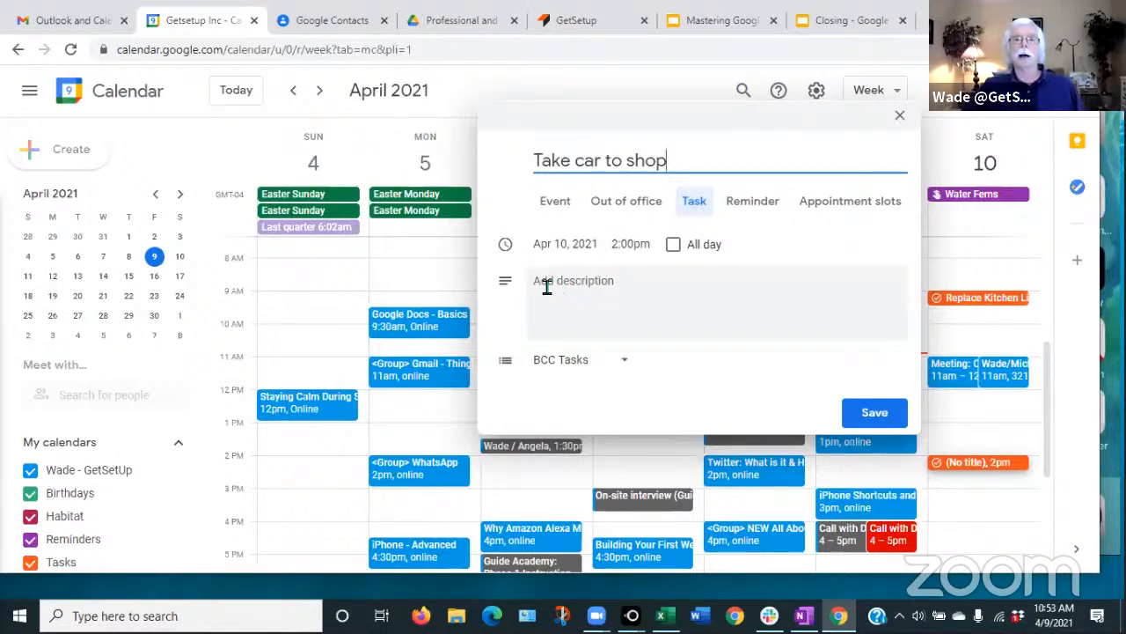
left_click(695, 296)
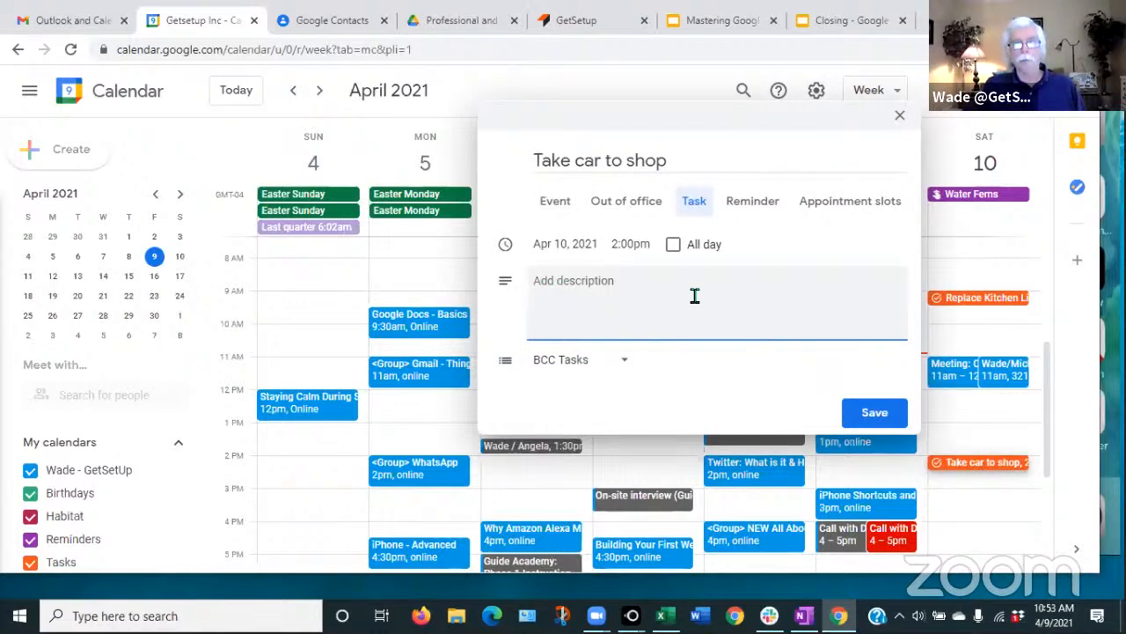
type("change o")
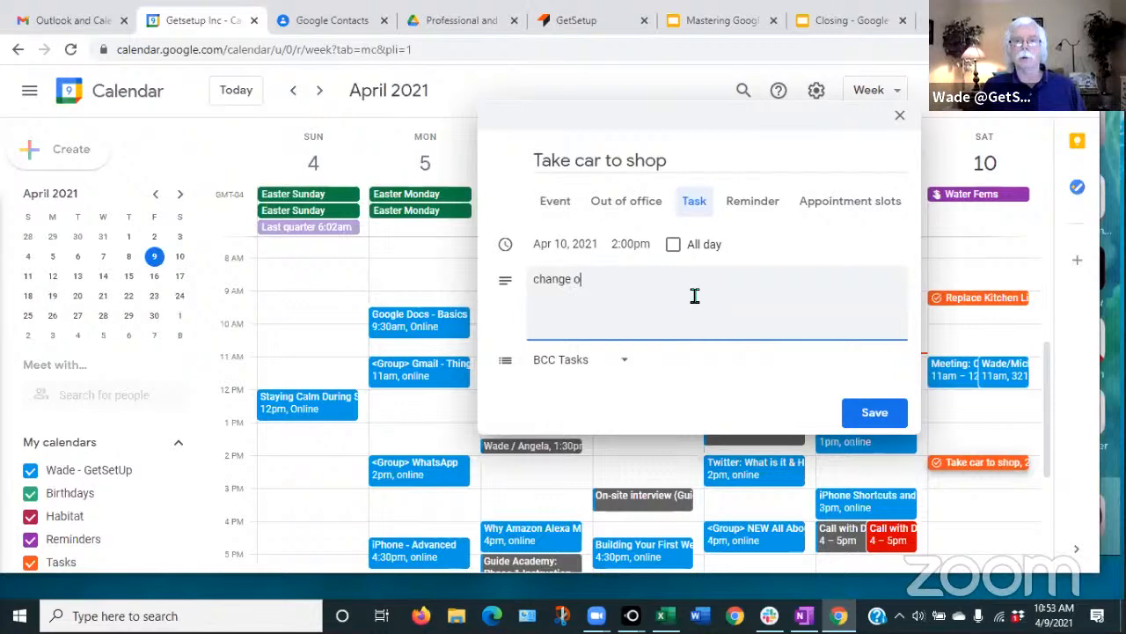
type("il")
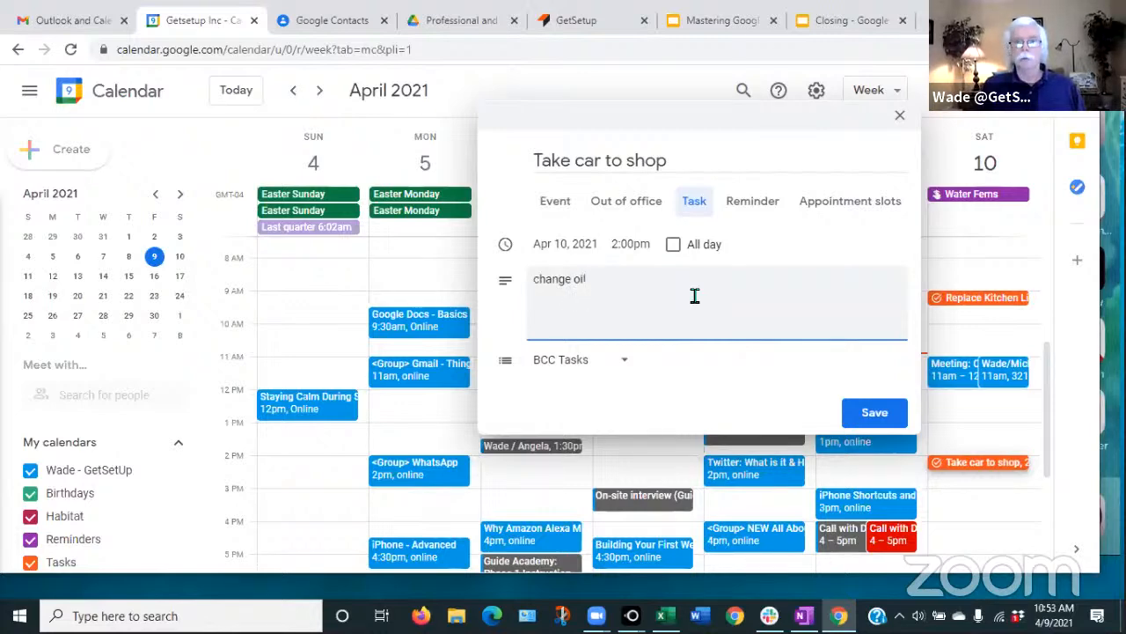
key("Return")
type("rotate tire")
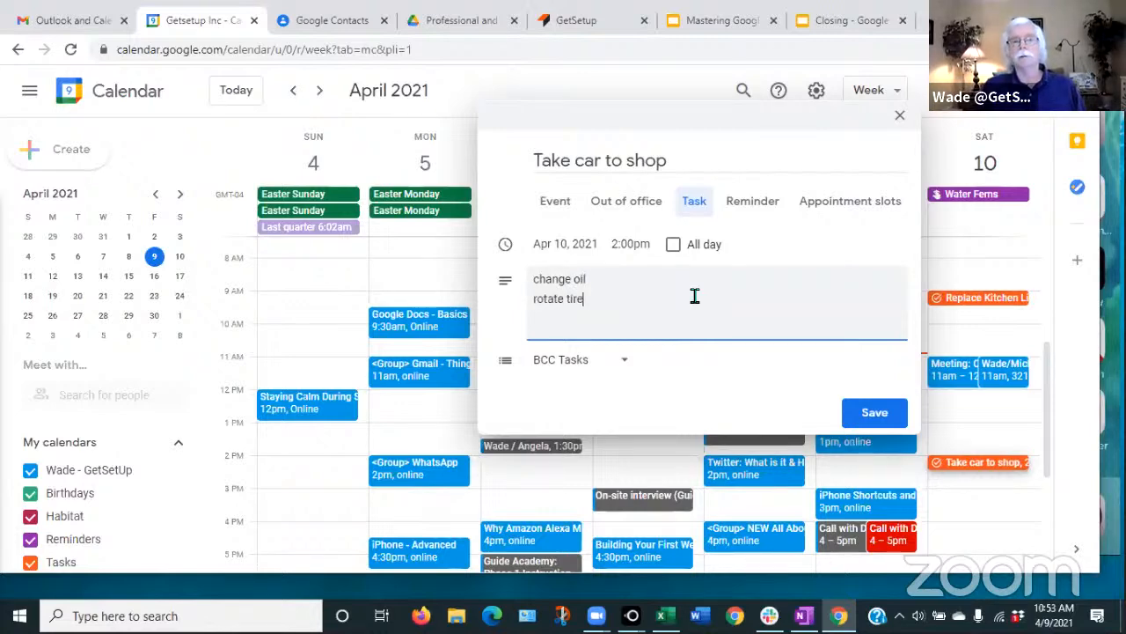
type("s")
key("Return")
type("wip")
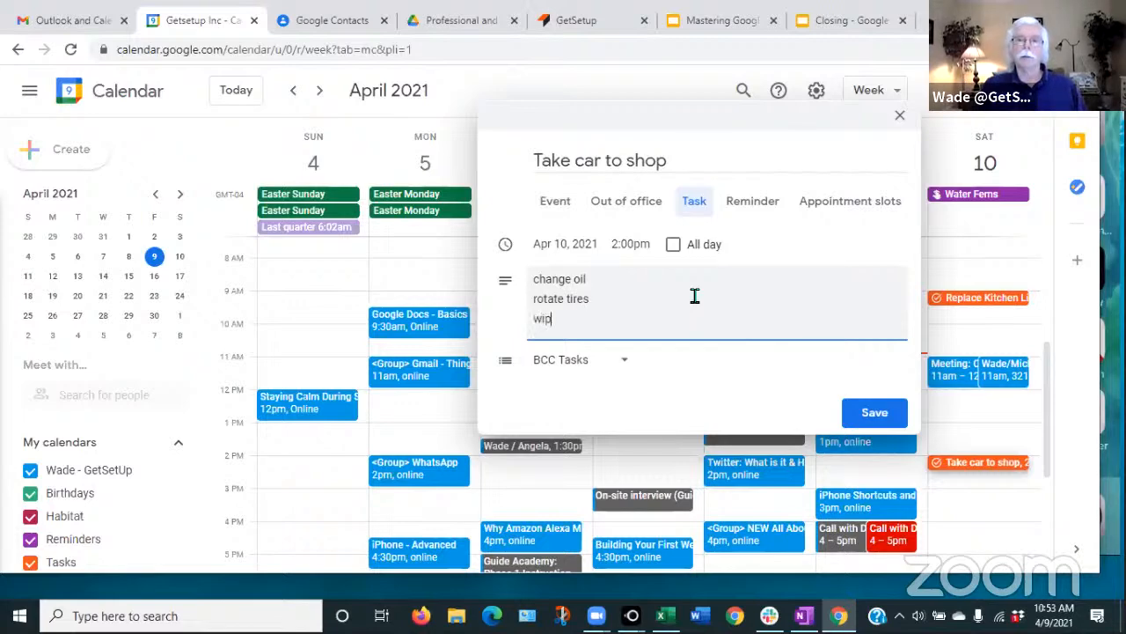
type("er bl")
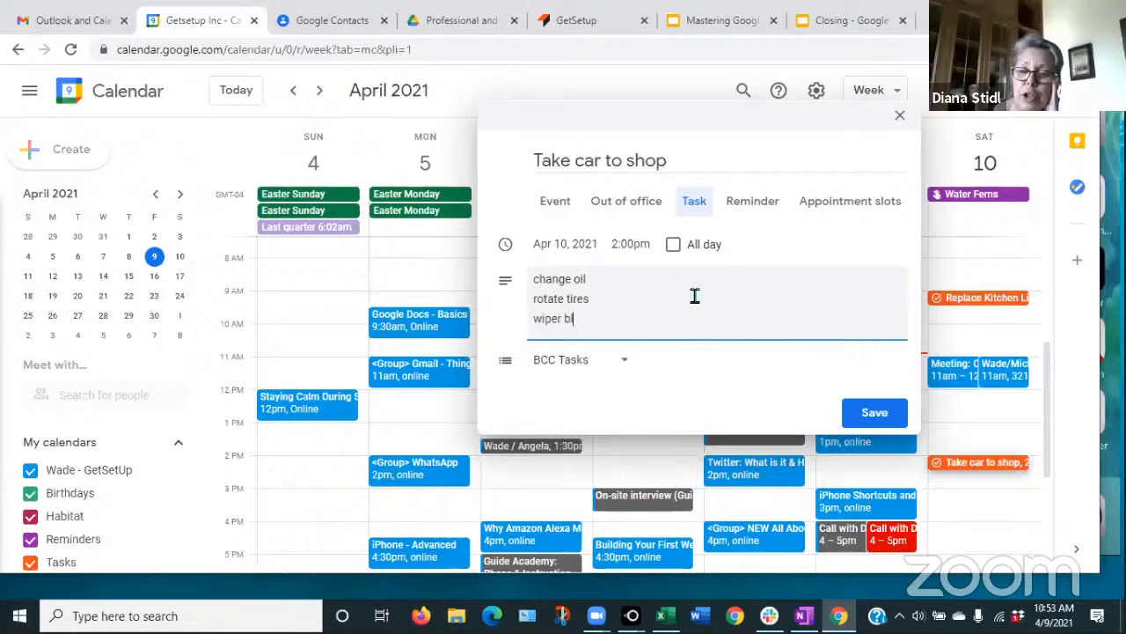
type("ades")
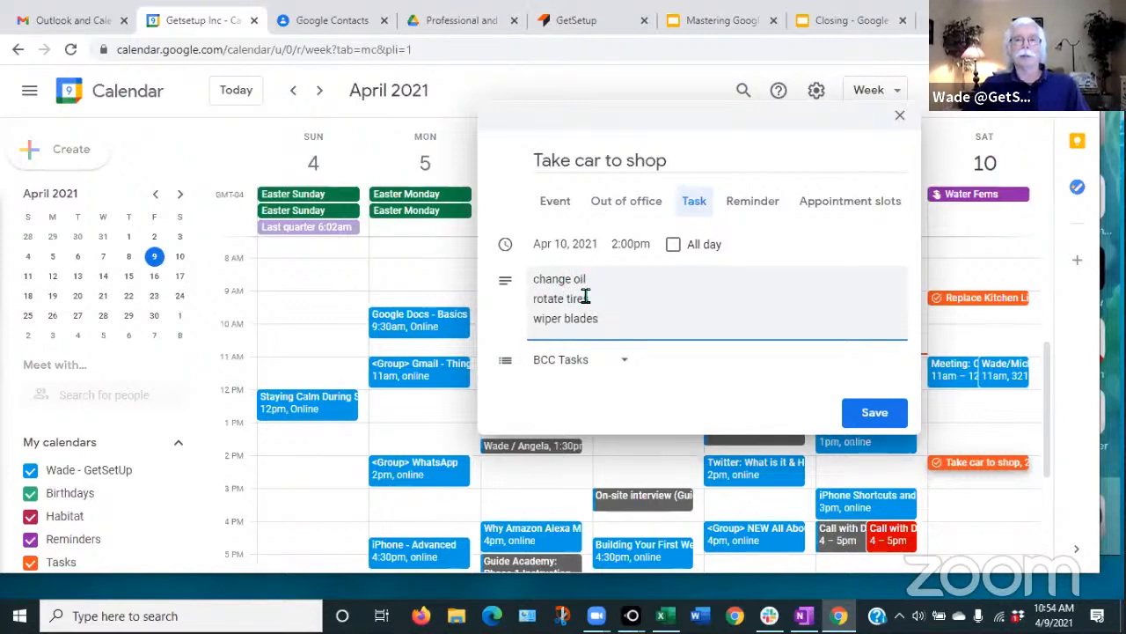
- Assign the task to the Personal Tasks list and save it
left_click(626, 364)
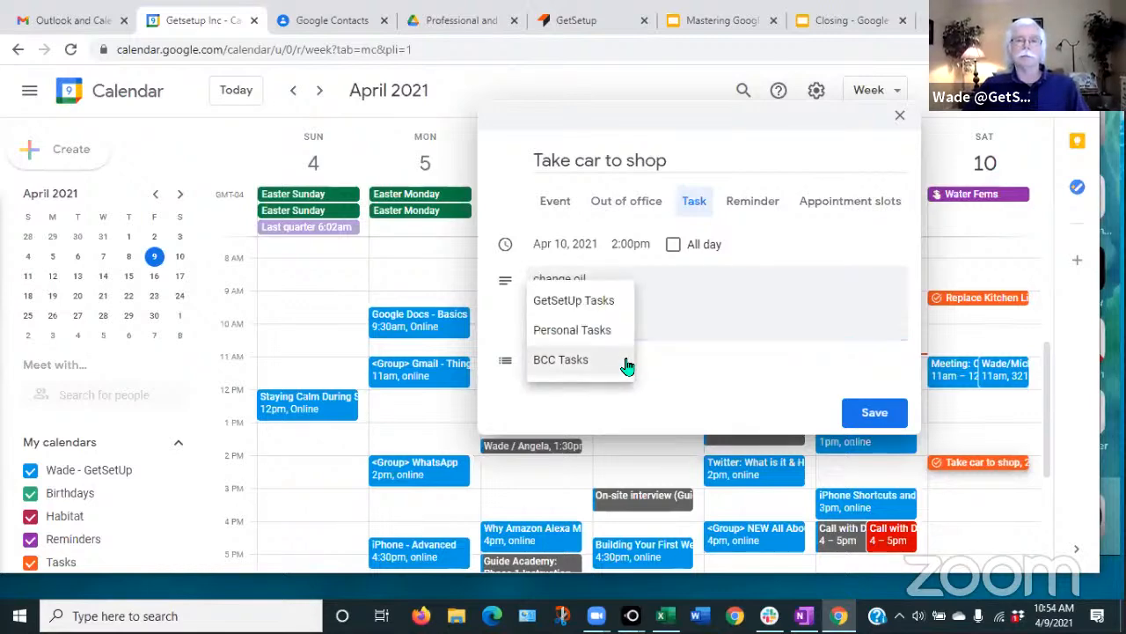
left_click(572, 339)
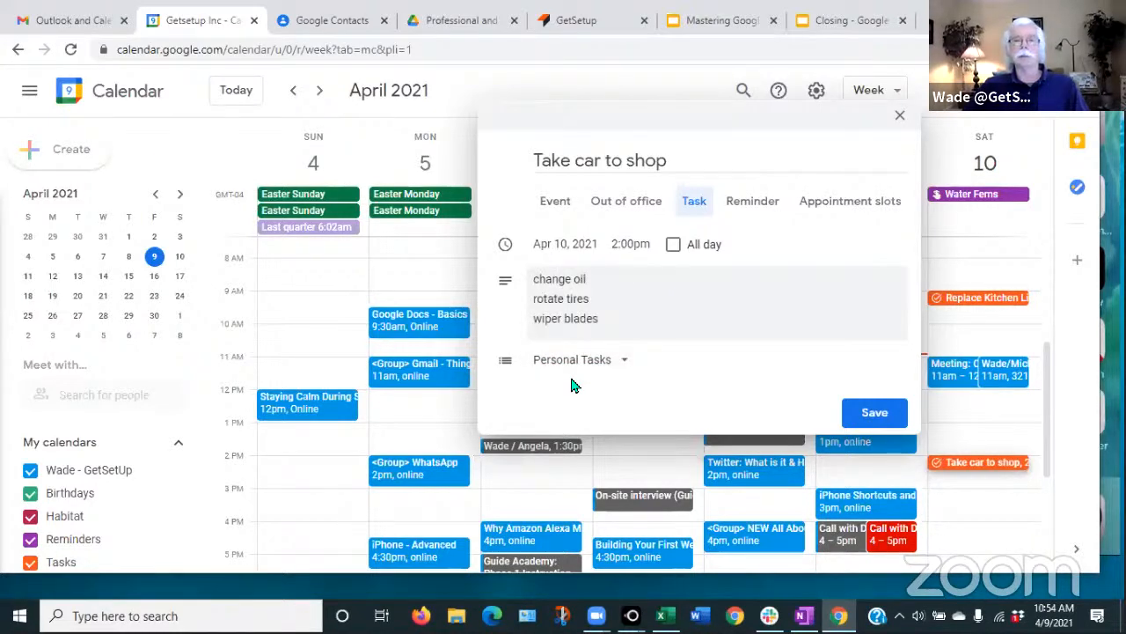
left_click(870, 413)
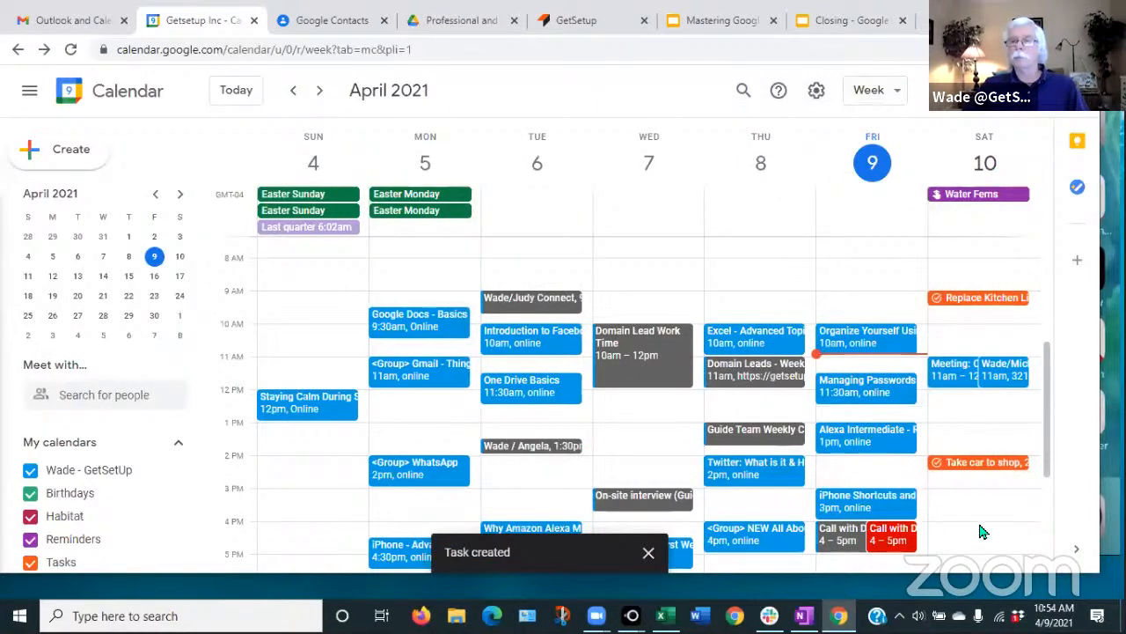
scroll(977, 475, "down", 1)
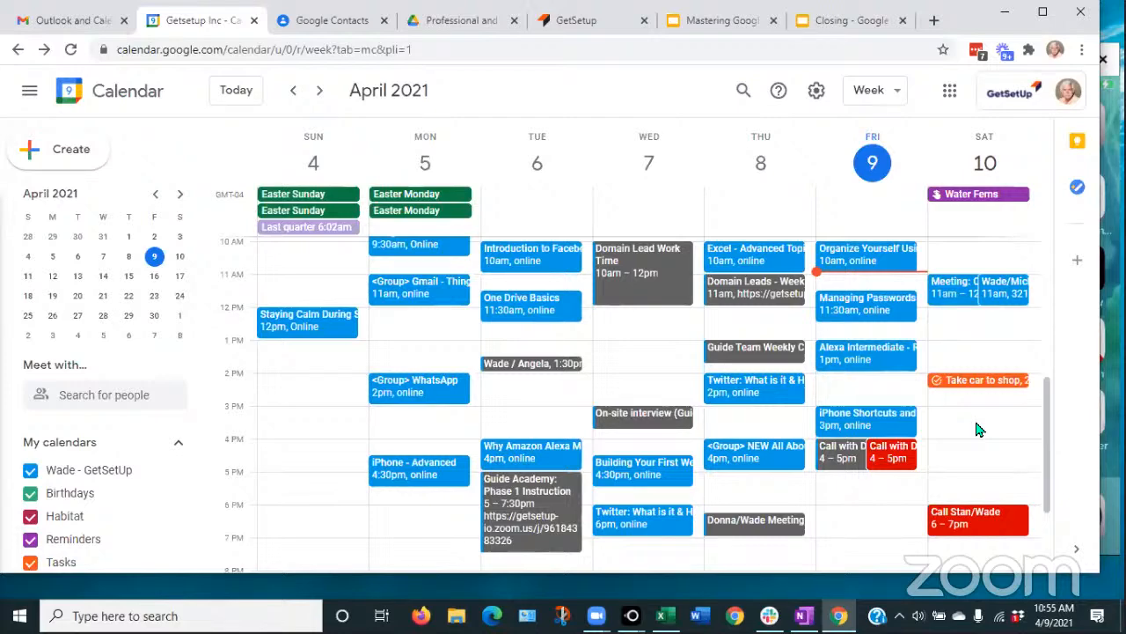
- Set the Water Ferns reminder to repeat weekly on Saturday, save, and view the following week
left_click(968, 196)
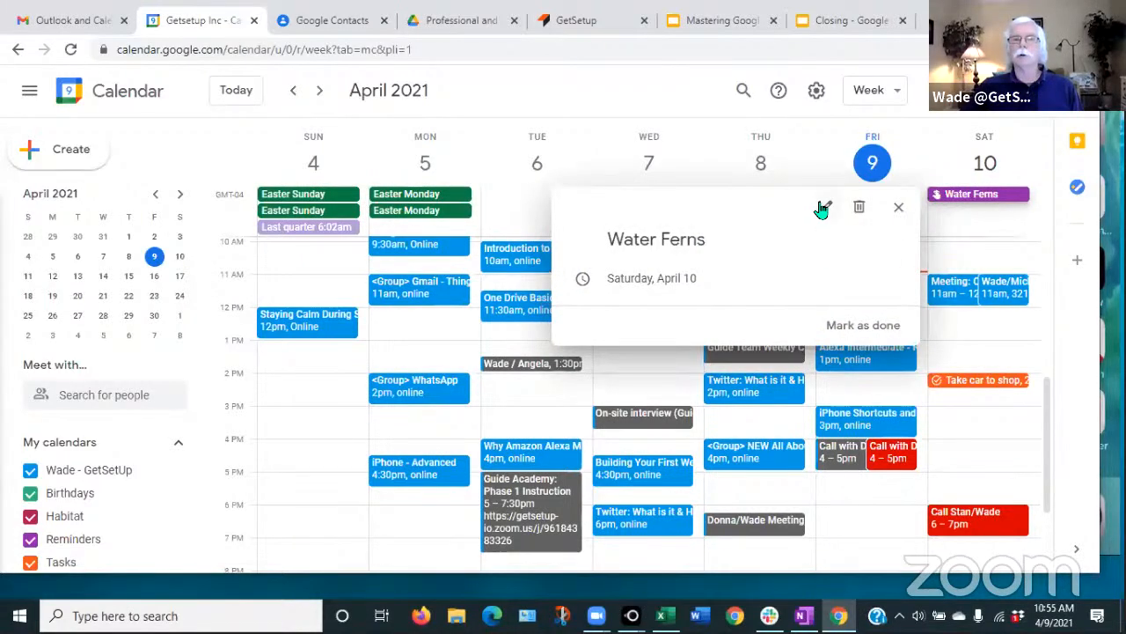
left_click(826, 208)
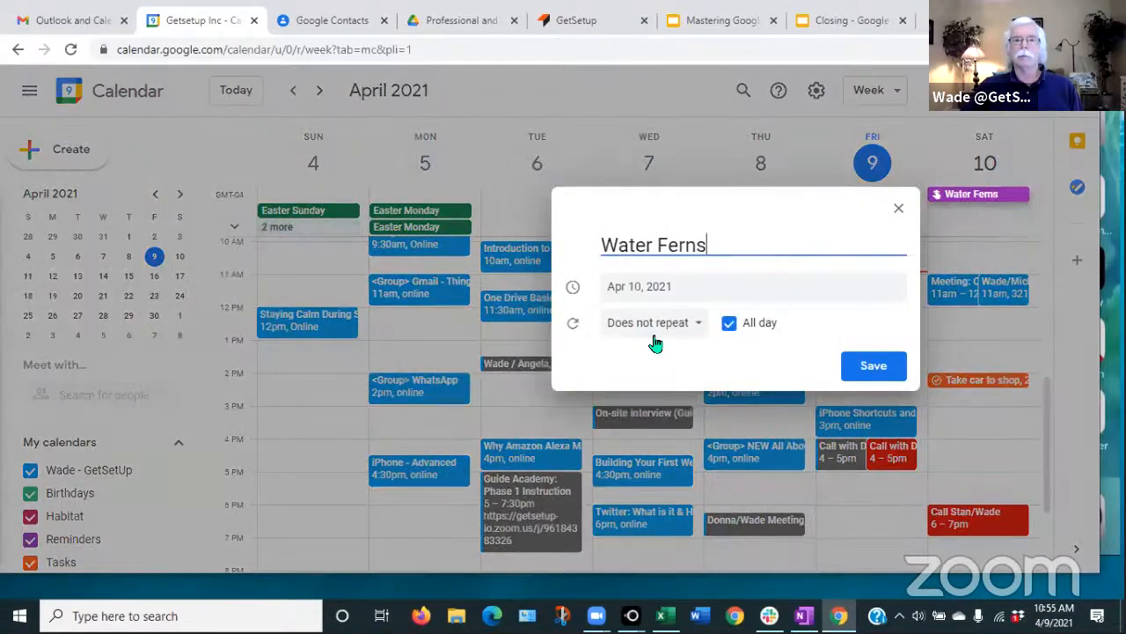
left_click(702, 325)
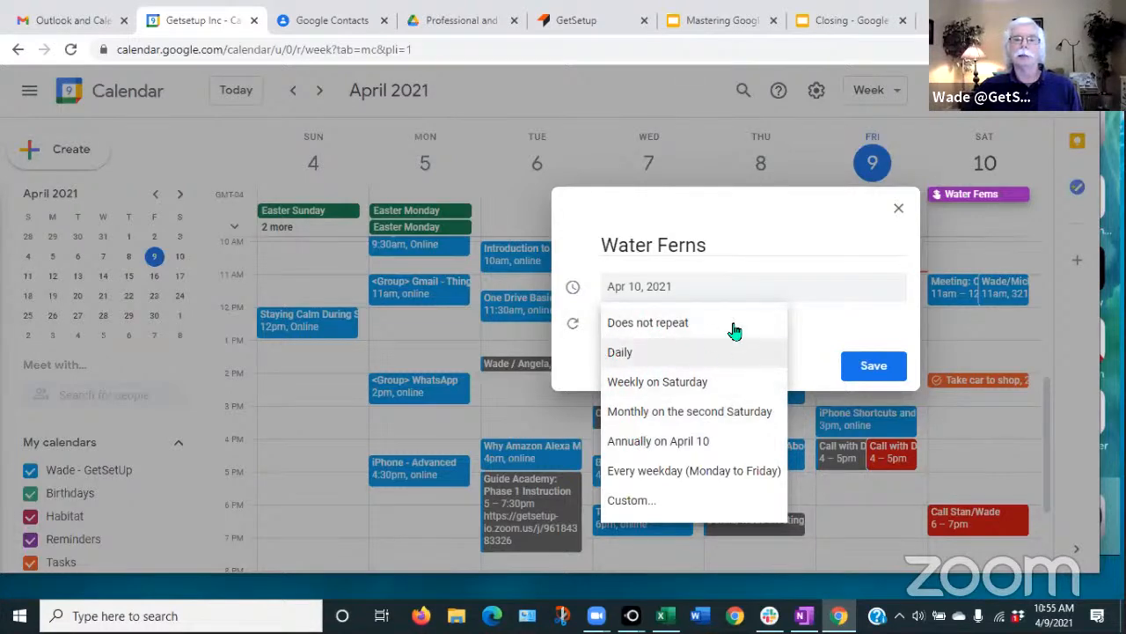
left_click(643, 388)
left_click(642, 387)
left_click(874, 366)
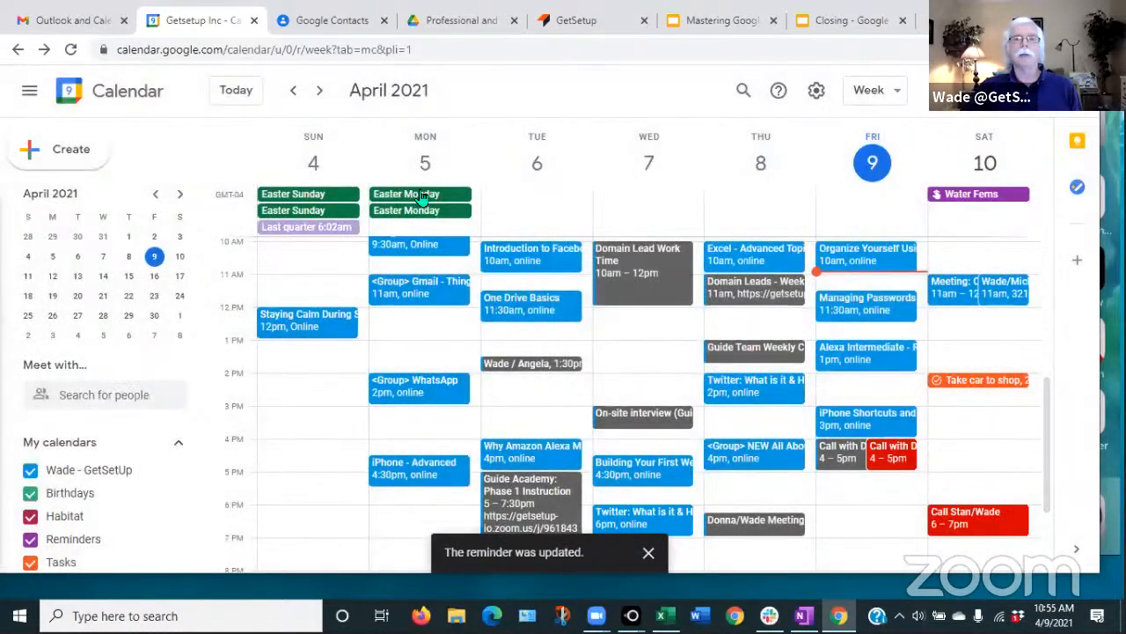
left_click(319, 91)
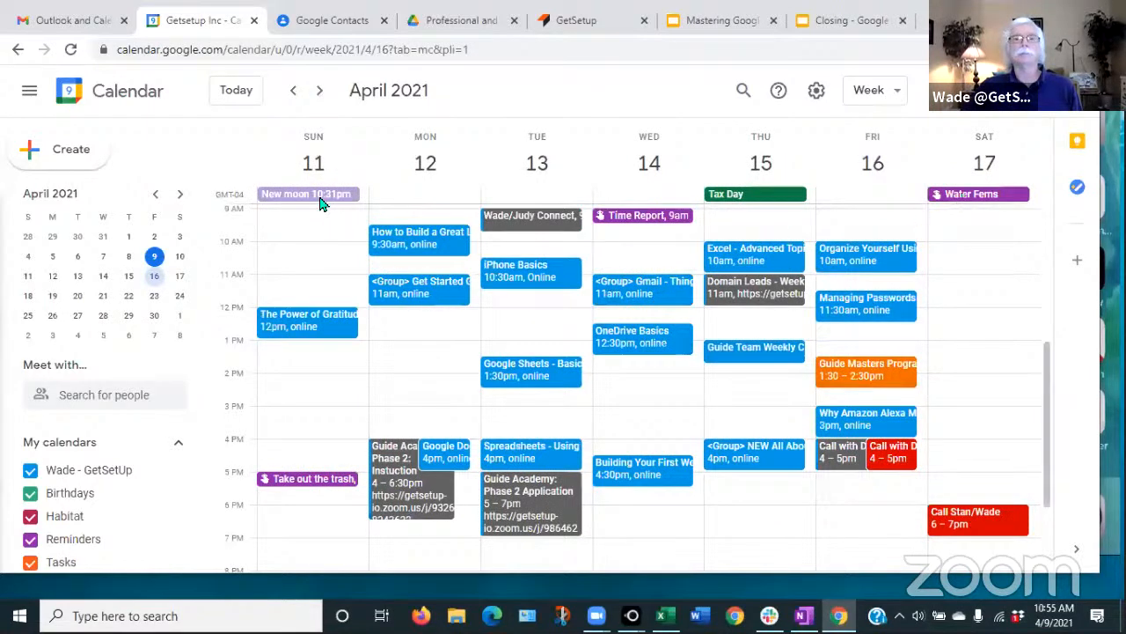
- Return to the April 4–10 week after seeing Water Ferns on April 17
left_click(295, 95)
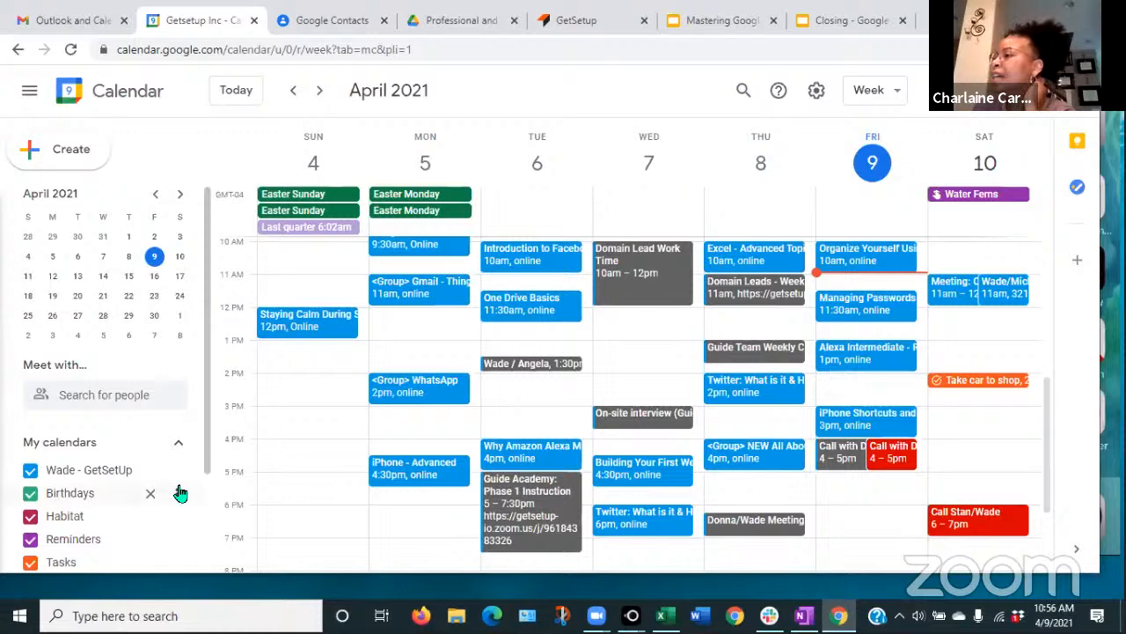
- Remove the Habitat calendar from My calendars and confirm the removal
scroll(175, 487, "down", 2)
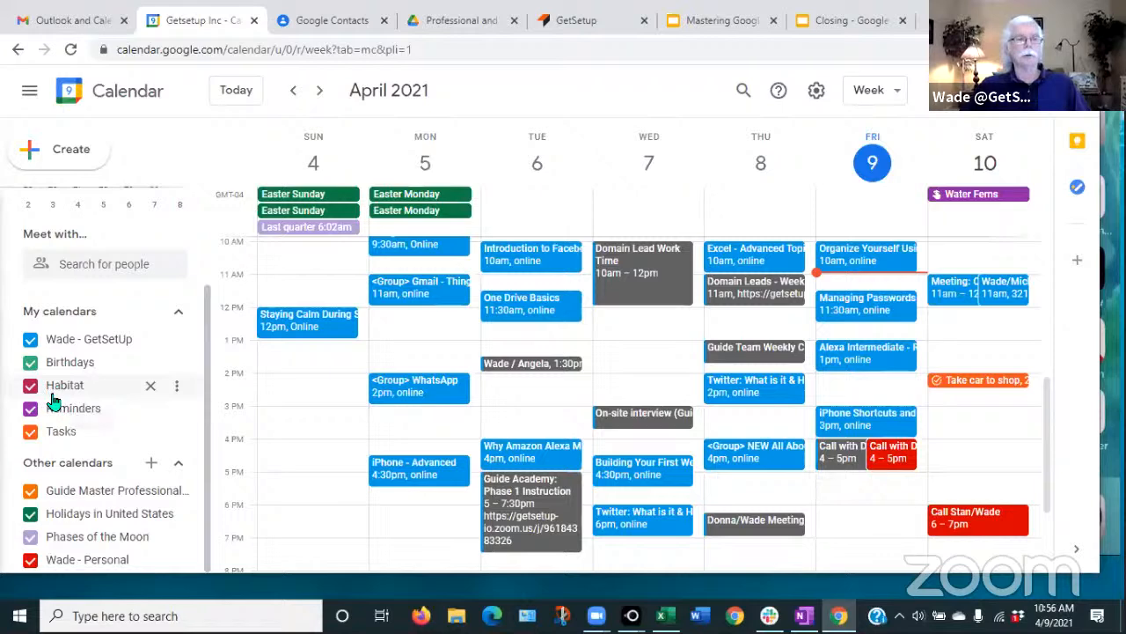
left_click(152, 393)
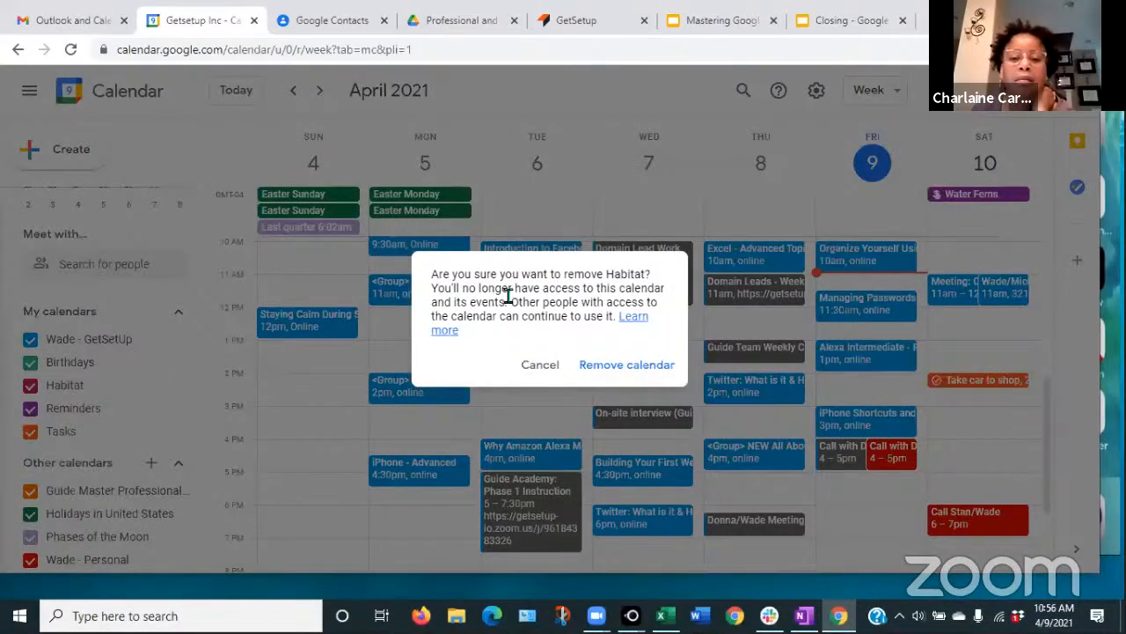
left_click(620, 371)
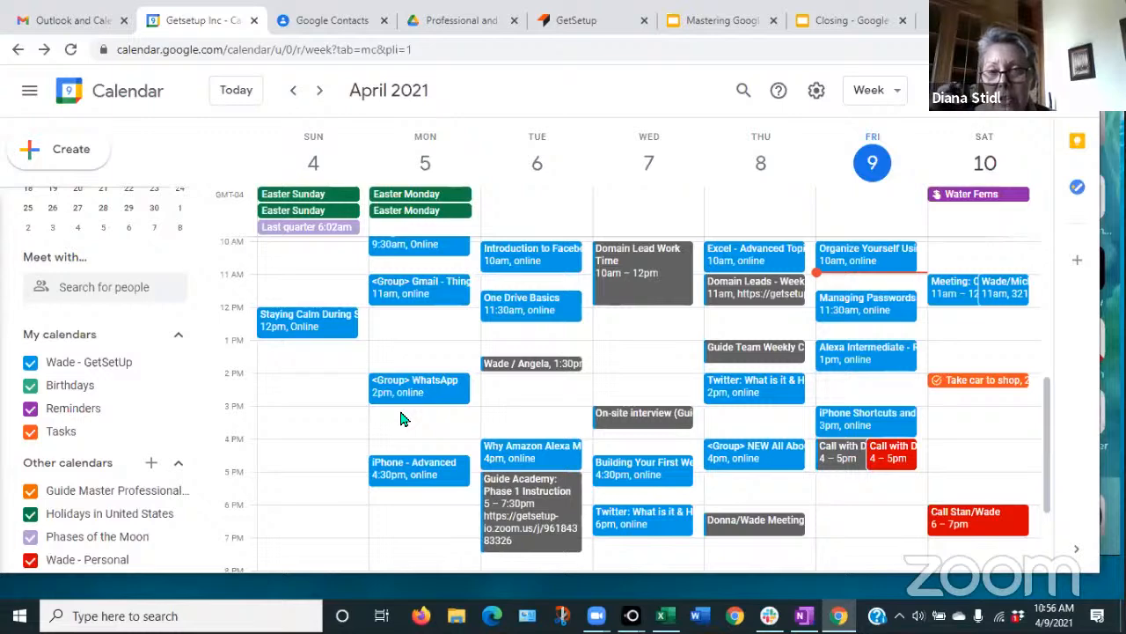
- Open the Tasks side panel on the BCC Tasks list and expand the task-list selector
left_click(1078, 190)
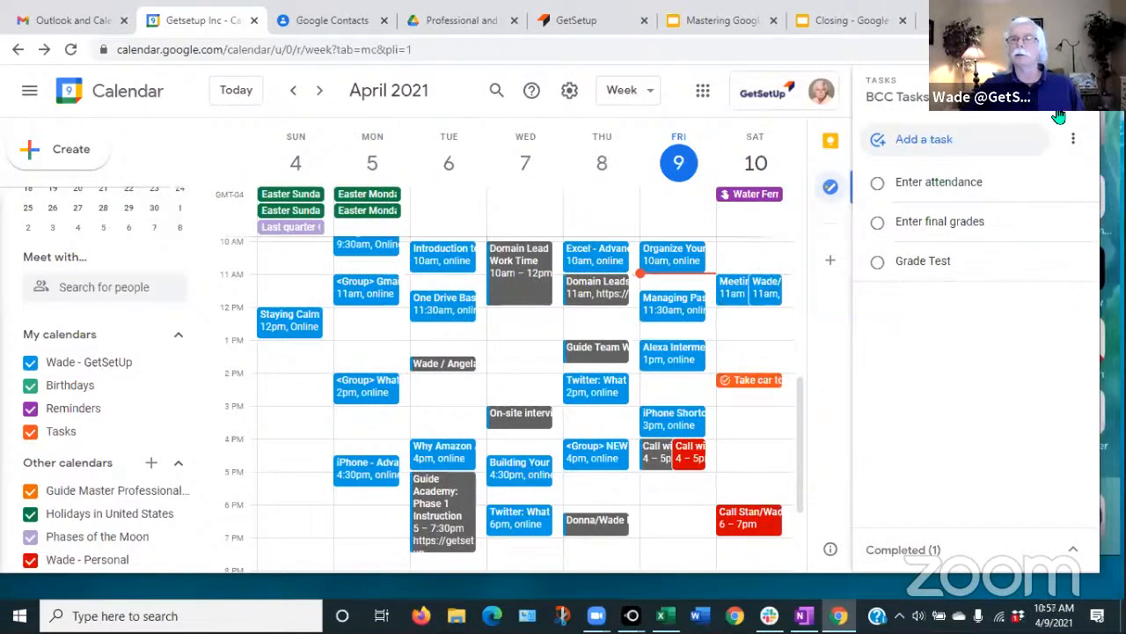
left_click(1076, 87)
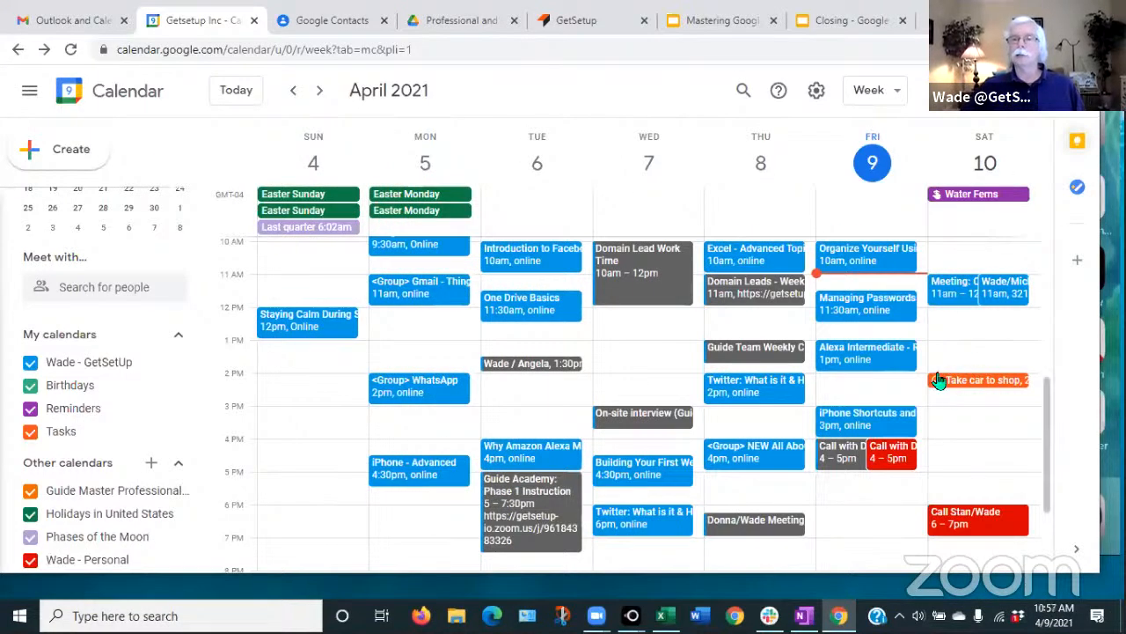
left_click(1078, 191)
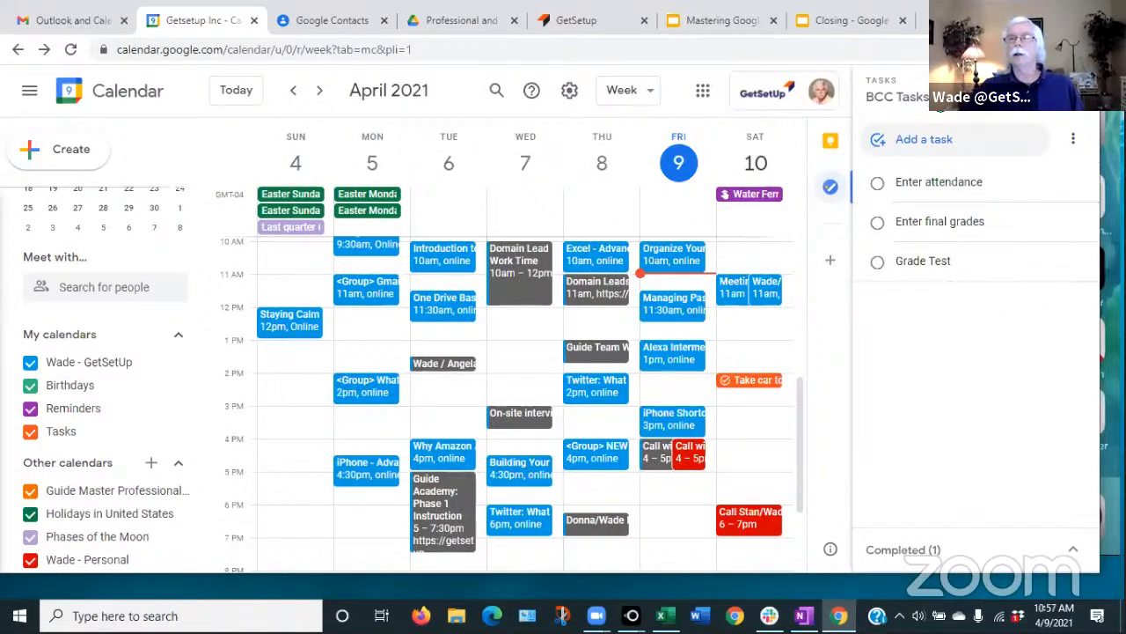
left_click(908, 104)
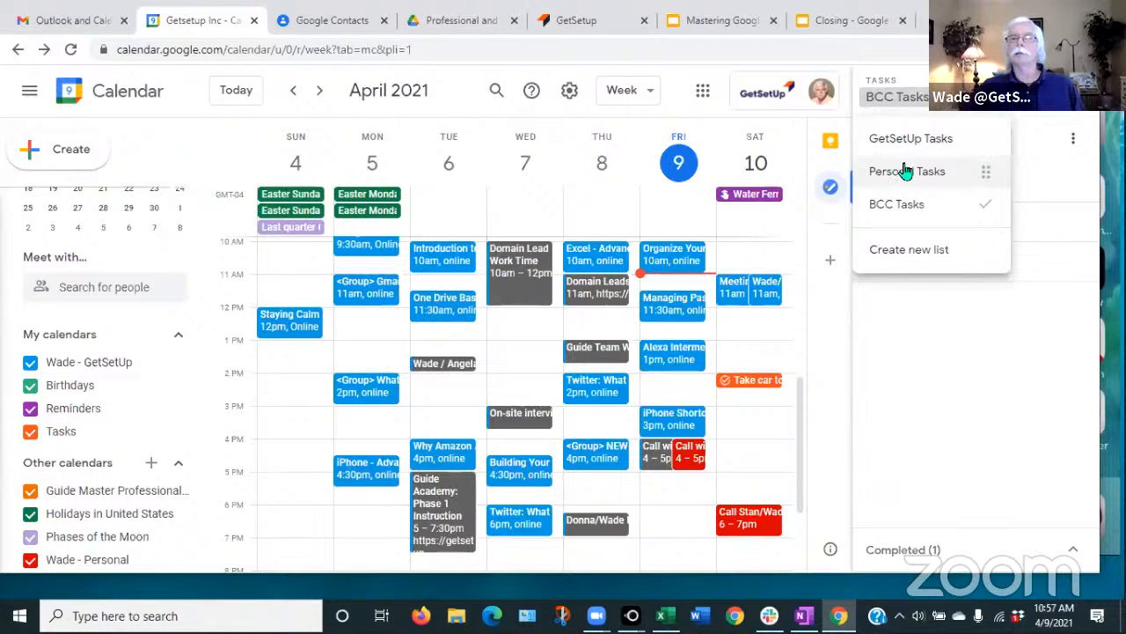
- Add a 'cut the grass' task to the Personal Tasks list
left_click(907, 171)
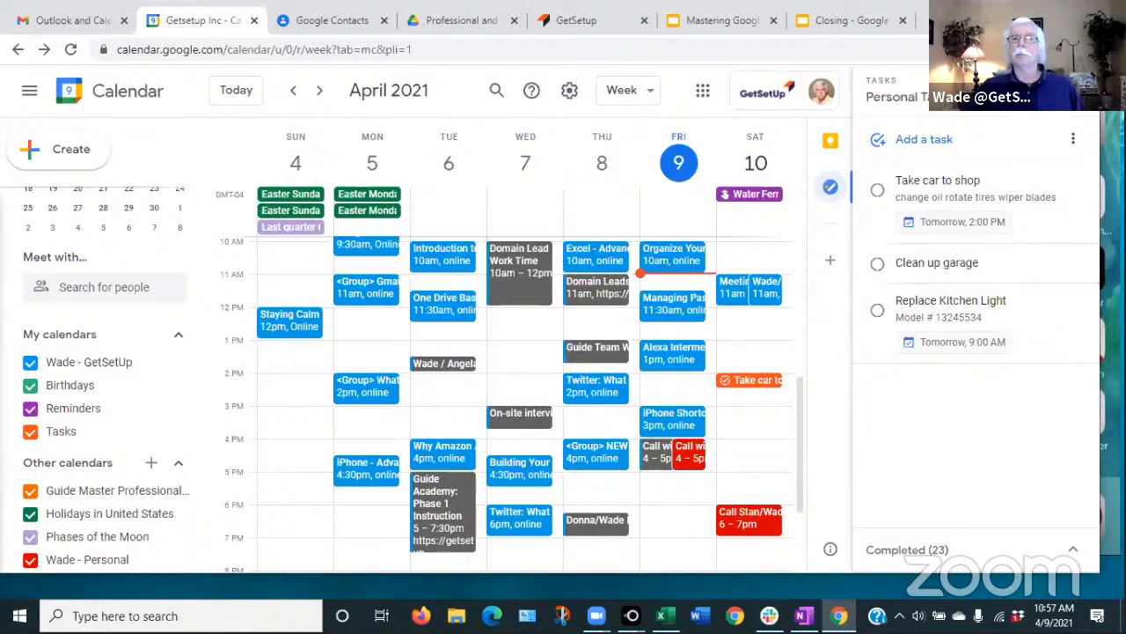
left_click(902, 146)
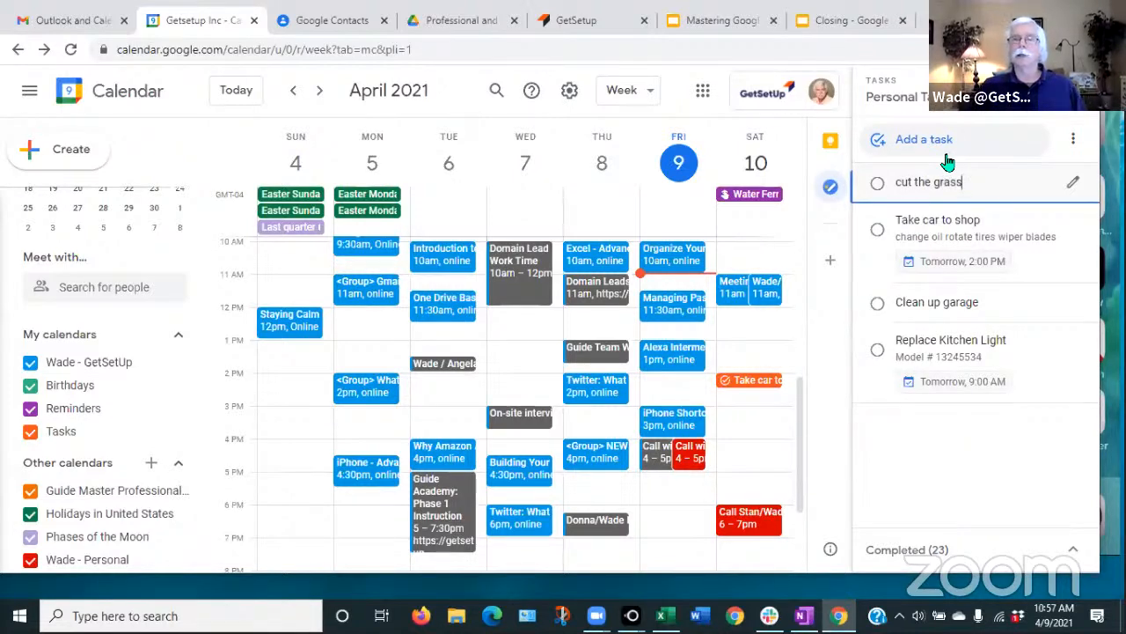
type("cut the grass")
key("Return")
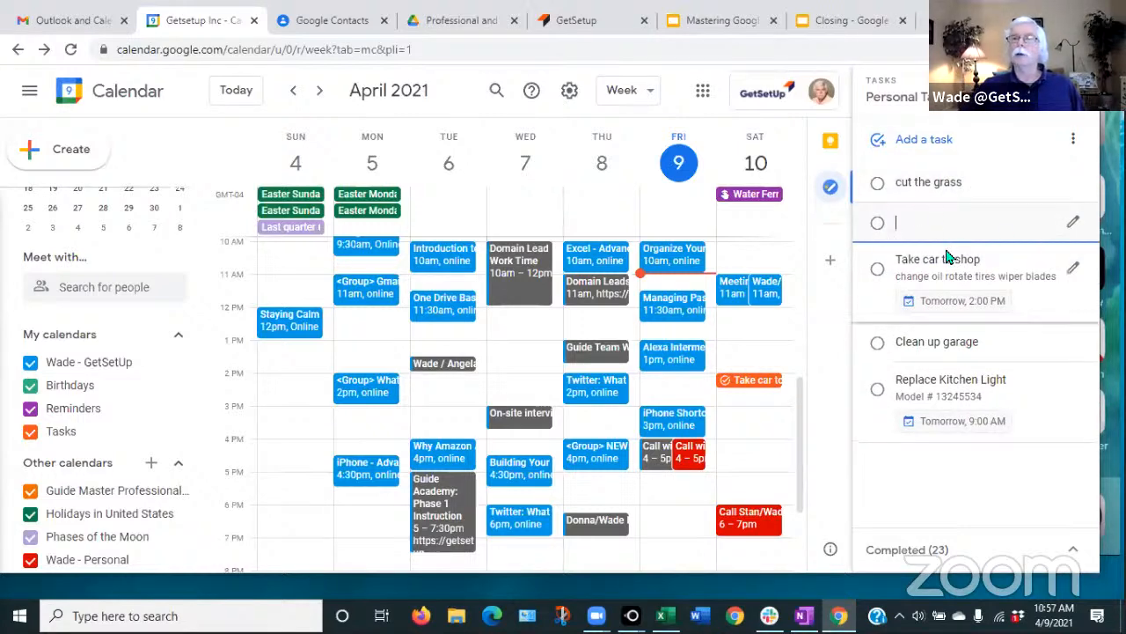
- Delete the blank task from its details panel and close the Tasks side panel
left_click(916, 470)
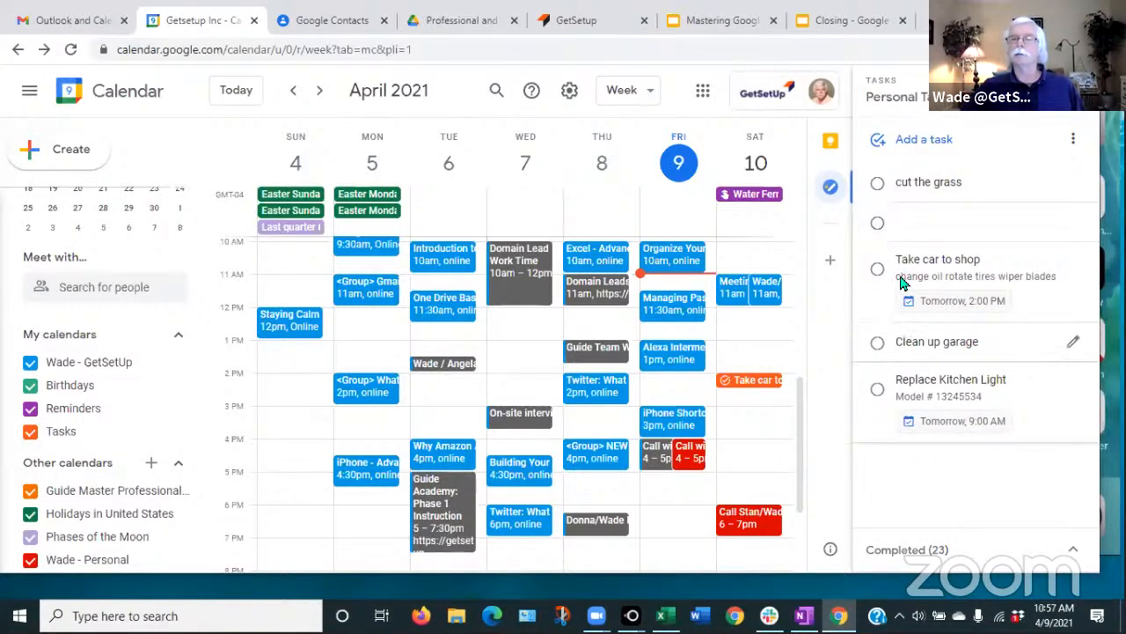
left_click(1074, 225)
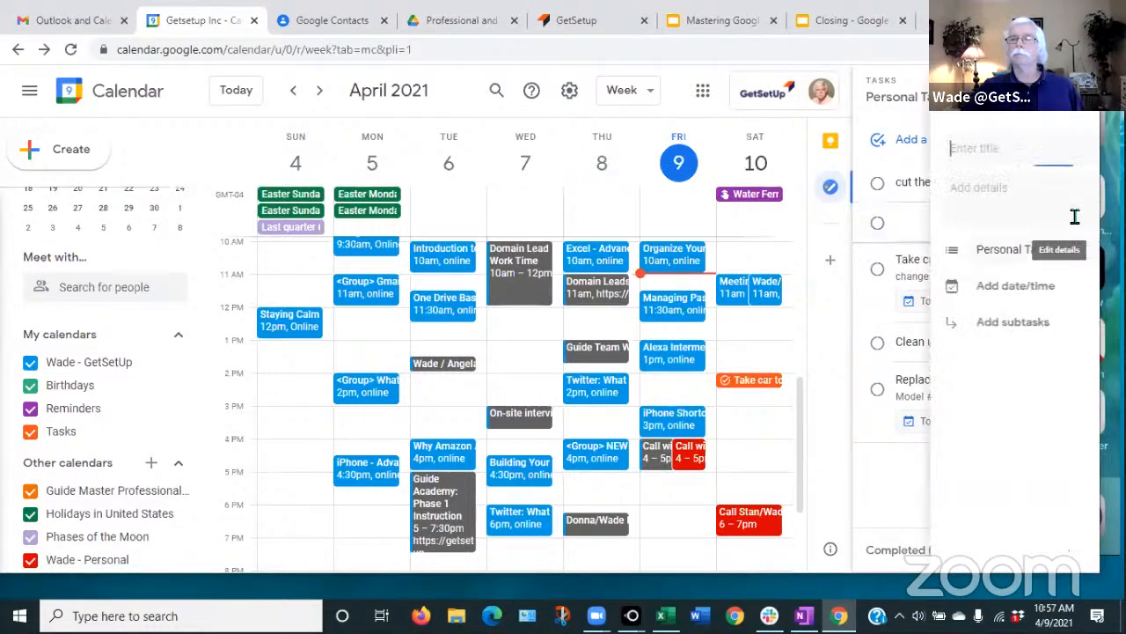
left_click(1046, 90)
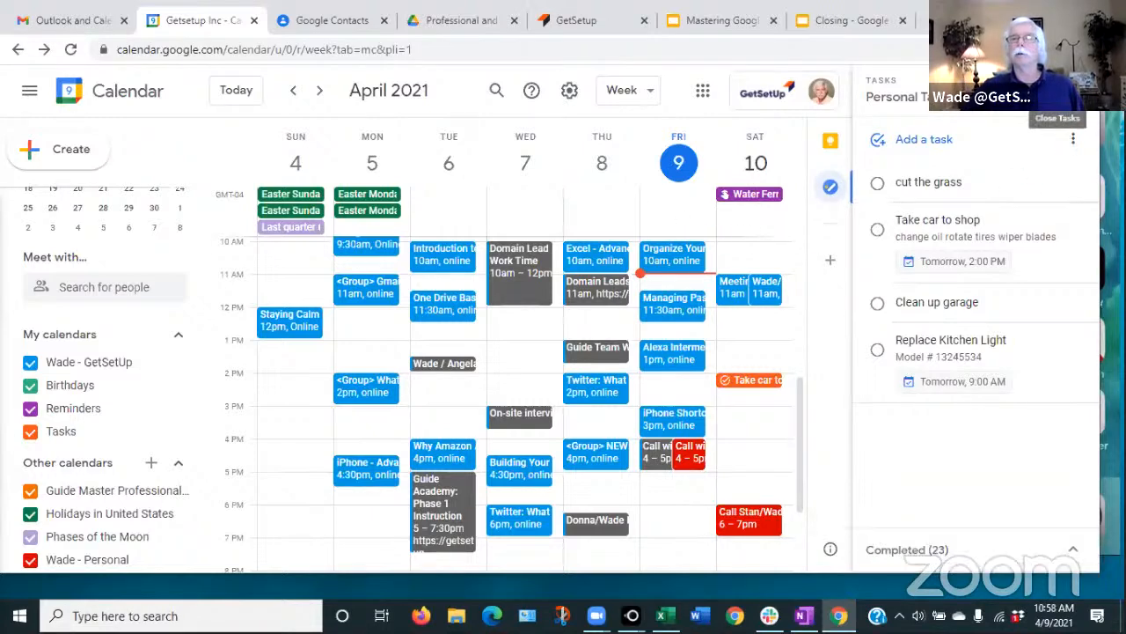
left_click(1079, 97)
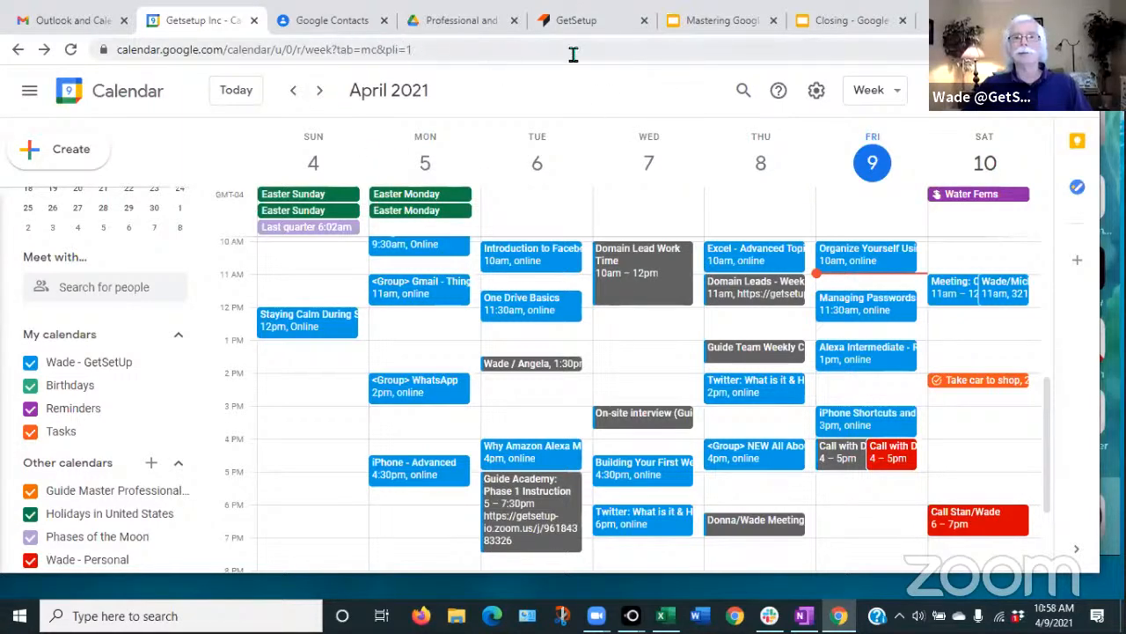
- Return to the Mastering Google Calendar presentation and advance to the closing THANKS! slide
left_click(689, 22)
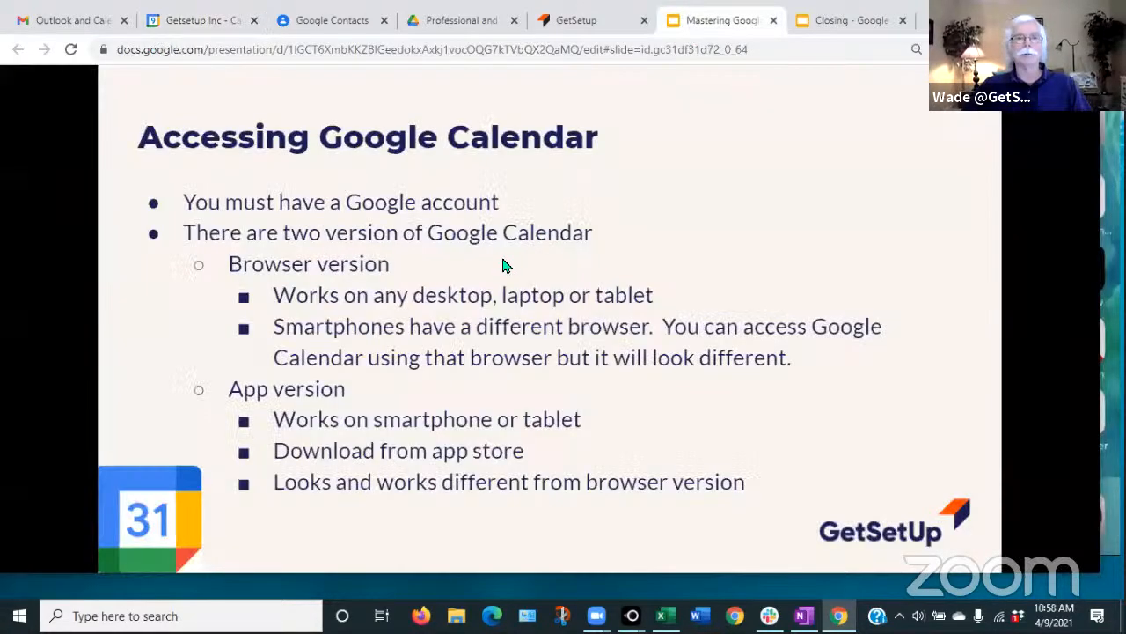
key("Right")
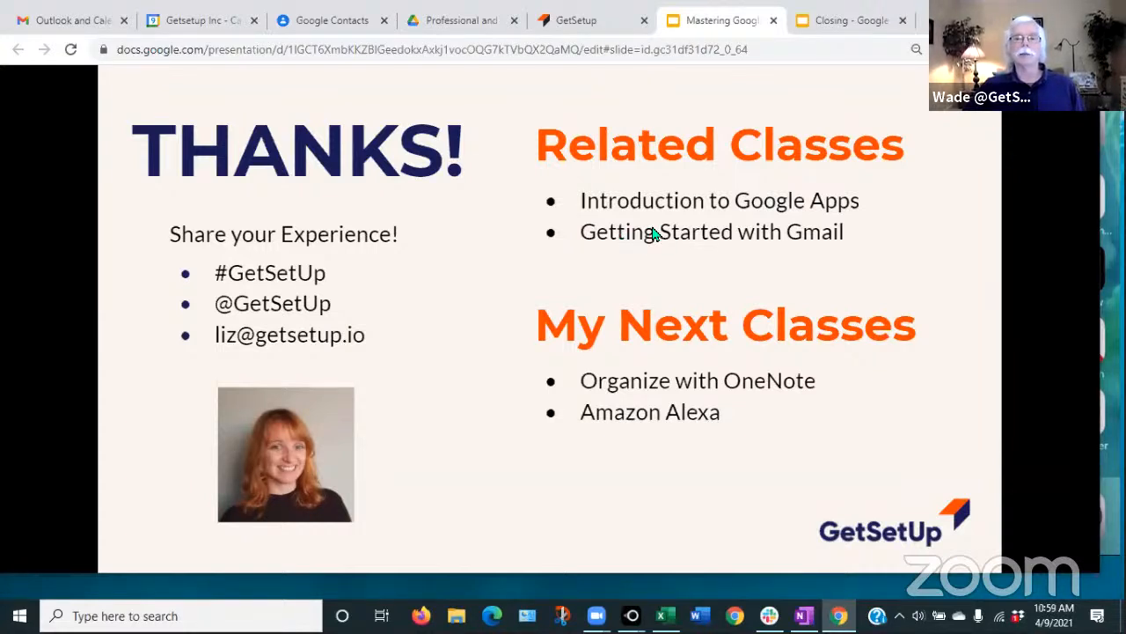
- Switch to the Closing presentation's Class Notes slide
left_click(842, 24)
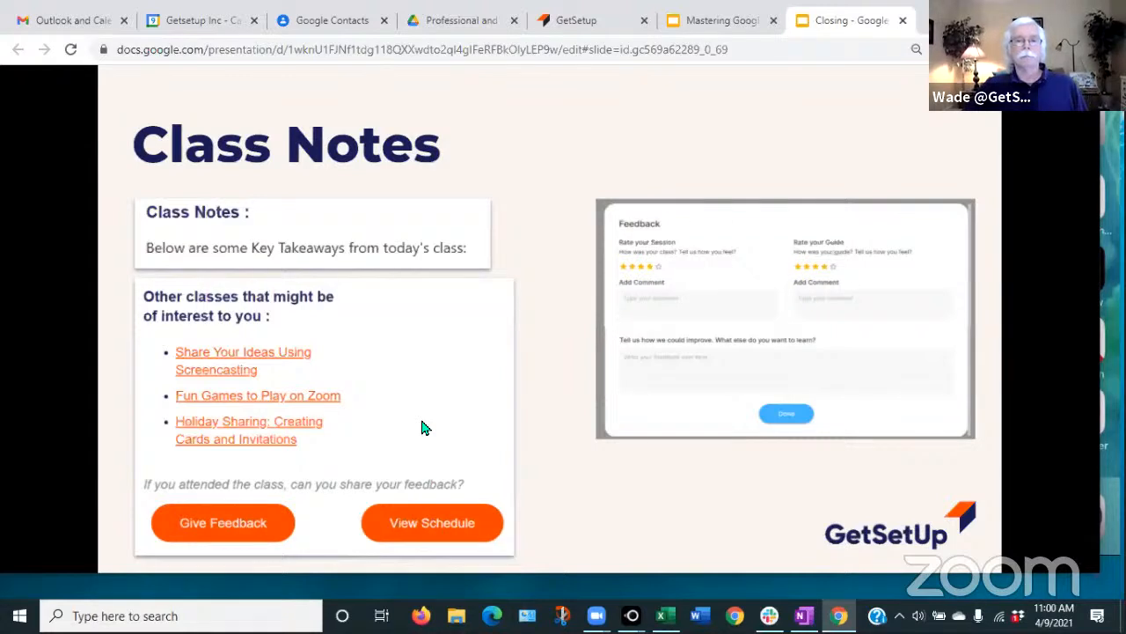
- Follow the Class Notes slide's View Schedule link to the GetSetup home page
left_click(431, 526)
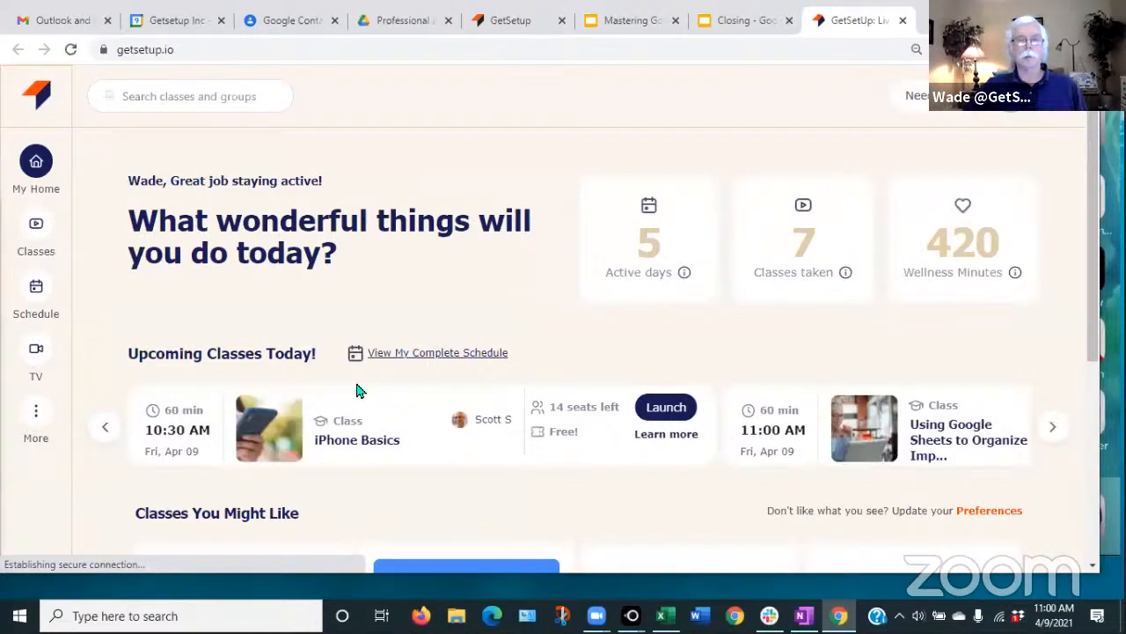
- Search the complete GetSetup schedule for 'keep' and open the Google Keep - Tasks, Reminders and Notes class
left_click(438, 353)
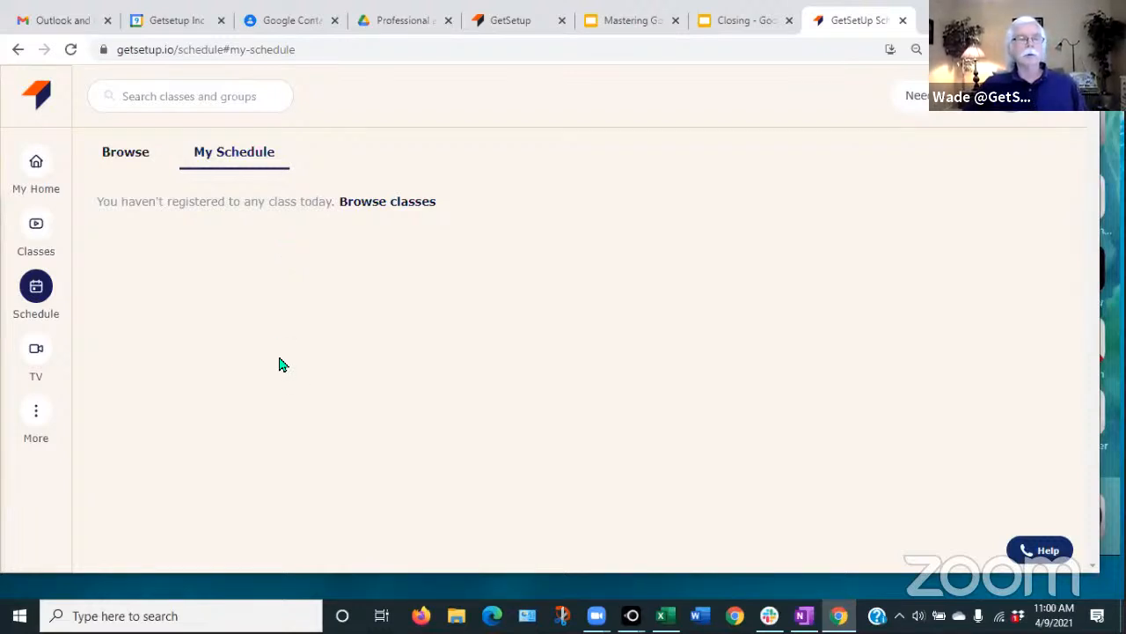
left_click(132, 98)
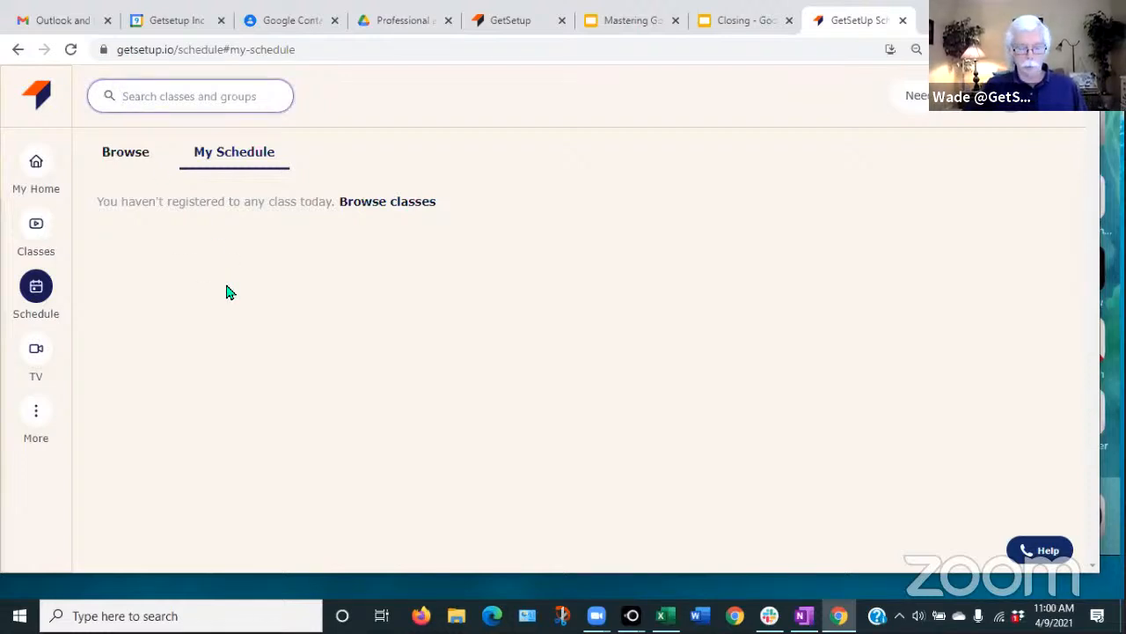
type("kee")
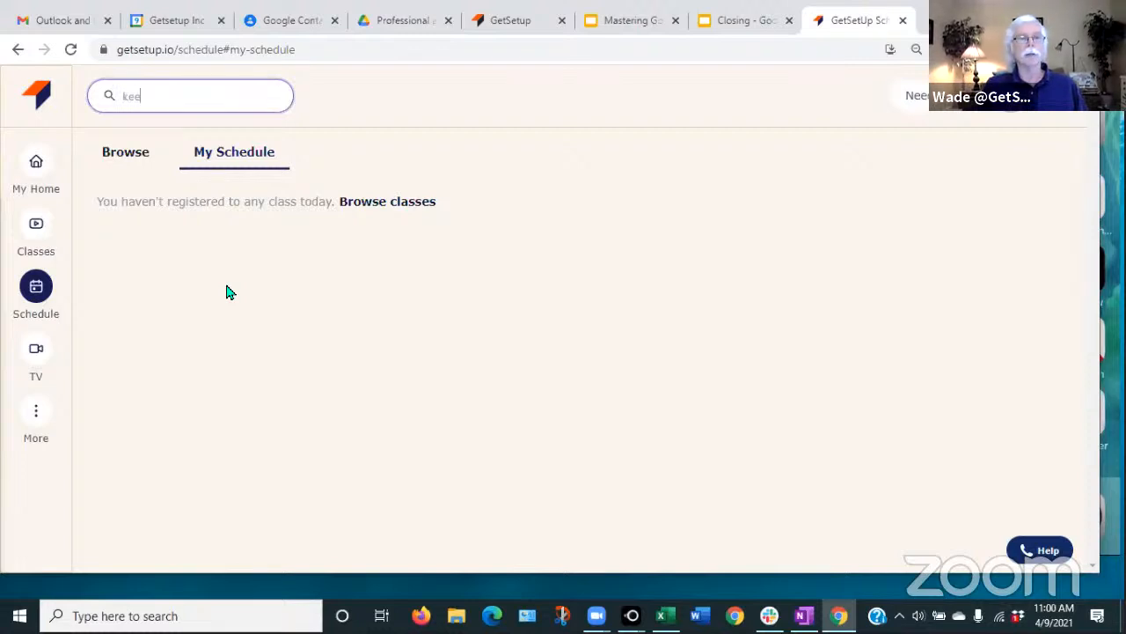
type("p")
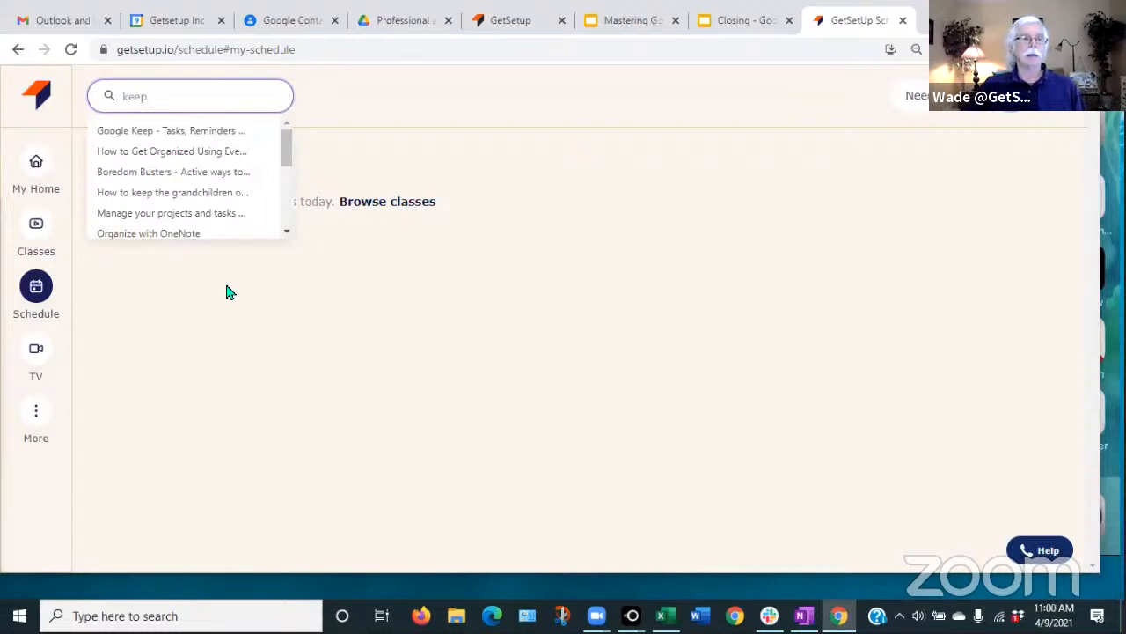
left_click(132, 134)
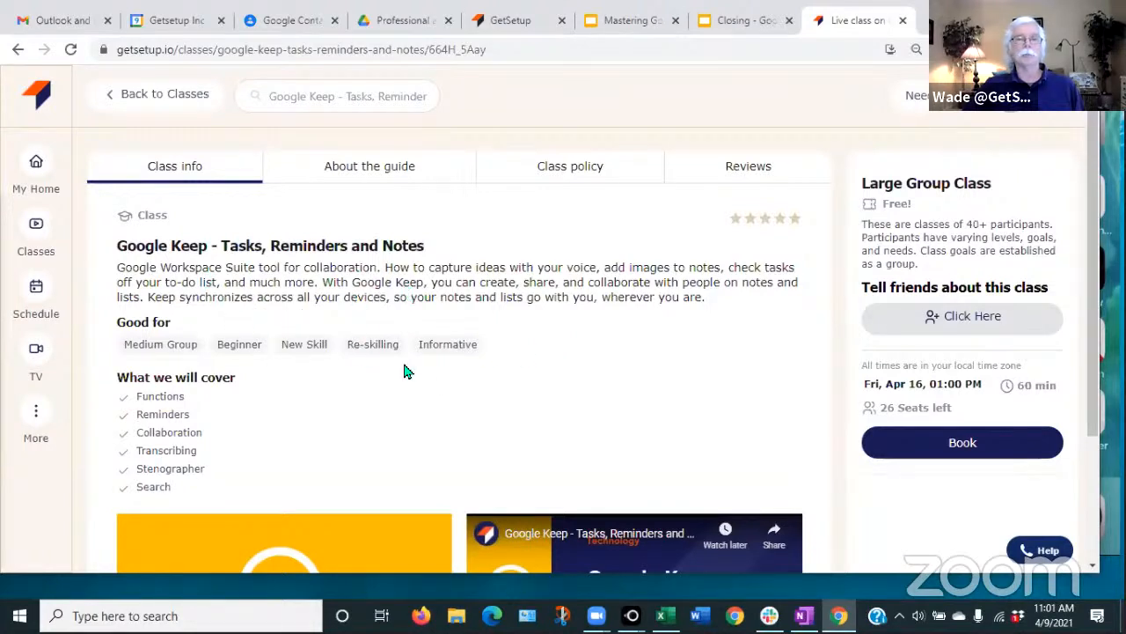
scroll(404, 371, "down", 1)
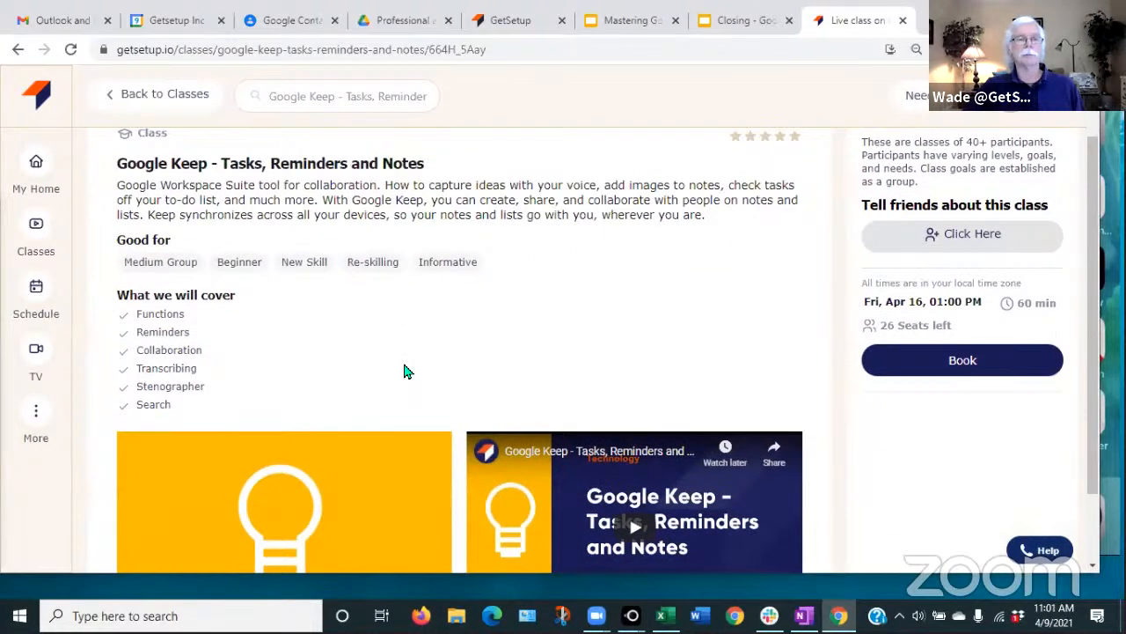
scroll(404, 370, "up", 1)
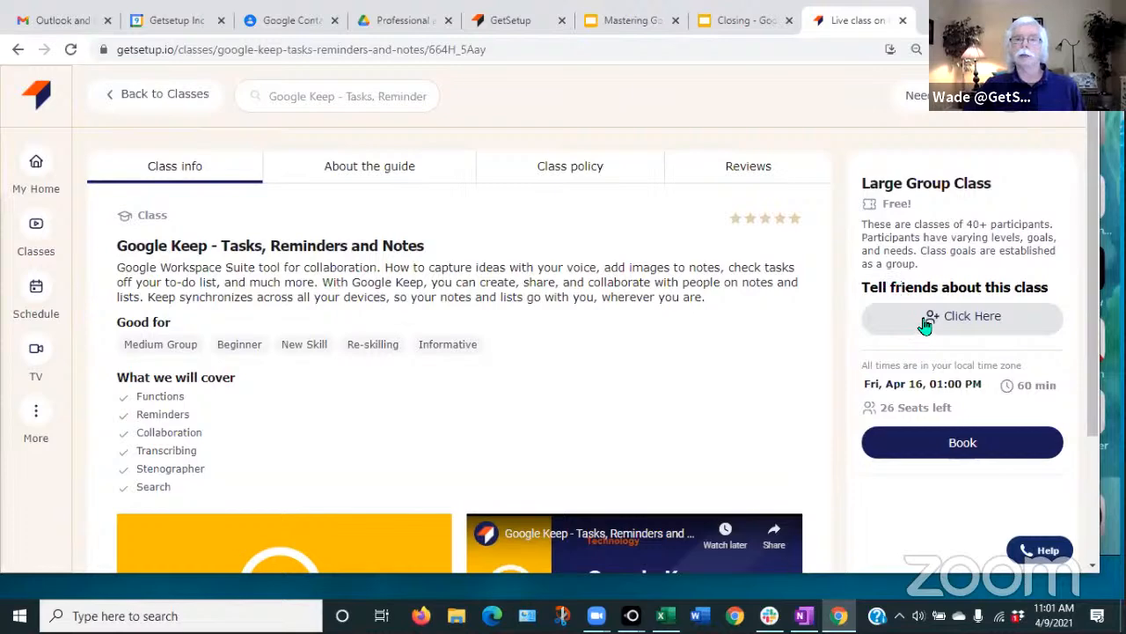
left_click(970, 317)
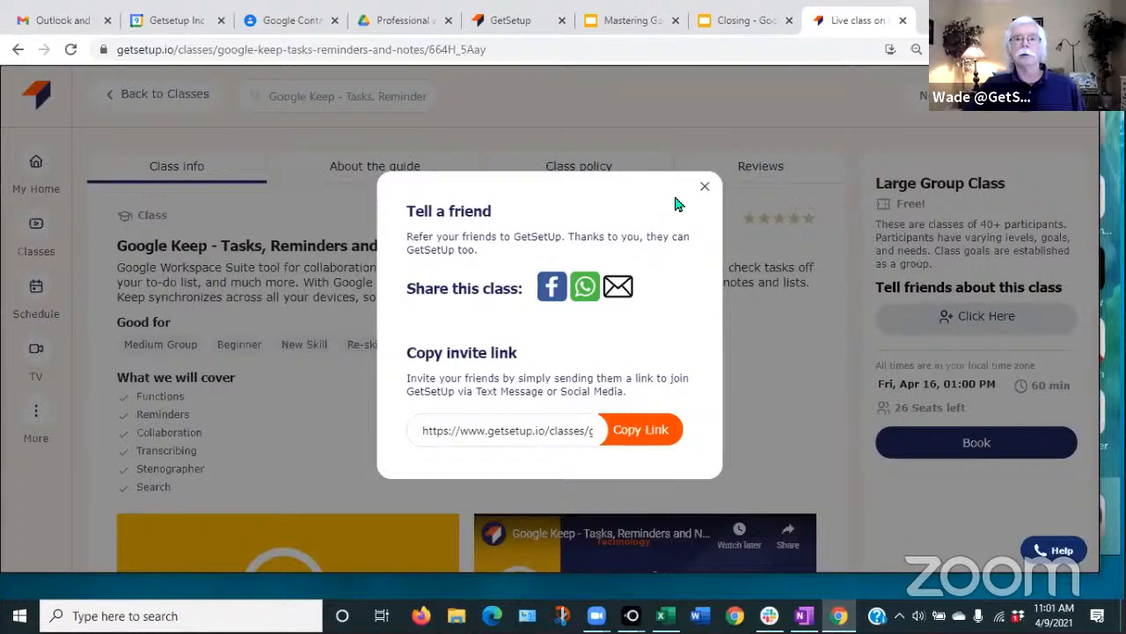
left_click(705, 191)
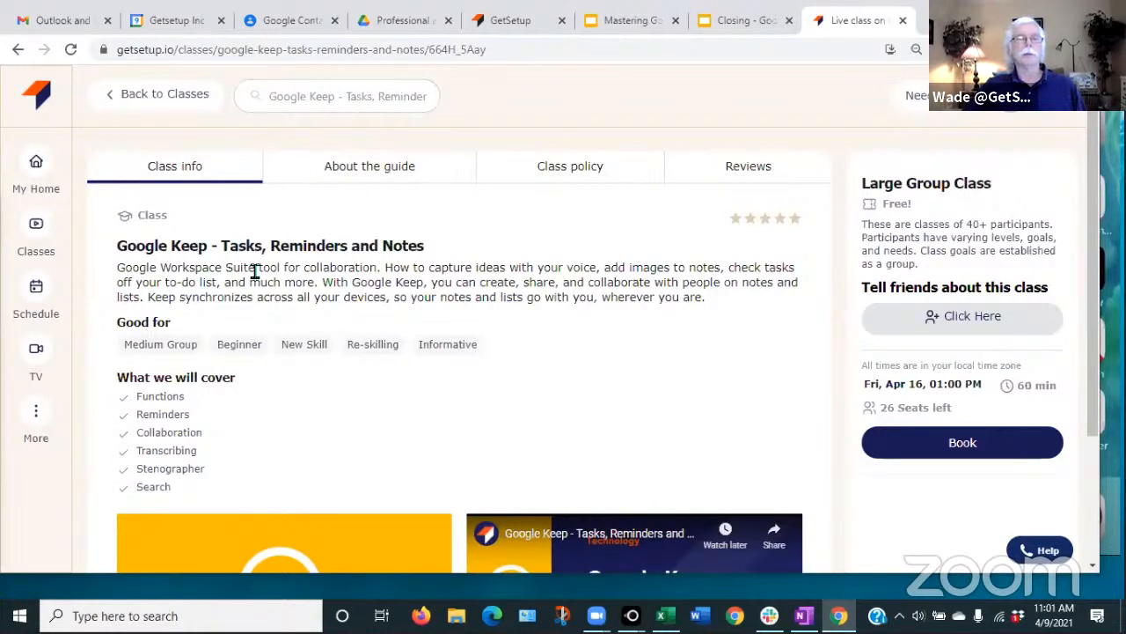
left_click(304, 99)
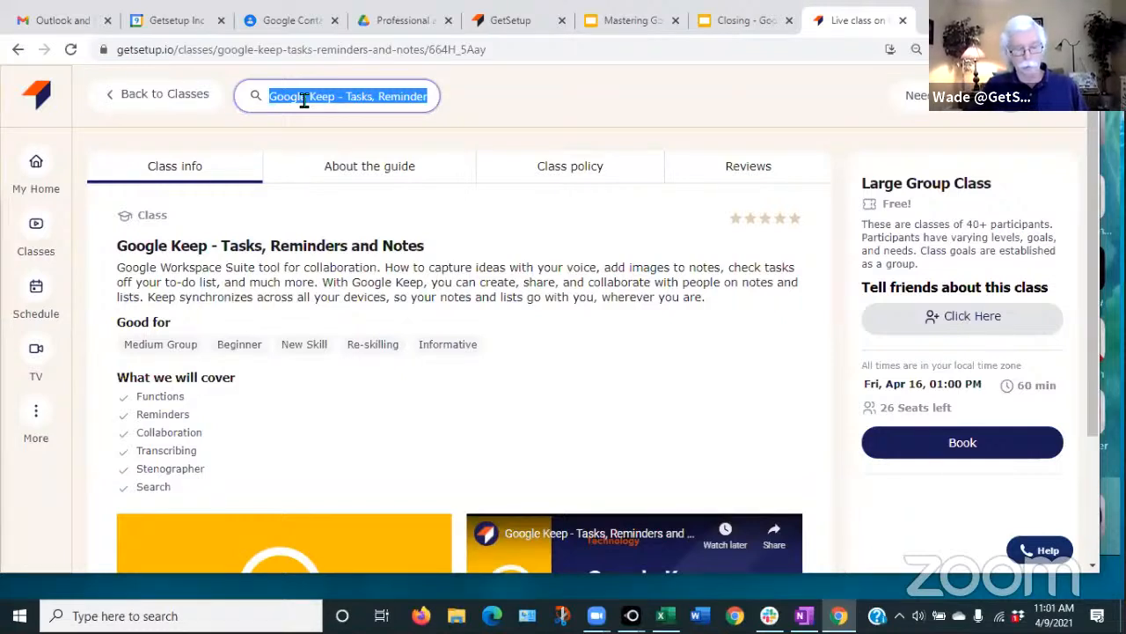
- Open the Mastering Google Calendar class page from search and view its About the guide section
type("d")
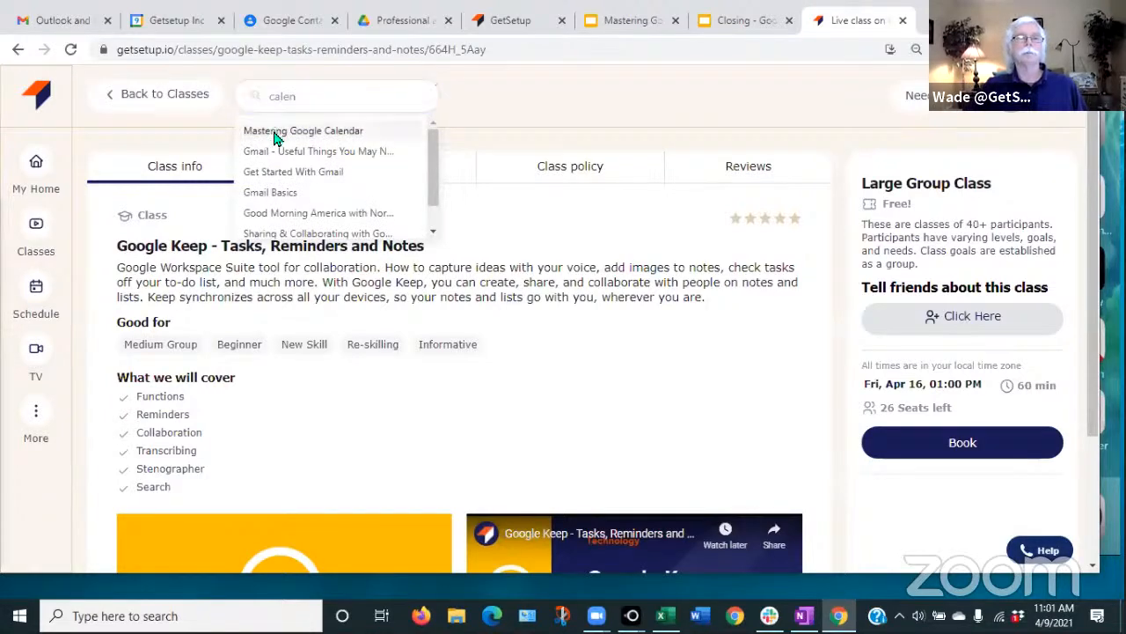
left_click(276, 132)
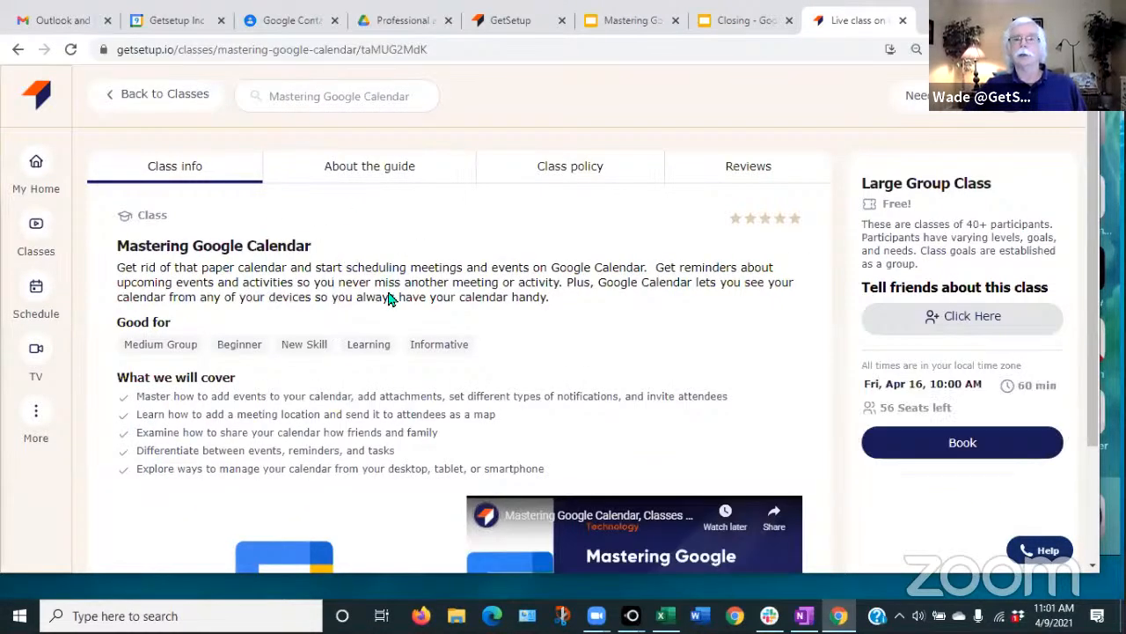
left_click(966, 318)
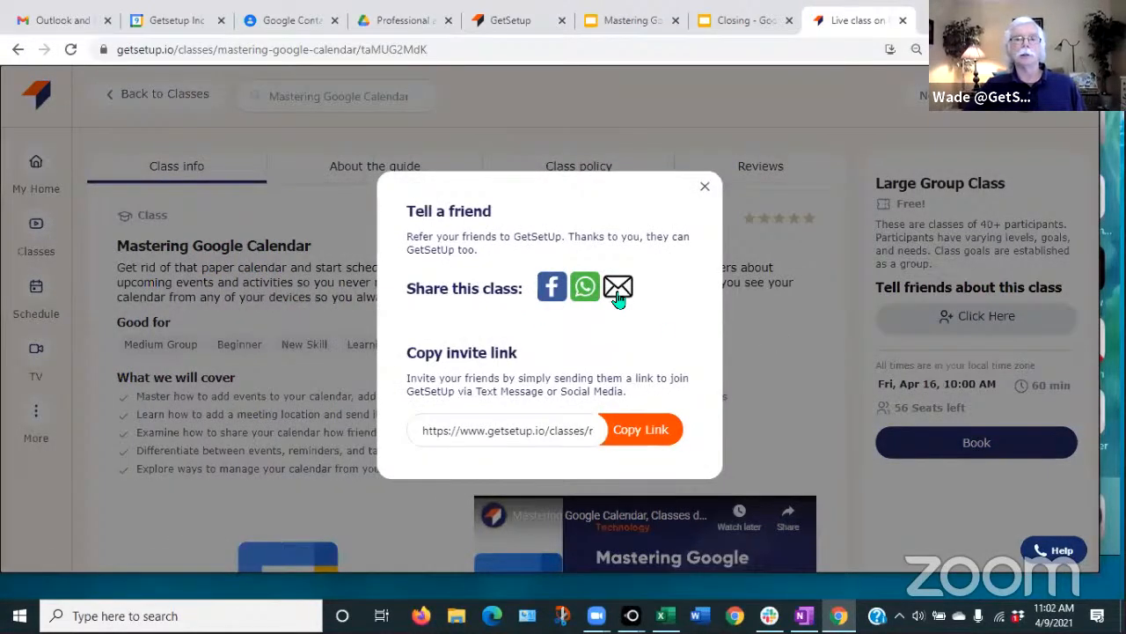
left_click(705, 186)
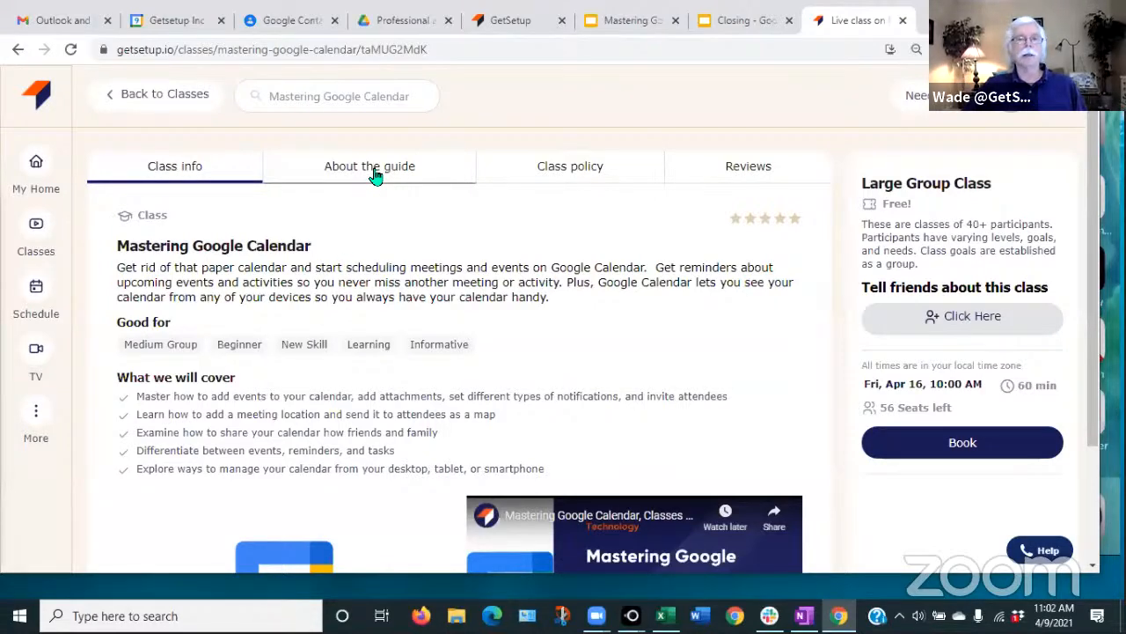
left_click(375, 175)
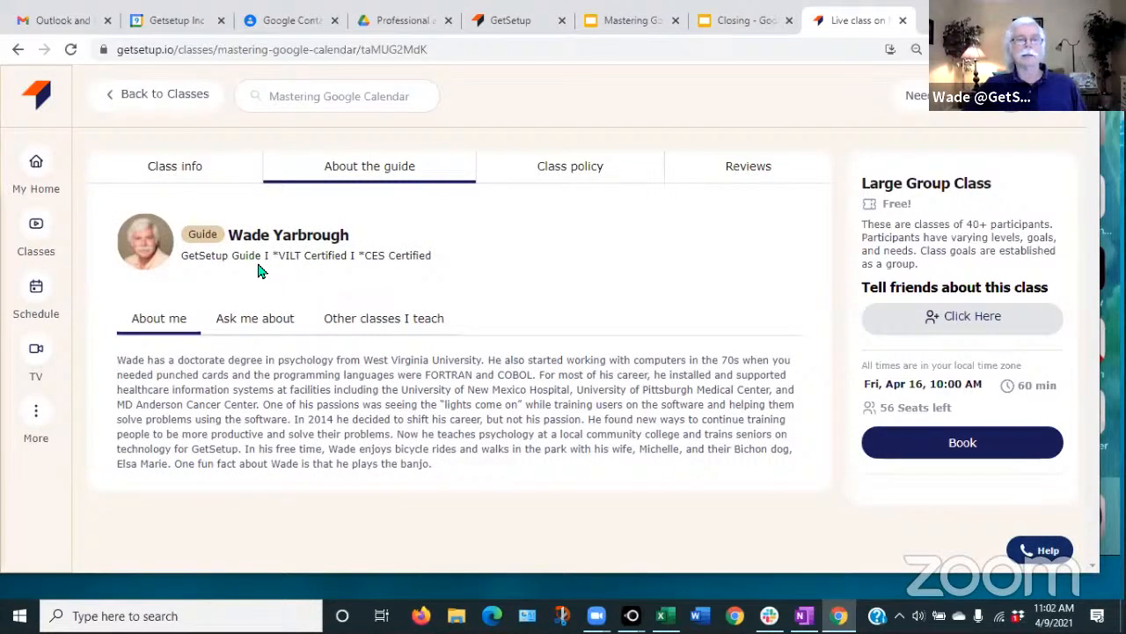
- List the guide's other classes, scrolling through Excel Basics, Google Sheets - Basics and more
left_click(387, 322)
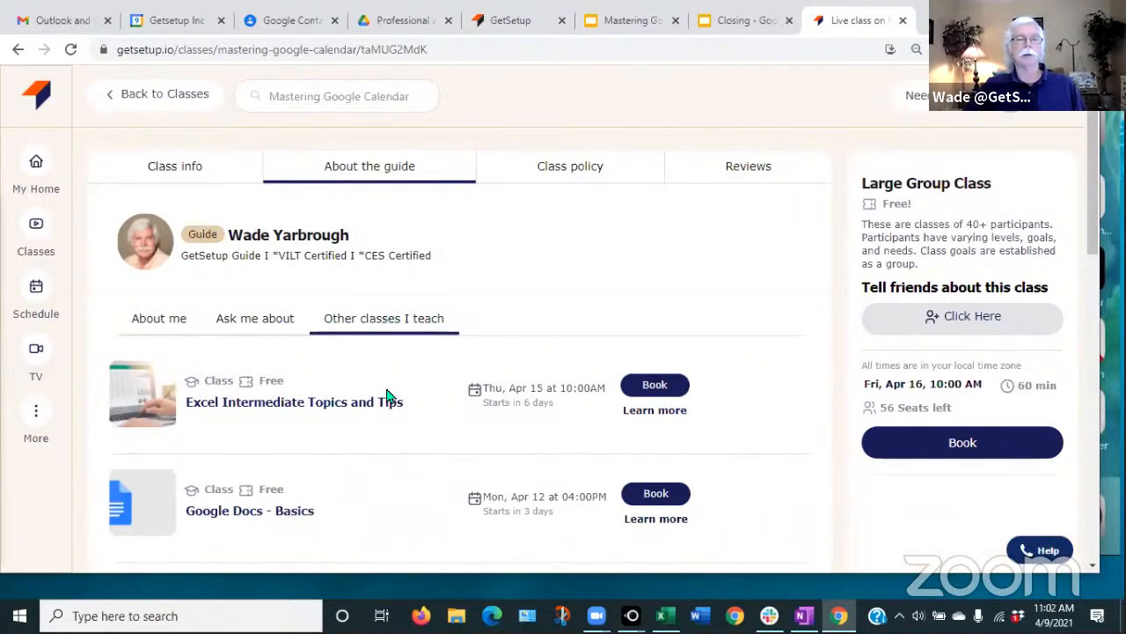
scroll(396, 428, "down", 2)
scroll(396, 427, "down", 5)
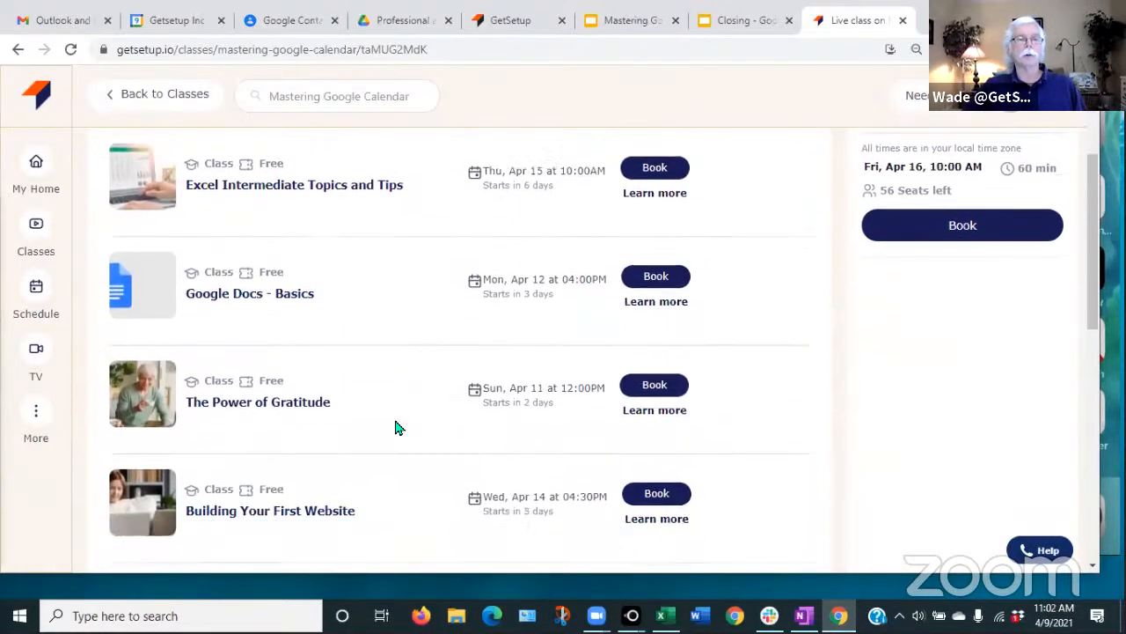
scroll(396, 428, "down", 5)
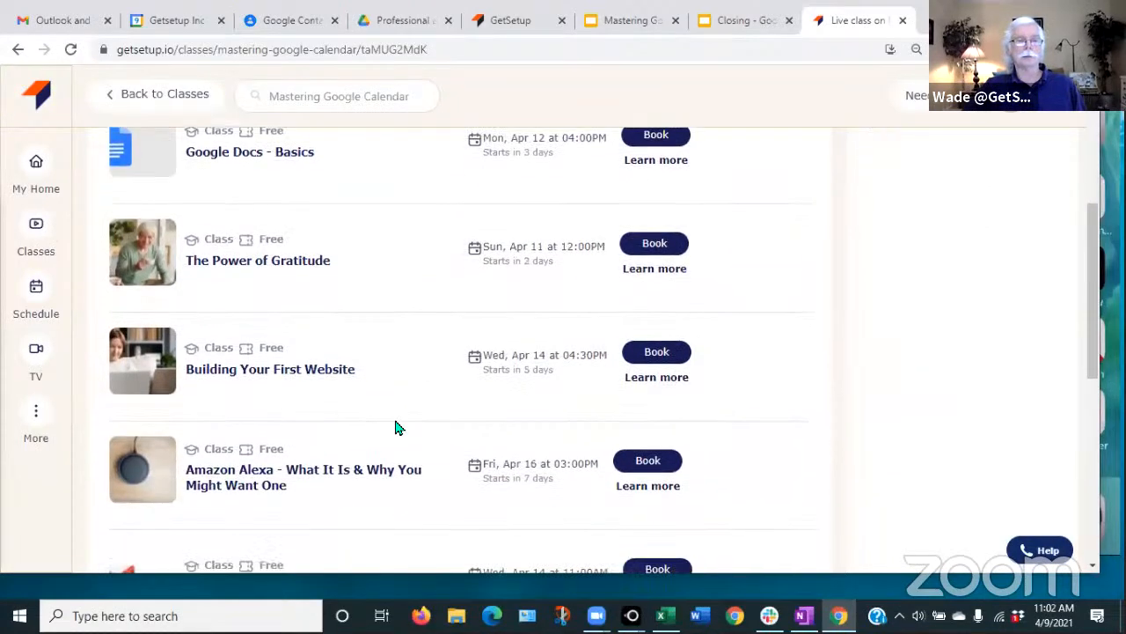
scroll(396, 428, "down", 2)
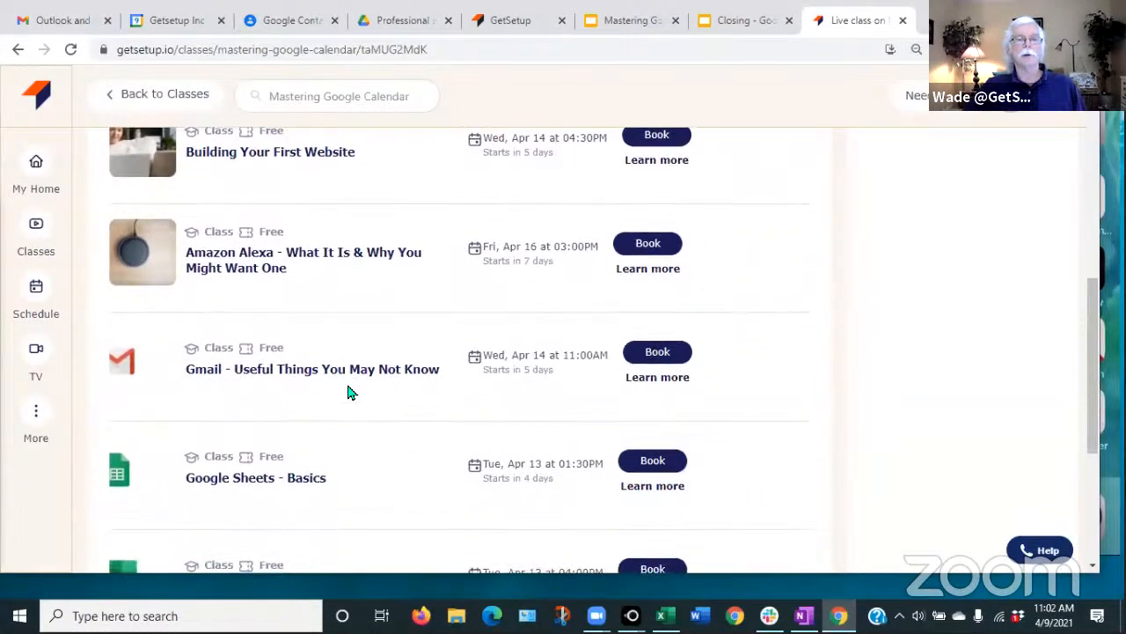
scroll(493, 397, "down", 6)
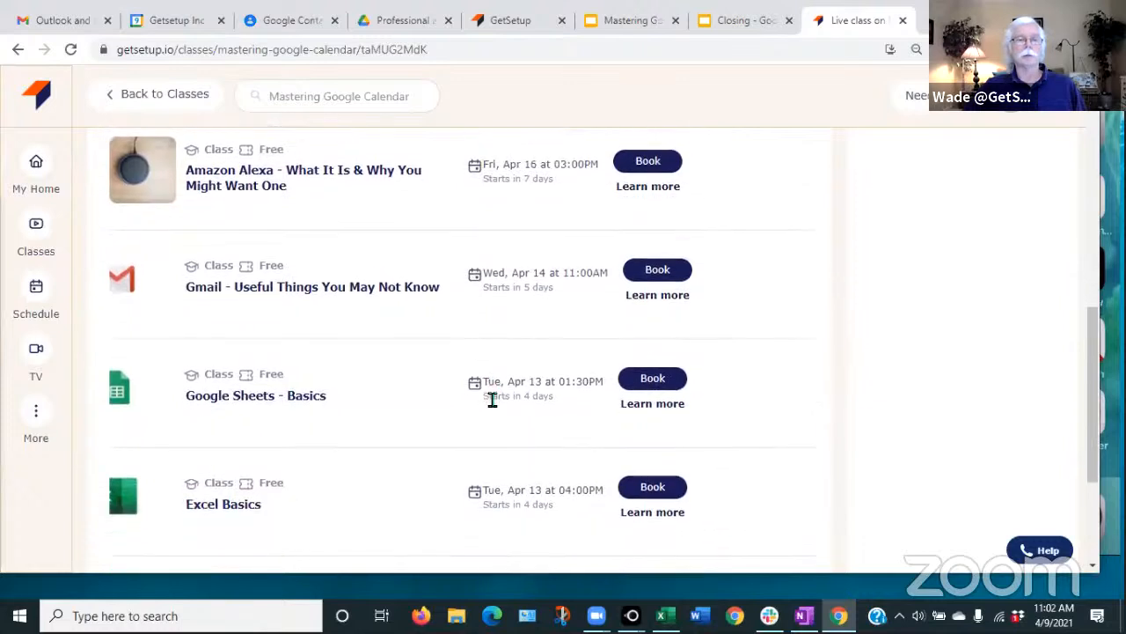